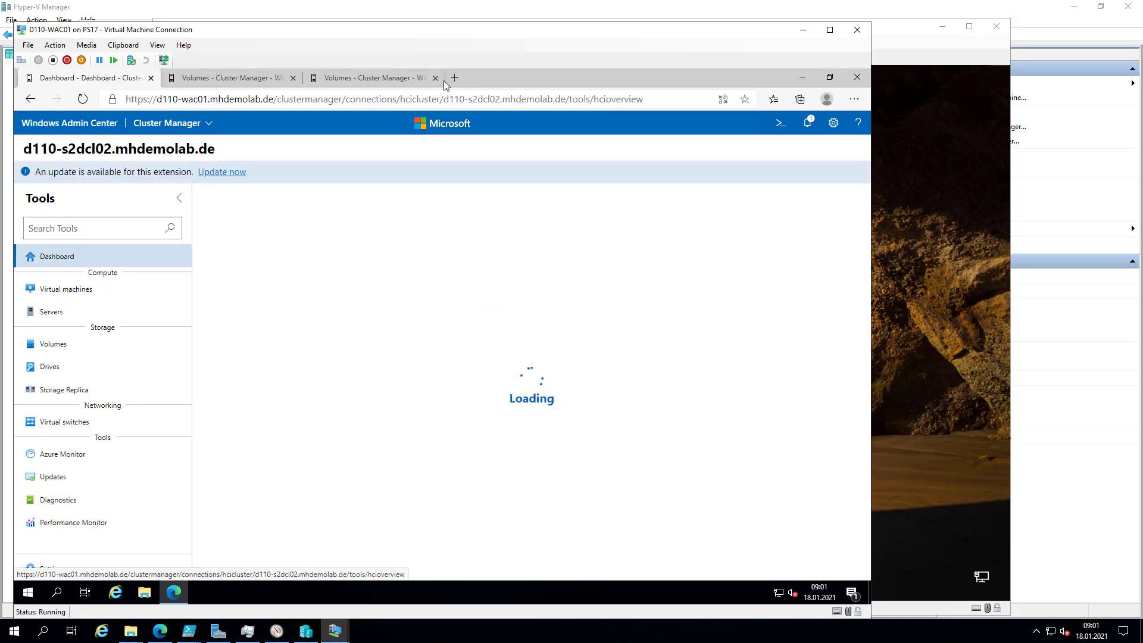
# - View the cluster settings of d110-s2dcl02.mhdemolab.de and the settings of its virtual machine S2DCL02VM01
pyautogui.moveTo(457, 34); pyautogui.dragTo(487, 28)
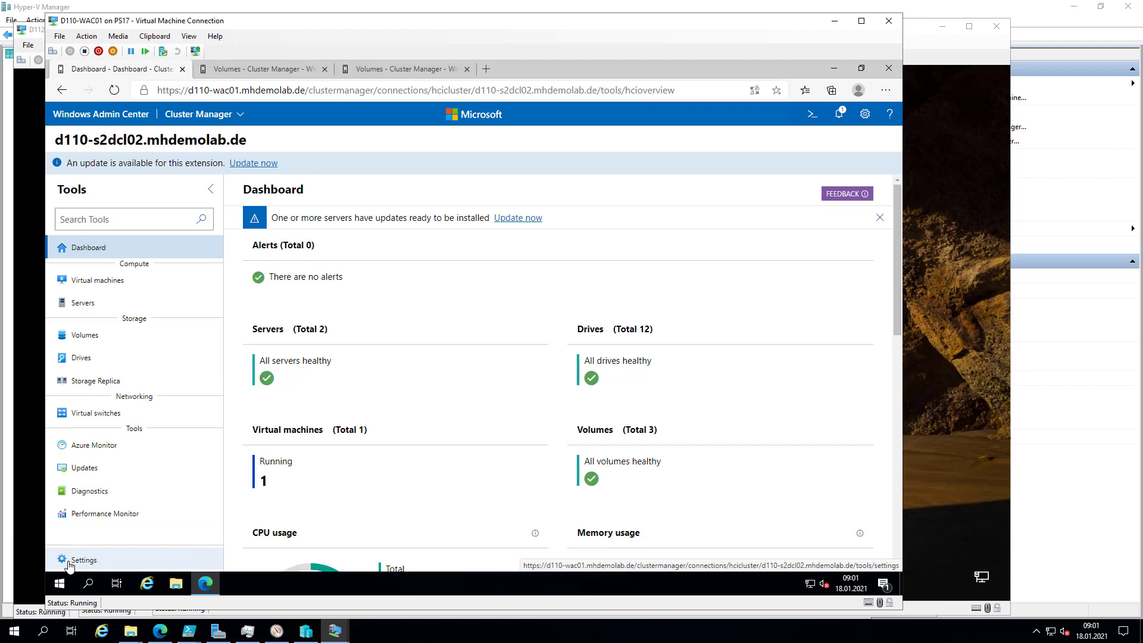
pyautogui.click(68, 564)
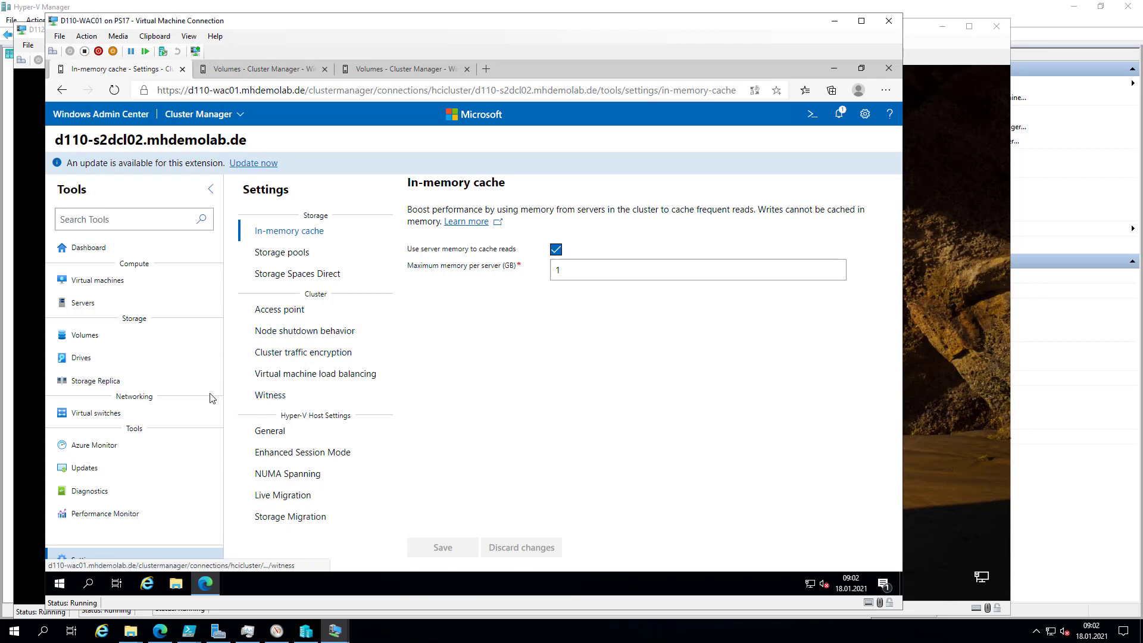
pyautogui.click(115, 283)
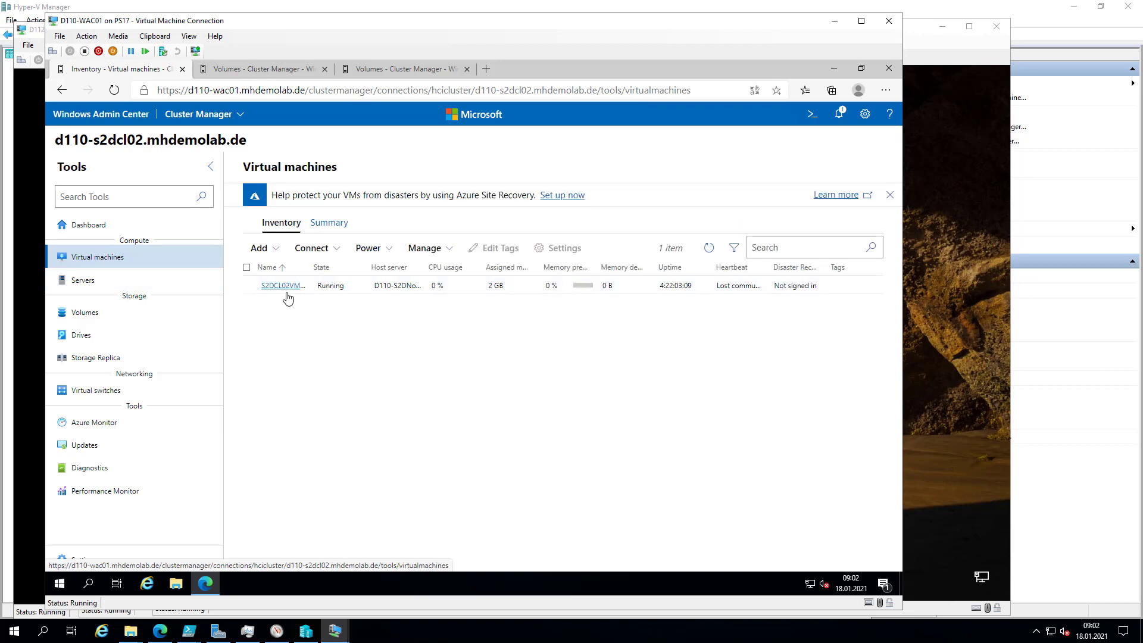
pyautogui.click(247, 286)
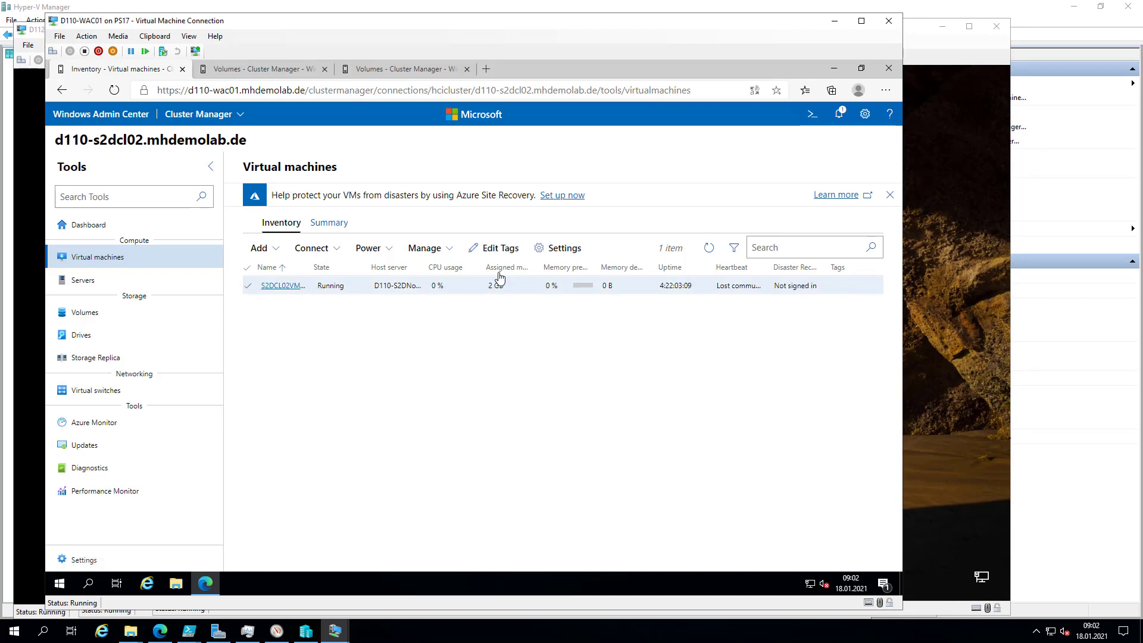
pyautogui.click(560, 249)
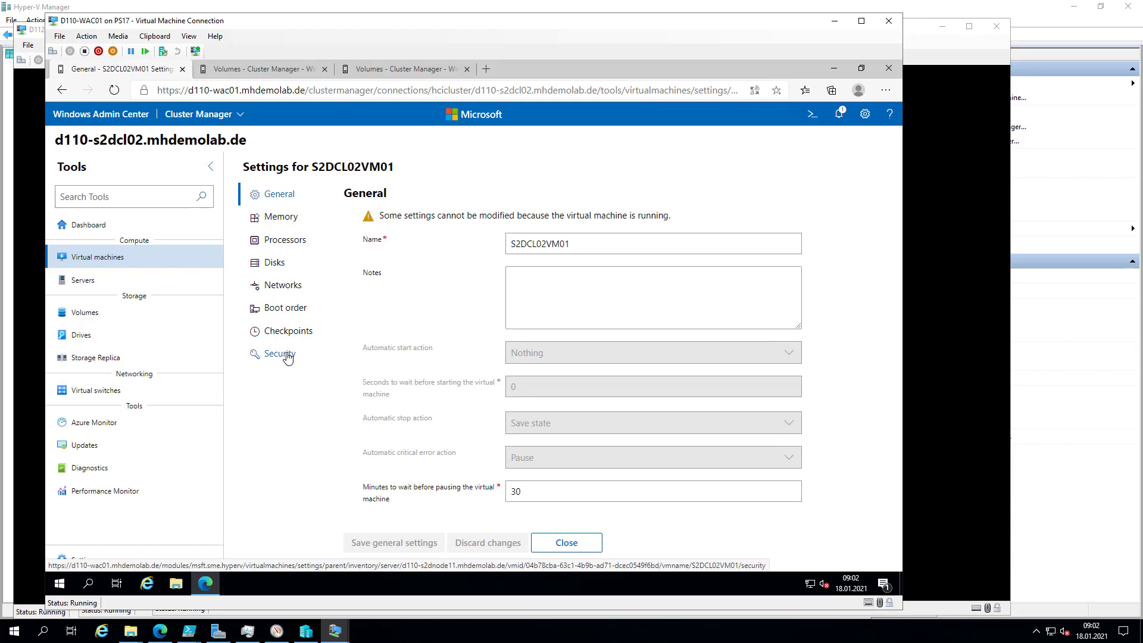
# - Switch to the D112-WAC01 virtual machine connection and sign in with the administrator account password
pyautogui.click(334, 631)
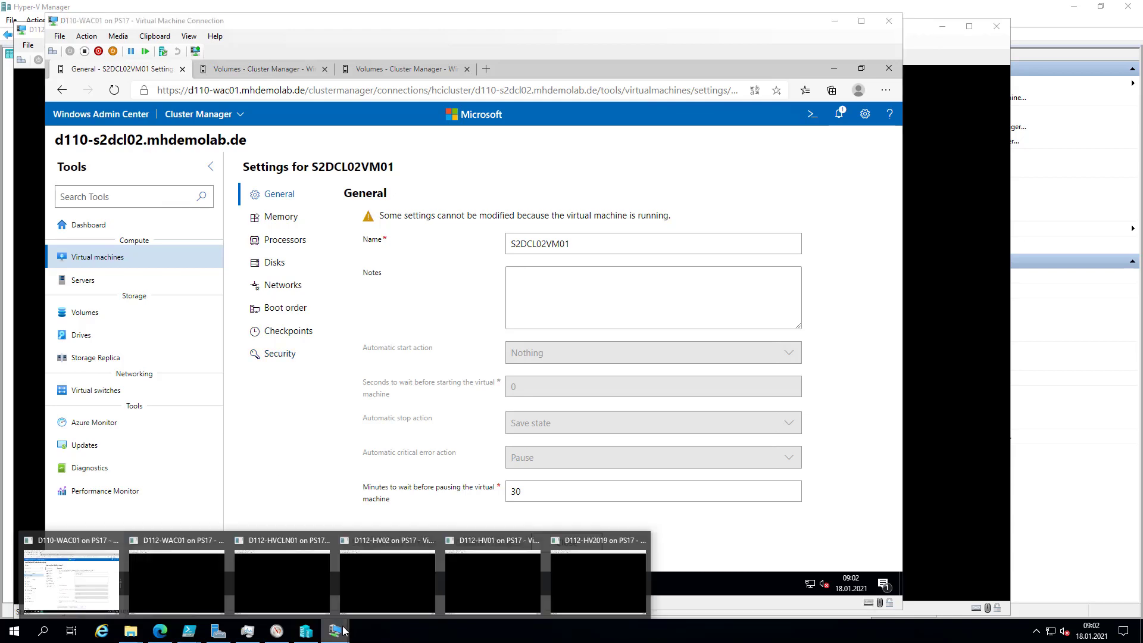
pyautogui.click(160, 590)
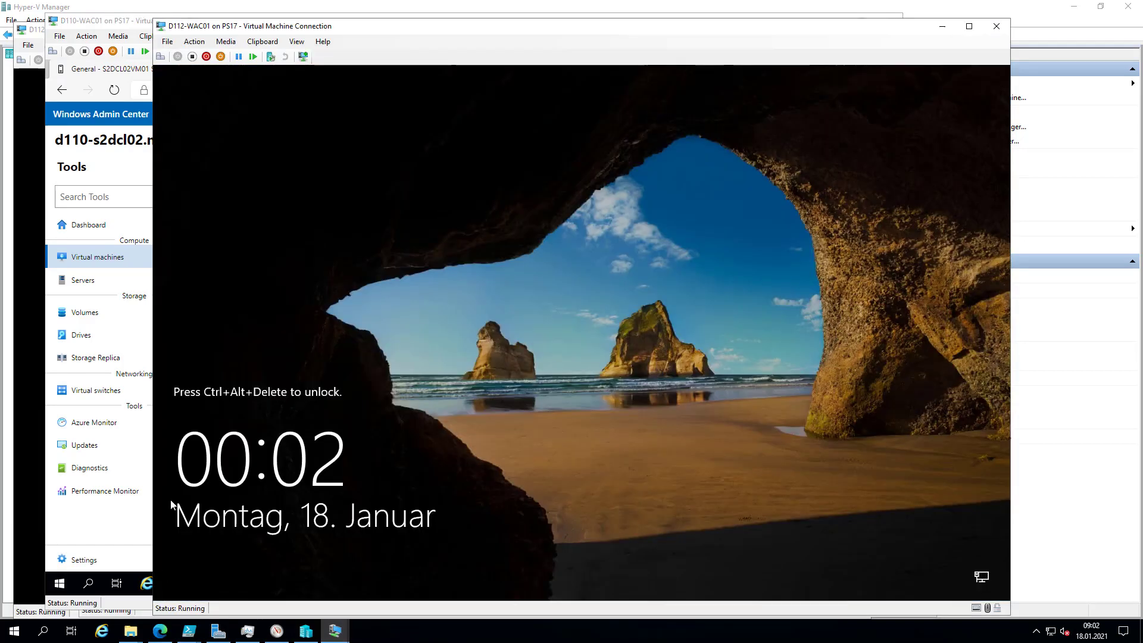
pyautogui.click(164, 57)
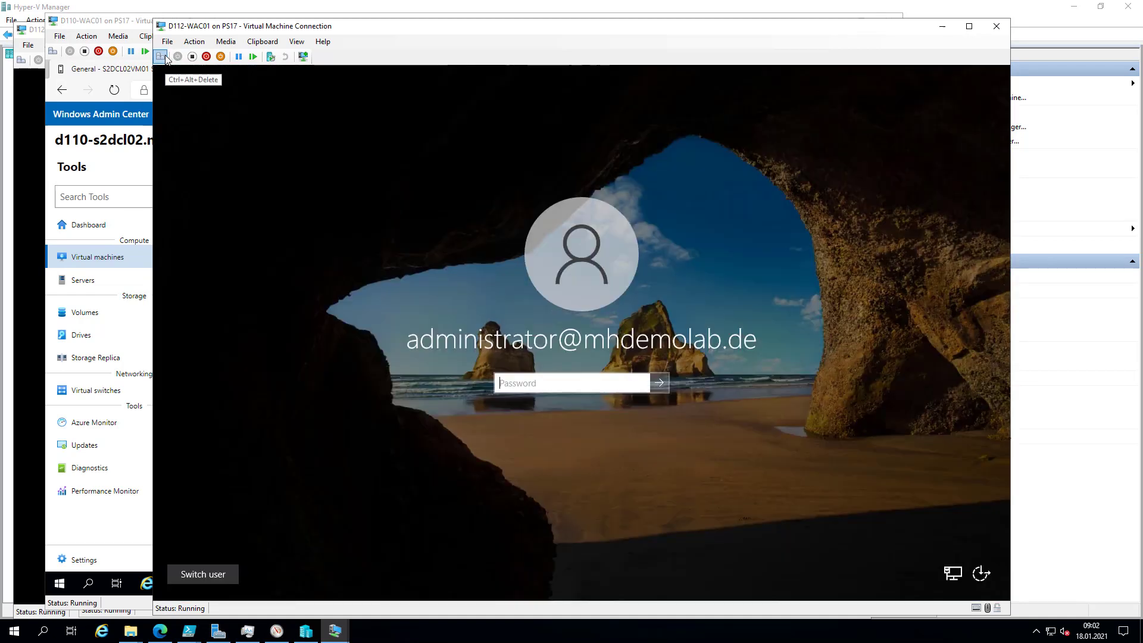
pyautogui.write('•••••••')
pyautogui.press('Return')
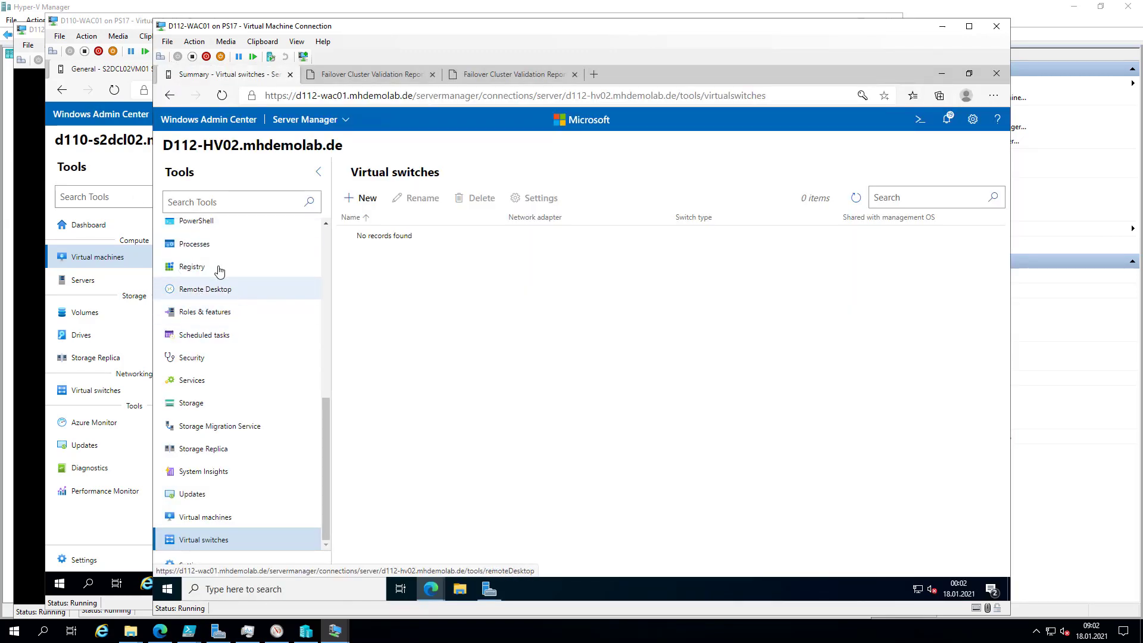
# - Open the d112-hvcl01.mhdemolab.de cluster, view its settings, and select D112-NVM11 in its virtual machine inventory
pyautogui.click(203, 131)
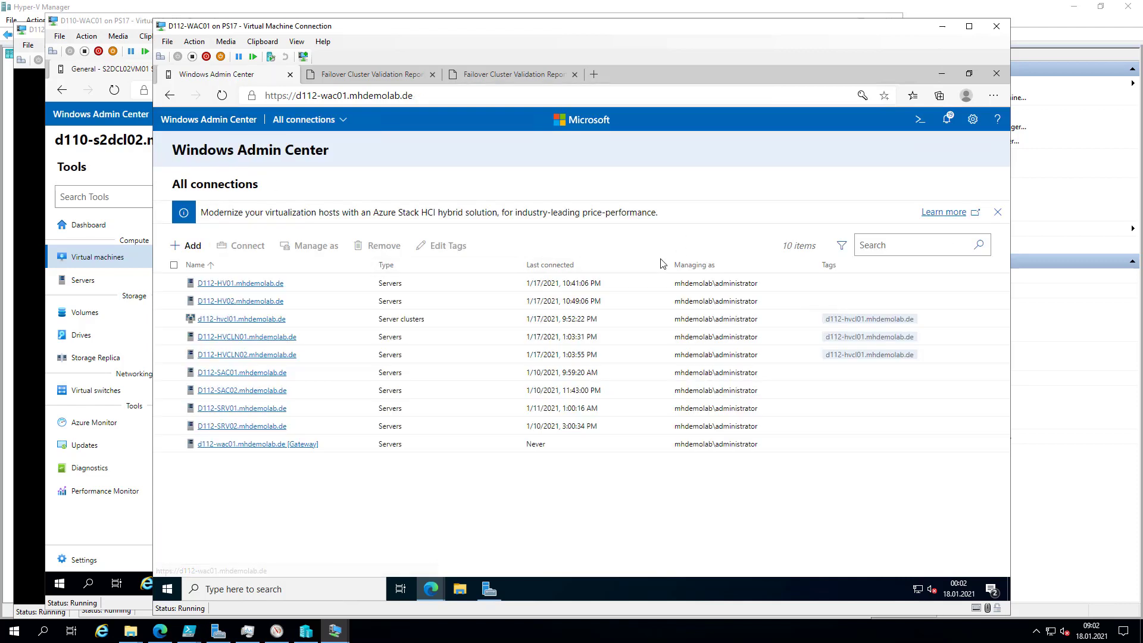
pyautogui.click(236, 320)
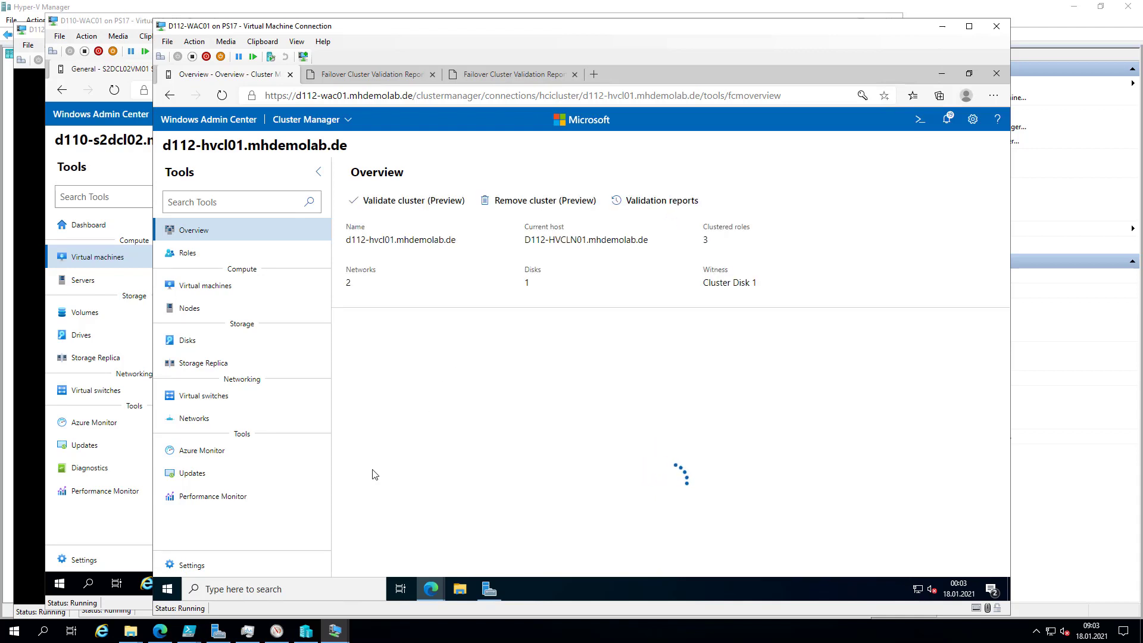
pyautogui.click(202, 565)
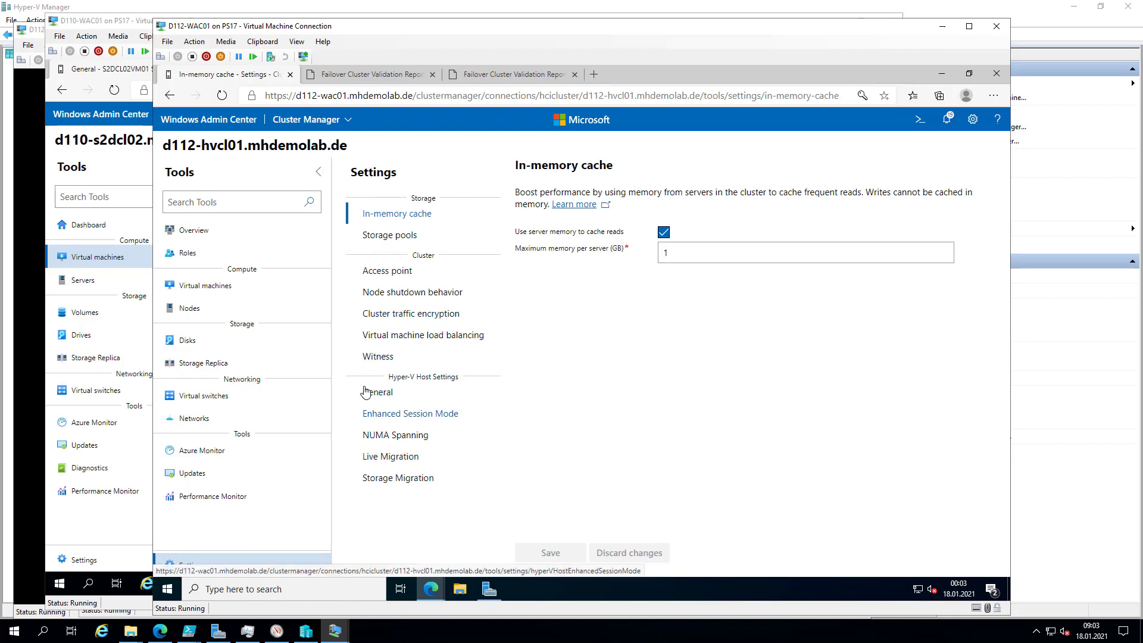
pyautogui.click(210, 291)
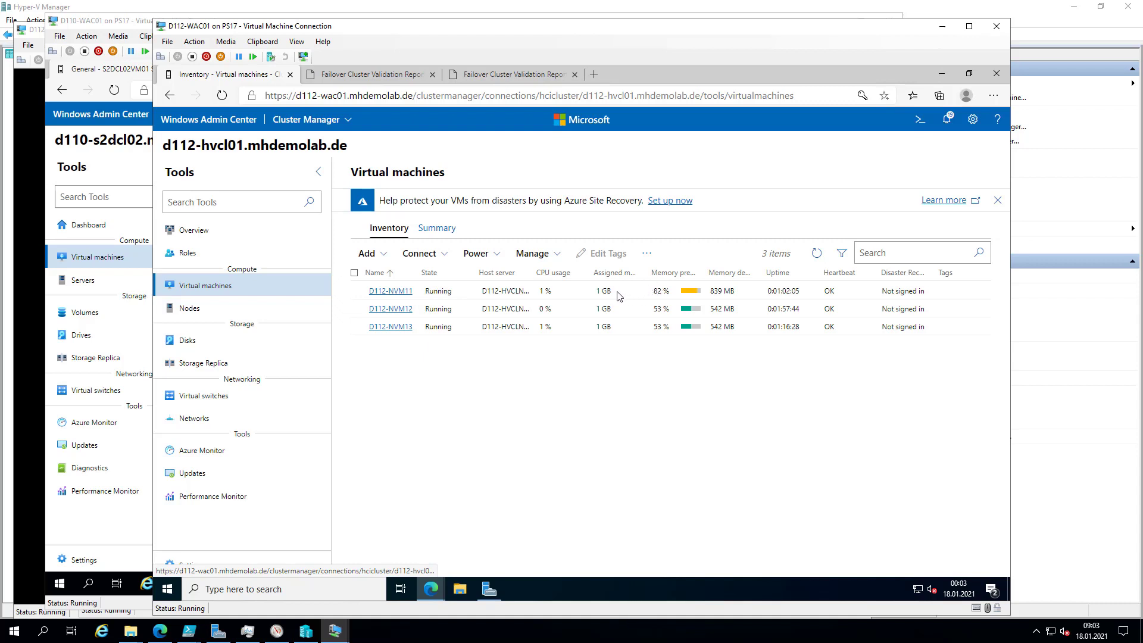
pyautogui.click(361, 292)
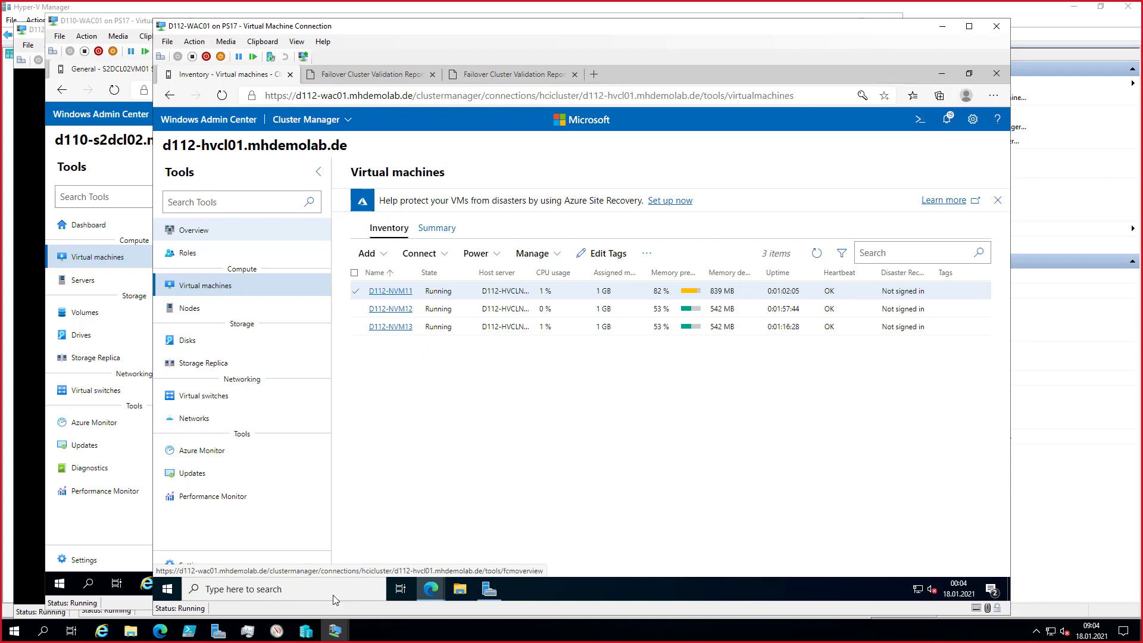
# - Switch to the D112-HVCLN01 connection, sign in with the account password, and bring Failover Cluster Manager to the front
pyautogui.click(333, 635)
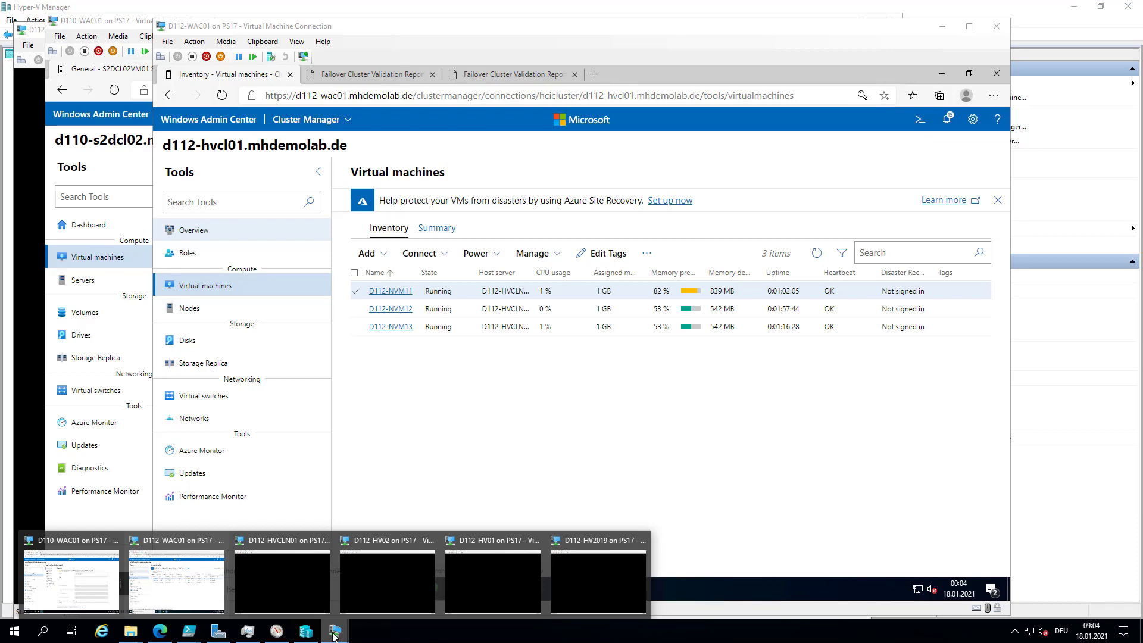
pyautogui.click(259, 585)
pyautogui.click(22, 60)
pyautogui.write('••')
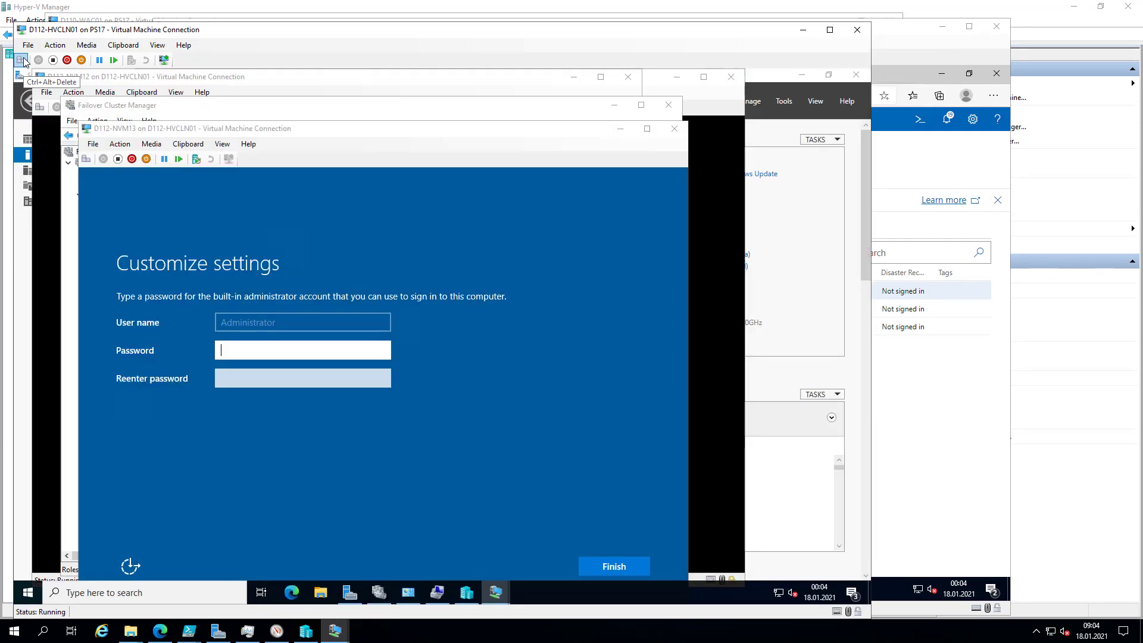
pyautogui.click(378, 593)
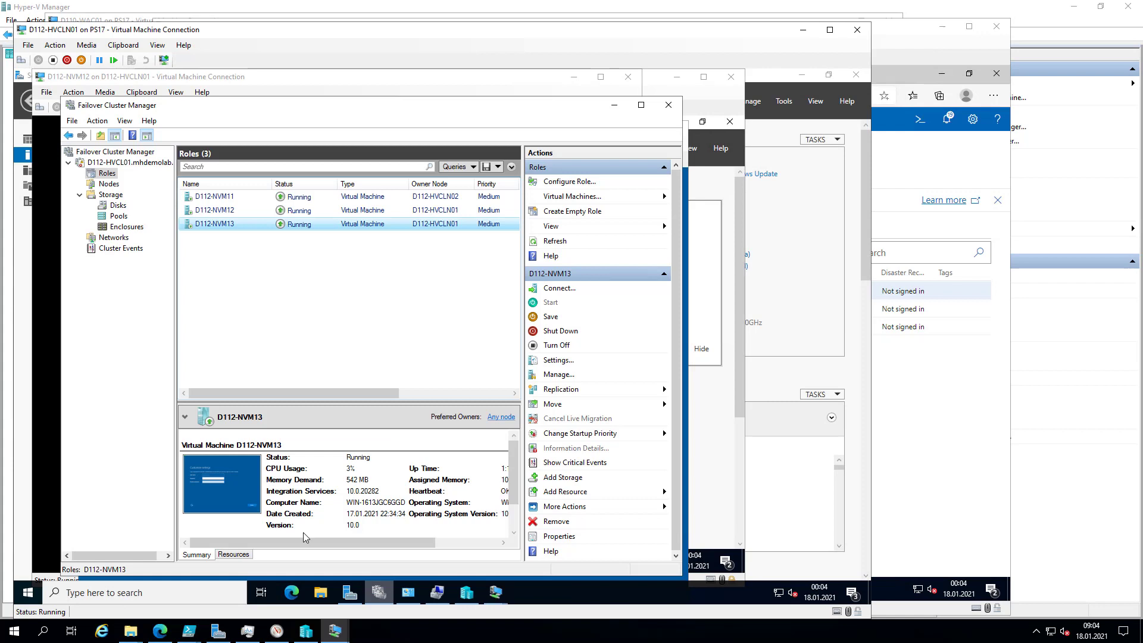
# - Inspect the preferred owner nodes in the properties of the D112-NVM13 role and close them without changes
pyautogui.rightClick(218, 225)
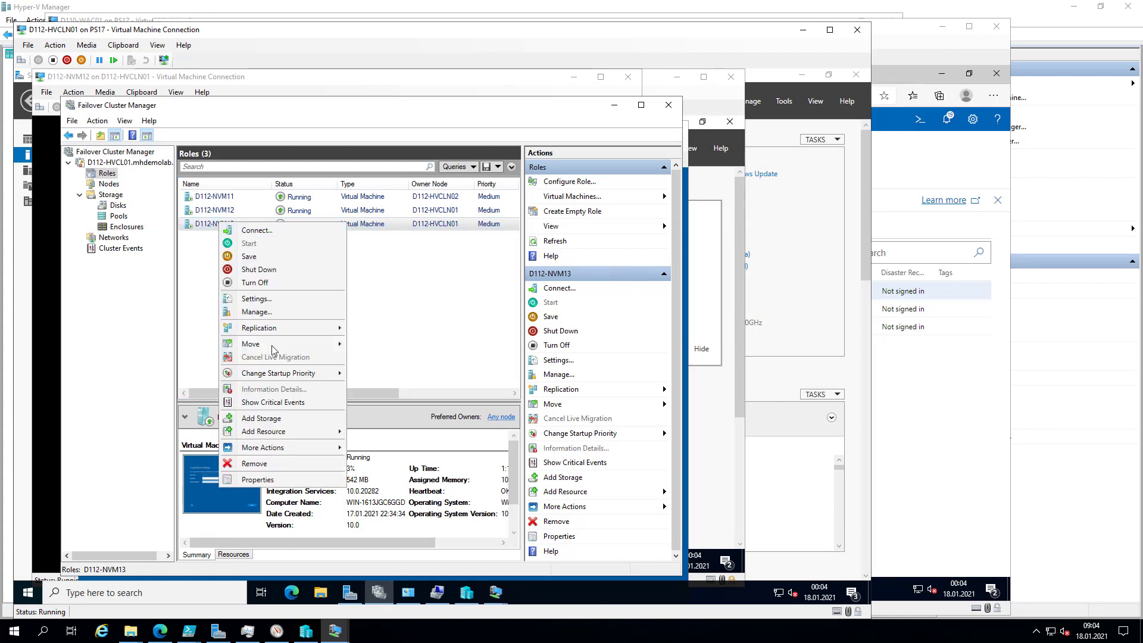
pyautogui.click(277, 481)
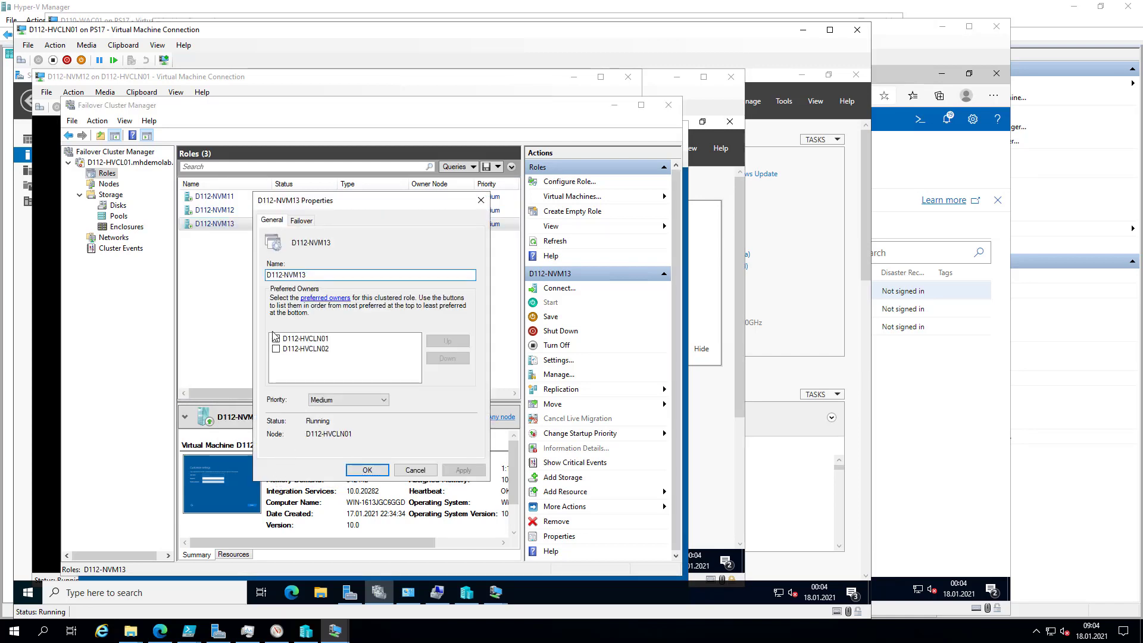
pyautogui.click(304, 340)
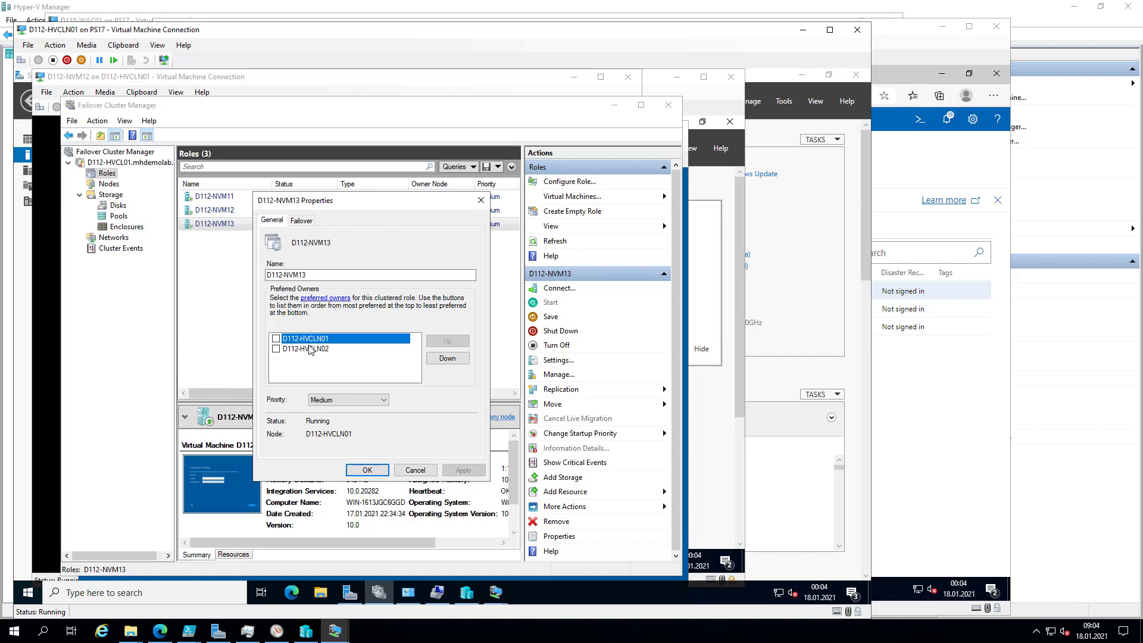
pyautogui.click(322, 351)
pyautogui.click(316, 339)
pyautogui.click(416, 470)
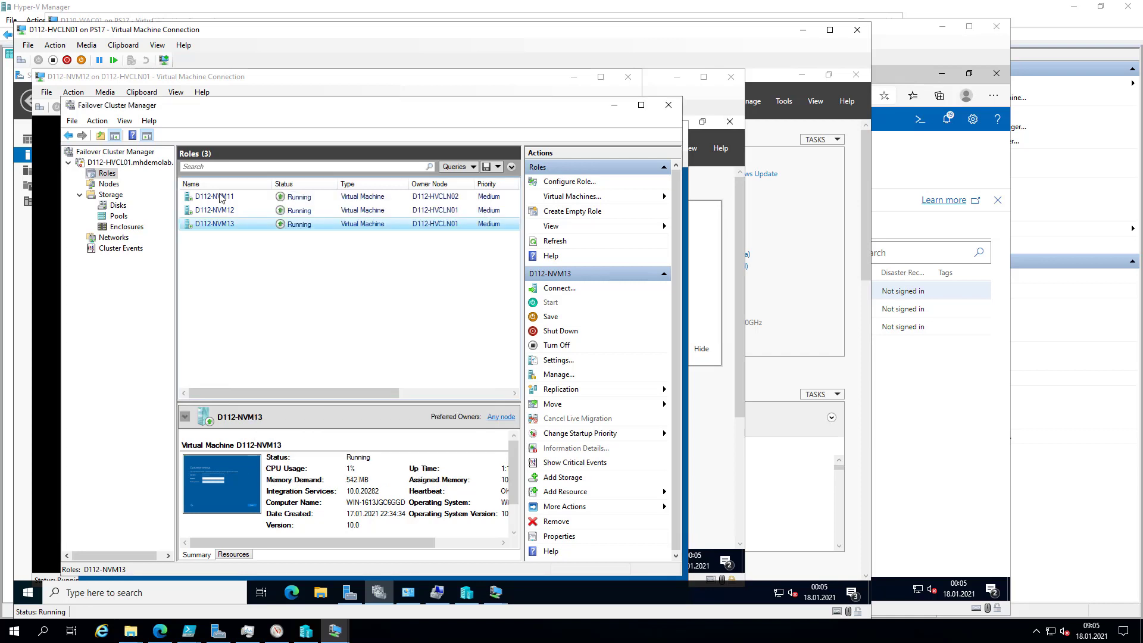
# - Look at the startup priority options offered for the D112-NVM13 role without choosing one
pyautogui.rightClick(241, 224)
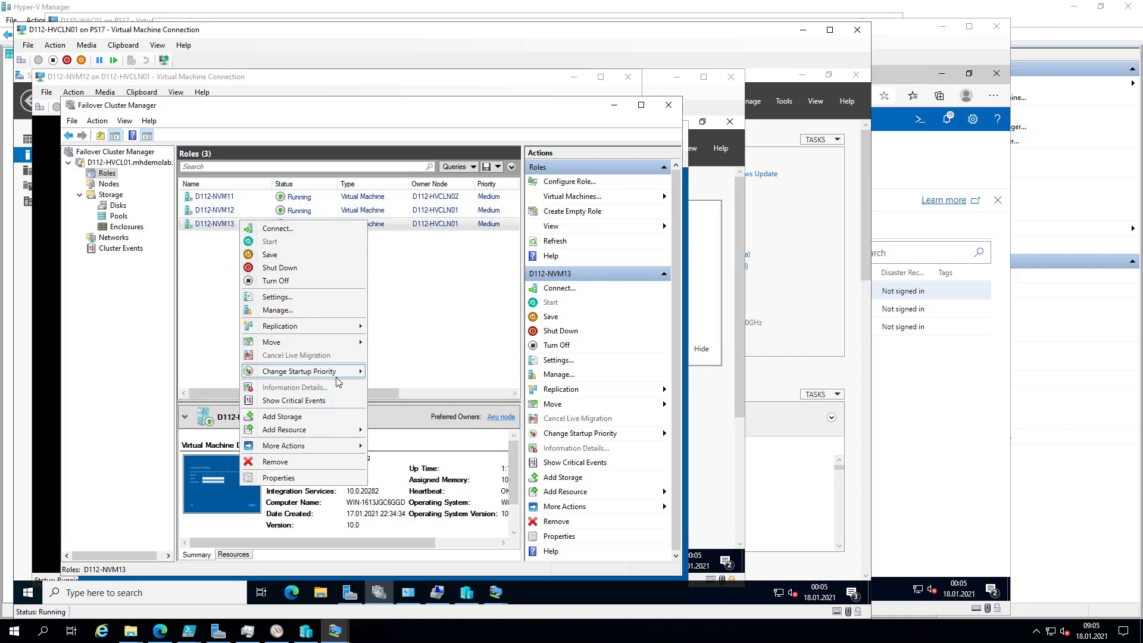
pyautogui.moveTo(335, 375)
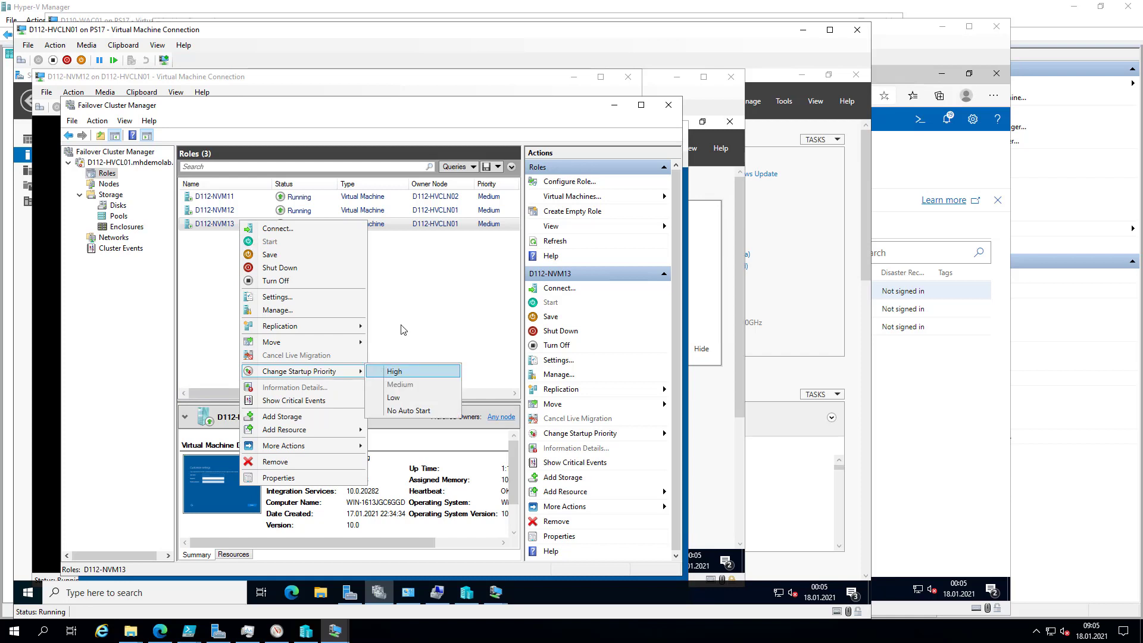
pyautogui.click(416, 296)
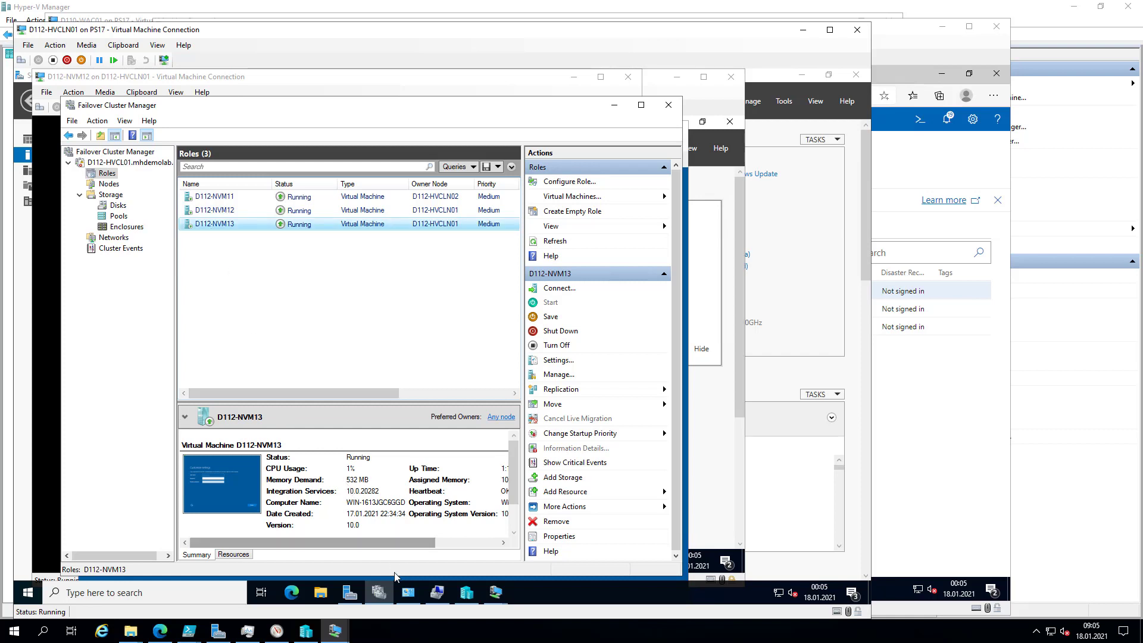
# - Return to the D112-WAC01 connection and try to open the settings of the selected virtual machine D112-NVM11
pyautogui.moveTo(333, 630)
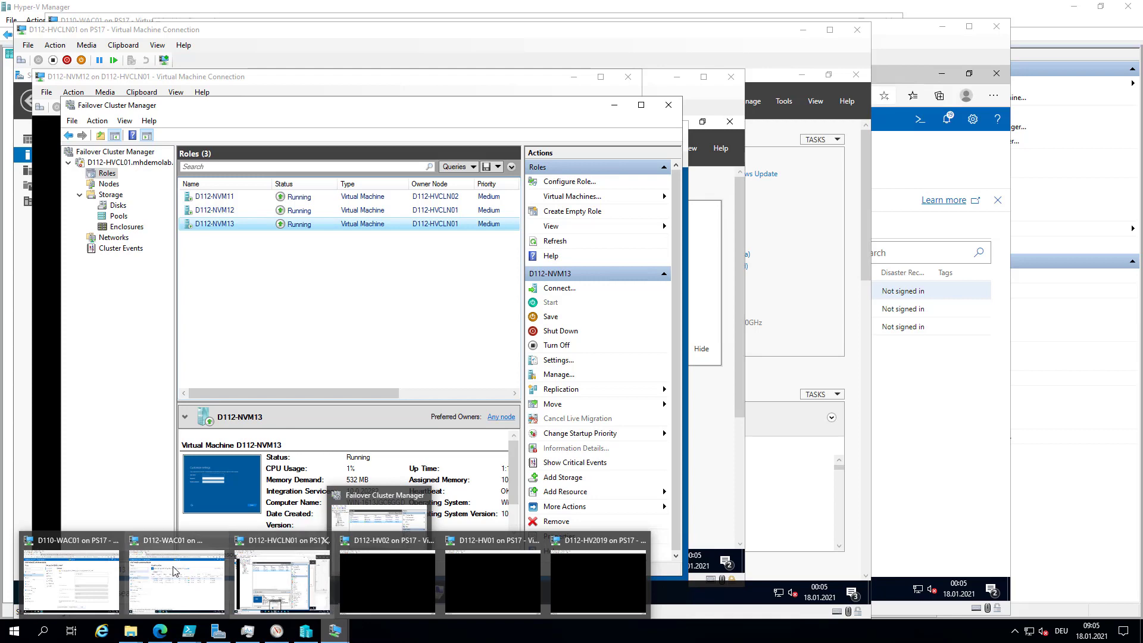
pyautogui.click(172, 585)
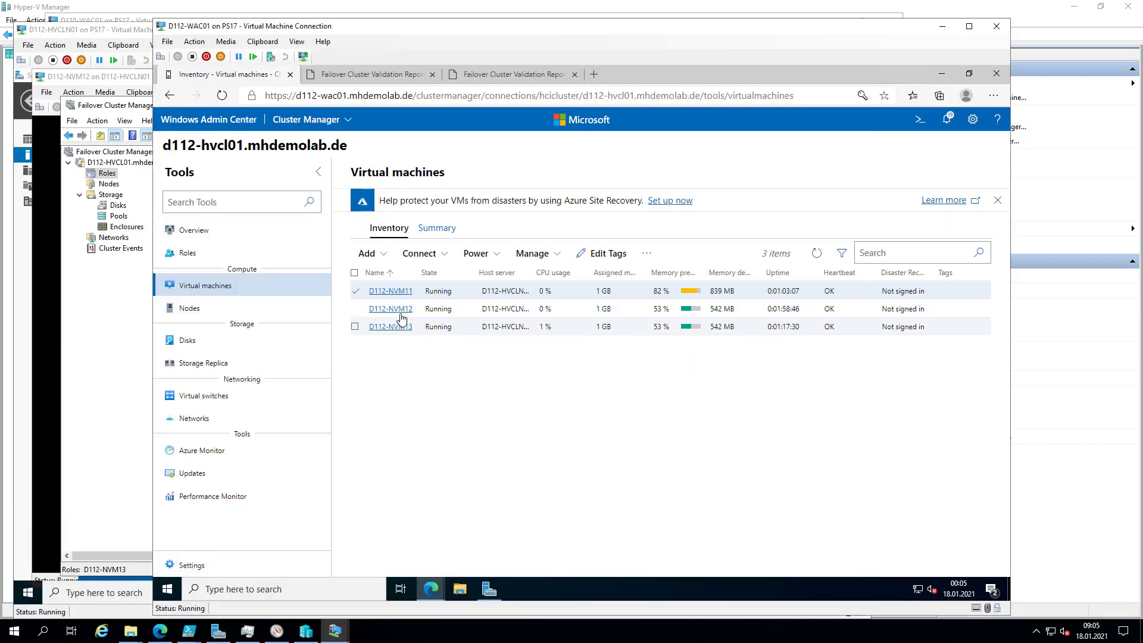
pyautogui.click(647, 253)
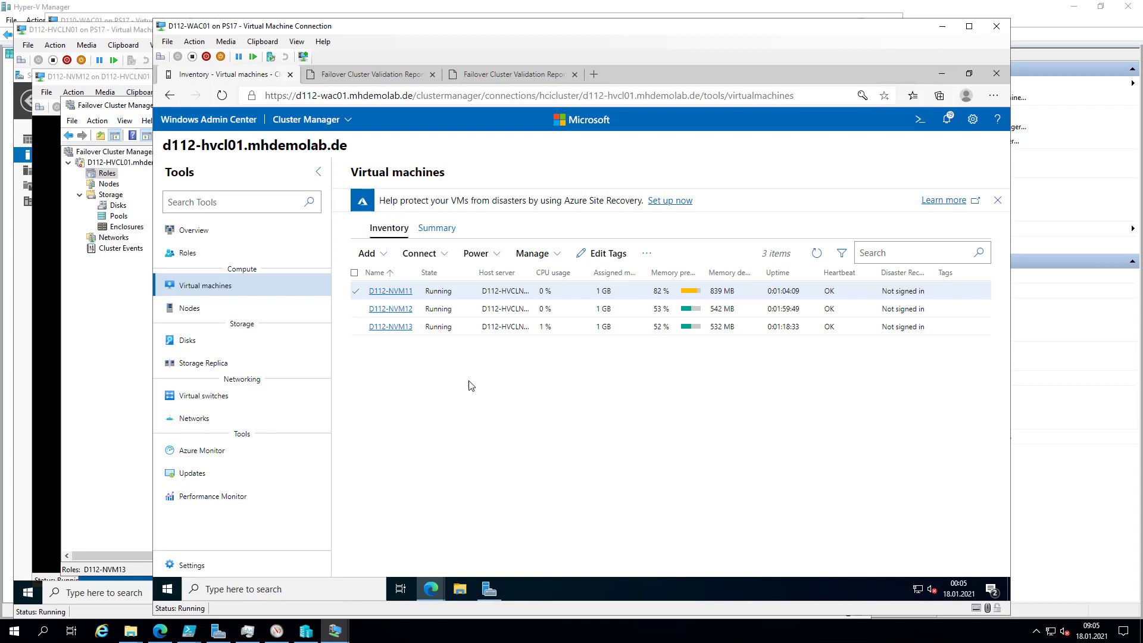
pyautogui.click(647, 253)
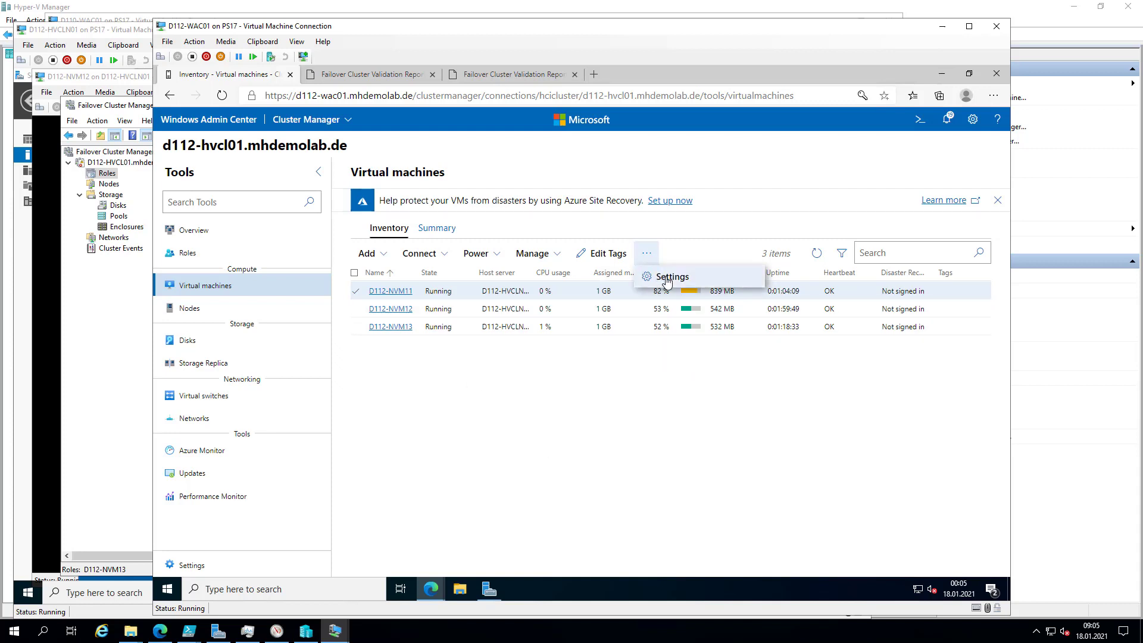
pyautogui.click(658, 291)
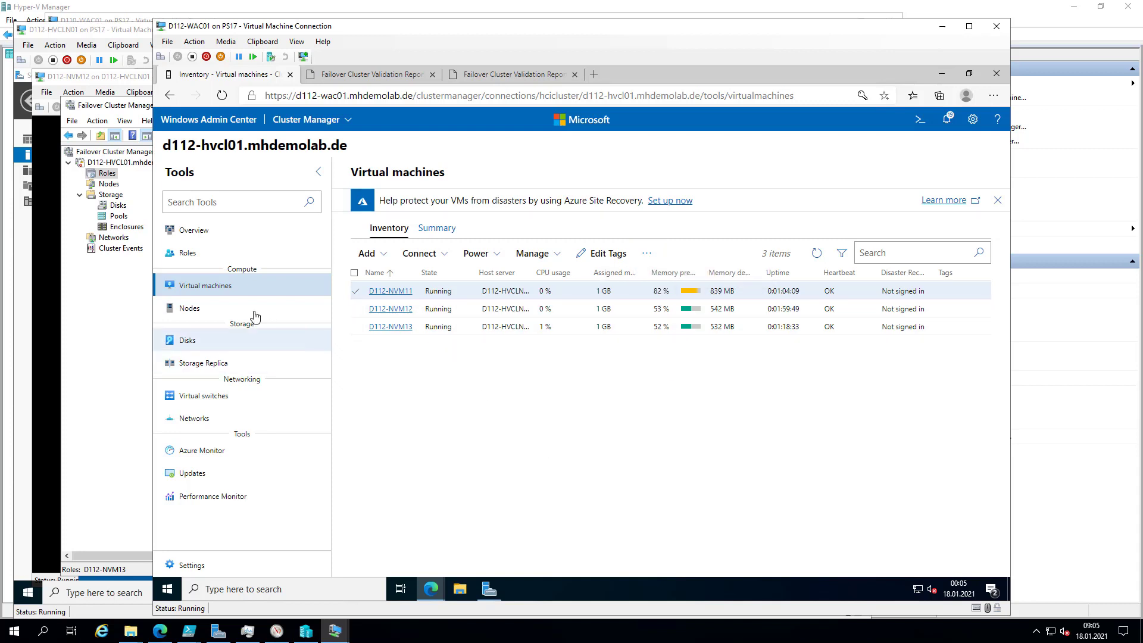
# - Visit the cluster roles, return to the virtual machine inventory, and try again to open D112-NVM11's settings
pyautogui.click(191, 257)
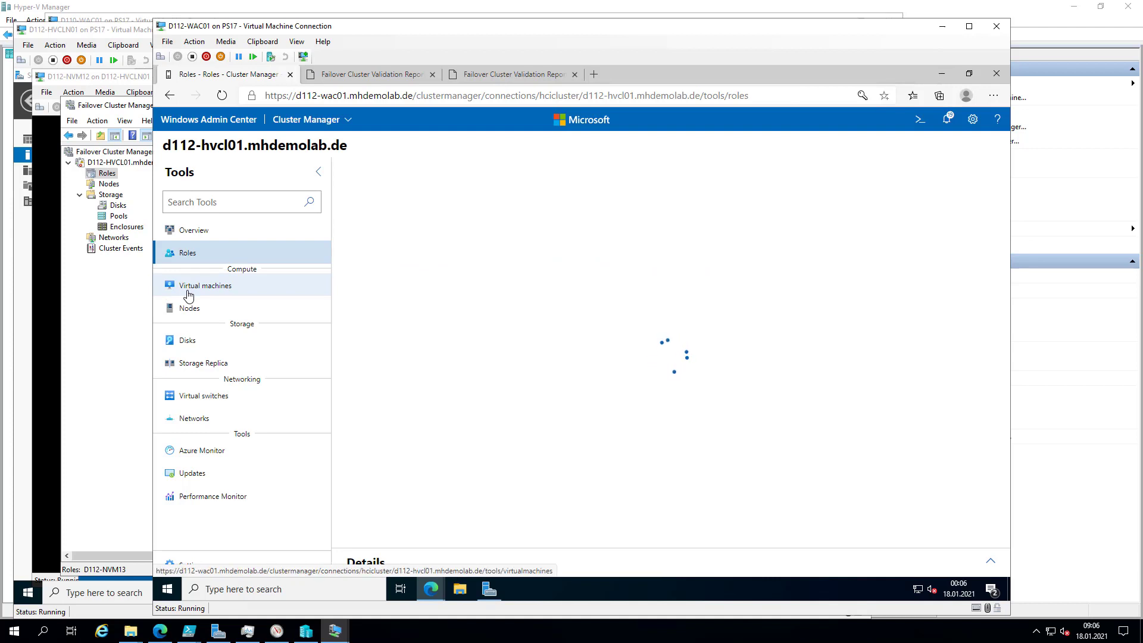
pyautogui.click(188, 295)
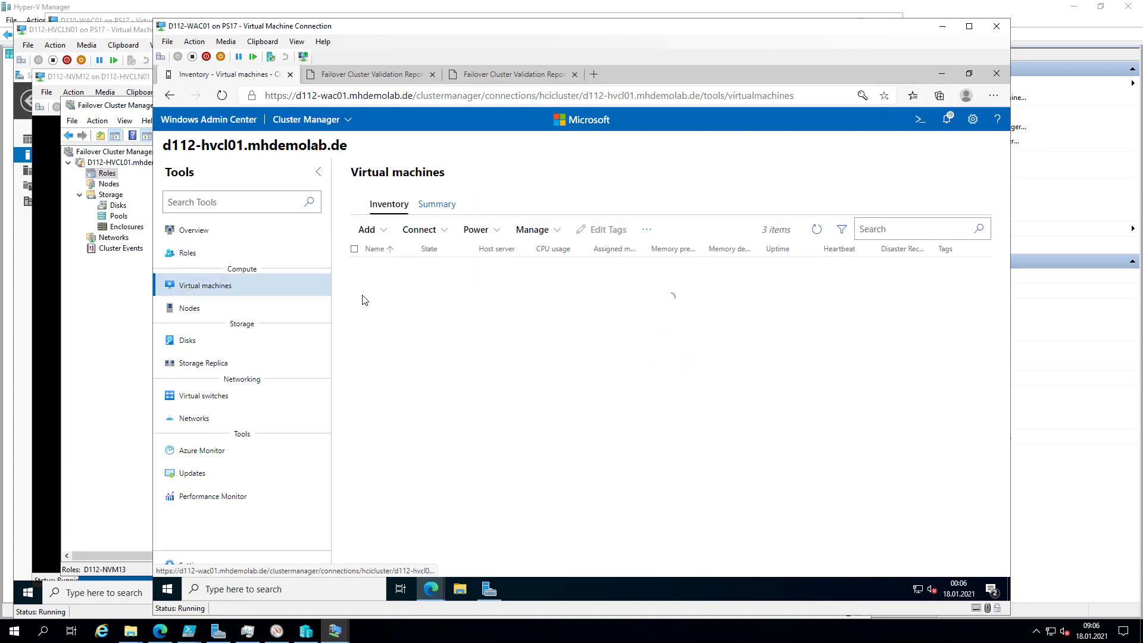
pyautogui.click(355, 293)
pyautogui.click(647, 253)
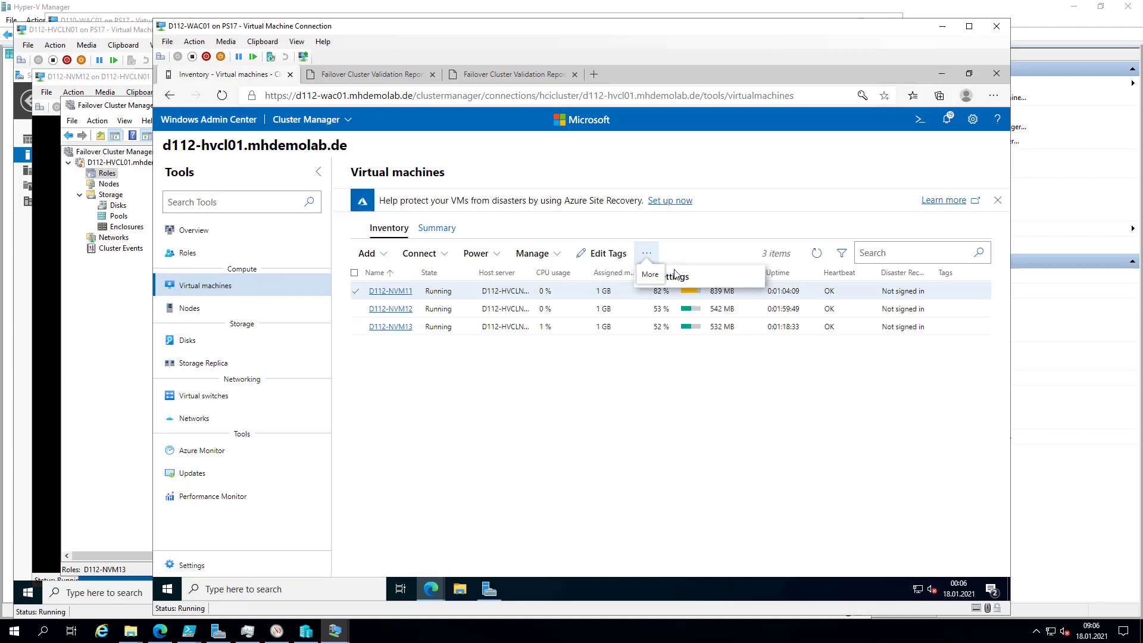
pyautogui.click(704, 279)
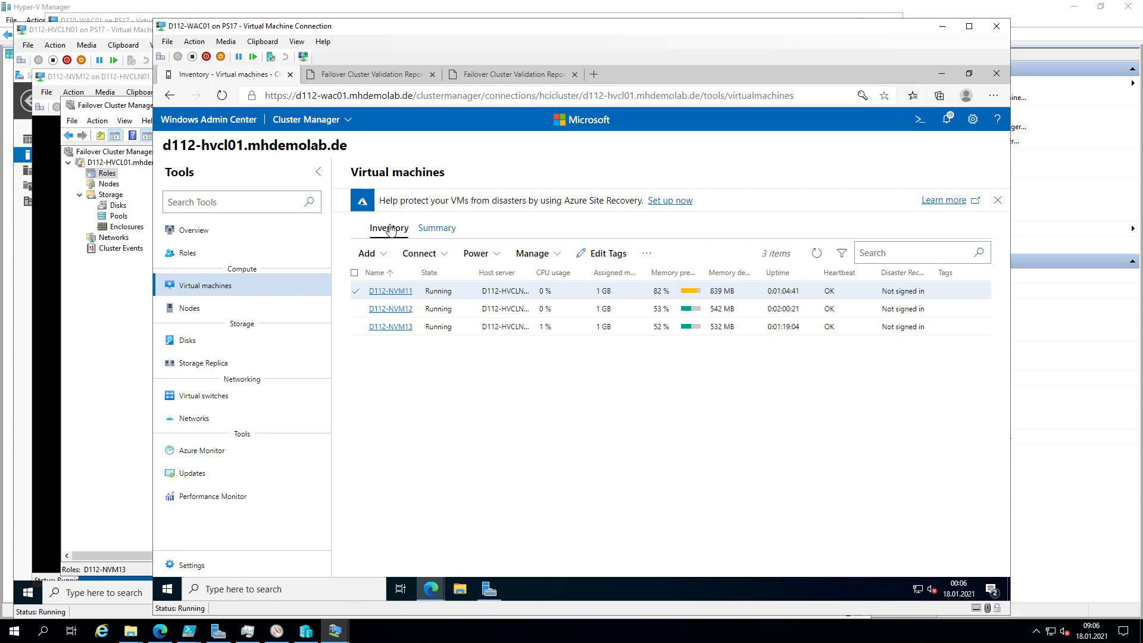
# - Open the D112-NVM11 details page and go from there to its virtual machine settings
pyautogui.click(387, 293)
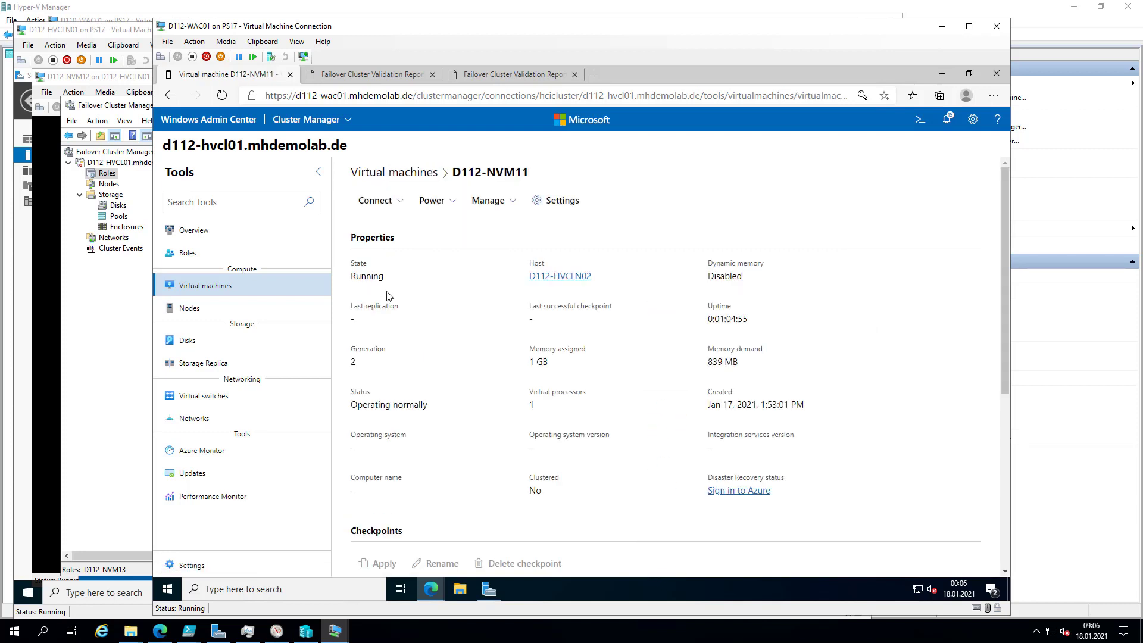
pyautogui.click(562, 203)
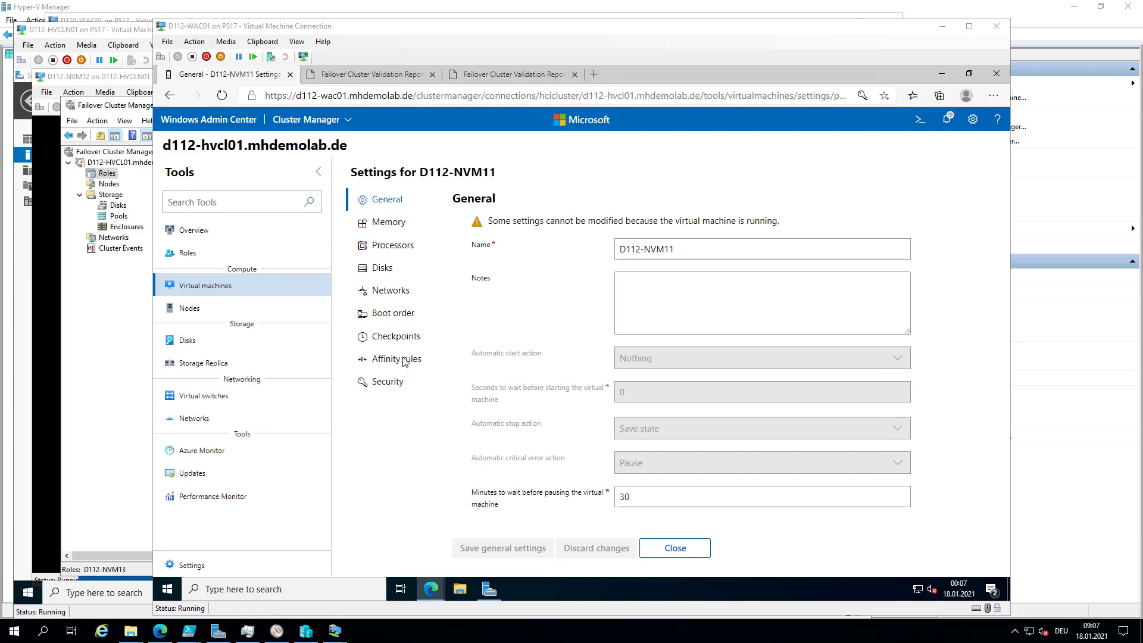
# - Start a new affinity rule for D112-NVM11 named AR01 with the rule type Together (same server)
pyautogui.click(405, 360)
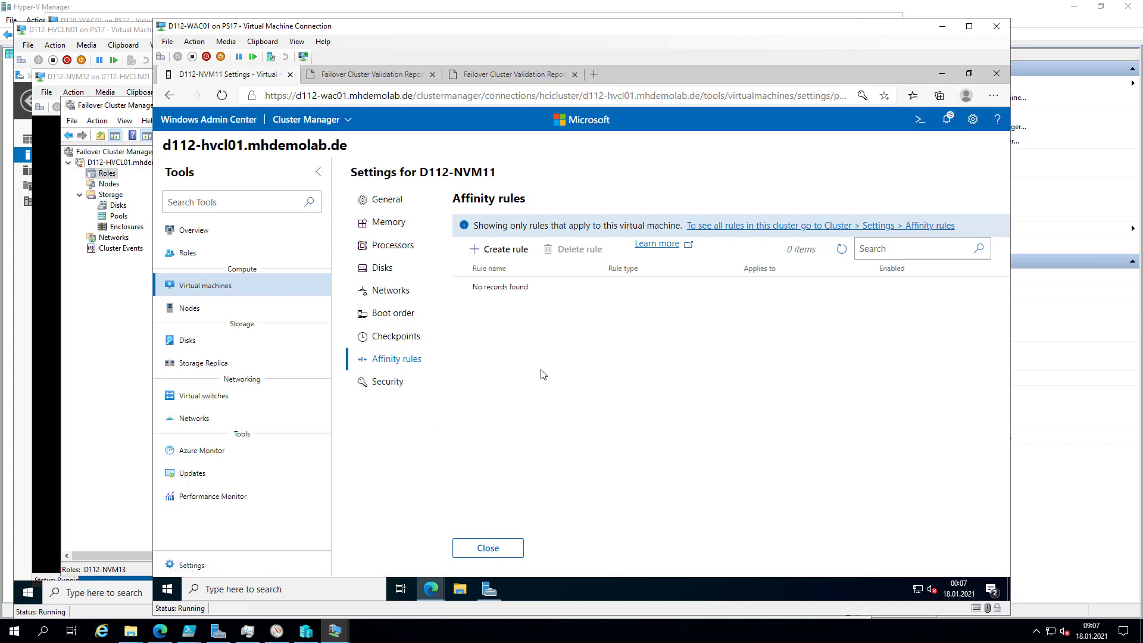
pyautogui.click(476, 253)
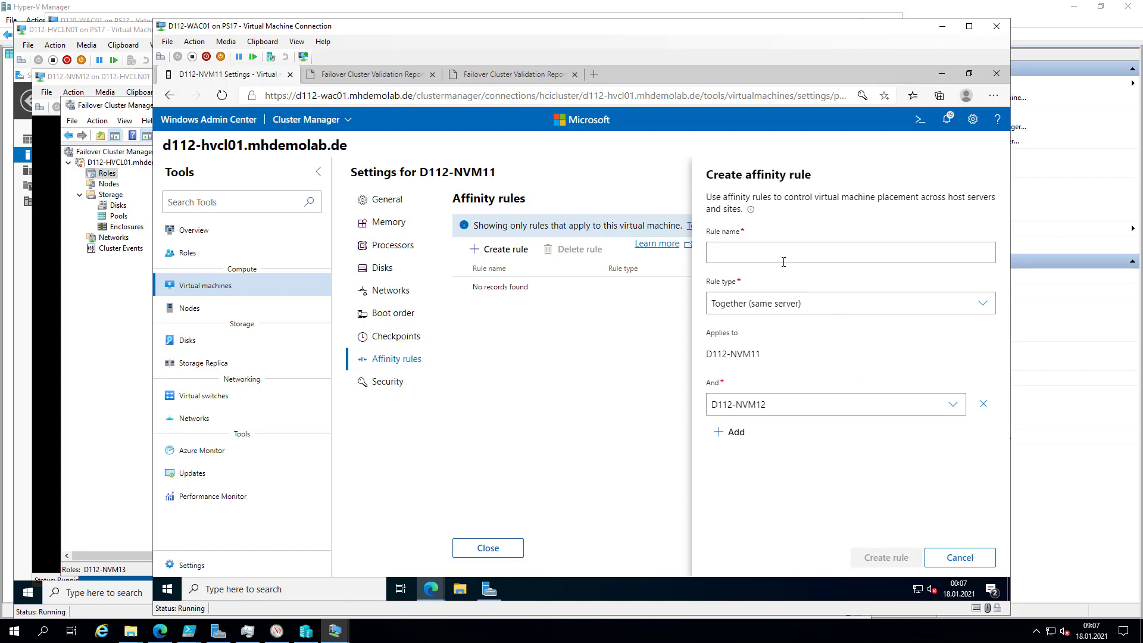
pyautogui.write('AR01')
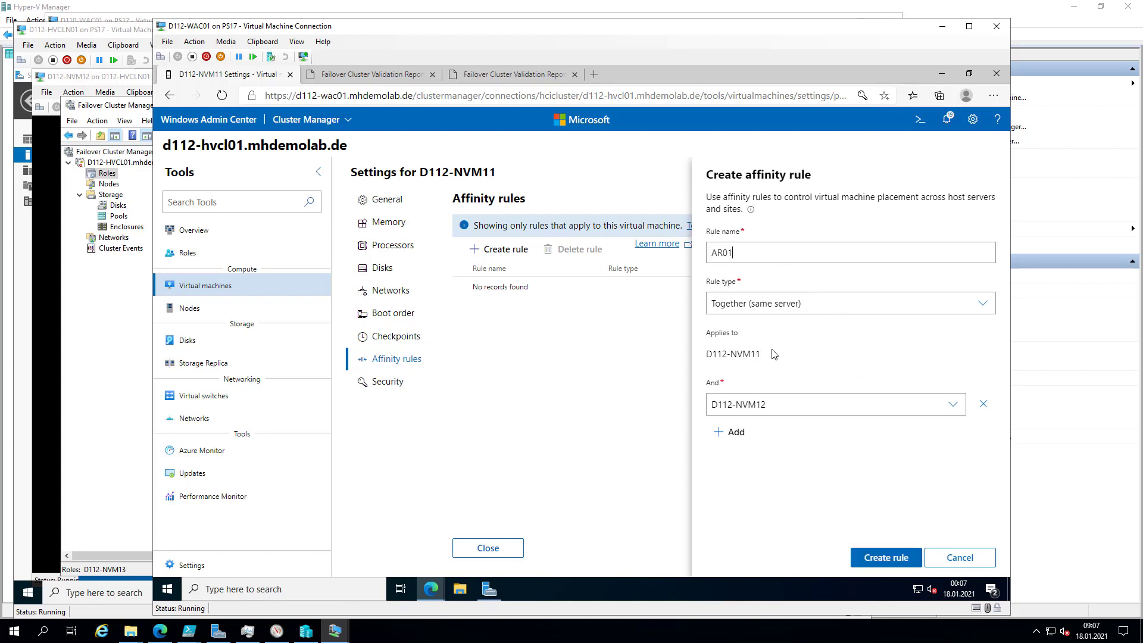
pyautogui.click(838, 297)
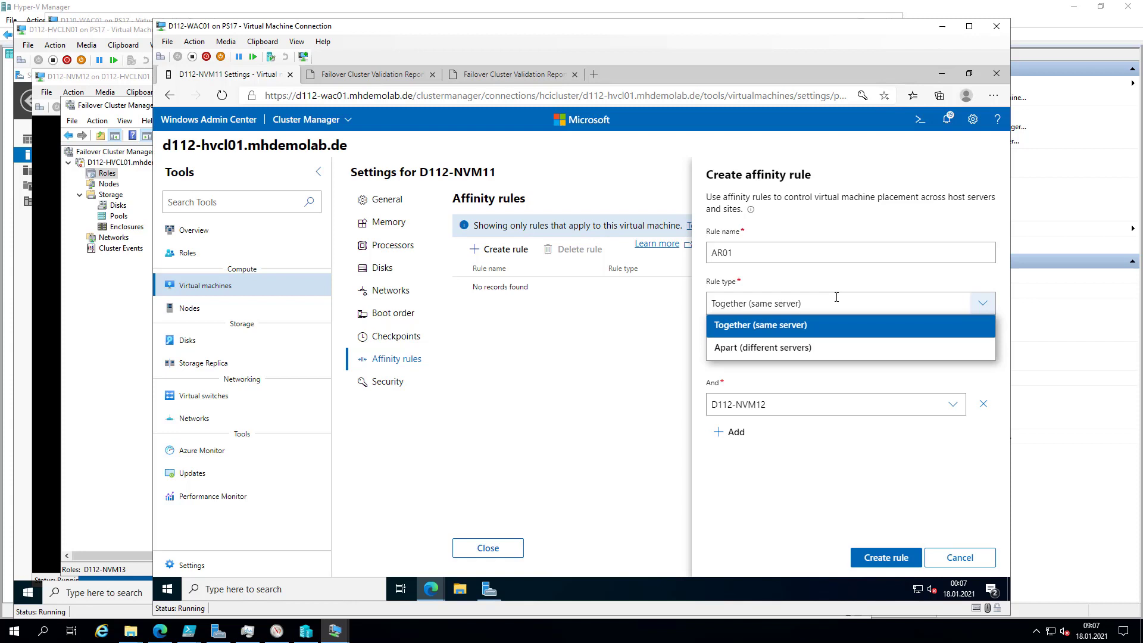
pyautogui.click(771, 331)
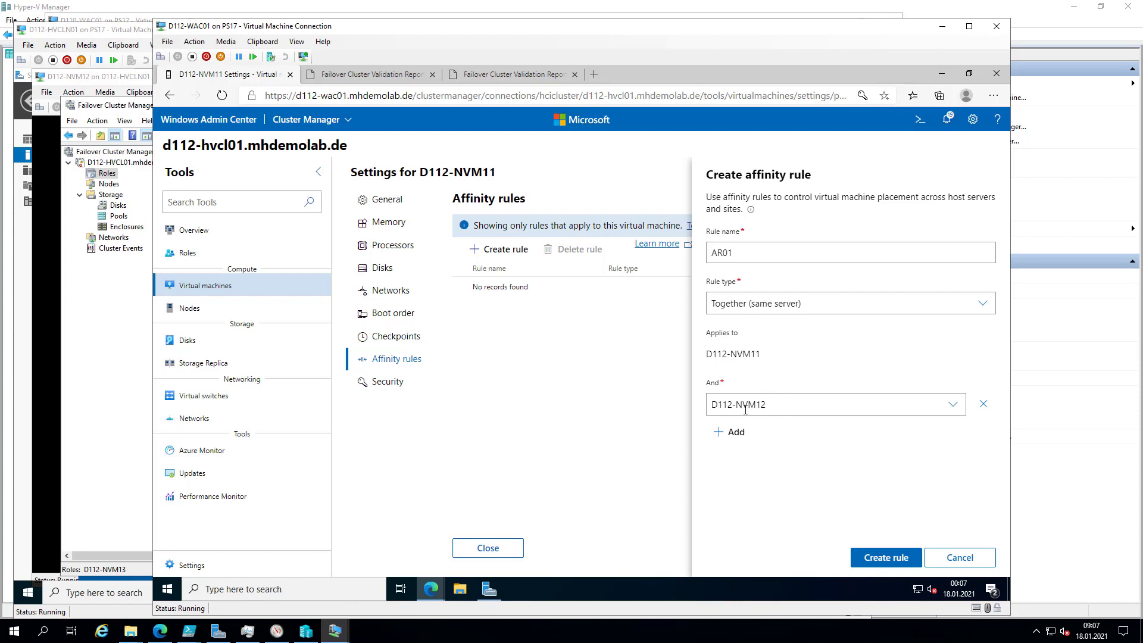
# - Set D112-NVM12 as the only other machine in affinity rule AR01 and create the rule
pyautogui.click(803, 401)
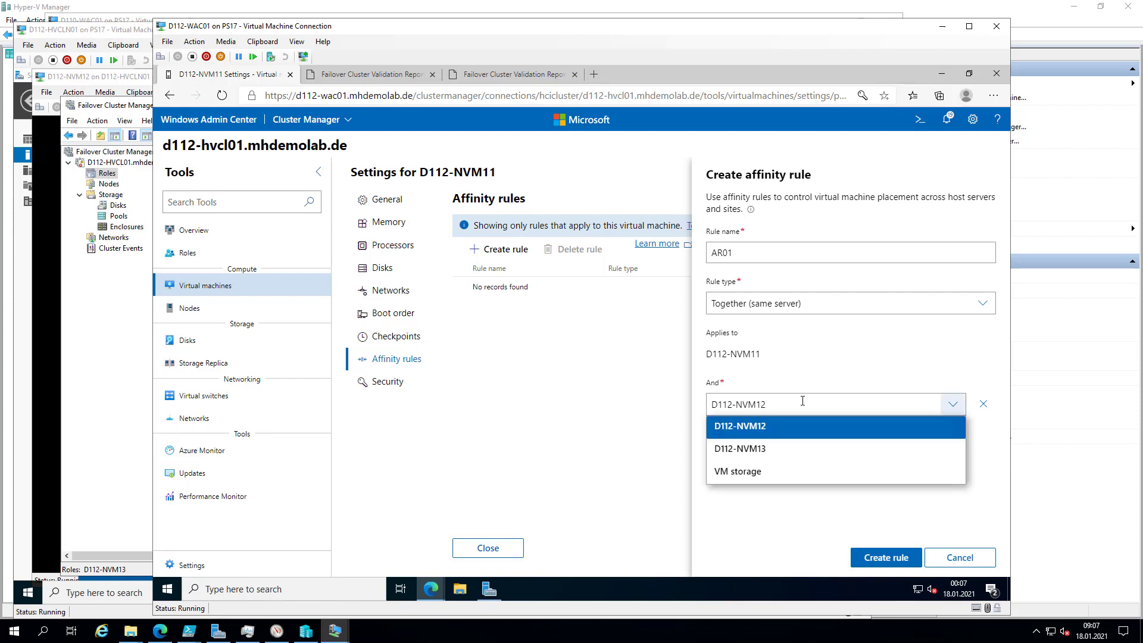
pyautogui.click(784, 431)
pyautogui.click(747, 443)
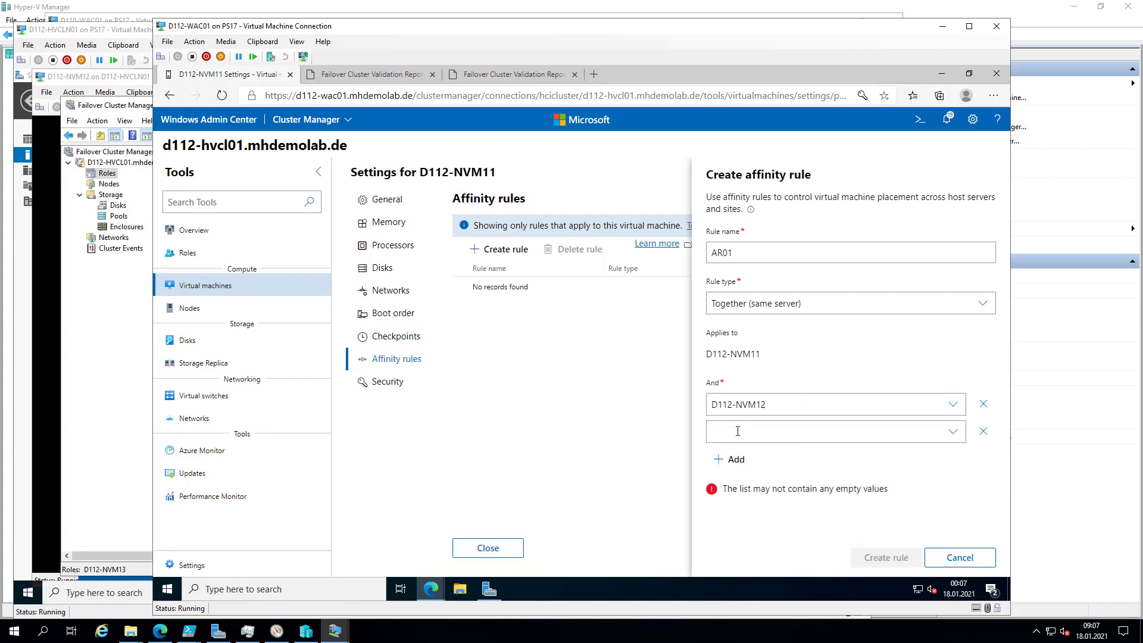
pyautogui.click(834, 428)
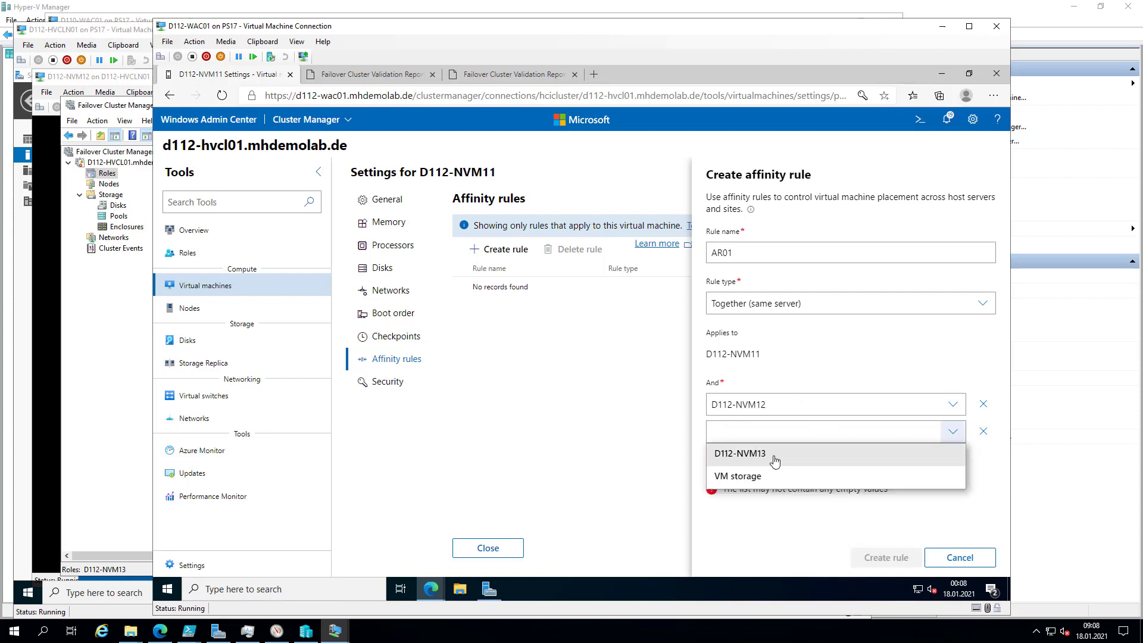
pyautogui.click(984, 431)
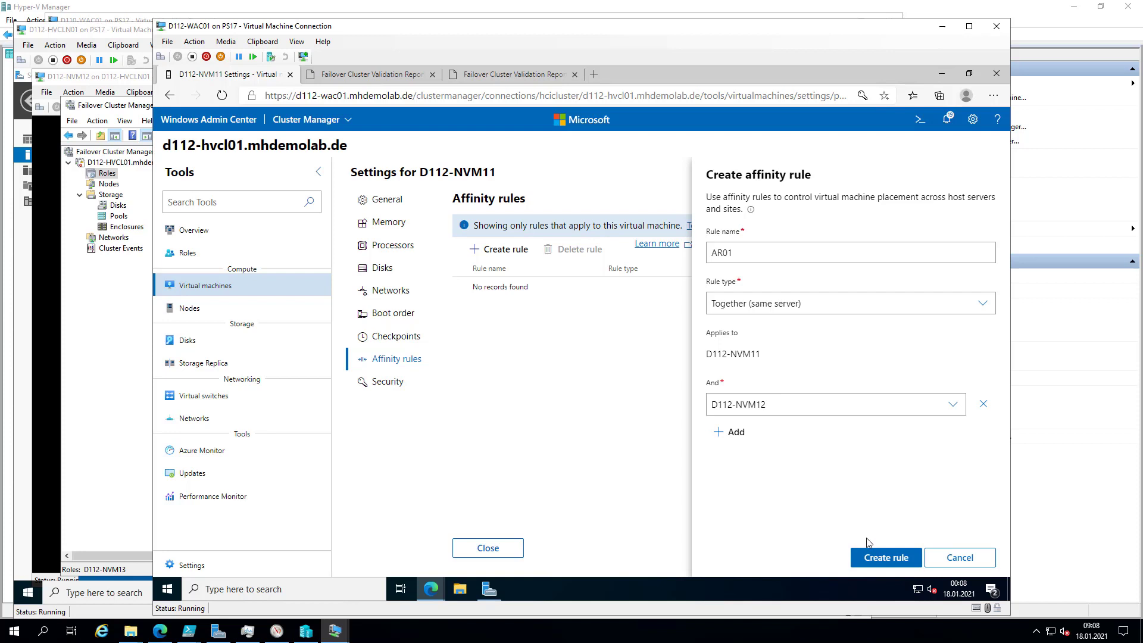
pyautogui.click(883, 567)
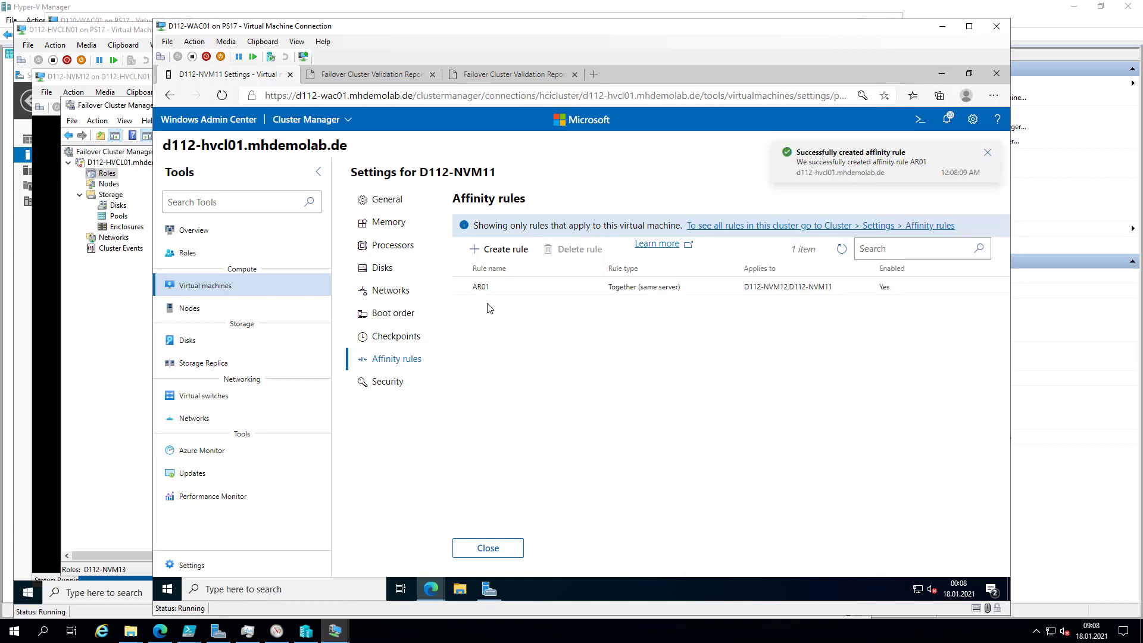
# - Create a second affinity rule named AAR01 that keeps D112-NVM11 and D112-NVM13 apart on different servers
pyautogui.click(478, 253)
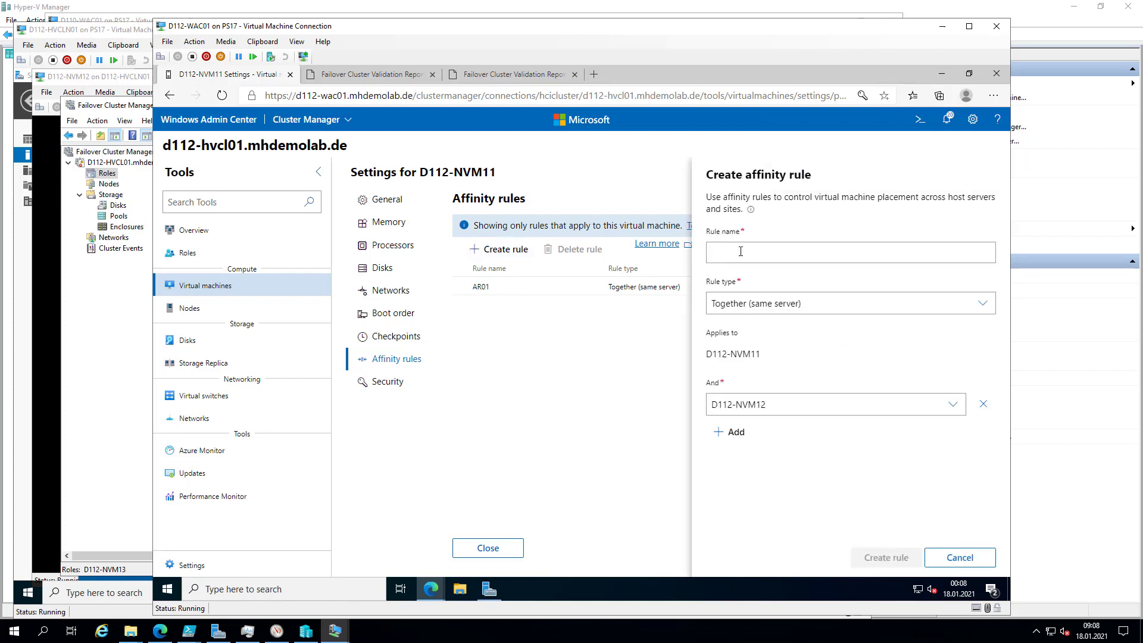
pyautogui.write('AAR')
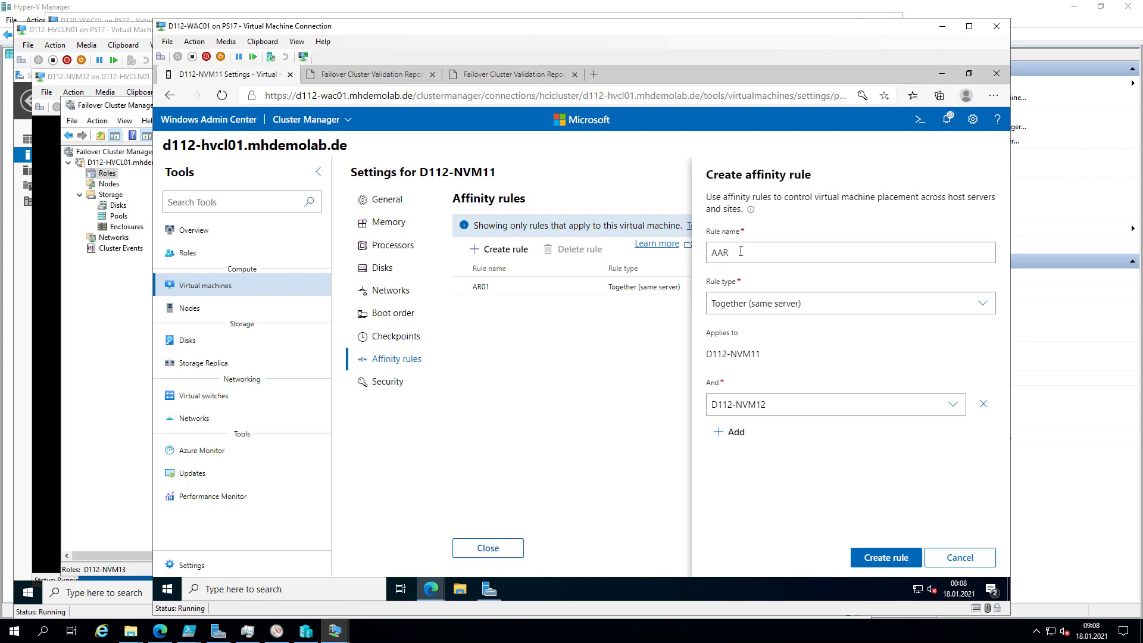
pyautogui.write('01')
pyautogui.click(822, 301)
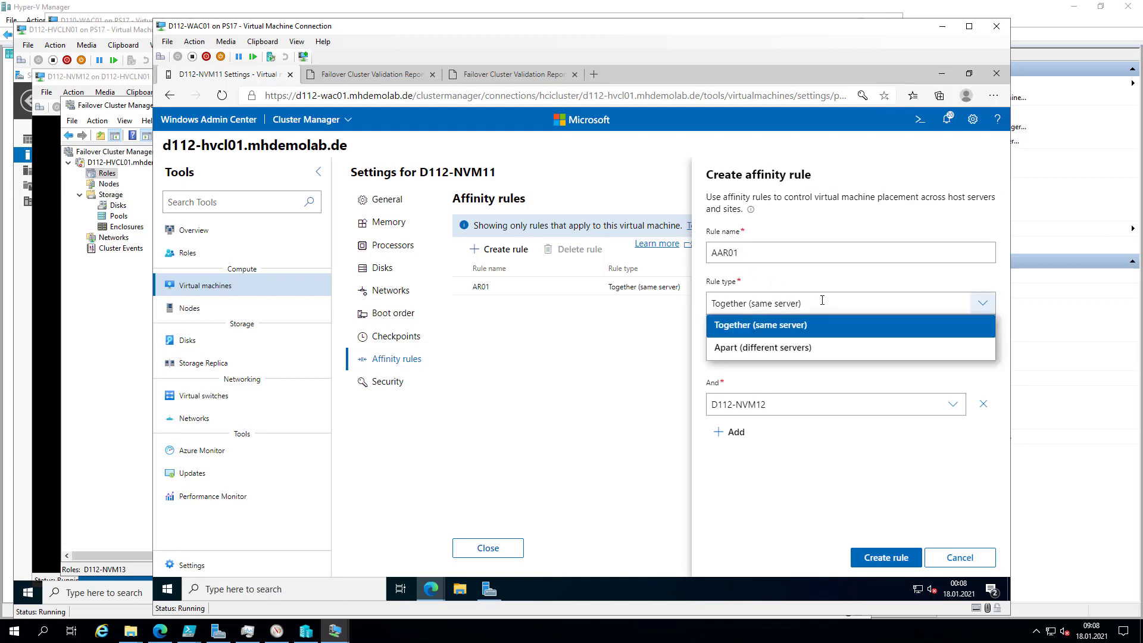
pyautogui.click(811, 347)
pyautogui.click(810, 404)
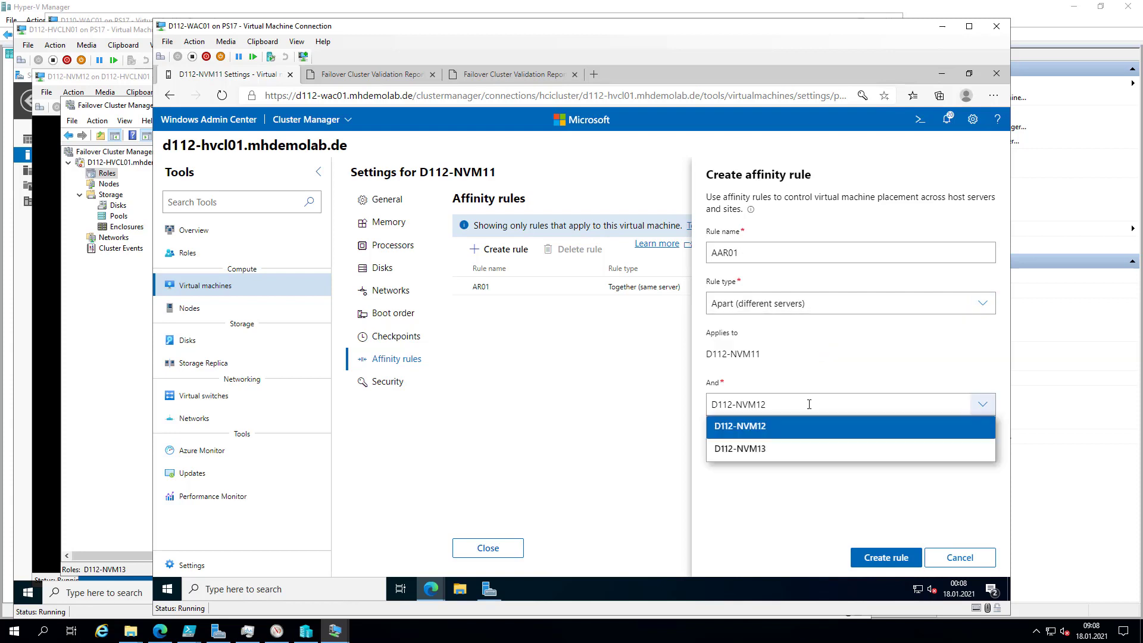
pyautogui.click(782, 449)
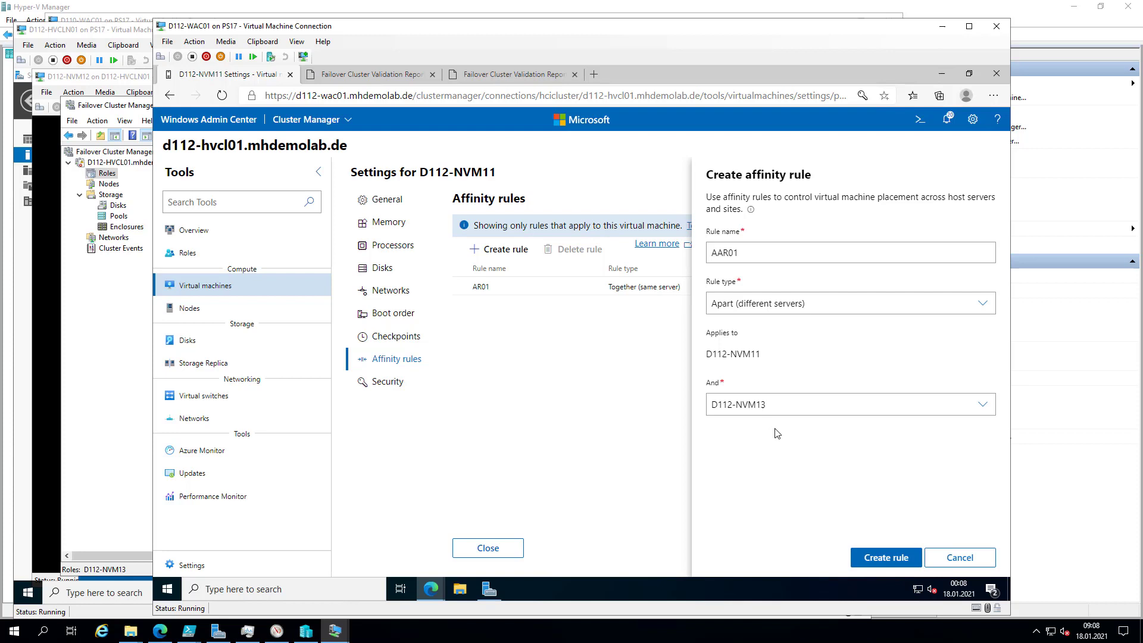
pyautogui.click(903, 562)
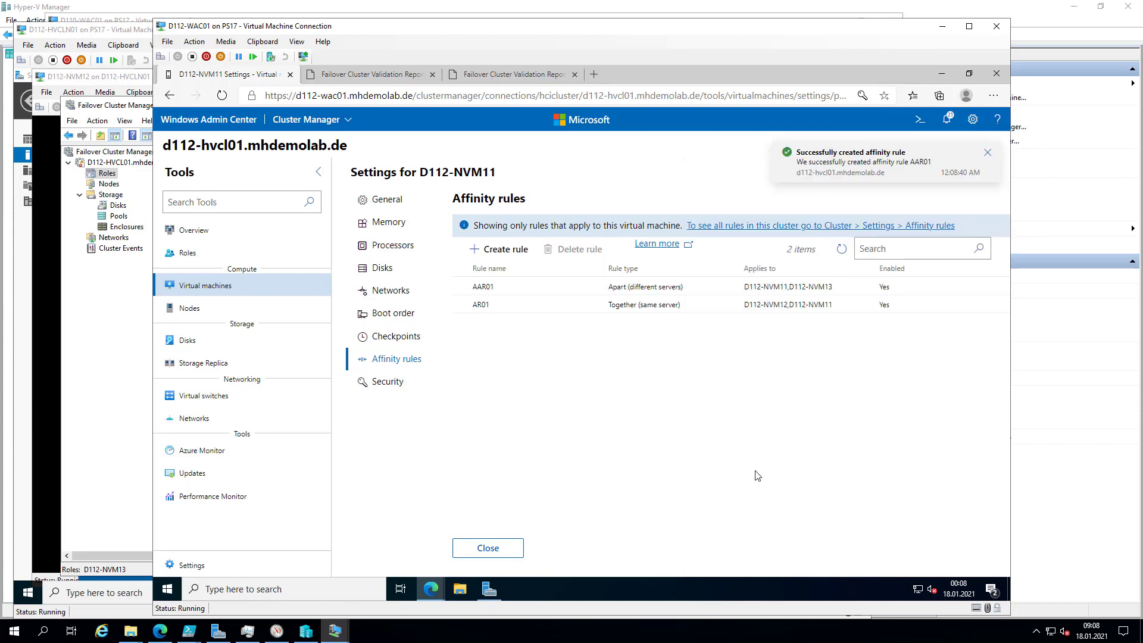
# - Go to the cluster nodes and look at the additional actions offered for D112-HVCLN01 without choosing one
pyautogui.click(716, 309)
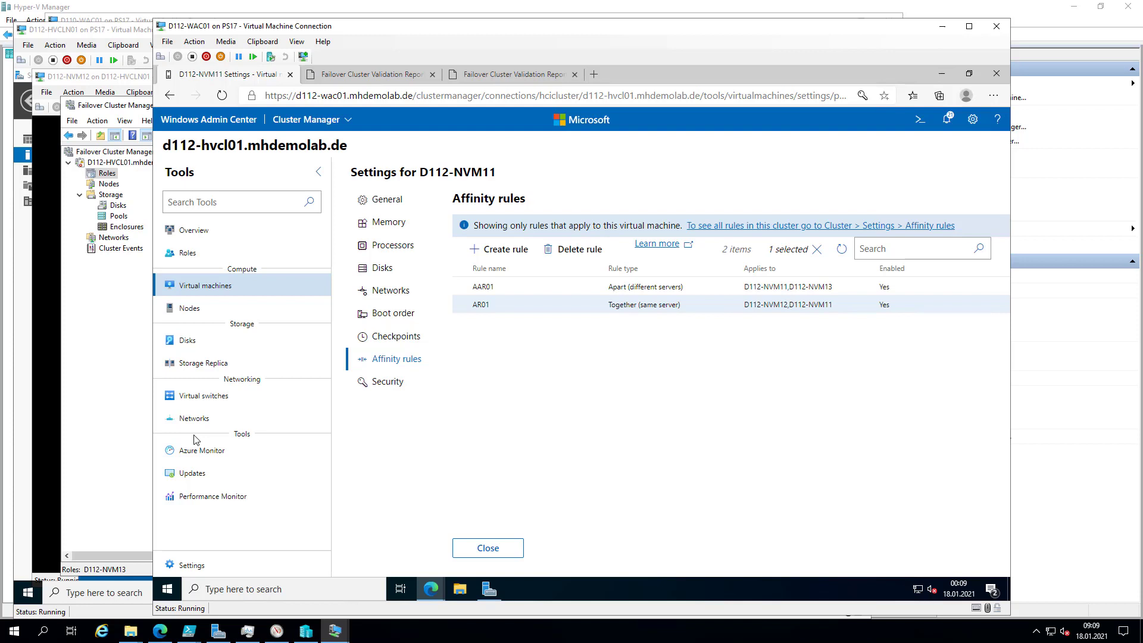
pyautogui.click(209, 314)
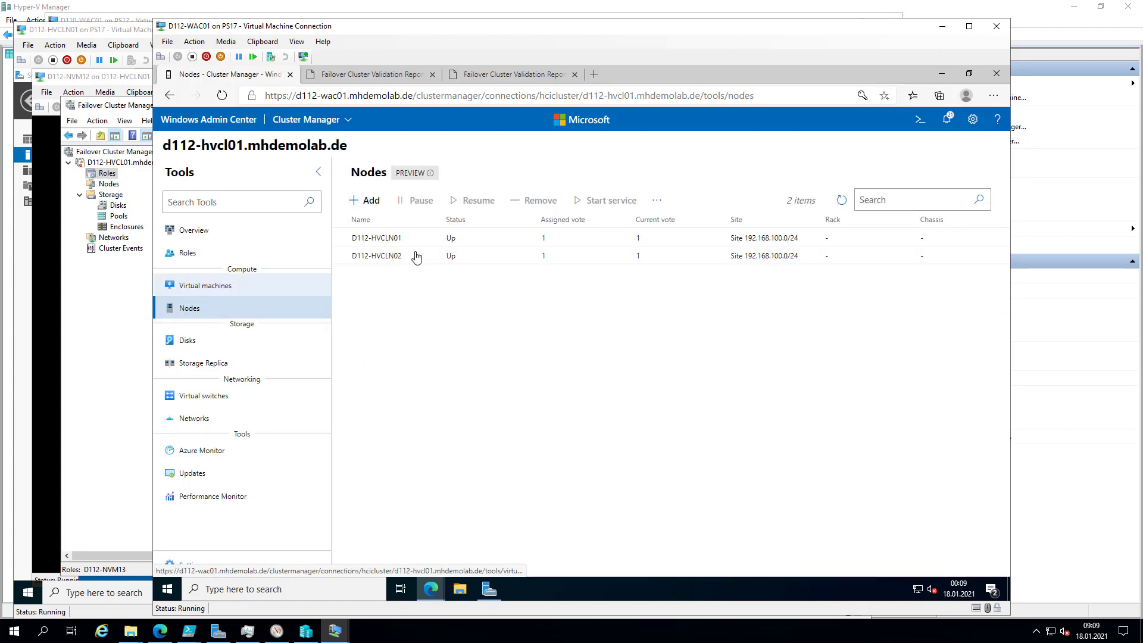
pyautogui.click(416, 241)
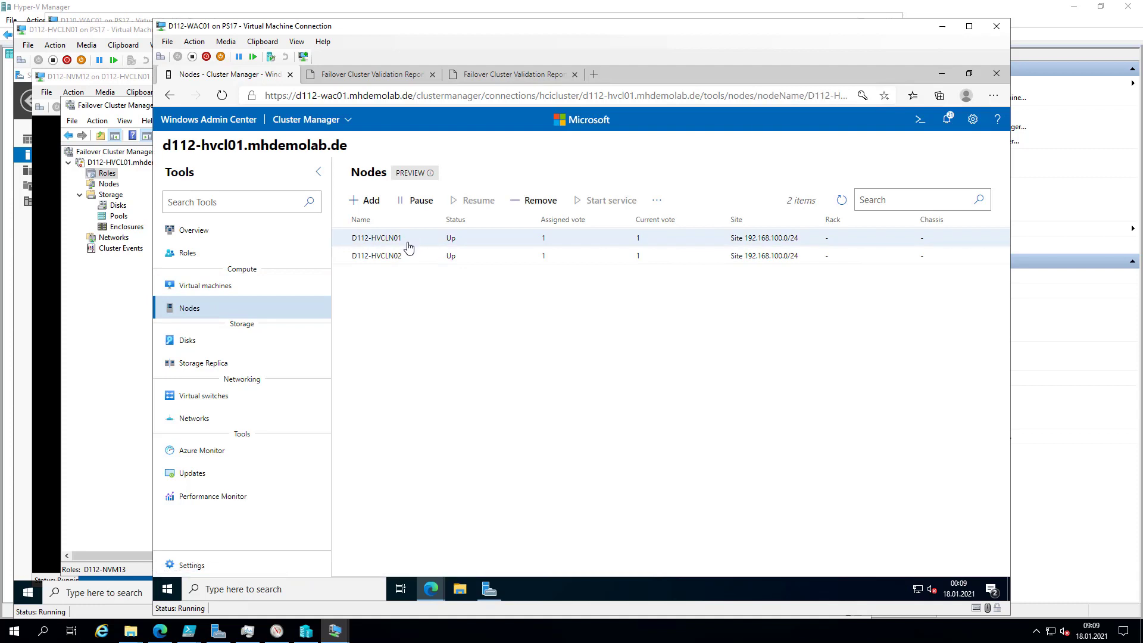
pyautogui.click(658, 199)
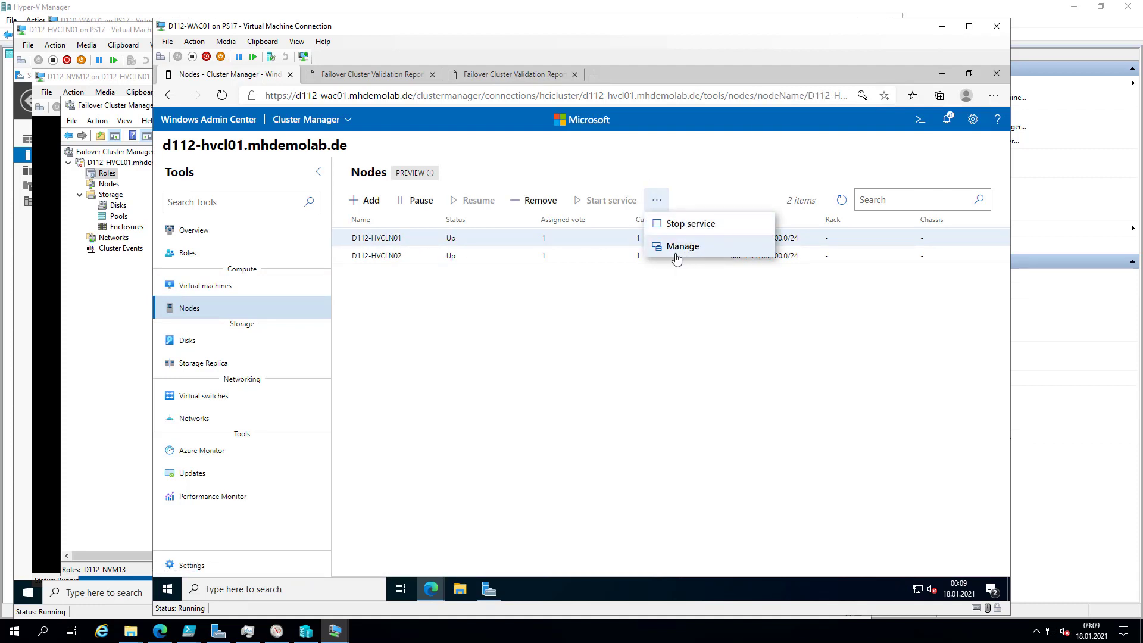
pyautogui.click(594, 302)
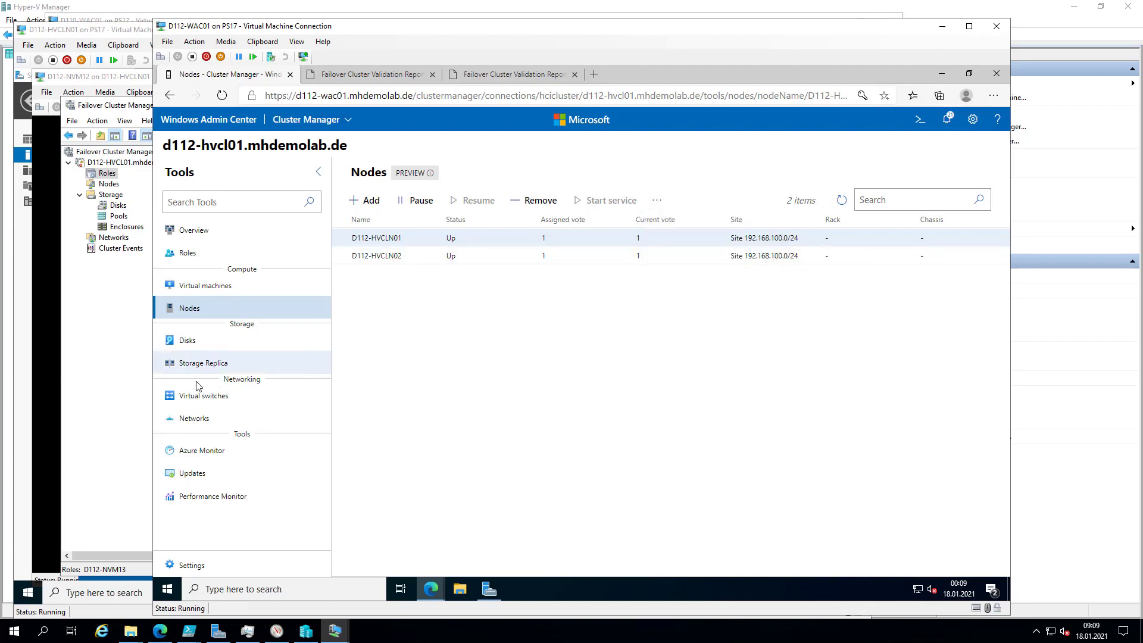
# - Pause the cluster node D112-HVCLN01 without leaving its clustered roles on it, and try to resume the paused node
pyautogui.click(401, 203)
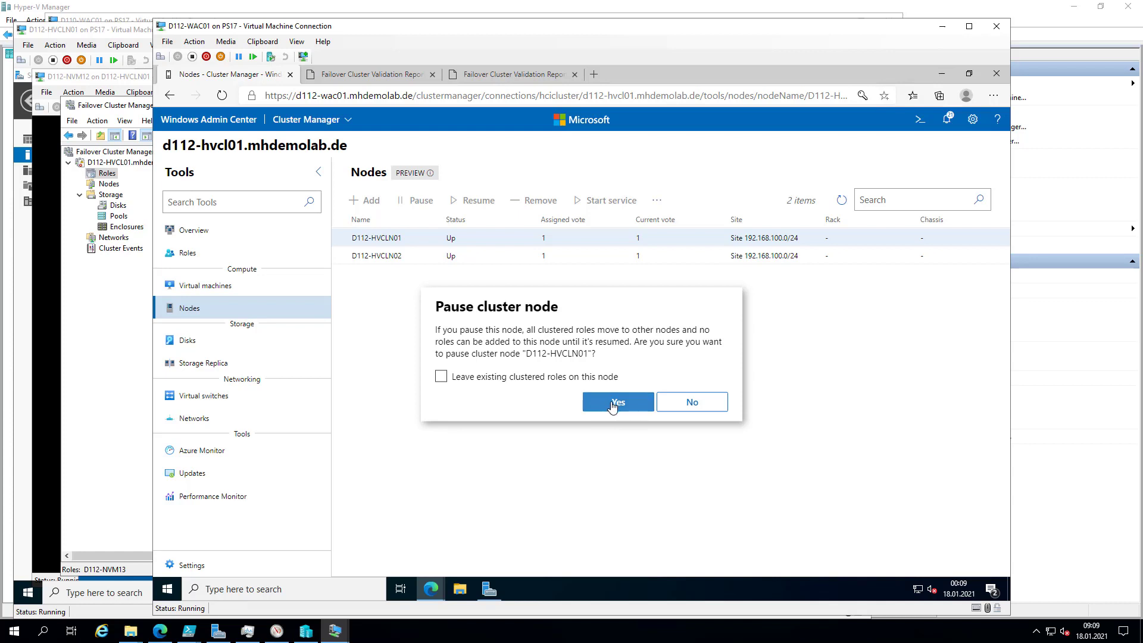
pyautogui.click(620, 401)
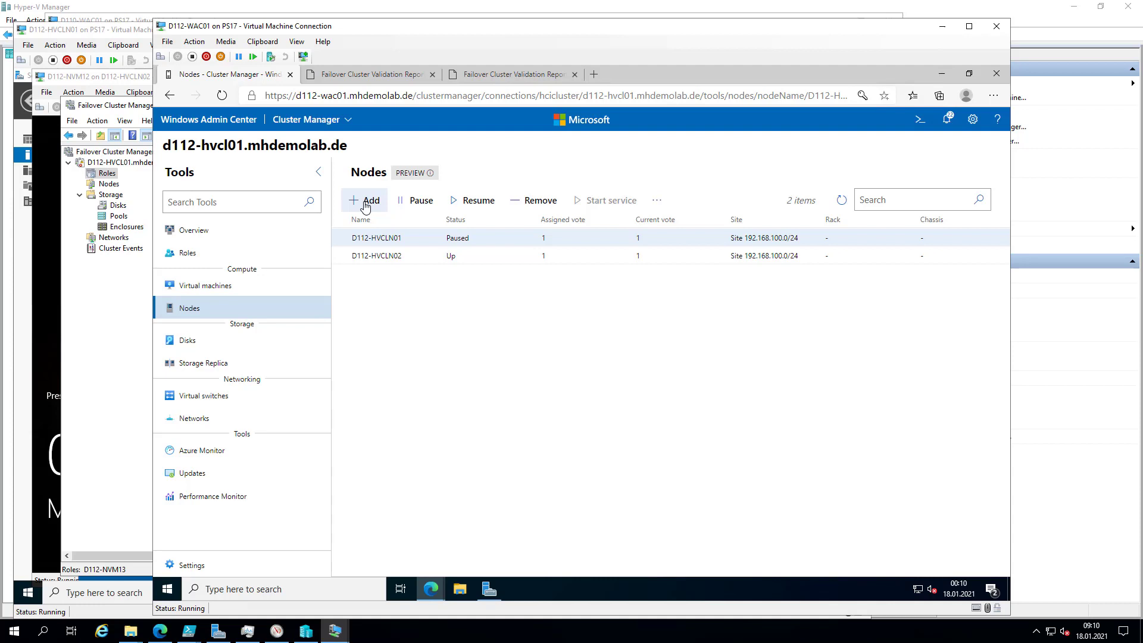
pyautogui.click(478, 203)
pyautogui.click(632, 408)
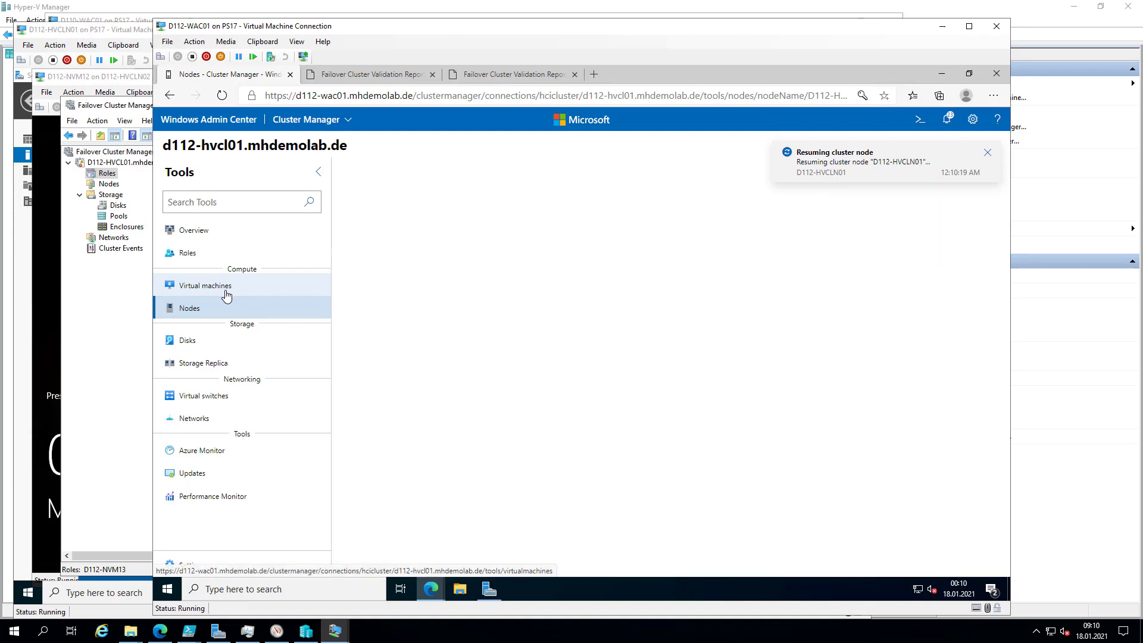
# - Return to the virtual machine inventory and open the affinity rules in D112-NVM11's settings
pyautogui.click(226, 296)
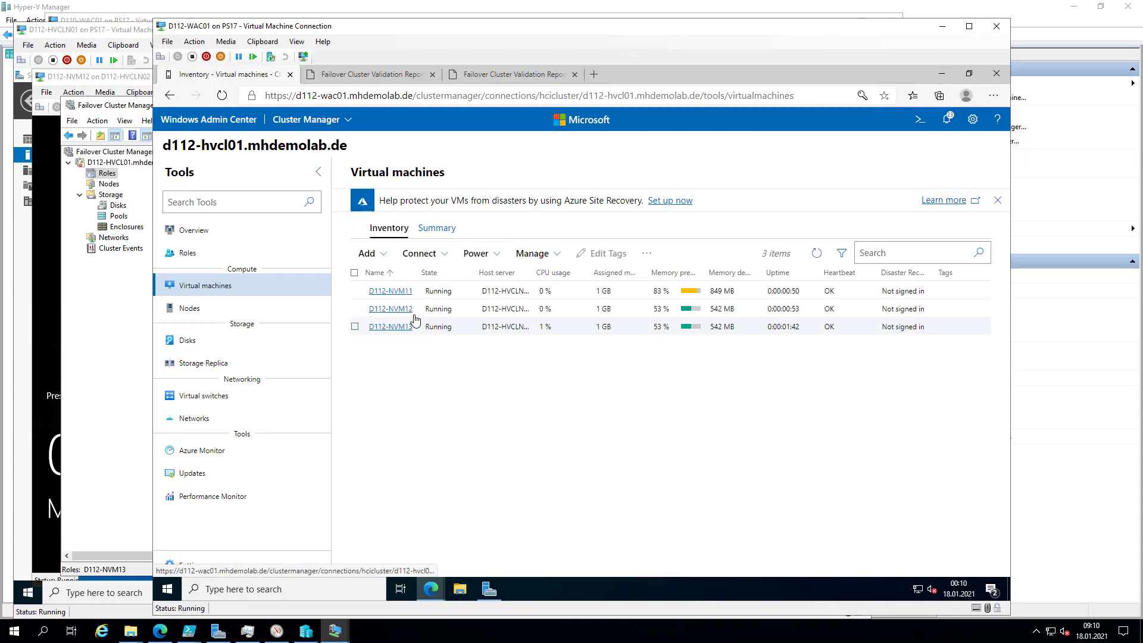
pyautogui.click(356, 291)
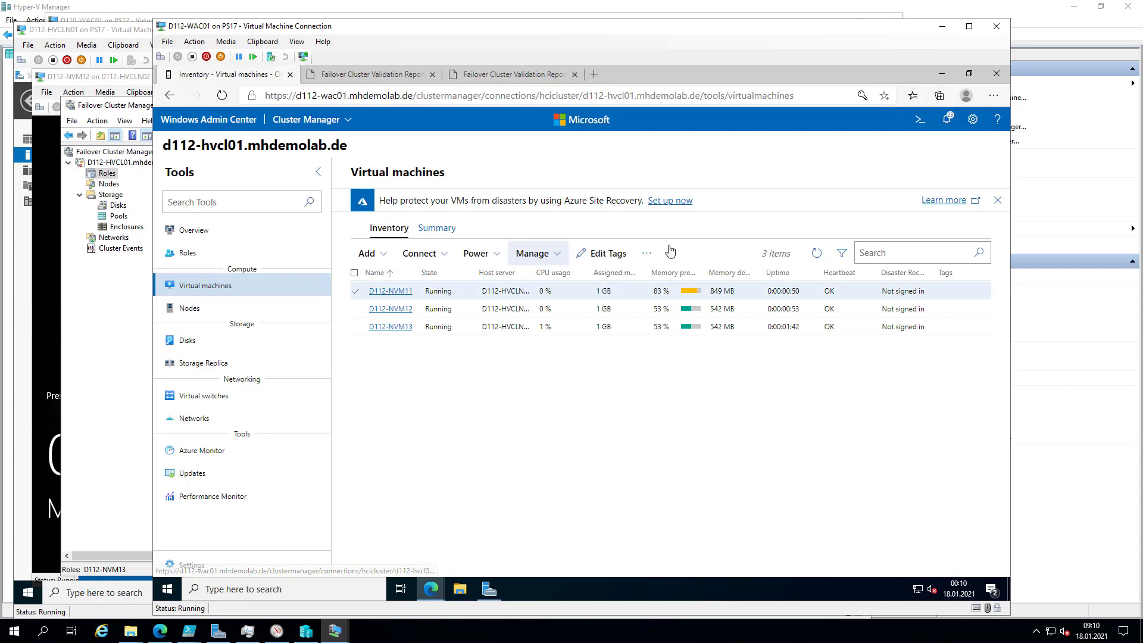
pyautogui.click(646, 253)
pyautogui.click(665, 282)
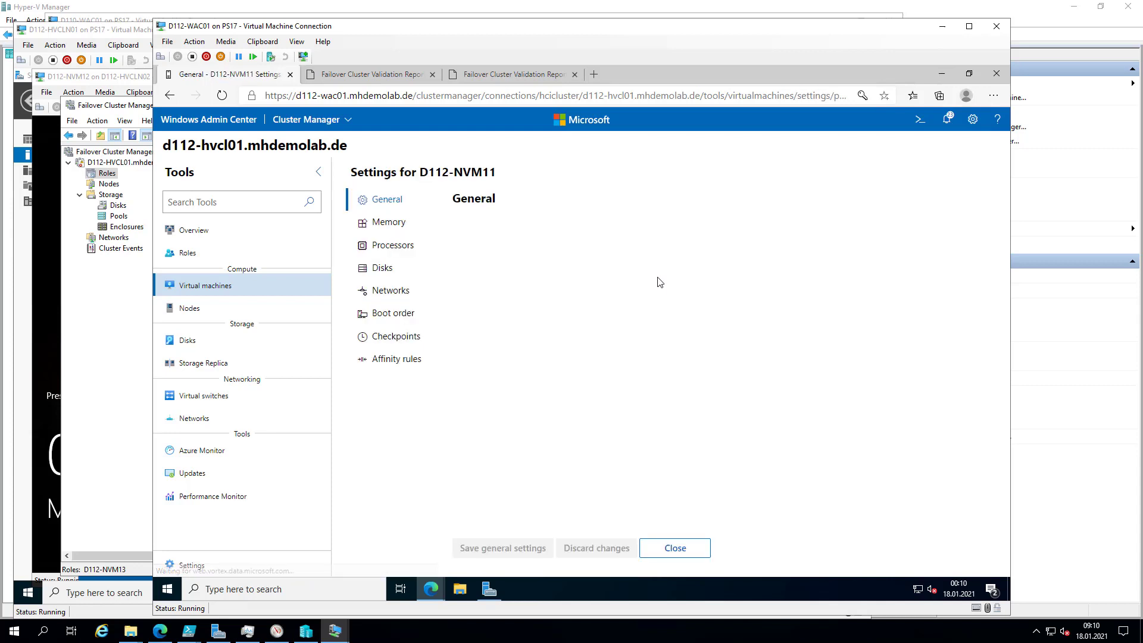
pyautogui.click(399, 360)
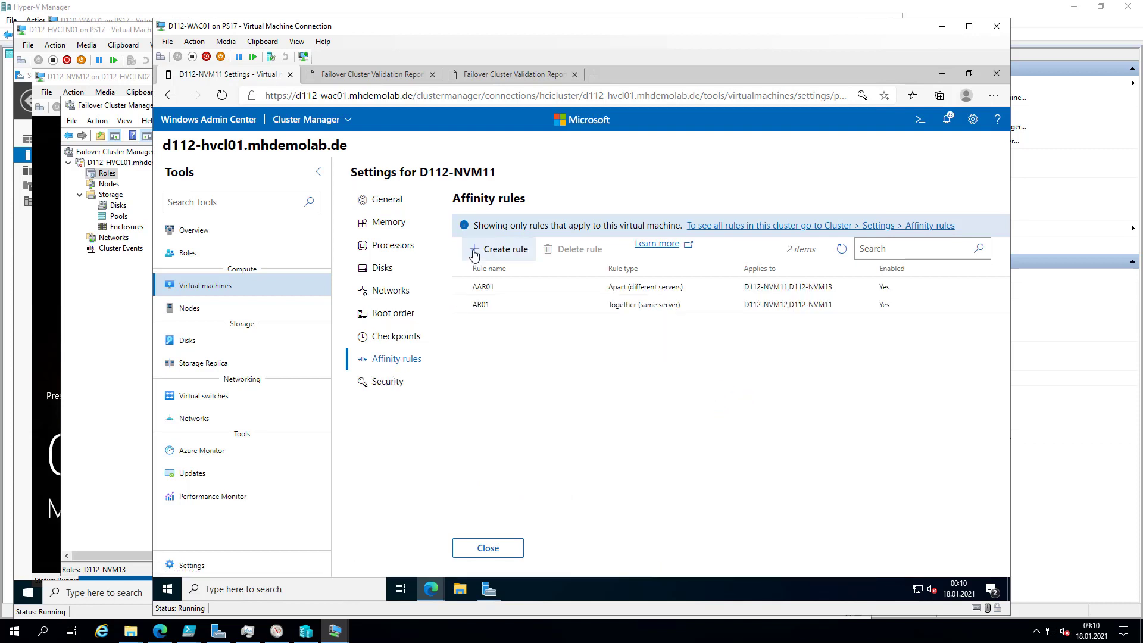
# - Examine which machines or storage a new same-server affinity rule can include, trying VM storage and D112-NVM12, and cancel the rule
pyautogui.click(480, 250)
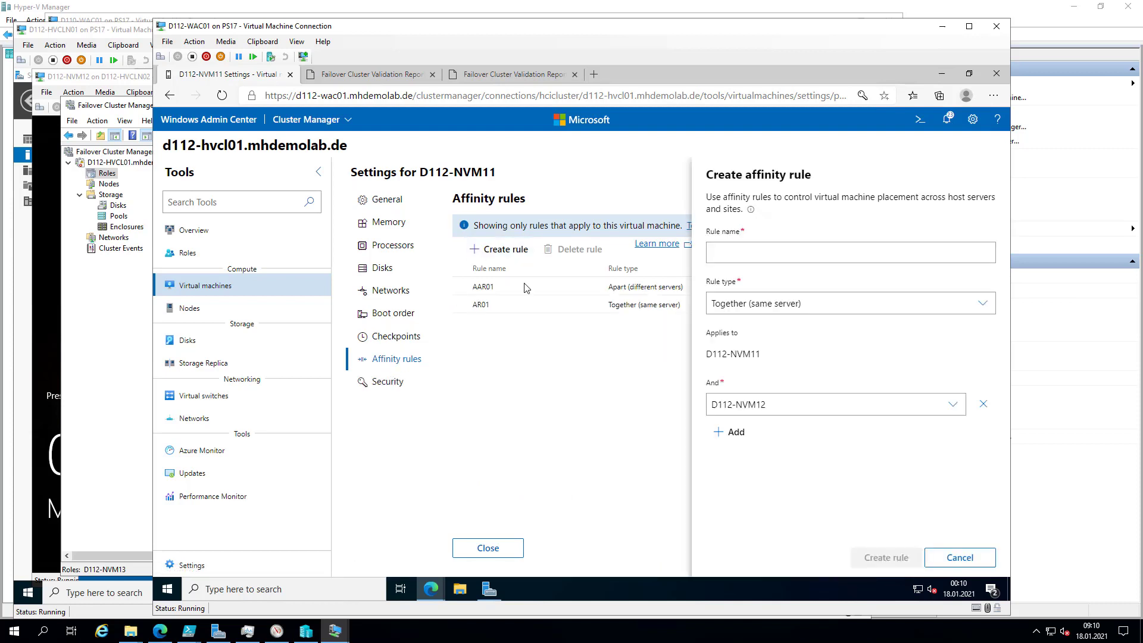
pyautogui.click(850, 403)
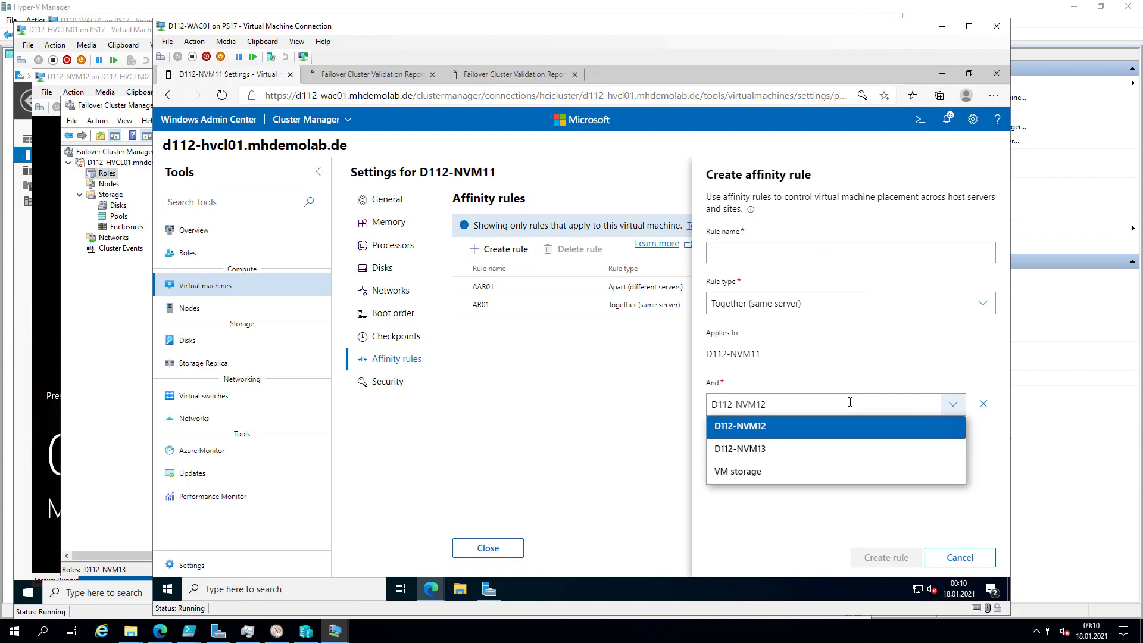
pyautogui.click(760, 473)
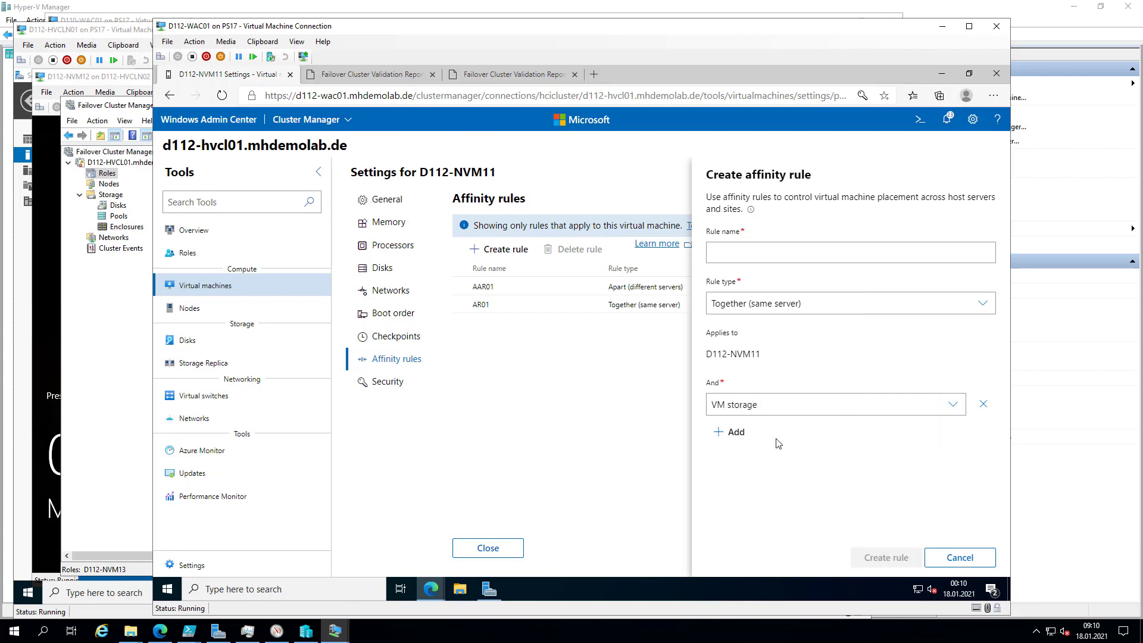
pyautogui.click(787, 405)
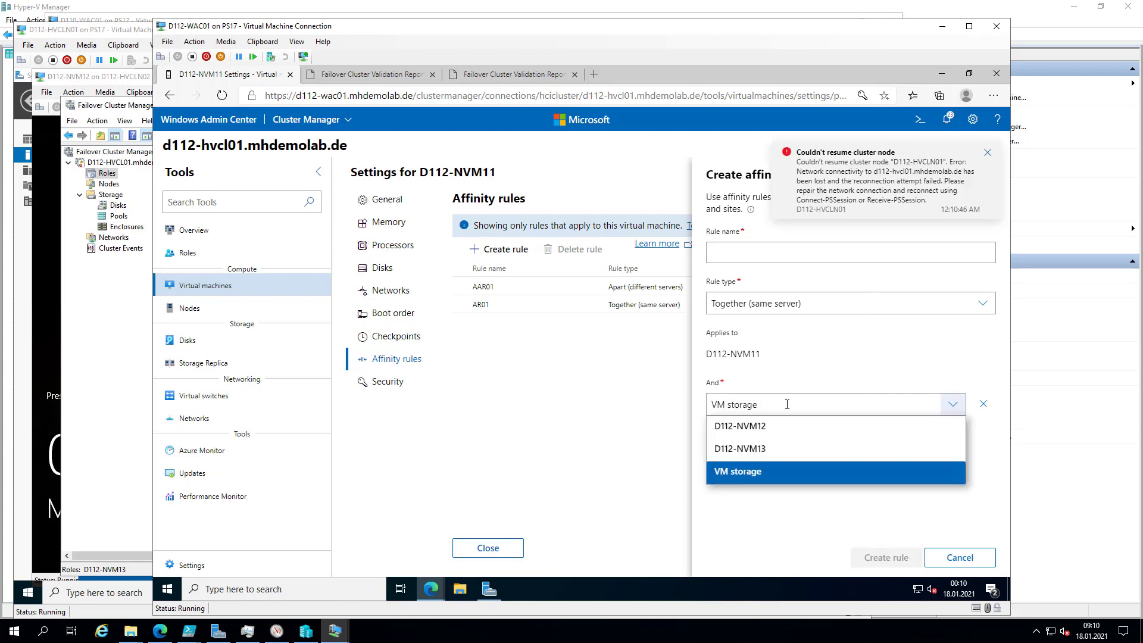
pyautogui.click(769, 429)
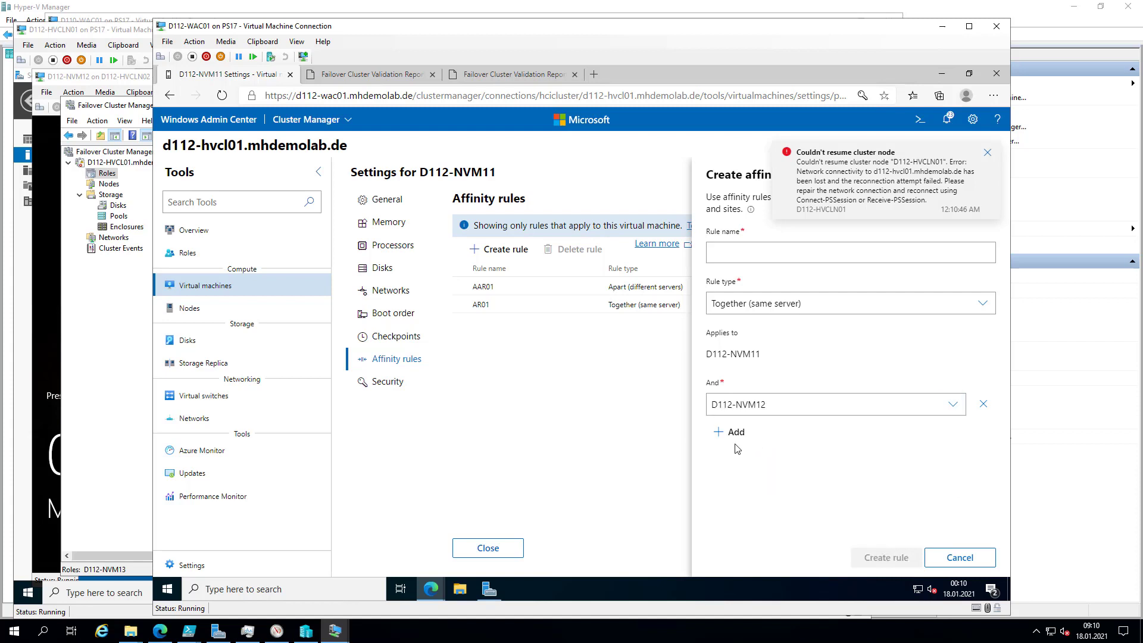
pyautogui.click(963, 563)
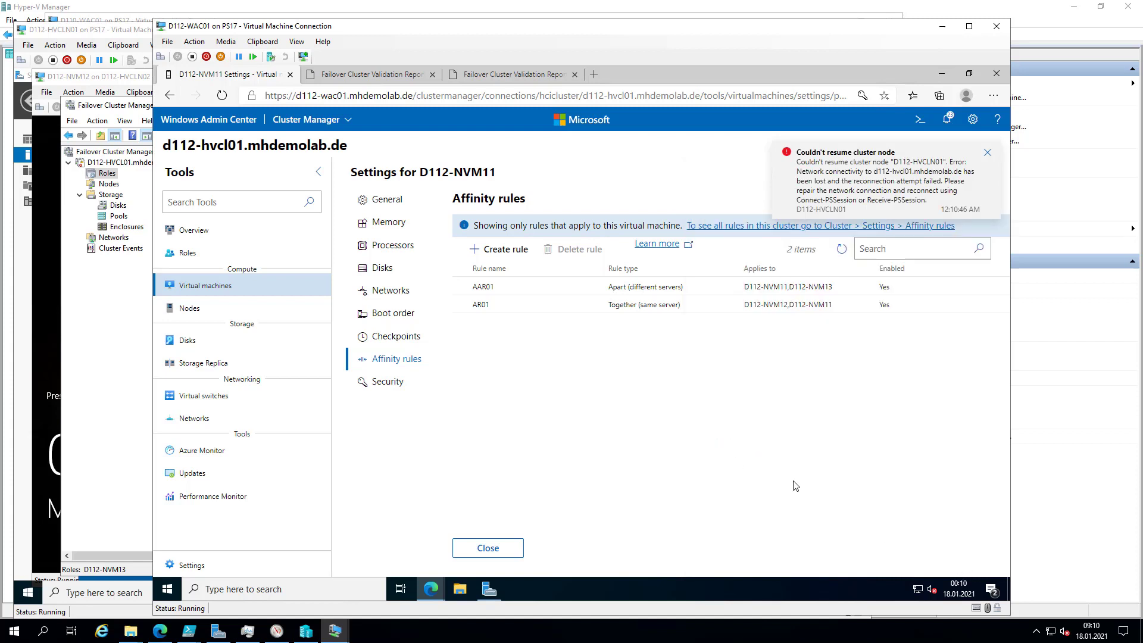
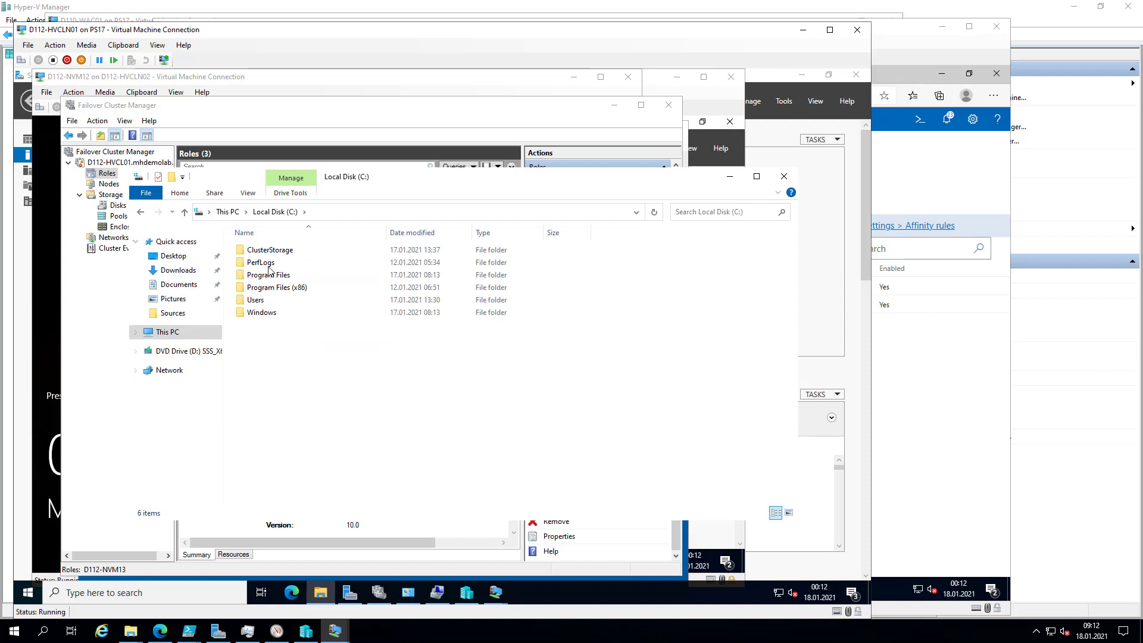
# - Open the Failover Cluster Validation Report 2021.01.17 At 12.56.34 from C:\Windows\Cluster\Reports and enlarge its window
pyautogui.doubleClick(282, 314)
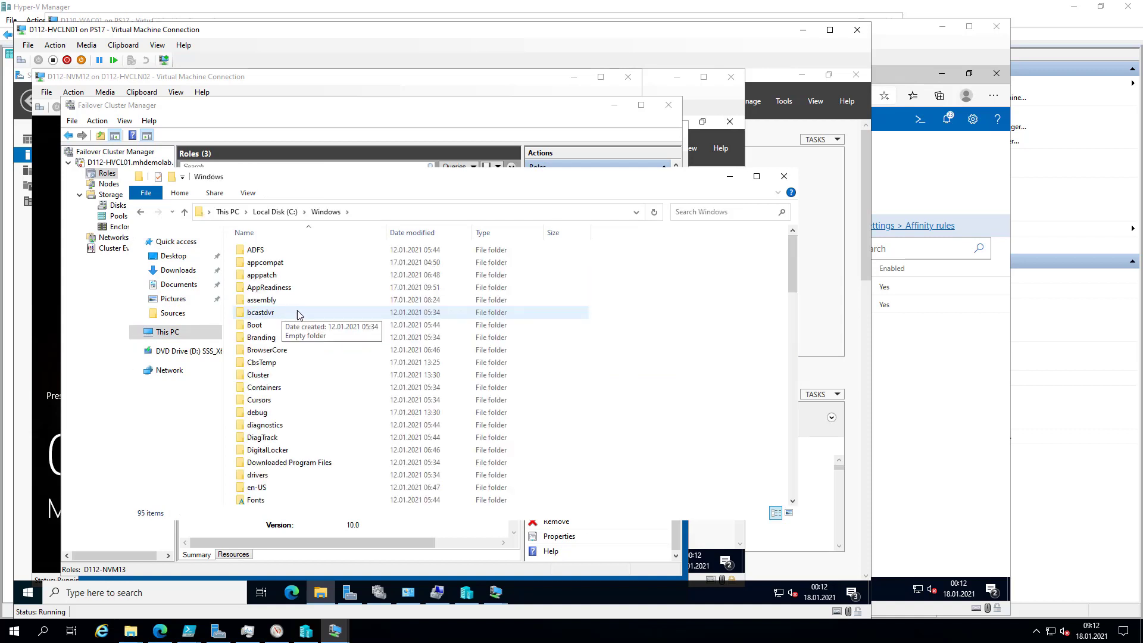
pyautogui.doubleClick(286, 376)
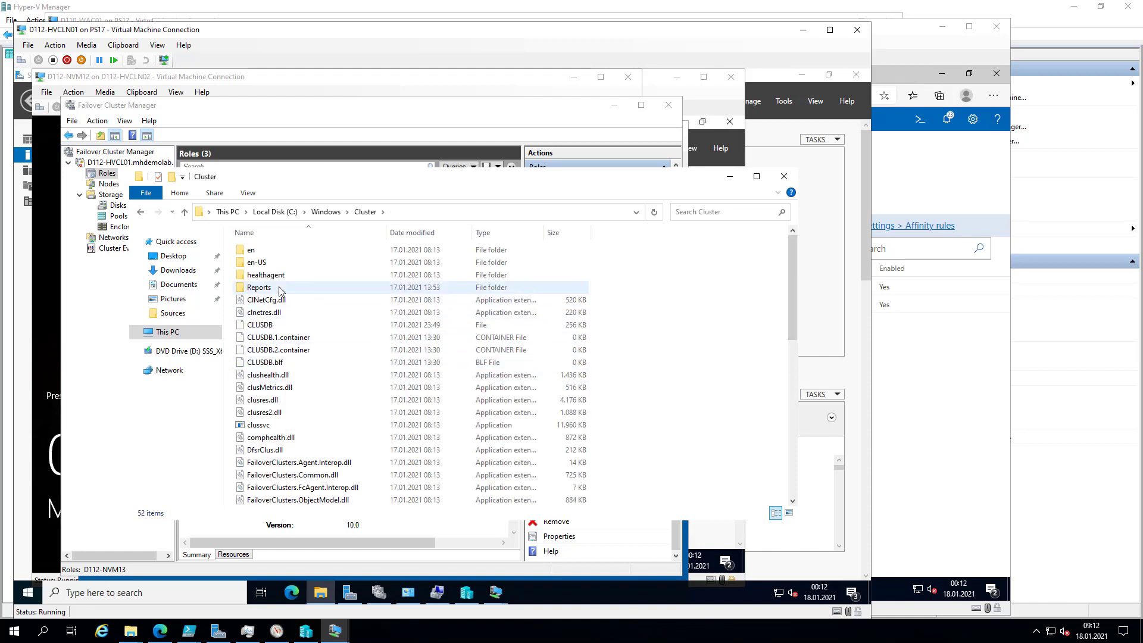
pyautogui.doubleClick(280, 289)
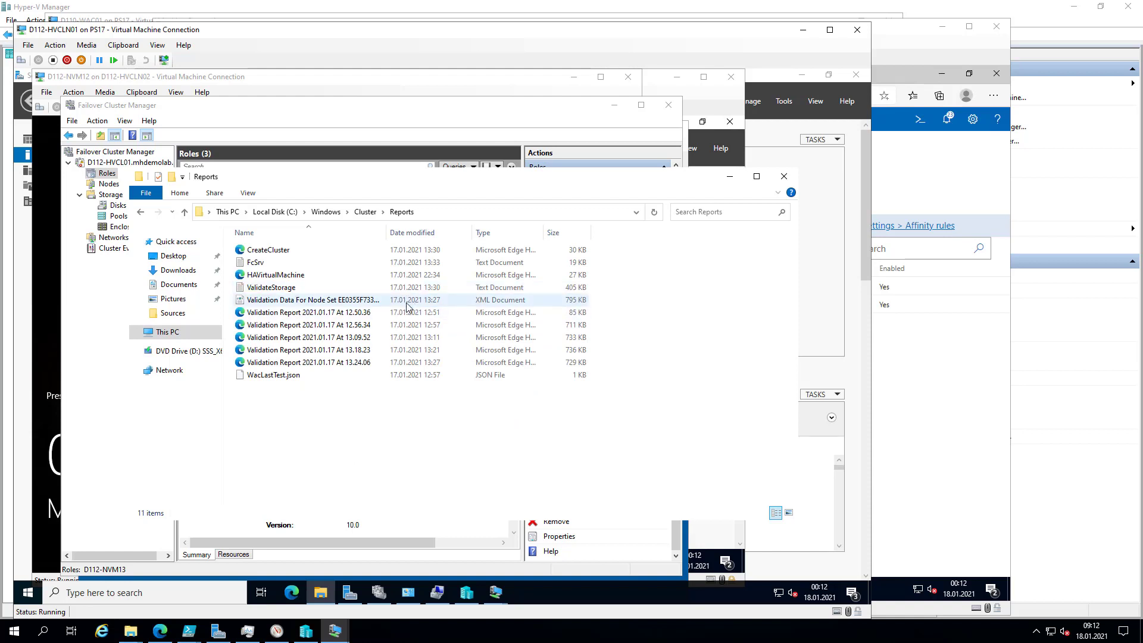
pyautogui.click(377, 315)
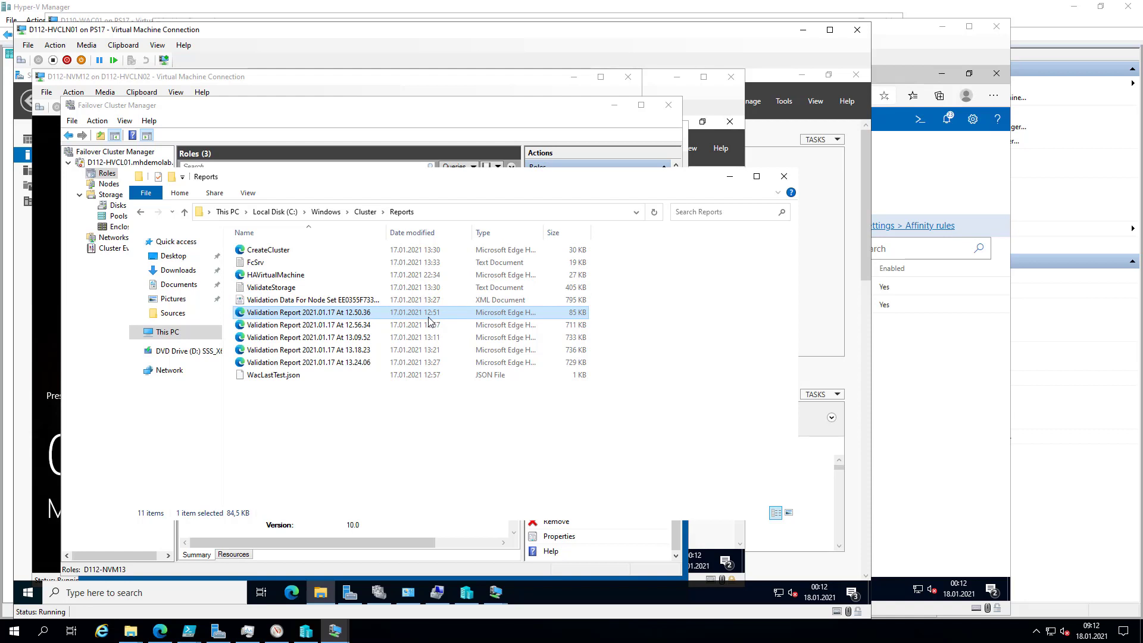
pyautogui.click(395, 327)
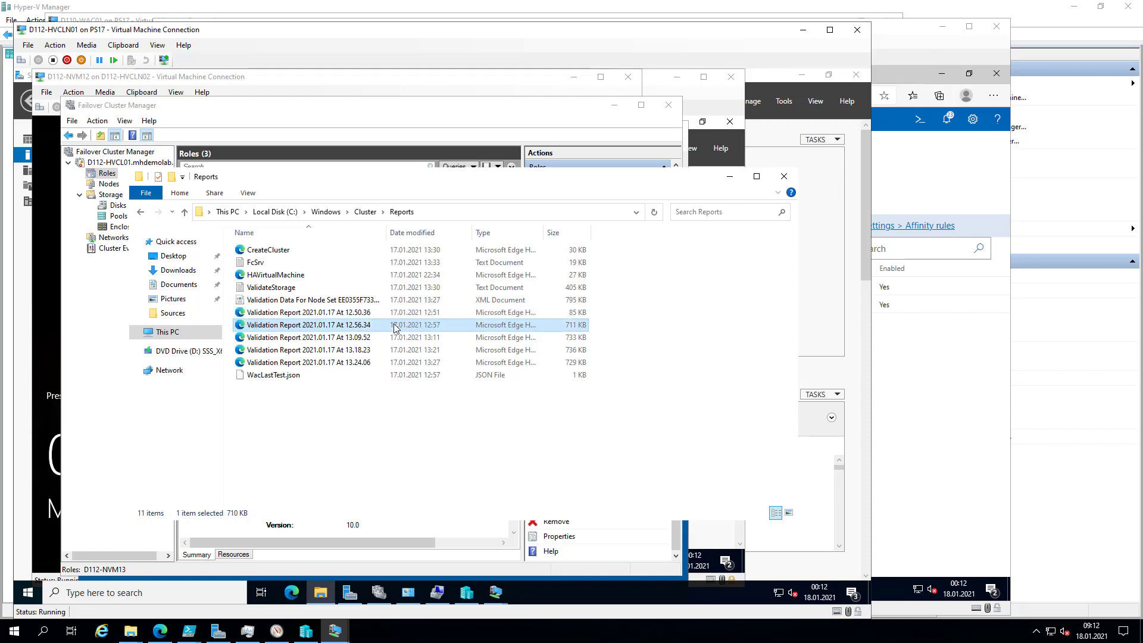
pyautogui.doubleClick(395, 327)
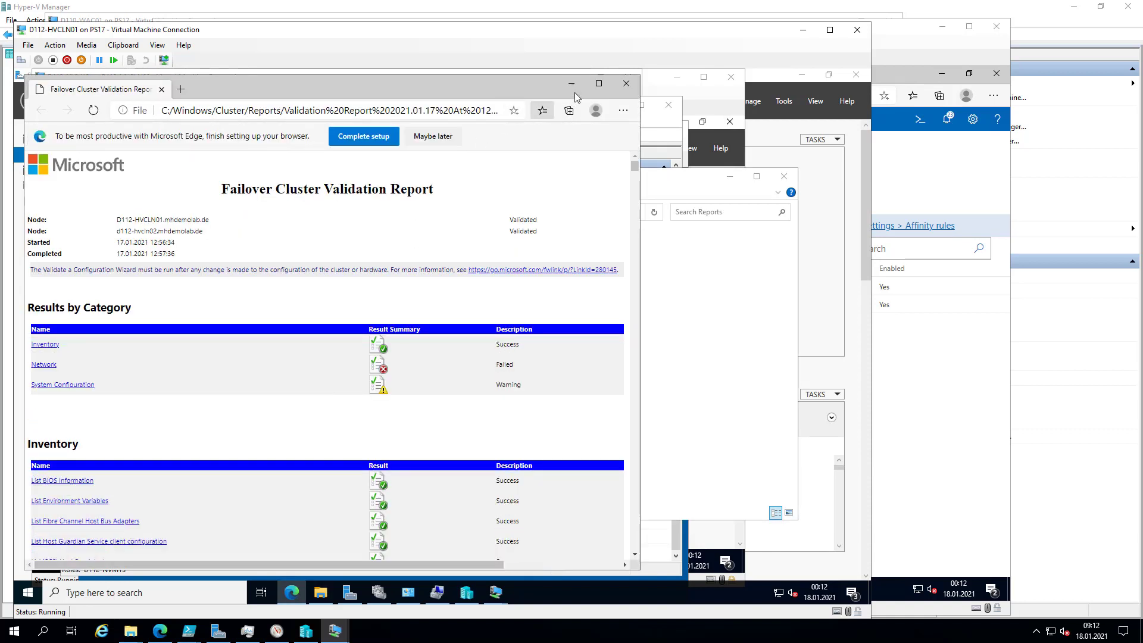
pyautogui.click(597, 84)
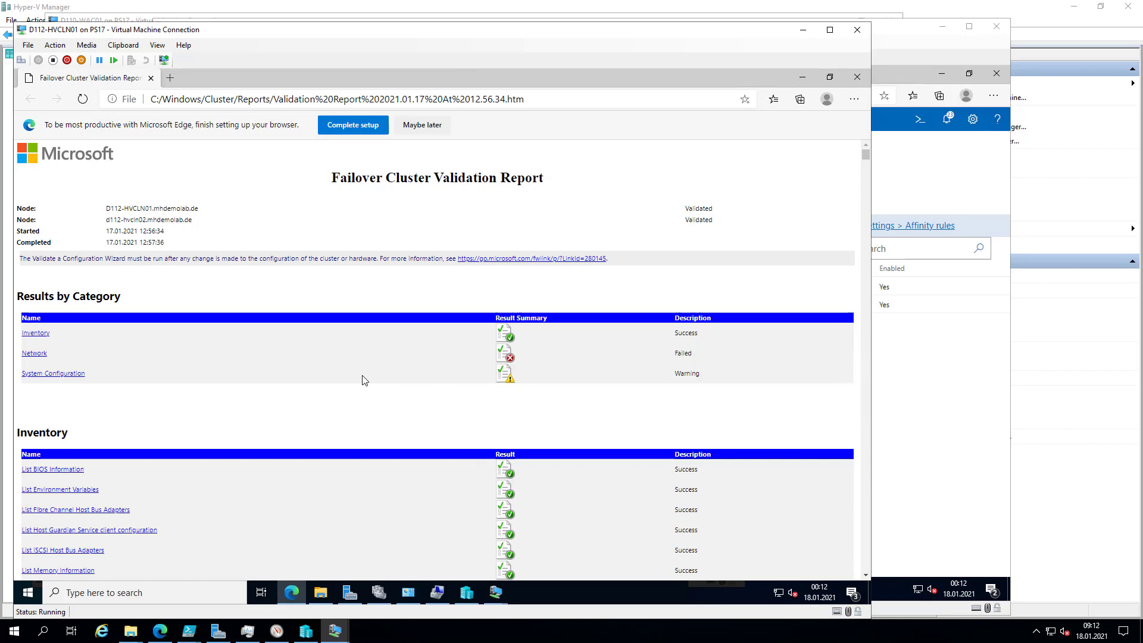
# - Examine the System Configuration results and the Network results in the cluster validation report
pyautogui.click(69, 376)
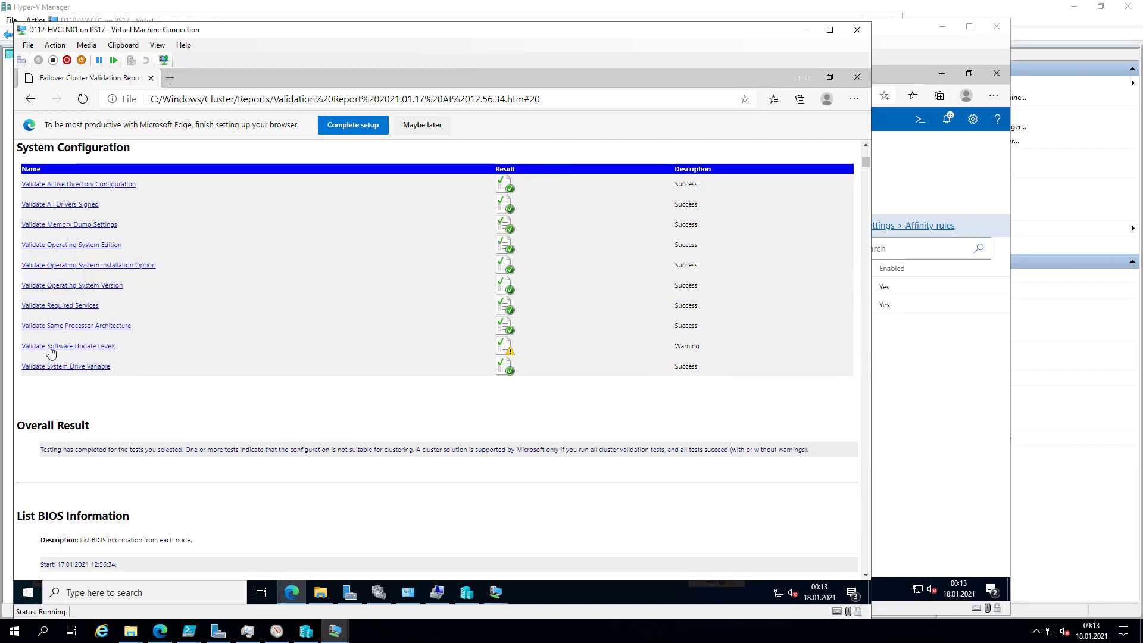
pyautogui.click(29, 99)
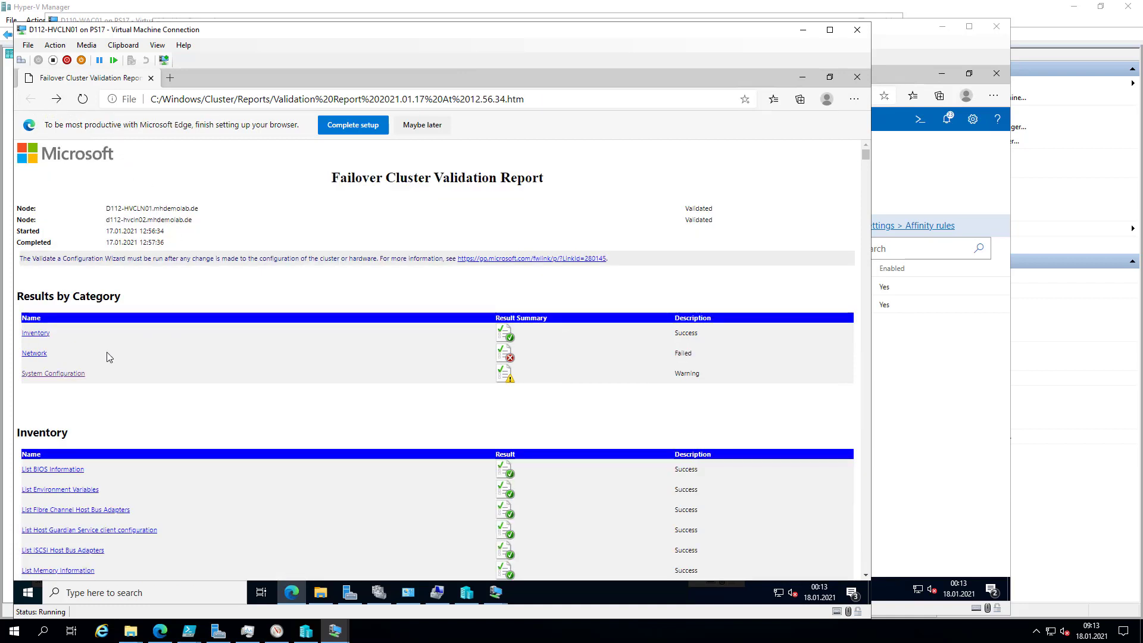
pyautogui.click(36, 354)
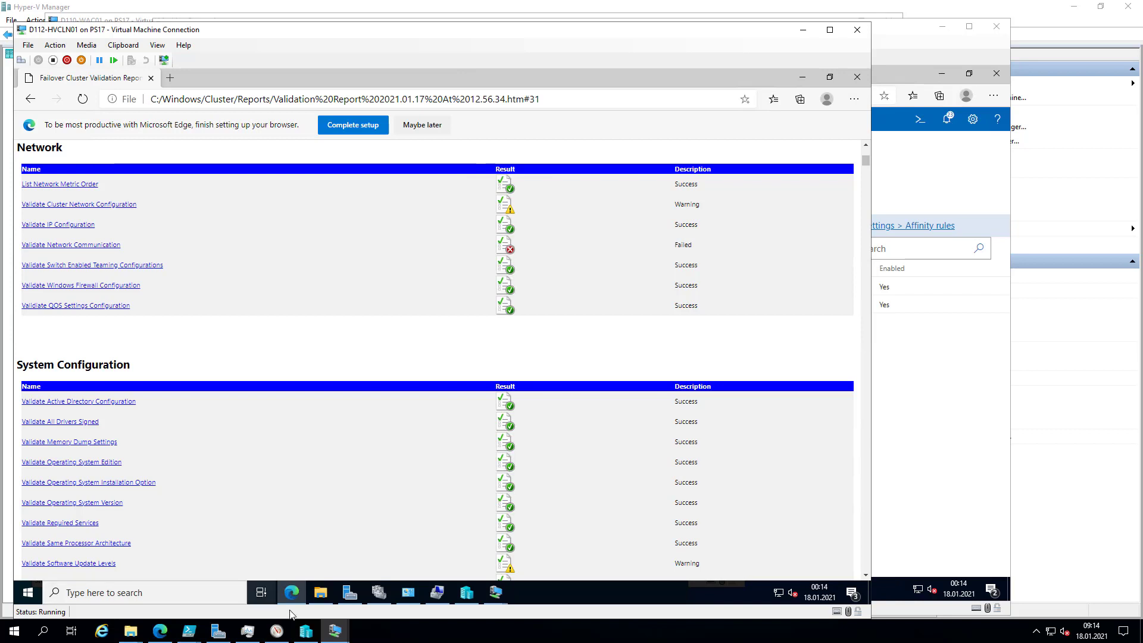
# - Switch to the D112-WAC01 virtual machine and start creating a new server cluster from all connections in Windows Admin Center
pyautogui.moveTo(336, 633)
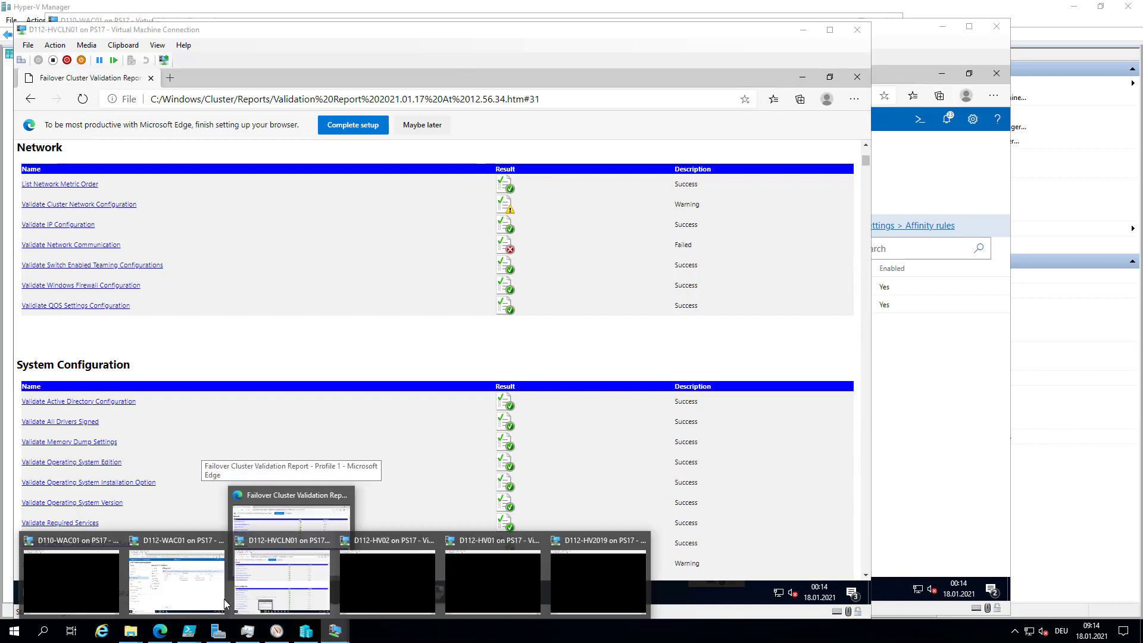
pyautogui.click(177, 574)
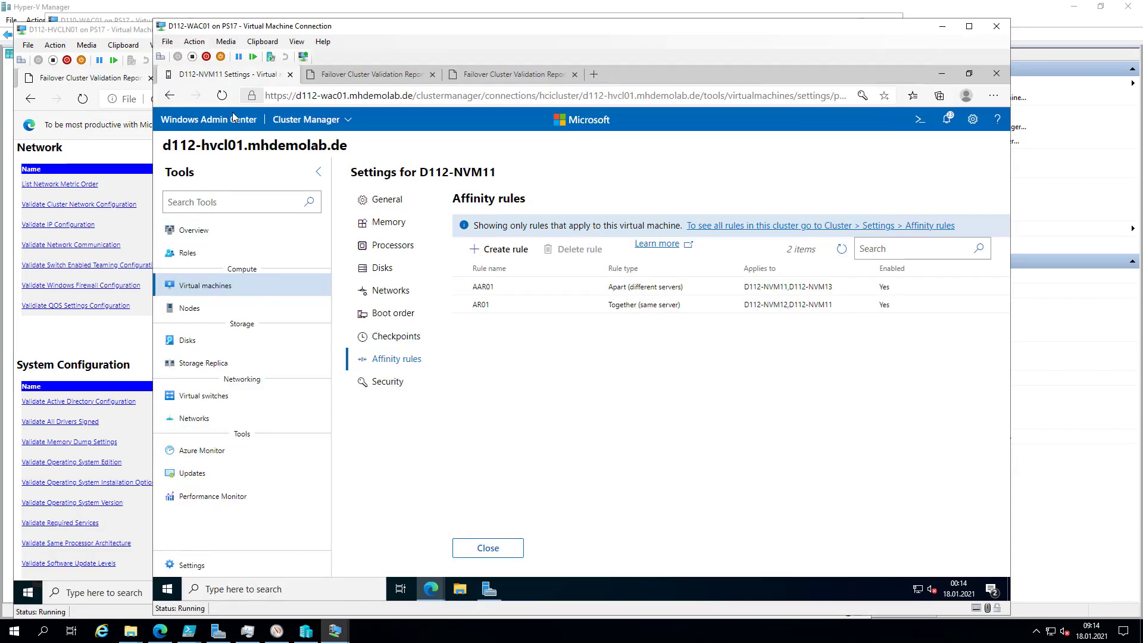
pyautogui.click(229, 121)
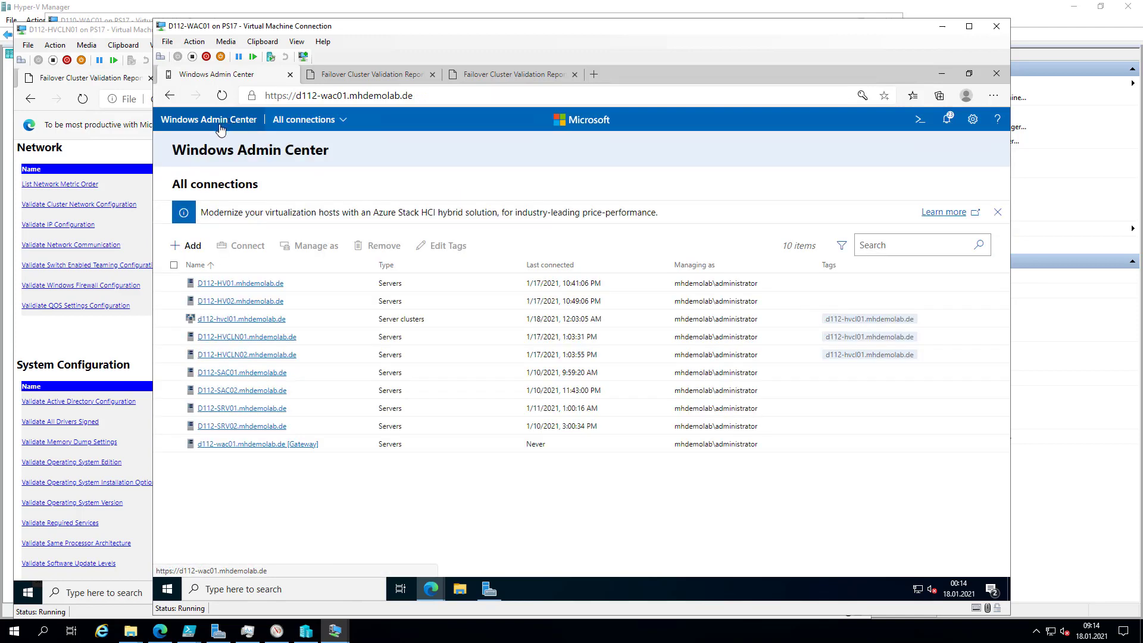
pyautogui.click(190, 246)
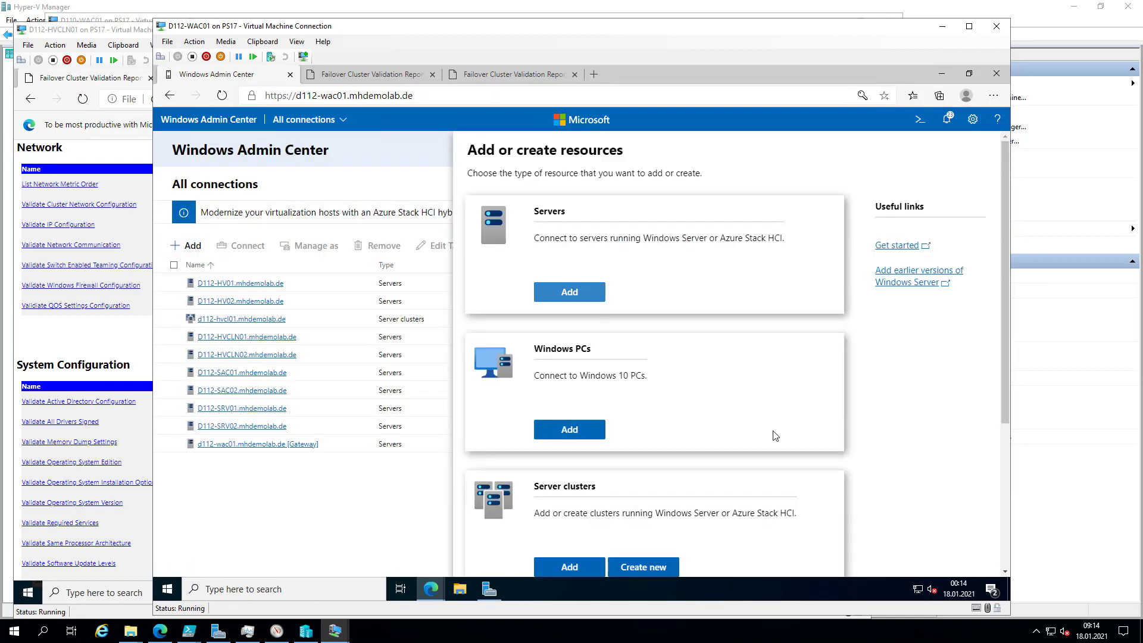
pyautogui.click(665, 572)
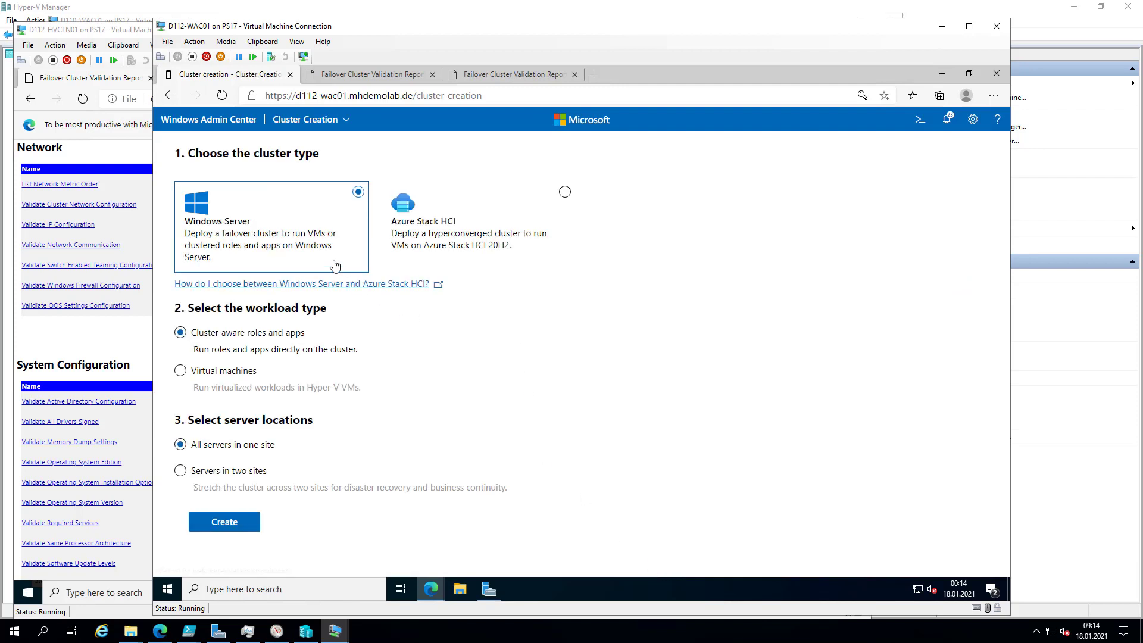
# - Compare the cluster creation options for Azure Stack HCI with those for Windows Server, leaving Windows Server chosen
pyautogui.click(516, 637)
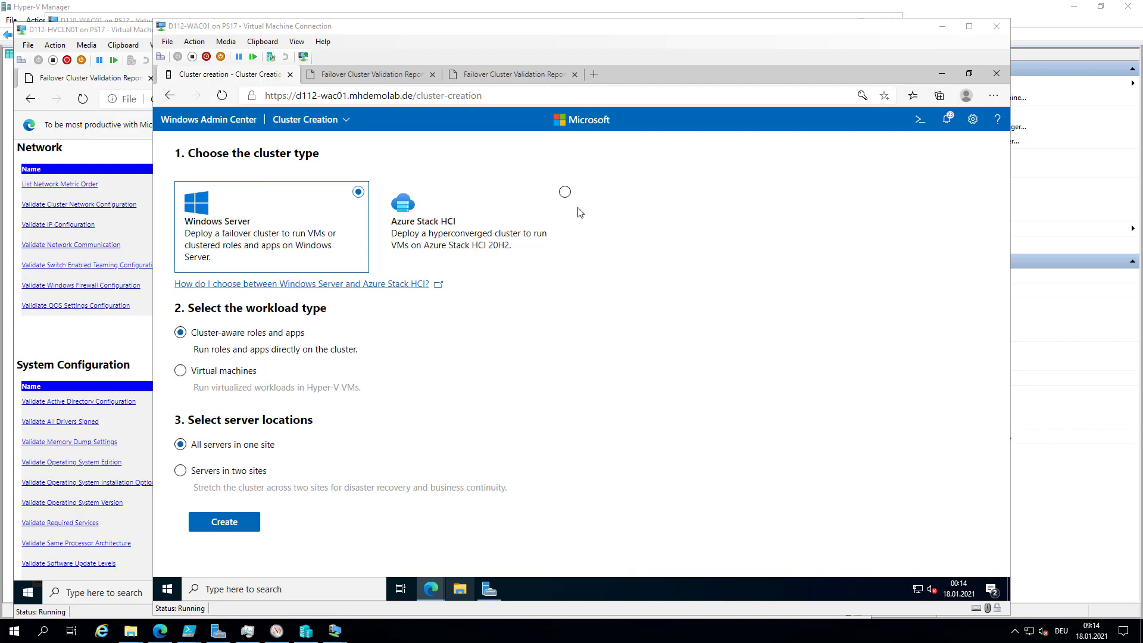
pyautogui.click(565, 192)
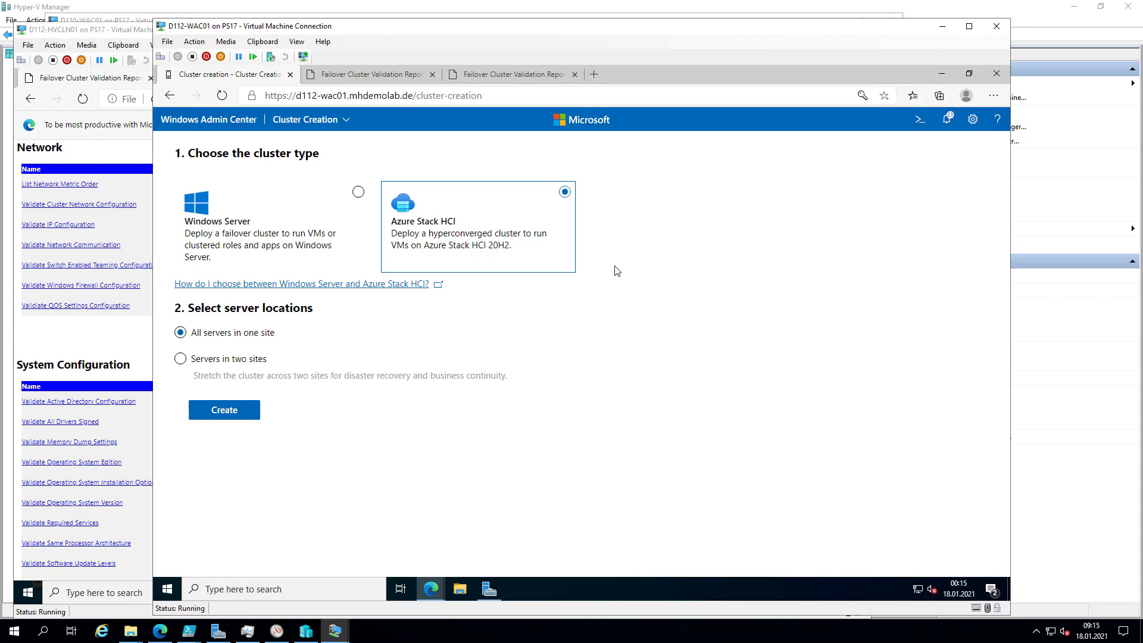
pyautogui.click(358, 191)
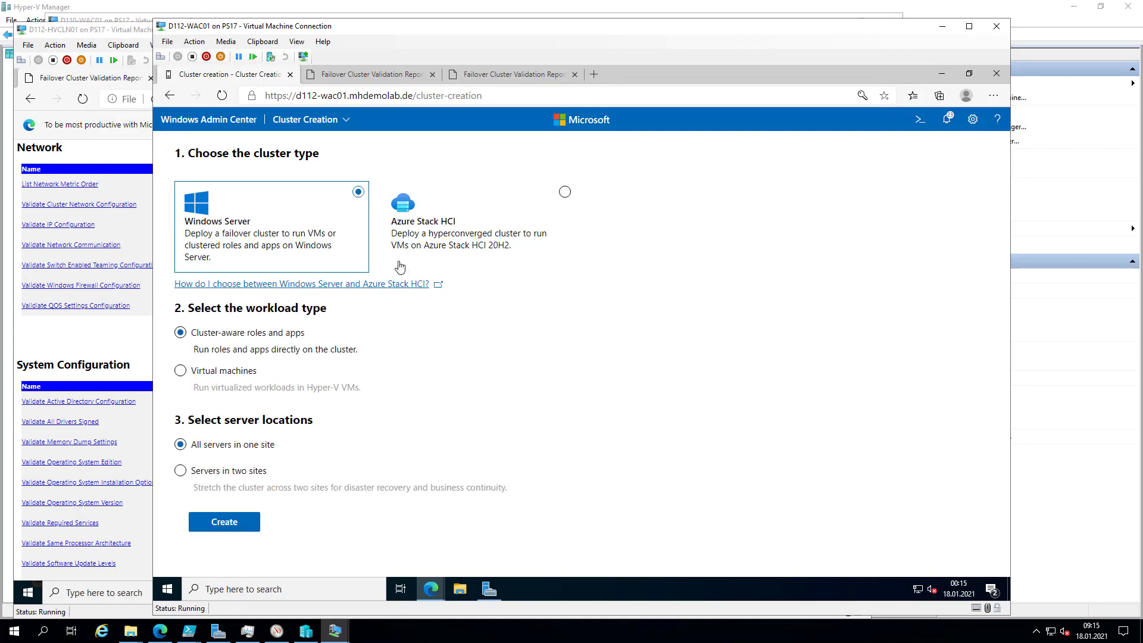
pyautogui.click(645, 628)
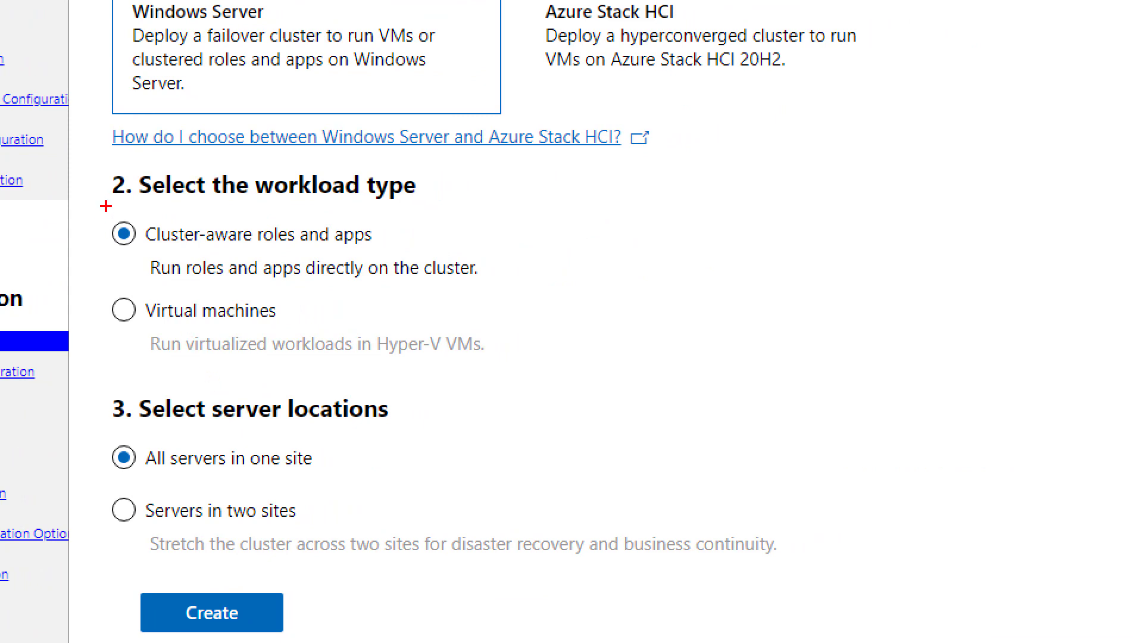
pyautogui.moveTo(104, 201)
pyautogui.mouseDown()
pyautogui.moveTo(298, 324)
pyautogui.moveTo(457, 364)
pyautogui.moveTo(566, 374)
pyautogui.mouseUp()
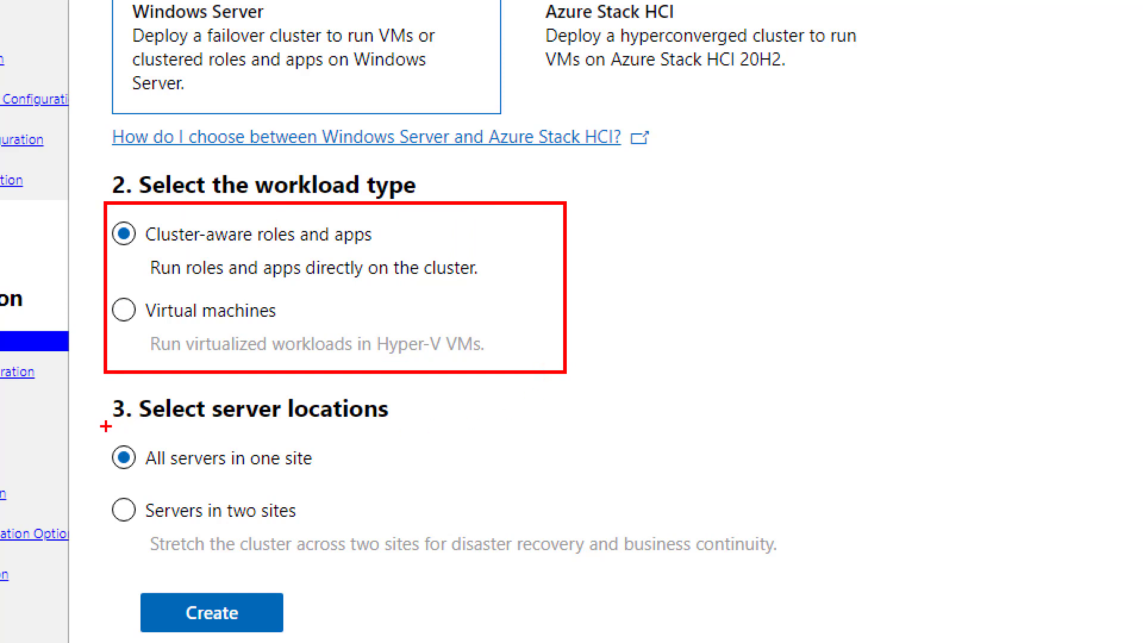
pyautogui.moveTo(106, 426)
pyautogui.mouseDown()
pyautogui.moveTo(675, 546)
pyautogui.moveTo(888, 573)
pyautogui.mouseUp()
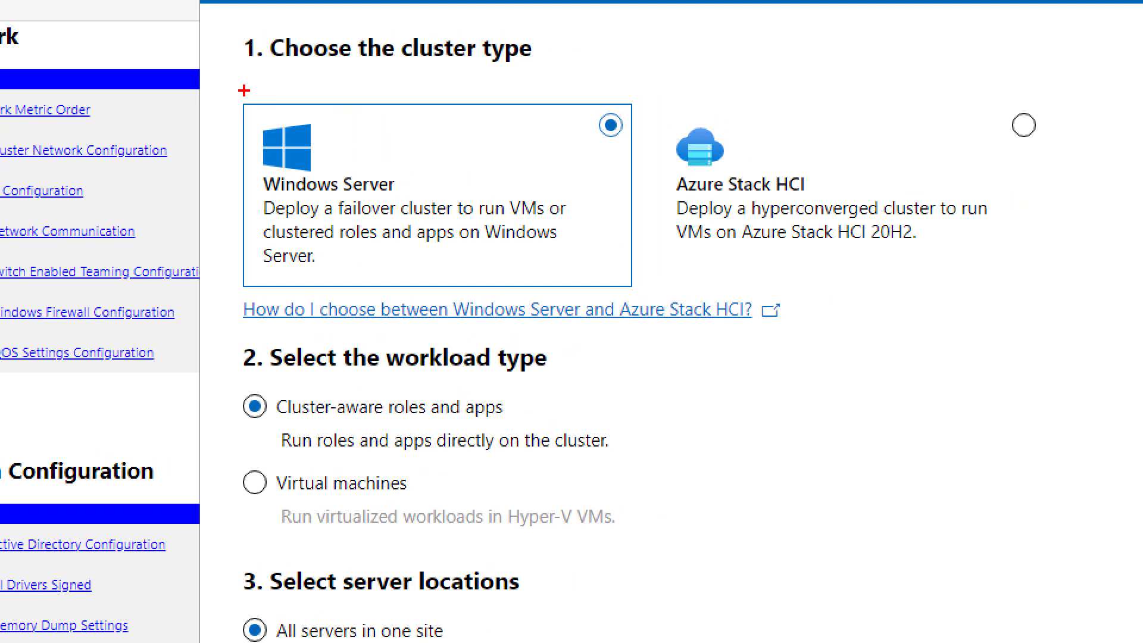
pyautogui.moveTo(244, 90)
pyautogui.mouseDown()
pyautogui.moveTo(492, 255)
pyautogui.moveTo(657, 314)
pyautogui.moveTo(650, 295)
pyautogui.mouseUp()
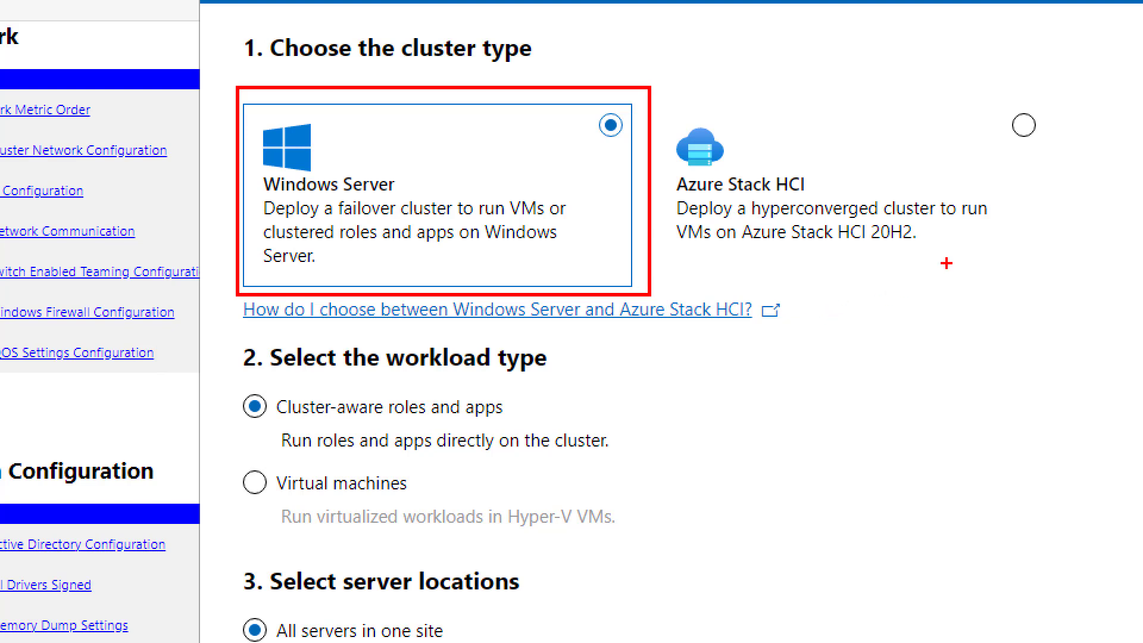
pyautogui.moveTo(947, 262); pyautogui.dragTo(1031, 412)
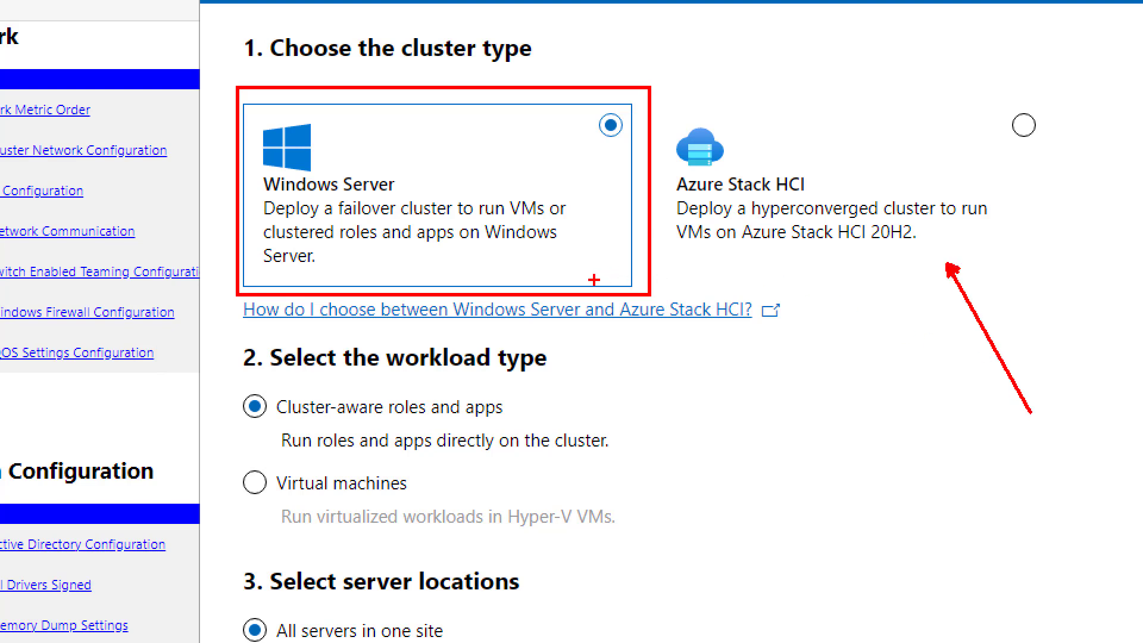
pyautogui.press('b')
pyautogui.moveTo(572, 113); pyautogui.dragTo(692, 1)
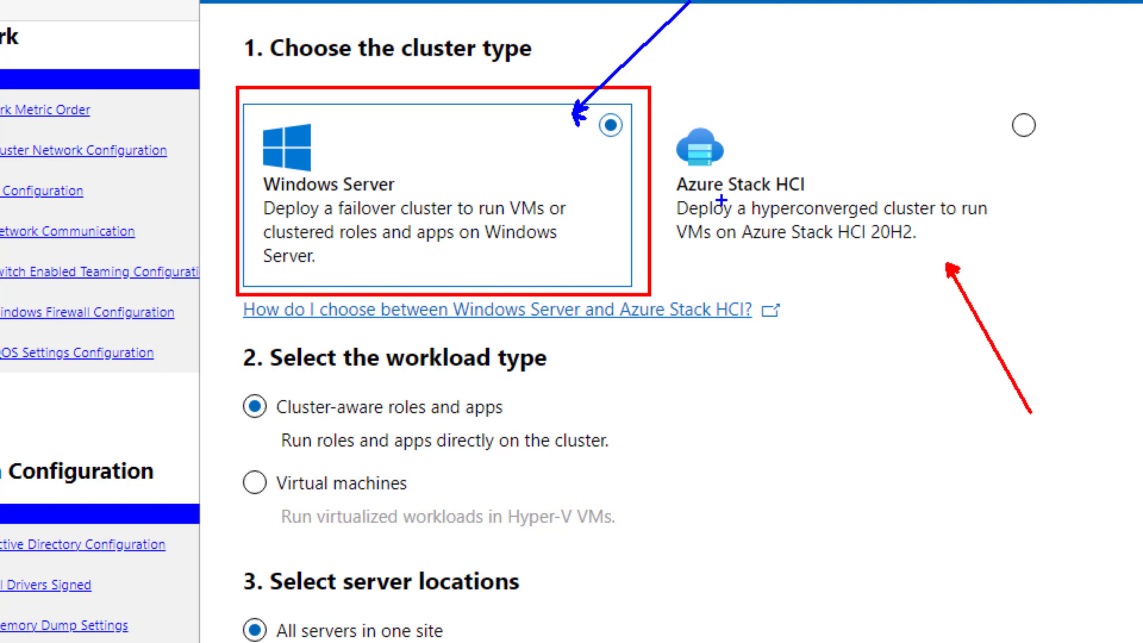
pyautogui.moveTo(664, 165); pyautogui.dragTo(668, 190)
pyautogui.moveTo(823, 171); pyautogui.dragTo(822, 193)
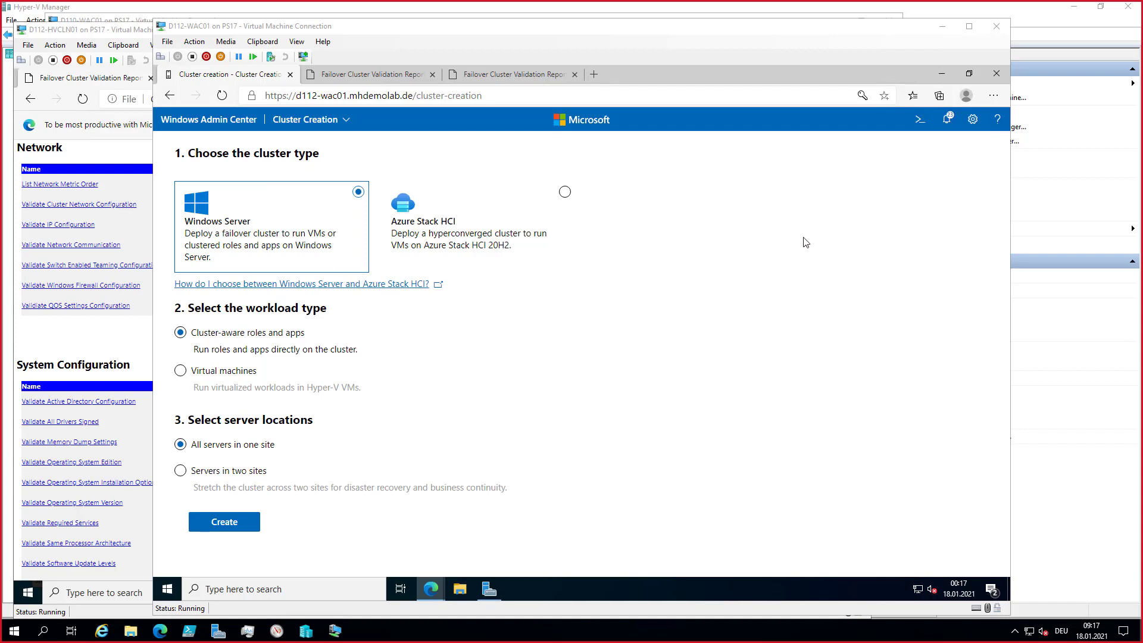
# - Open the feedback forum from Windows Admin Center's help information and look over the posted ideas
pyautogui.click(998, 122)
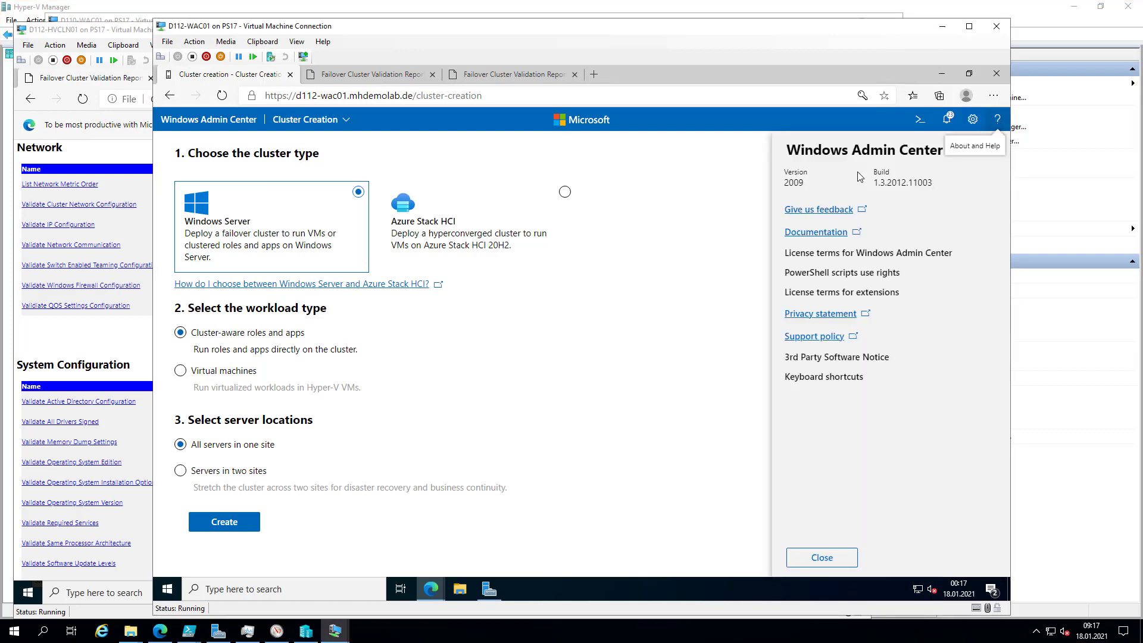
pyautogui.click(819, 209)
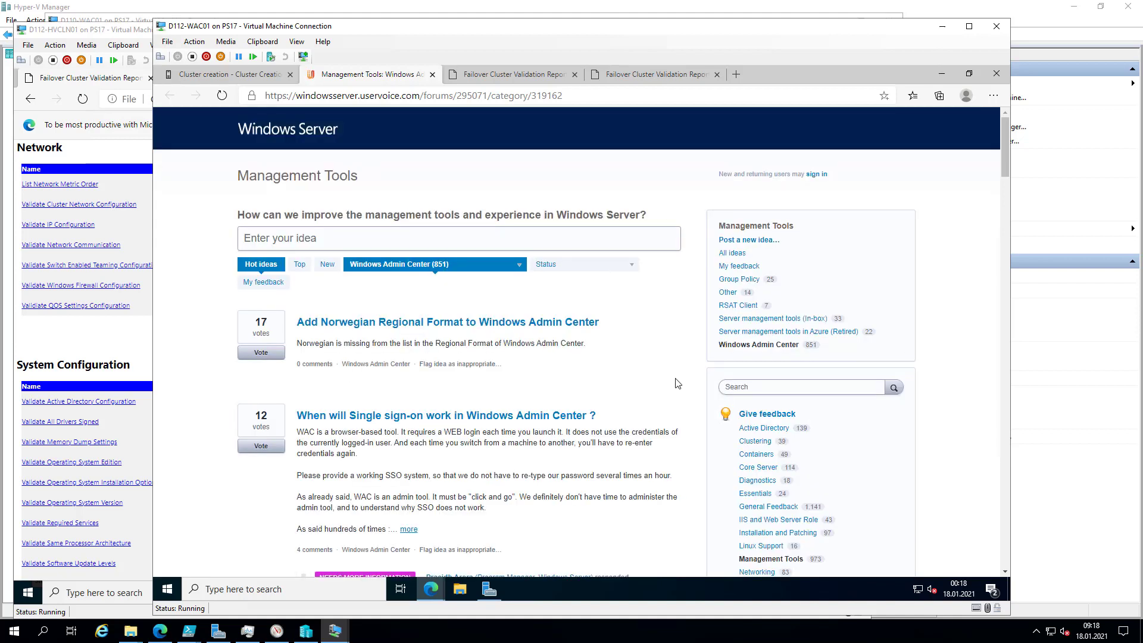
pyautogui.scroll(-1, 677, 387)
pyautogui.scroll(1, 676, 389)
pyautogui.scroll(-2, 658, 396)
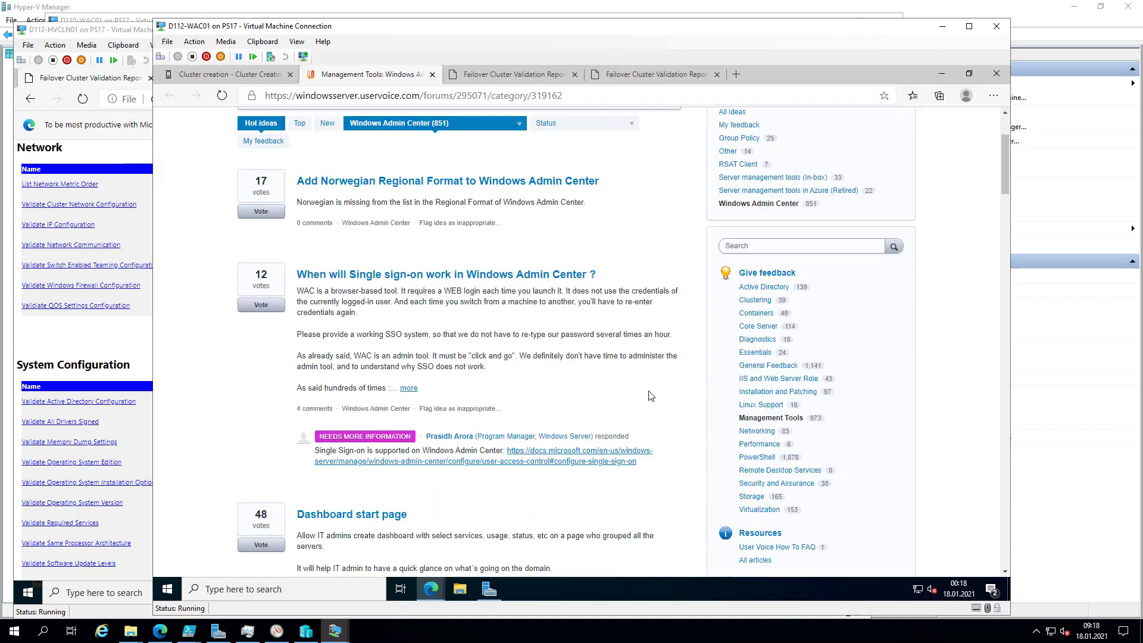
pyautogui.scroll(2, 643, 397)
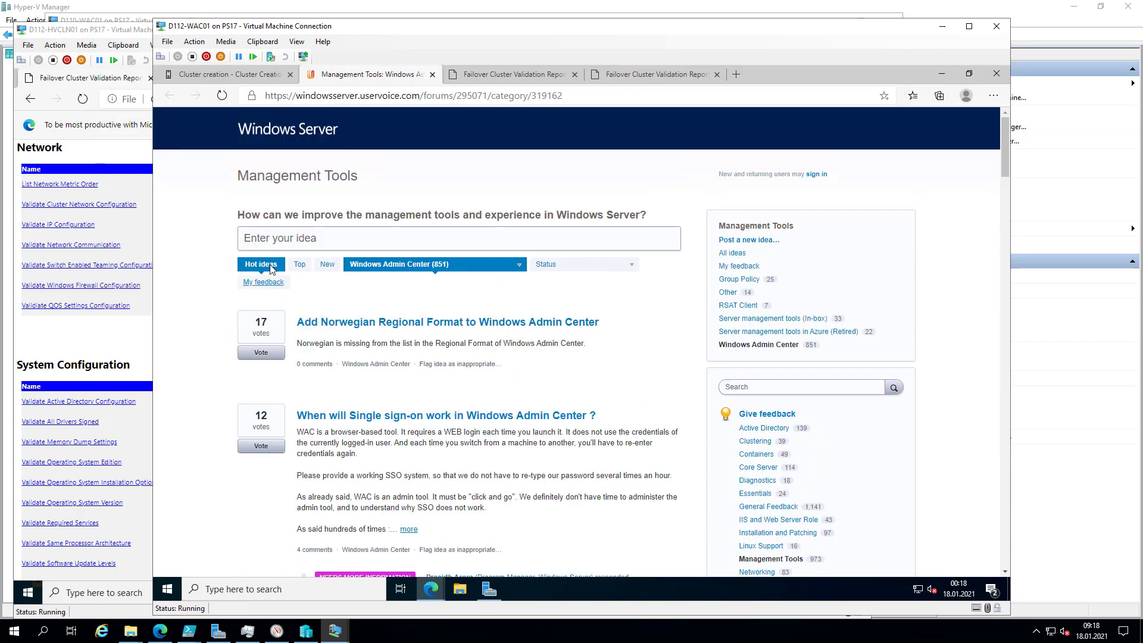
# - Search the Management Tools feedback ideas for "cluster creation" and read through the matching posts
pyautogui.click(319, 236)
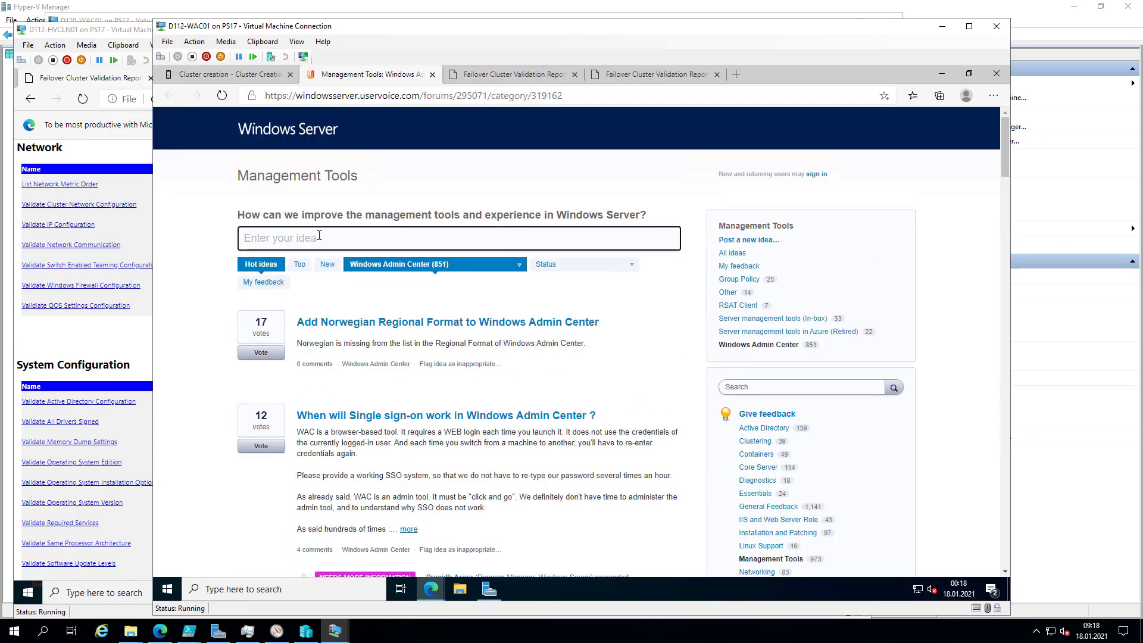
pyautogui.write('cluster creat')
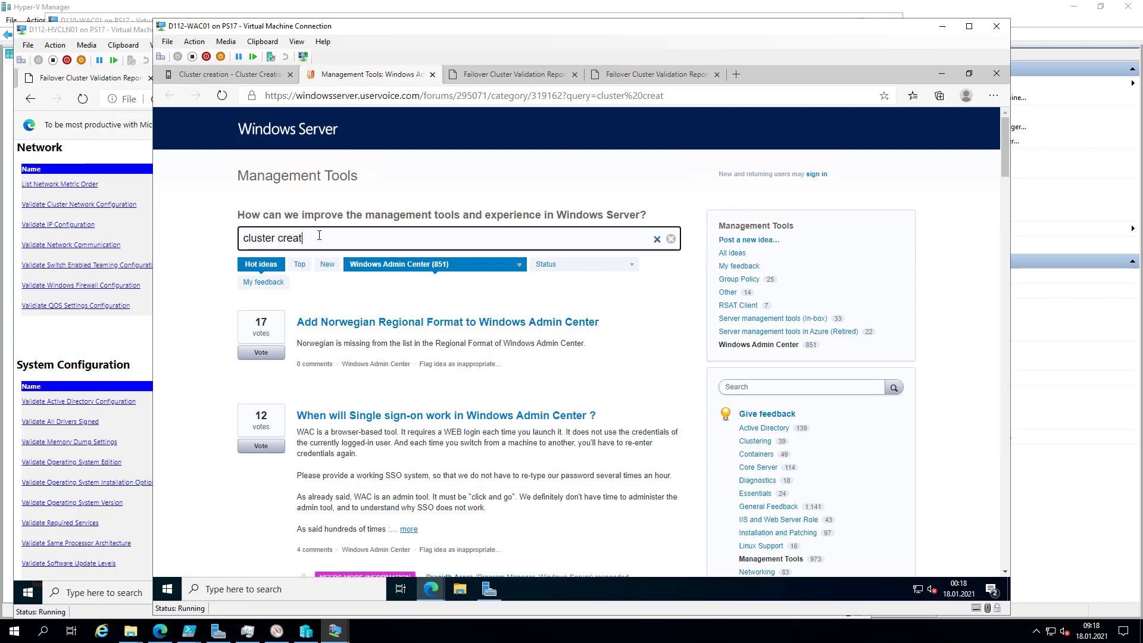
pyautogui.write('ion')
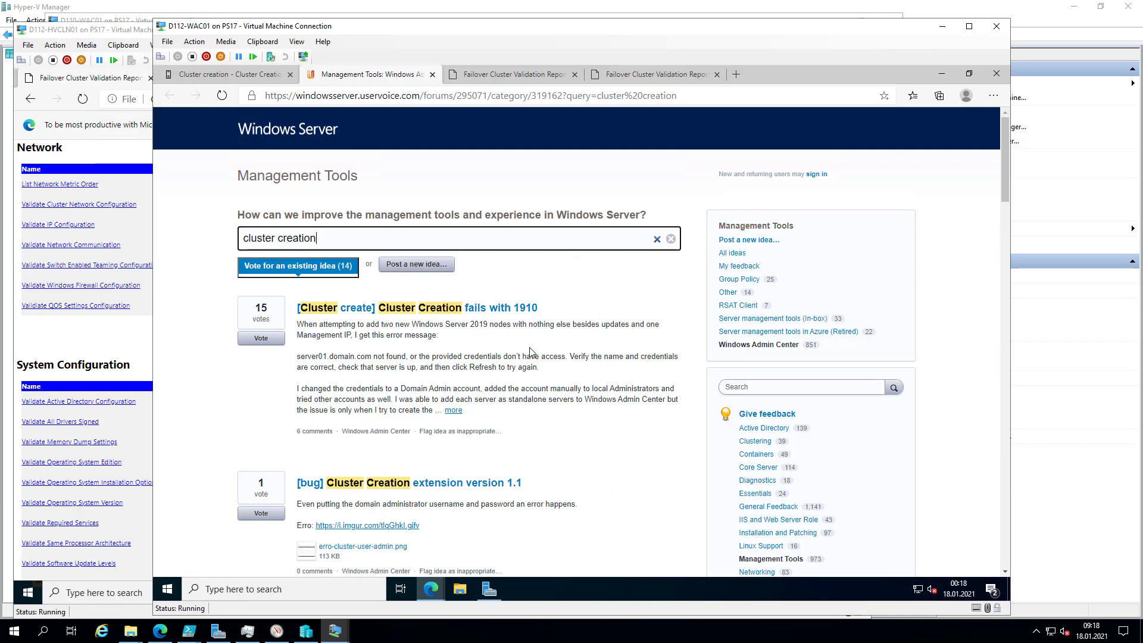
pyautogui.scroll(-3, 496, 469)
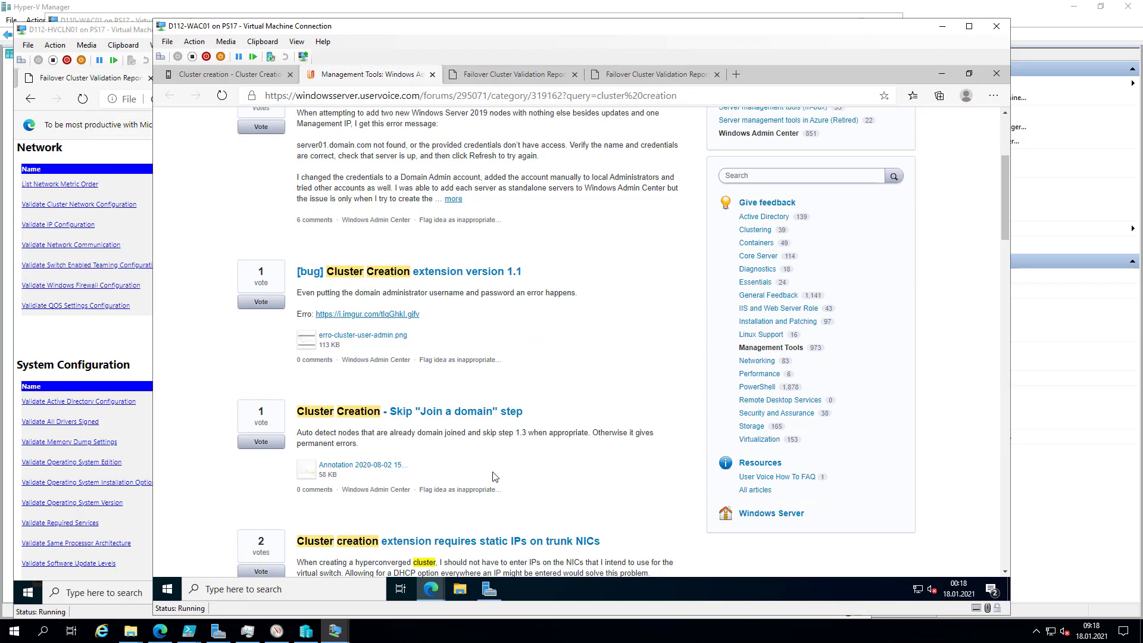
pyautogui.scroll(-3, 493, 476)
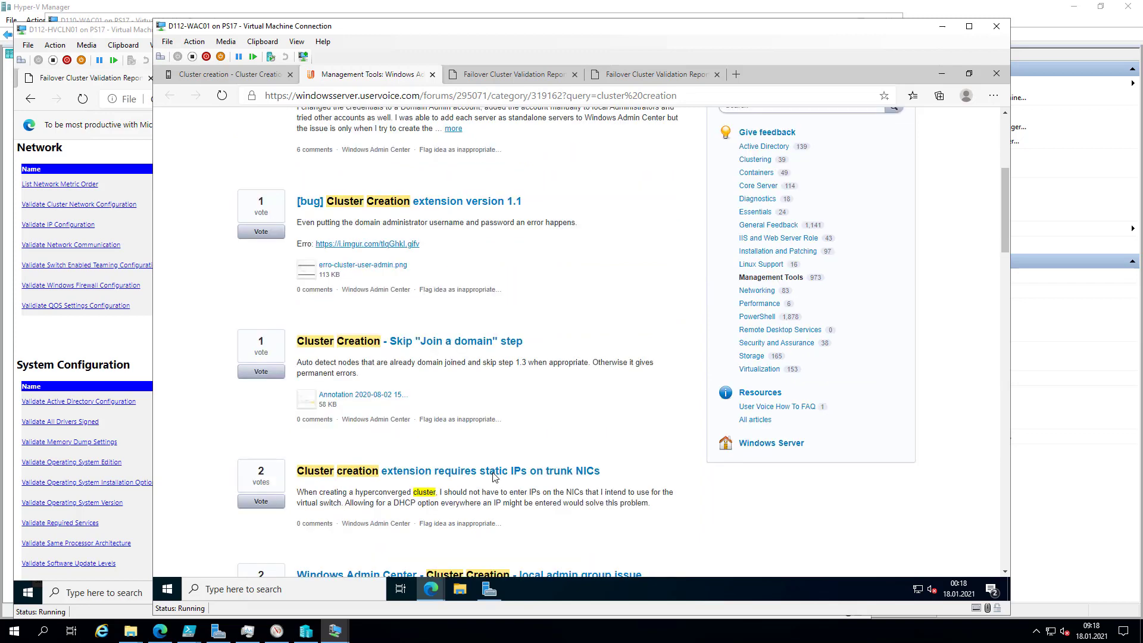
pyautogui.scroll(-4, 435, 486)
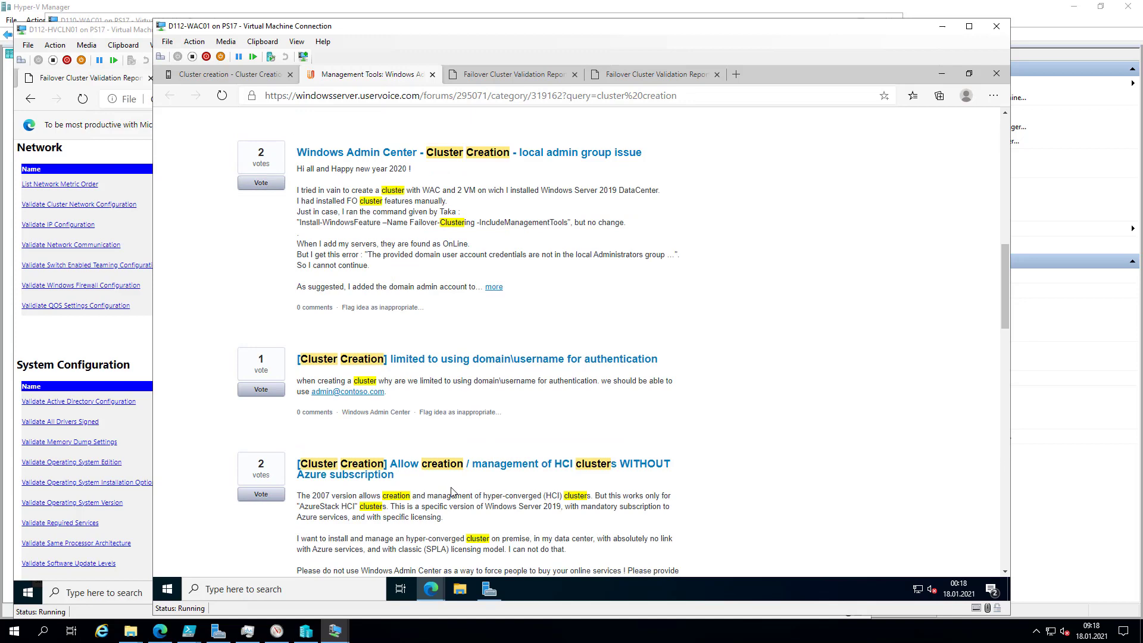
# - Read the remaining feedback posts that match "cluster creation" in the Management Tools ideas
pyautogui.scroll(-4, 452, 492)
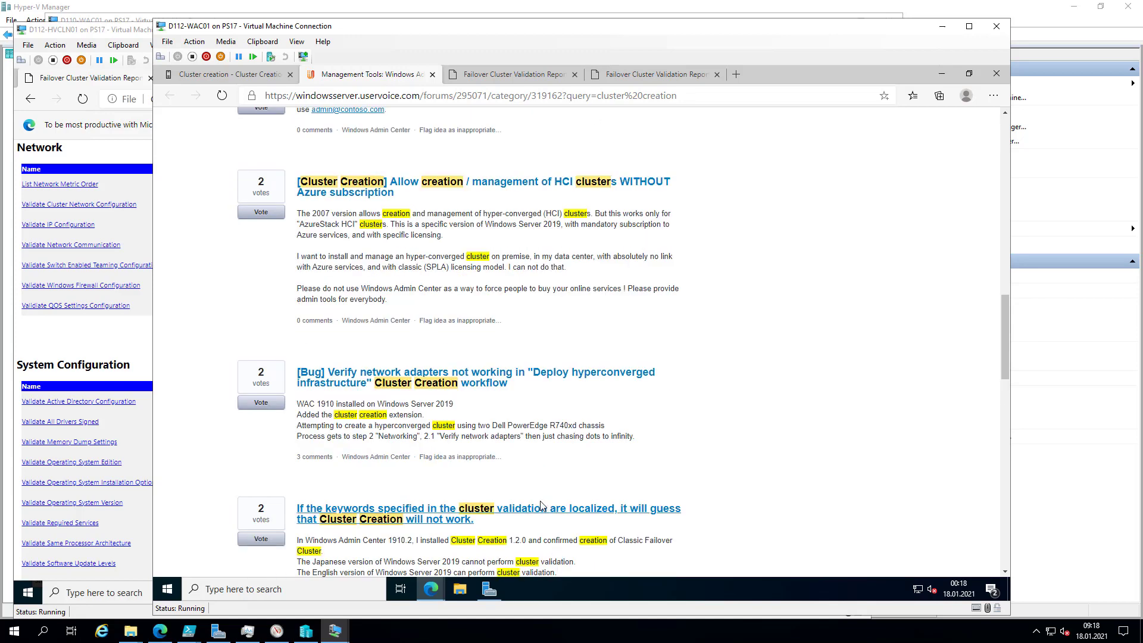
pyautogui.scroll(5, 537, 501)
pyautogui.scroll(10, 537, 502)
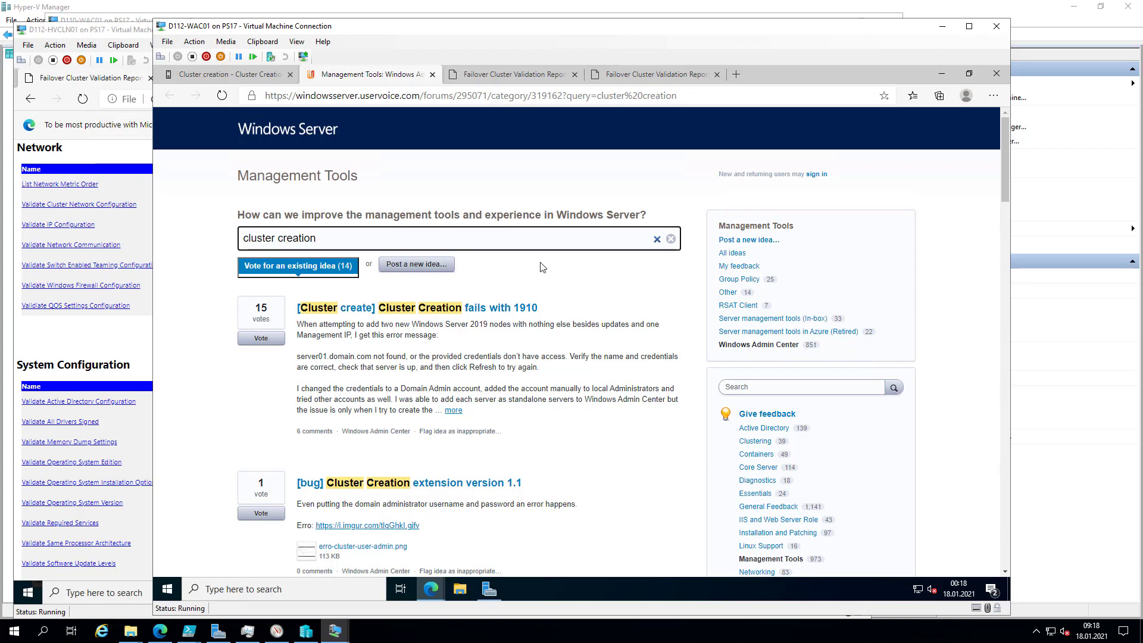
# - Clear the idea search and look over the top-voted ideas in the Windows Admin Center category
pyautogui.click(670, 239)
pyautogui.click(670, 240)
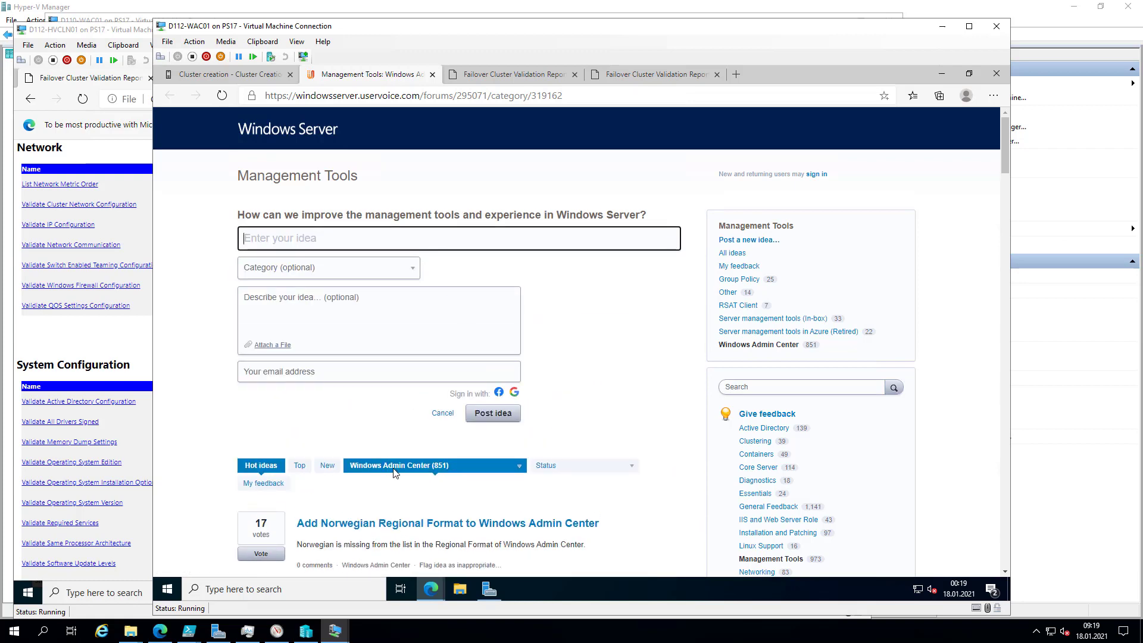
pyautogui.click(300, 471)
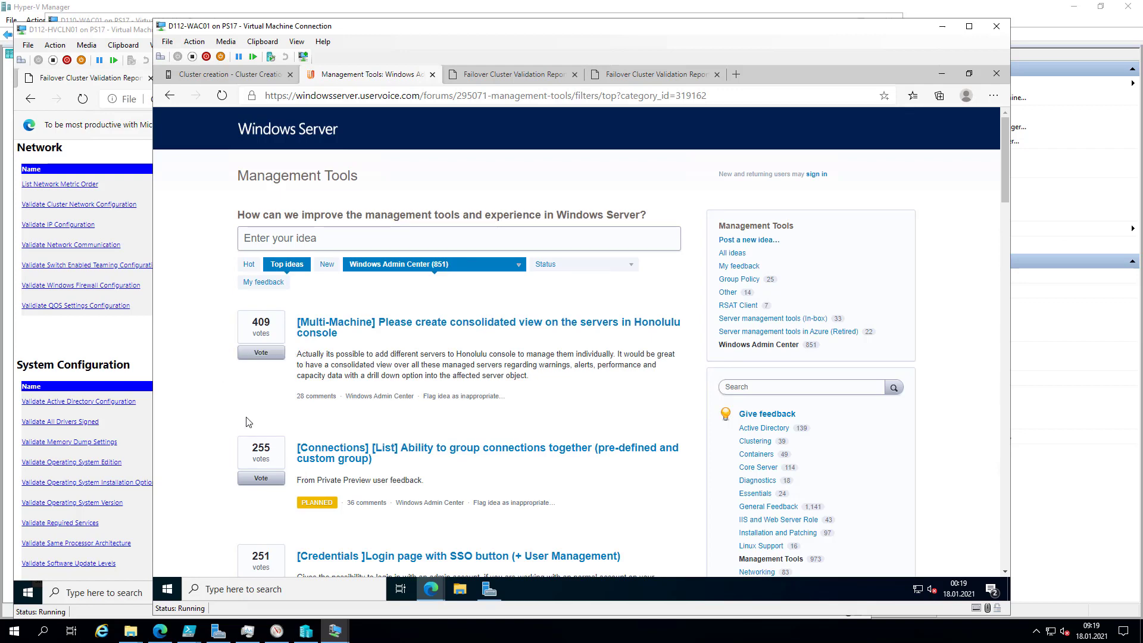
pyautogui.scroll(-3, 259, 524)
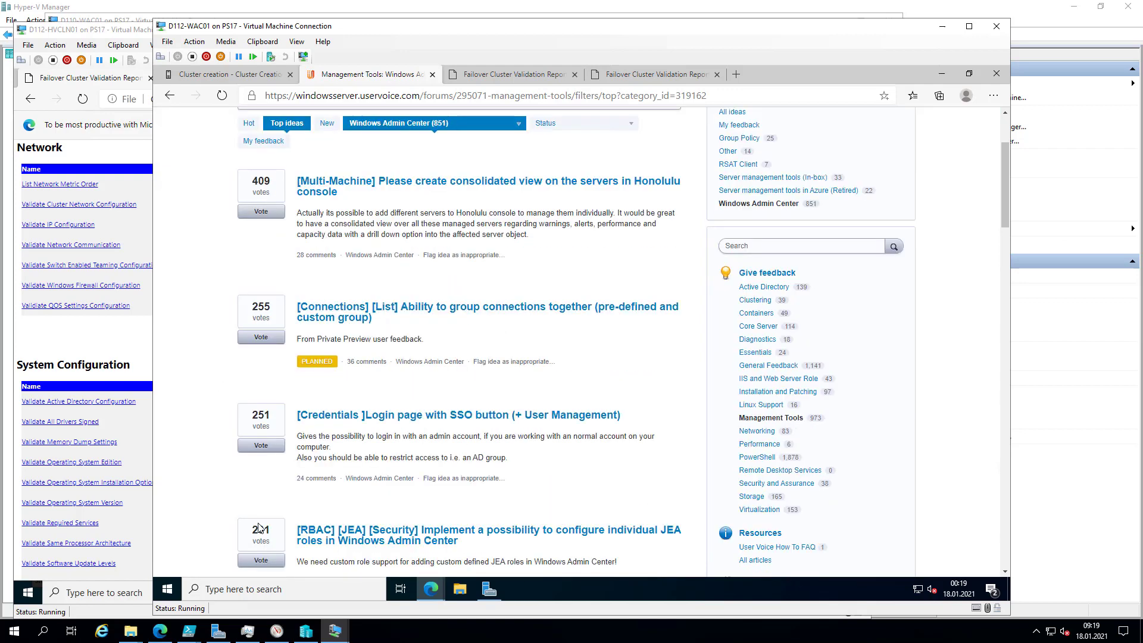
pyautogui.scroll(3, 256, 518)
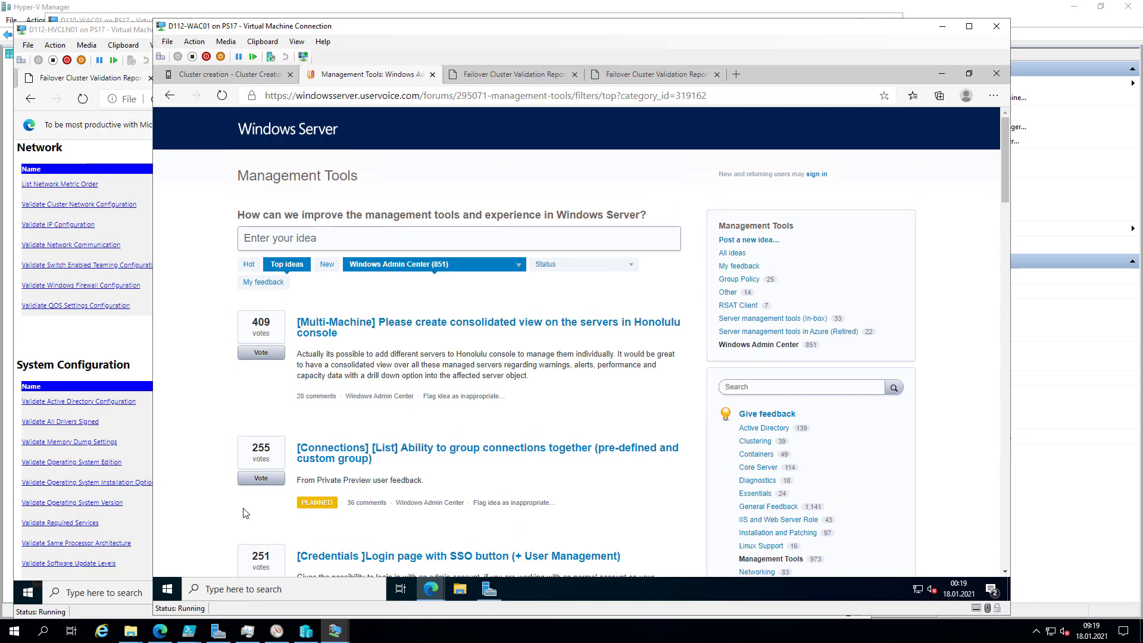
# - On the D112-HVCLN01 virtual machine, open Validation Report 2021.01.17 At 13.09.52 and examine its storage results, including Validate Disk Access Latency
pyautogui.click(127, 345)
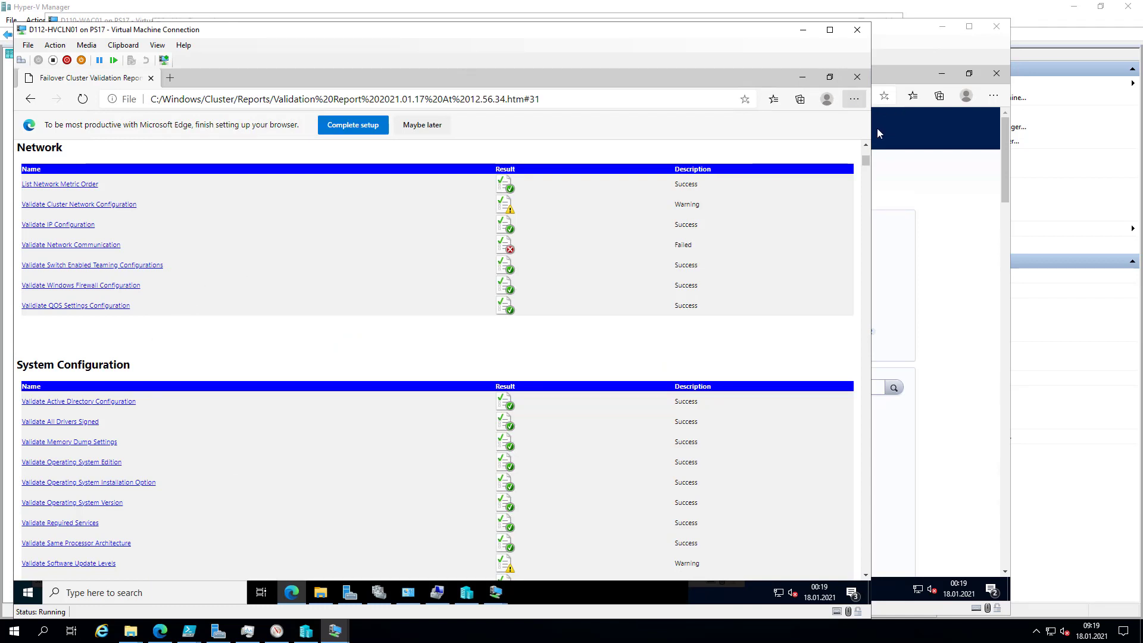
pyautogui.click(803, 80)
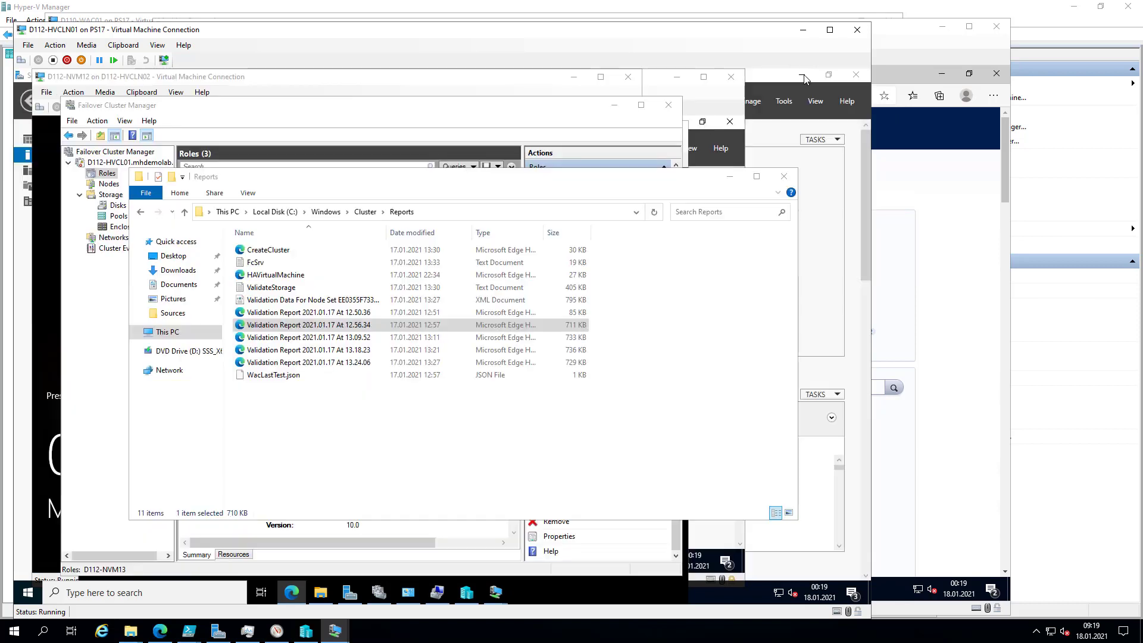
pyautogui.doubleClick(355, 338)
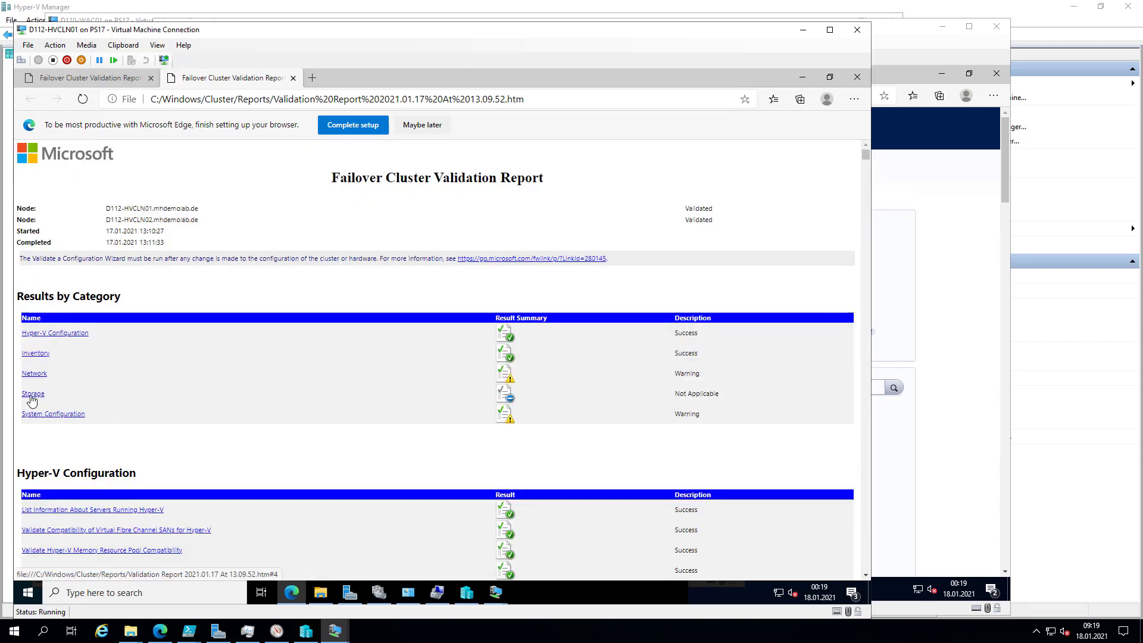
pyautogui.click(33, 395)
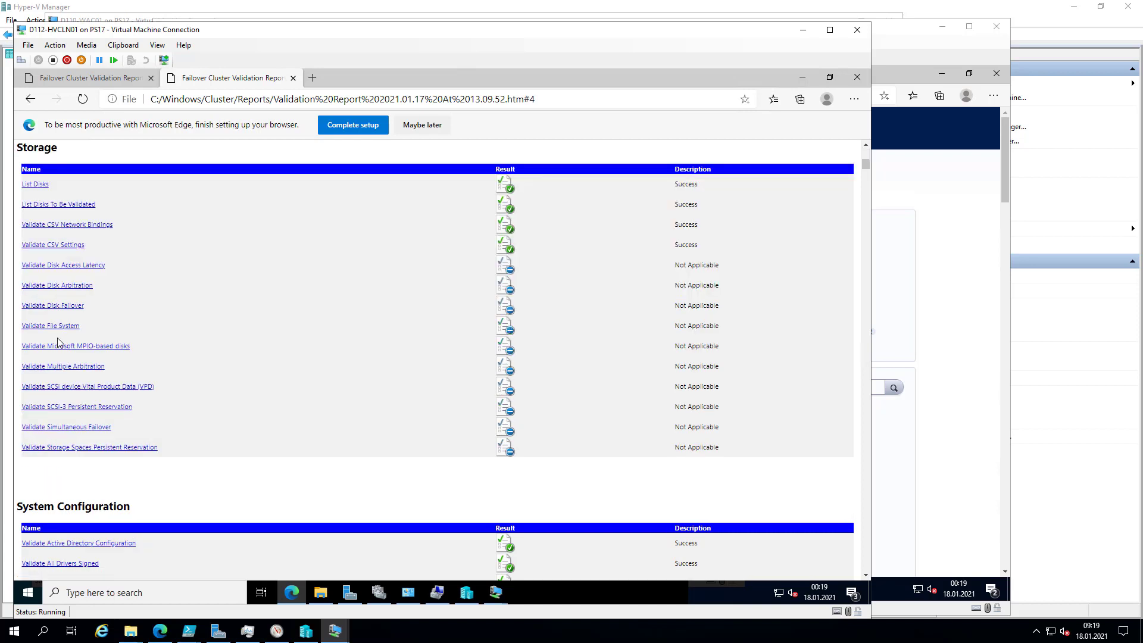
pyautogui.click(64, 266)
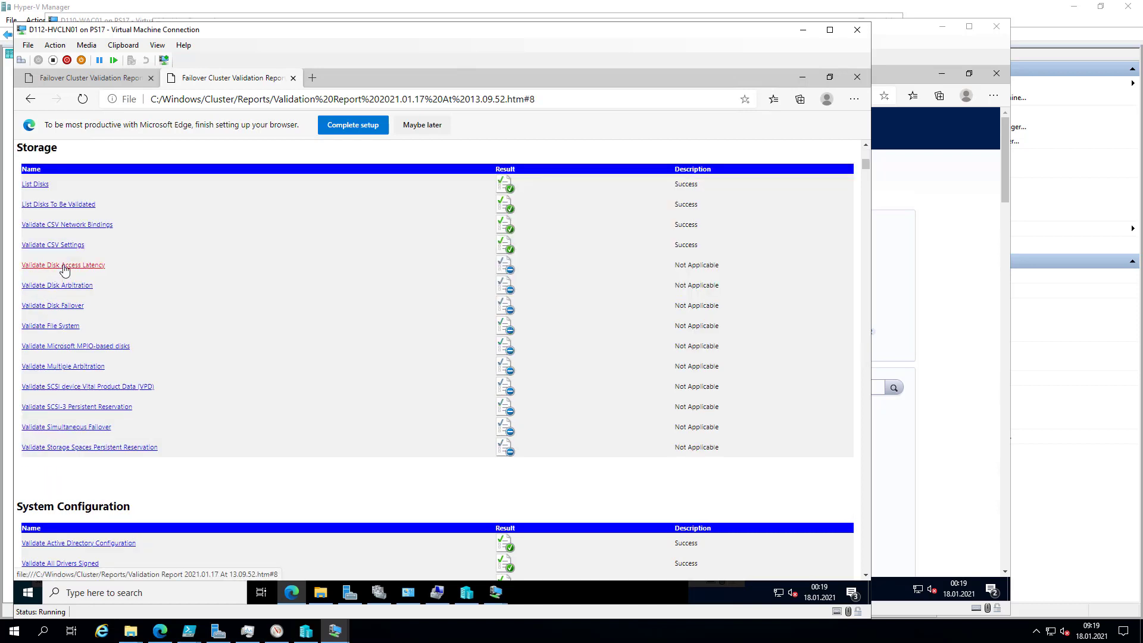
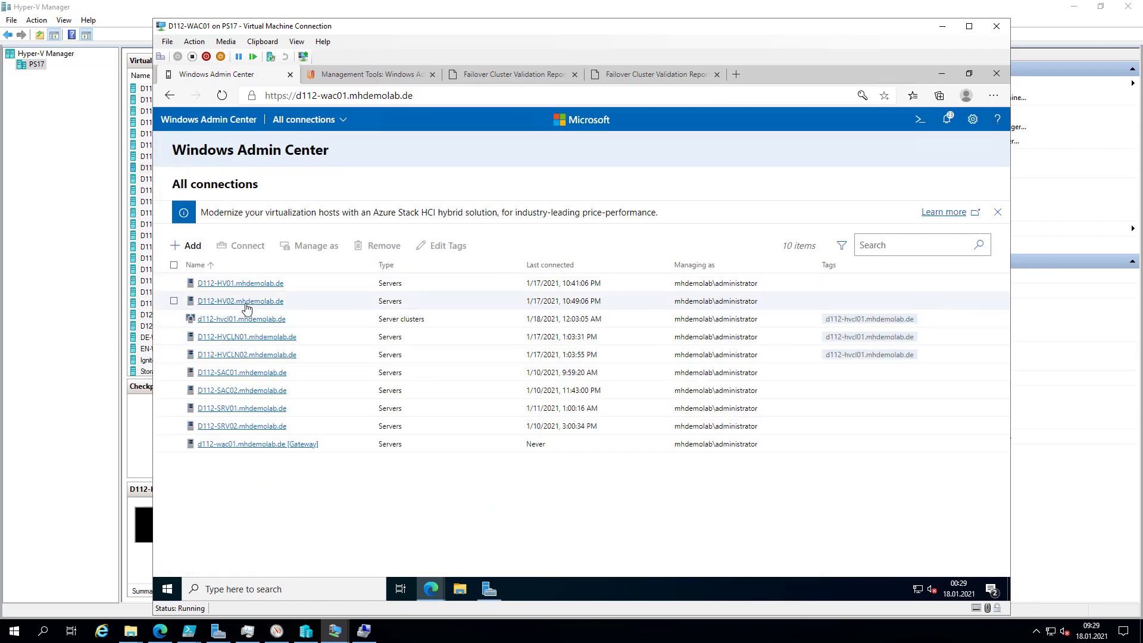
# - In Windows Admin Center, start a new virtual switch on server D112-HV02, named vSwitch01 with switch type External
pyautogui.click(245, 301)
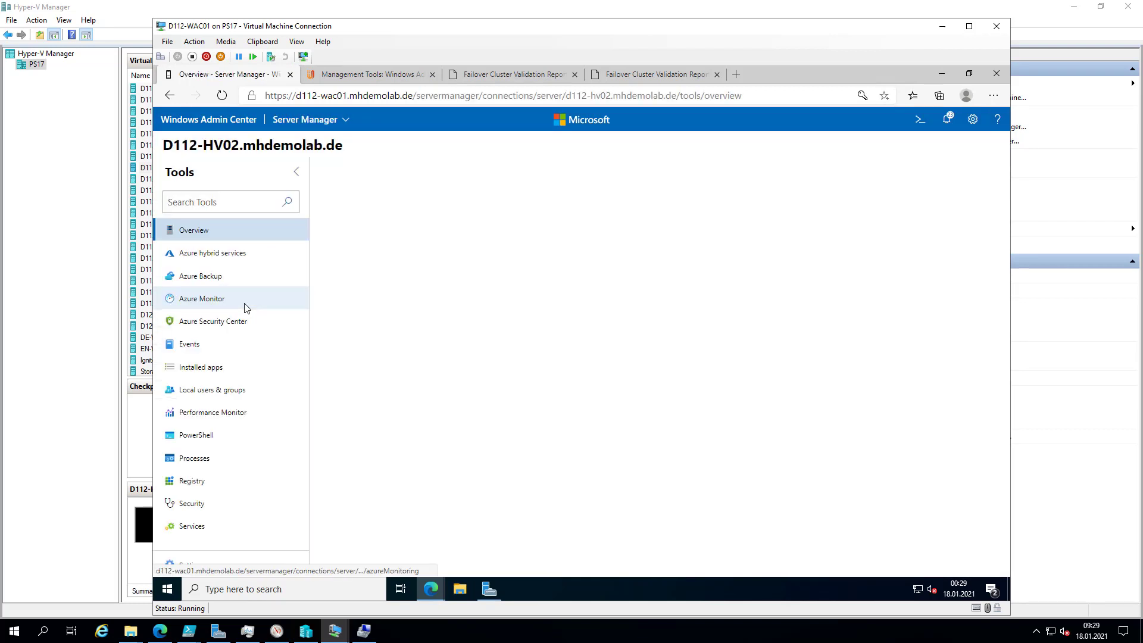
pyautogui.scroll(-6, 246, 313)
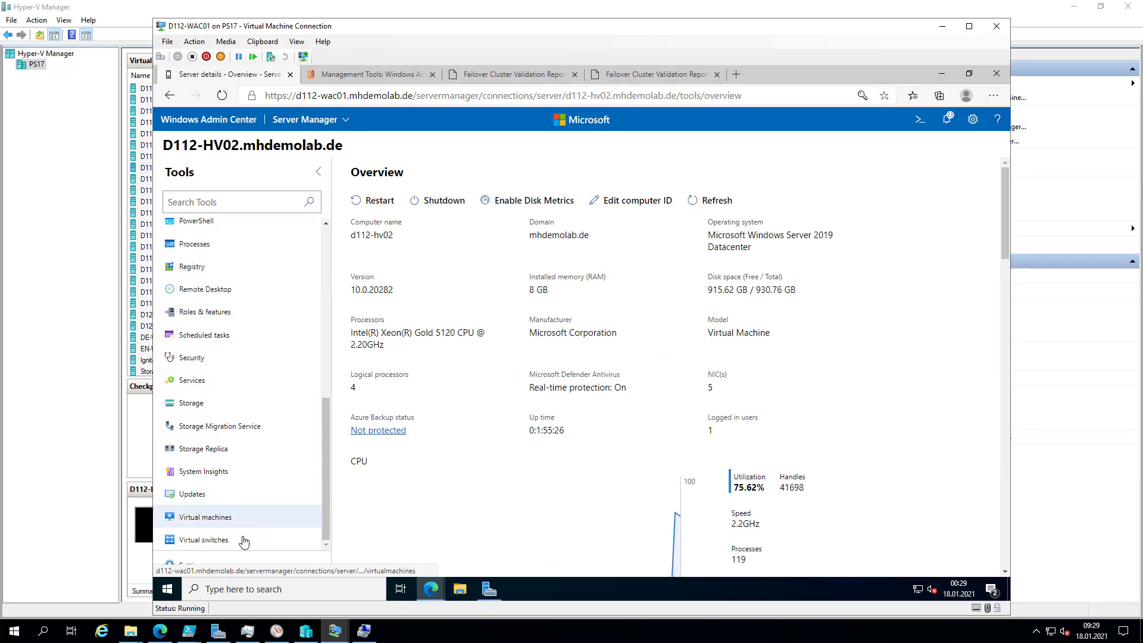
pyautogui.click(230, 542)
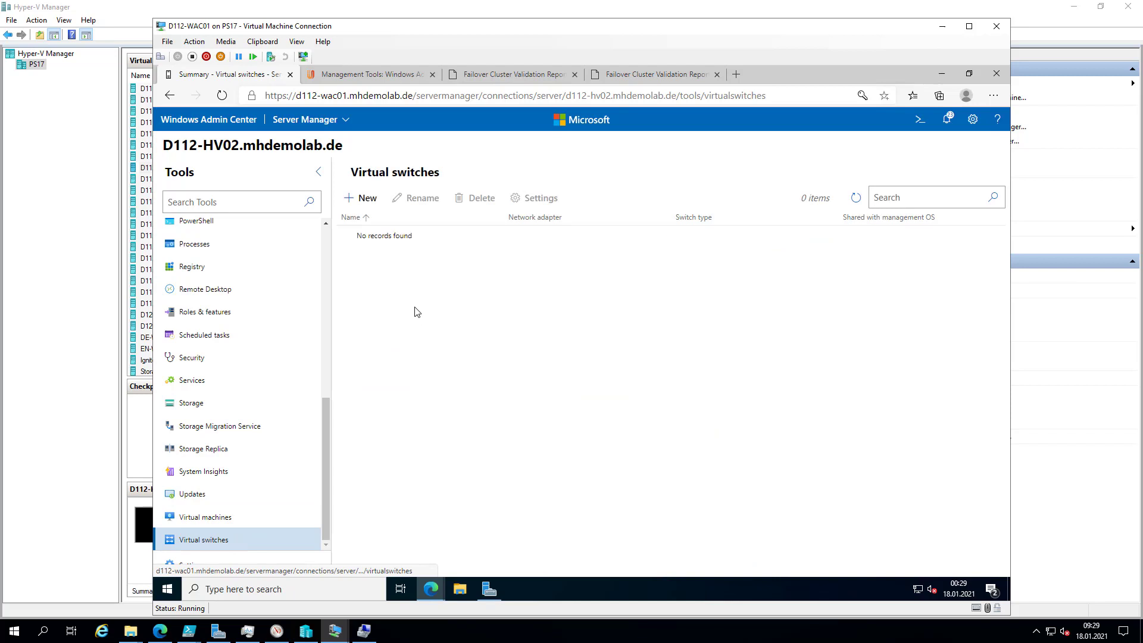
pyautogui.click(373, 201)
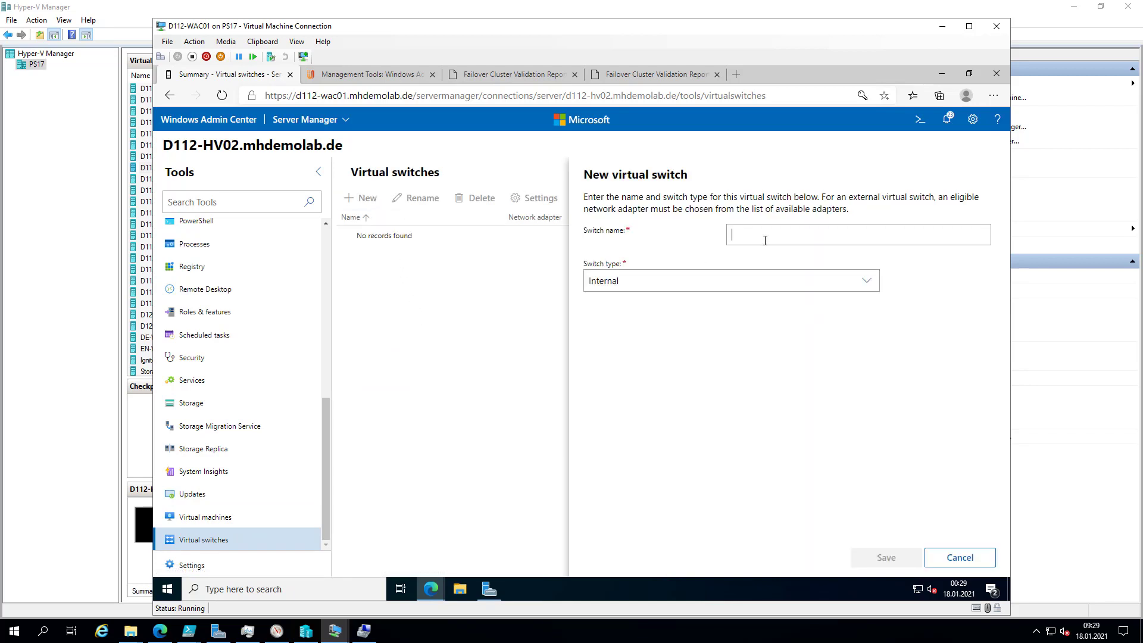
pyautogui.write('vSwitch01')
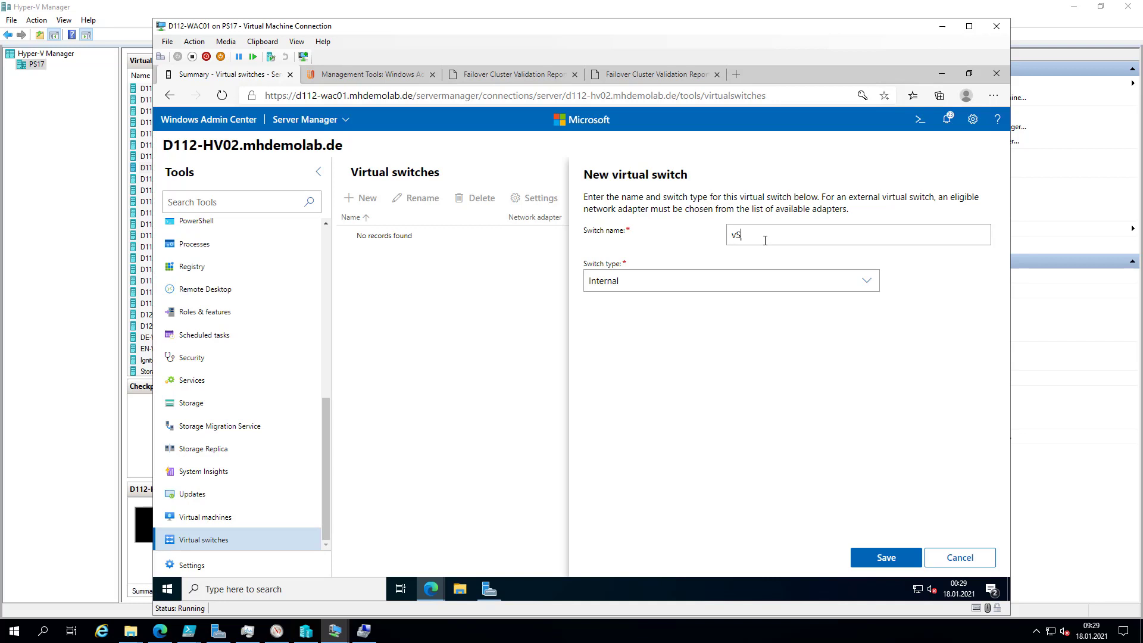
pyautogui.click(807, 282)
pyautogui.click(722, 350)
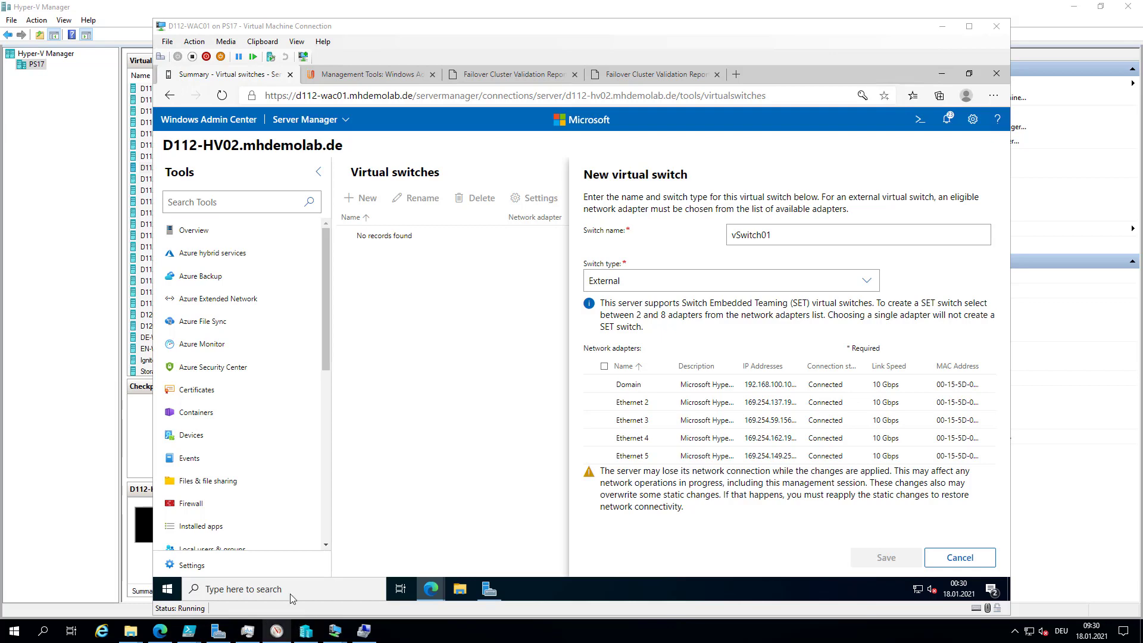
# - Switch to the D112-HV02 virtual machine, minimize Computer Management and check the Windows edition and build with winver
pyautogui.moveTo(335, 632)
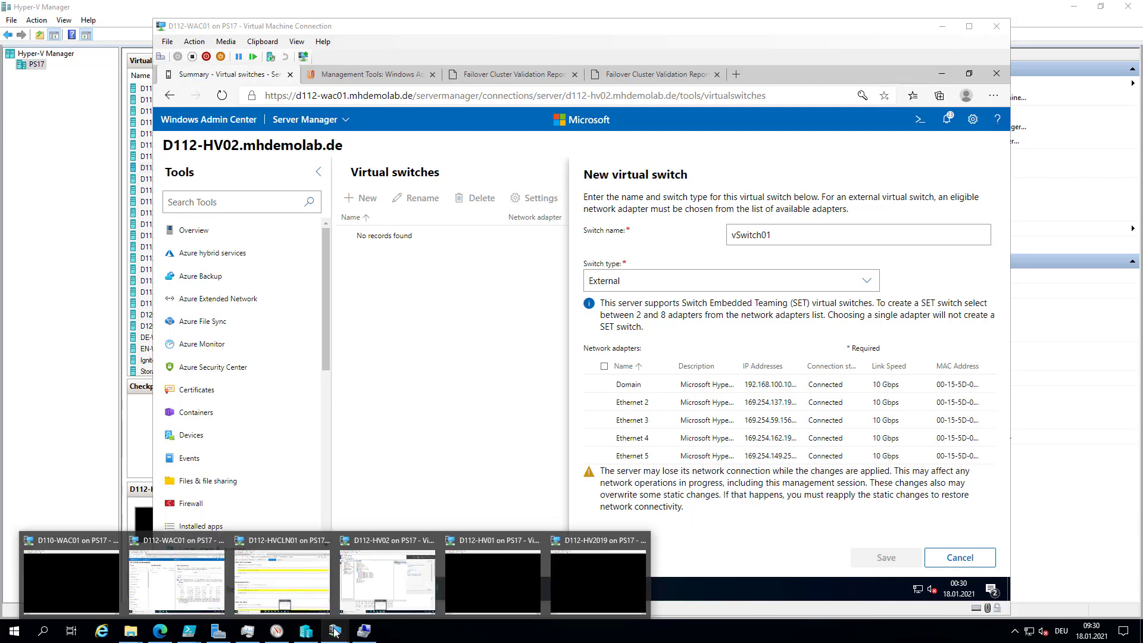
pyautogui.click(378, 564)
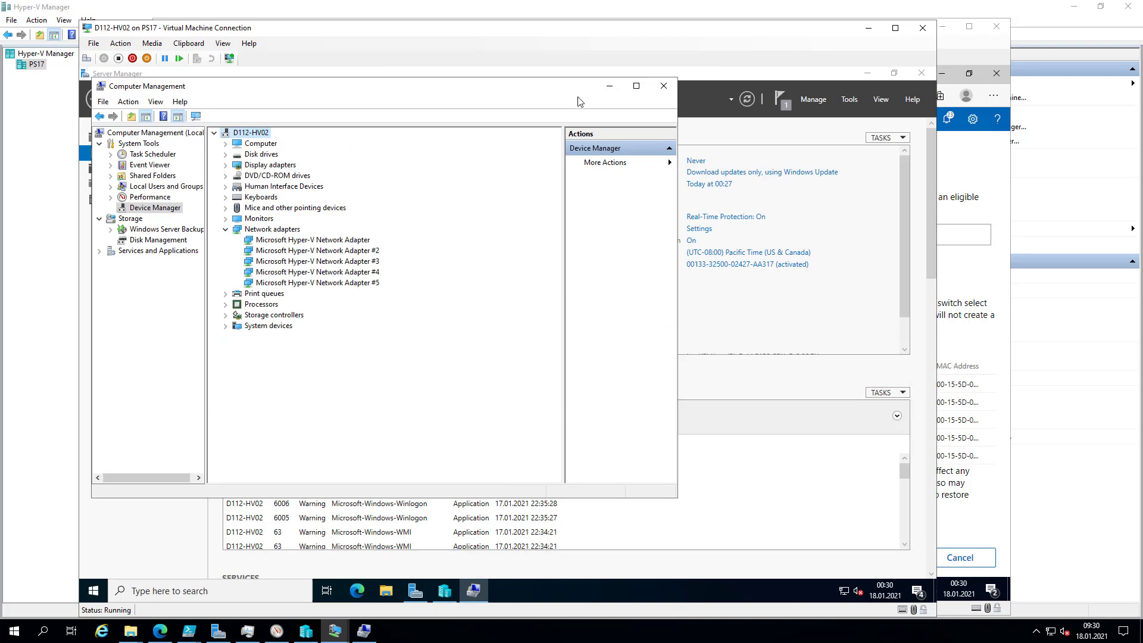
pyautogui.click(609, 87)
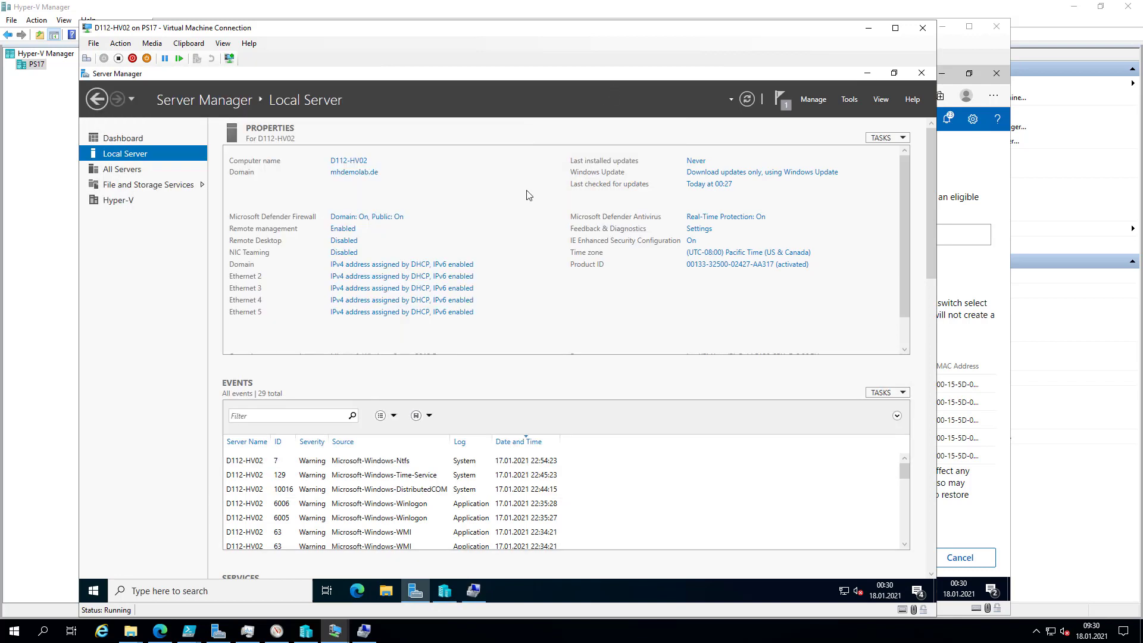
pyautogui.click(94, 591)
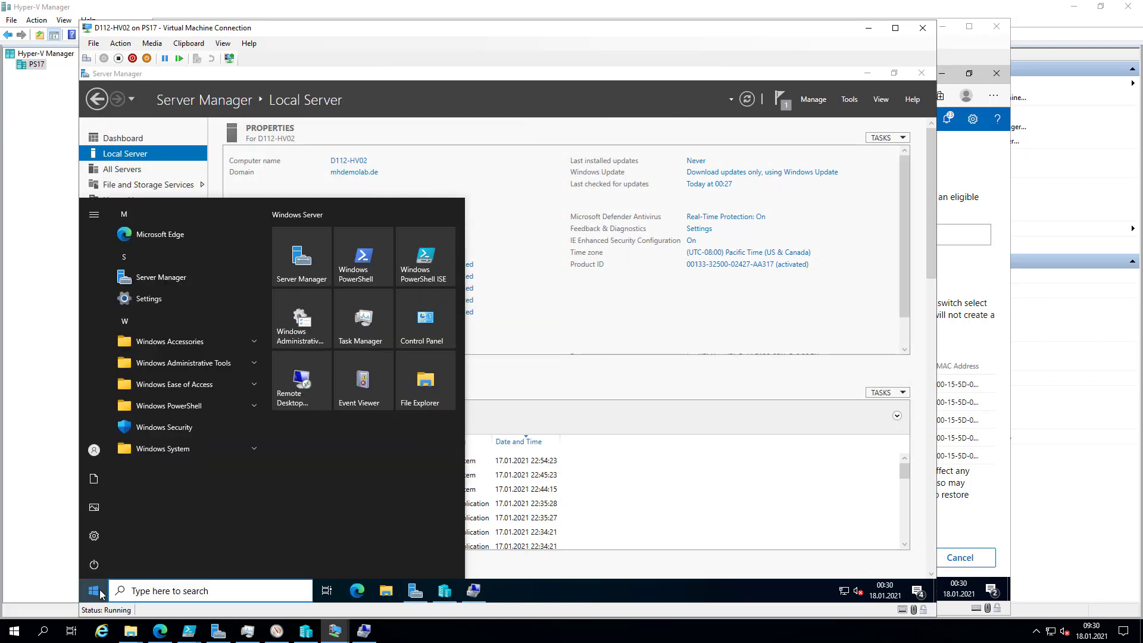
pyautogui.write('winver')
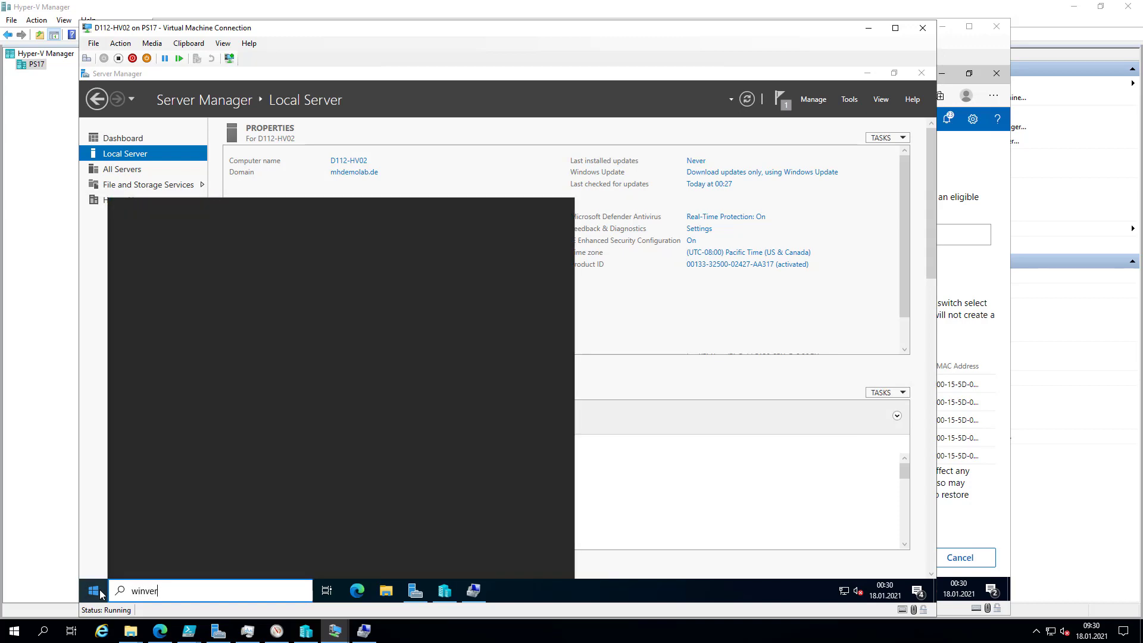
pyautogui.press('Return')
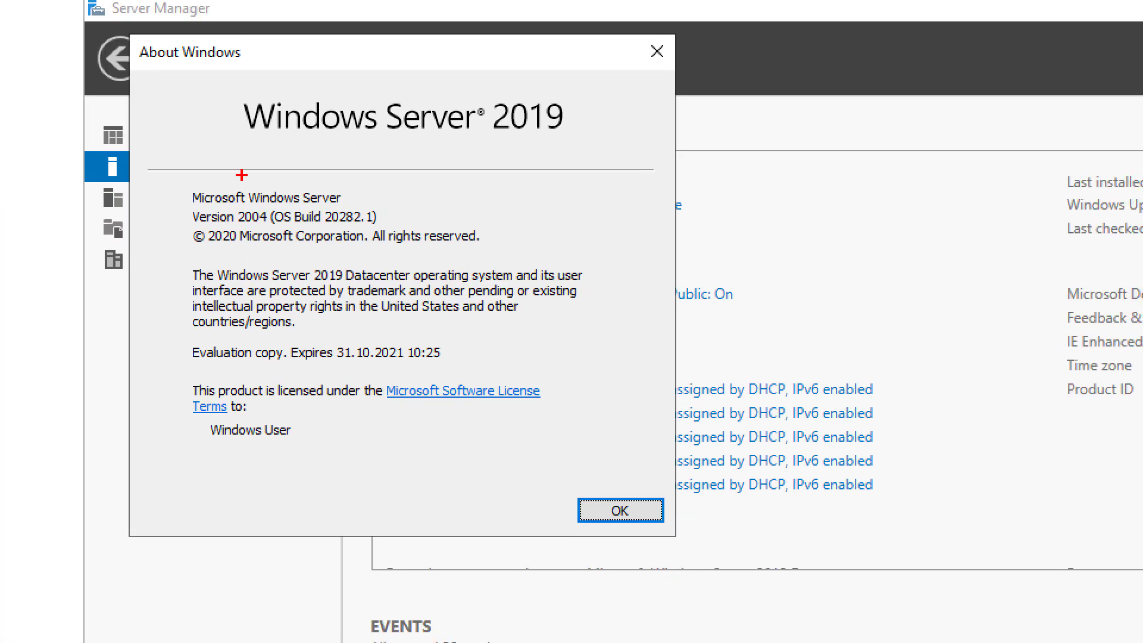
pyautogui.moveTo(187, 206)
pyautogui.mouseDown()
pyautogui.moveTo(233, 221)
pyautogui.moveTo(424, 229)
pyautogui.mouseUp()
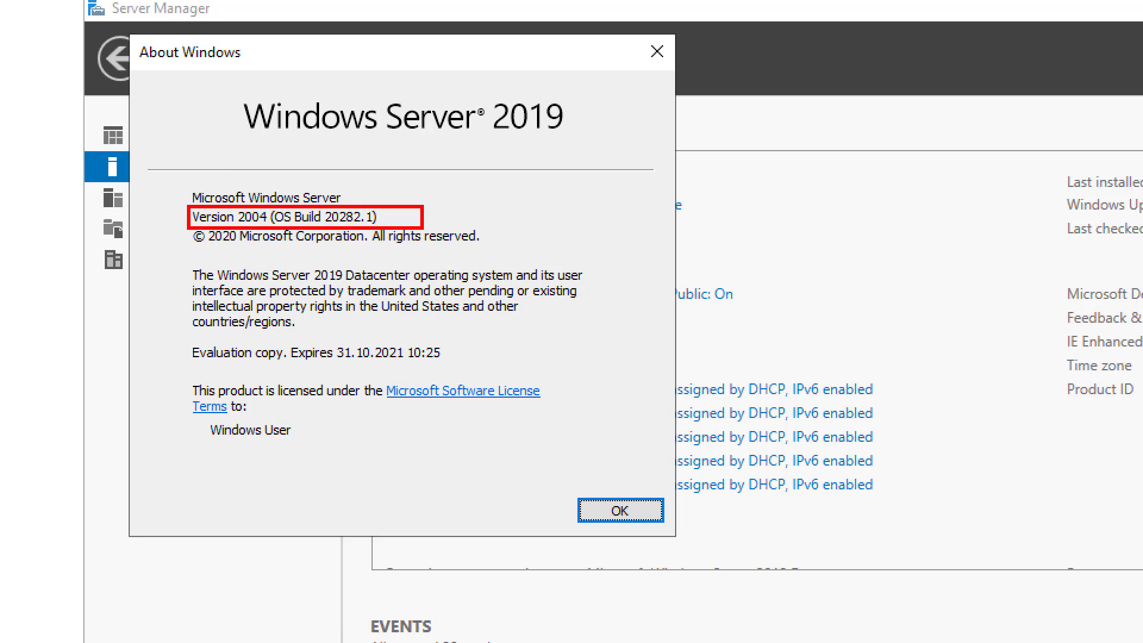
pyautogui.moveTo(227, 84)
pyautogui.mouseDown()
pyautogui.moveTo(332, 149)
pyautogui.moveTo(582, 150)
pyautogui.mouseUp()
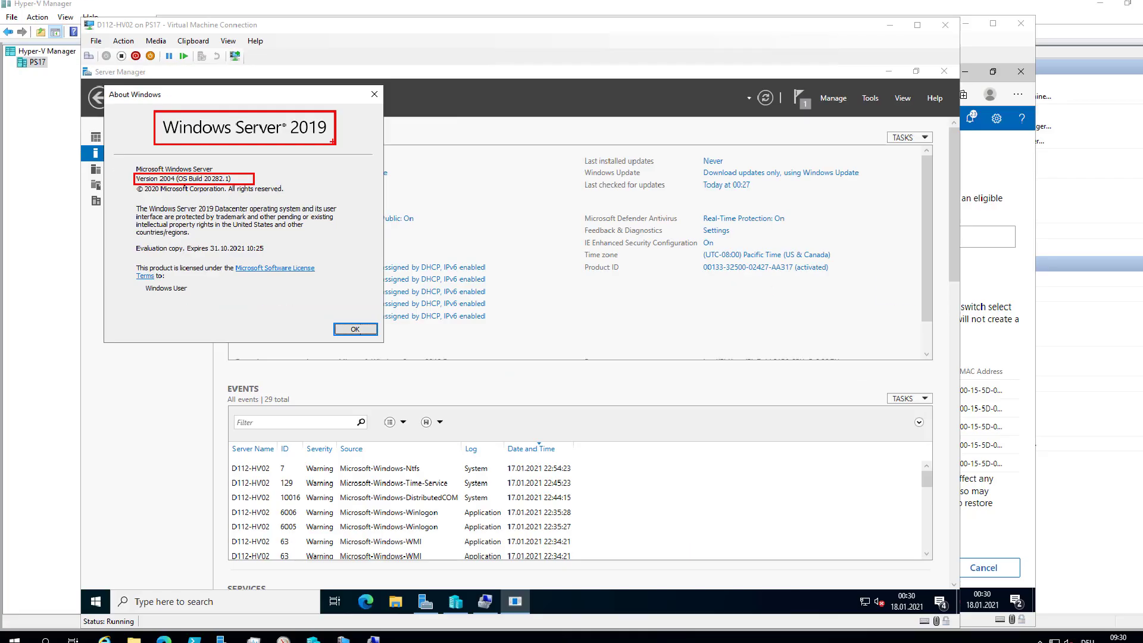
pyautogui.press('Escape')
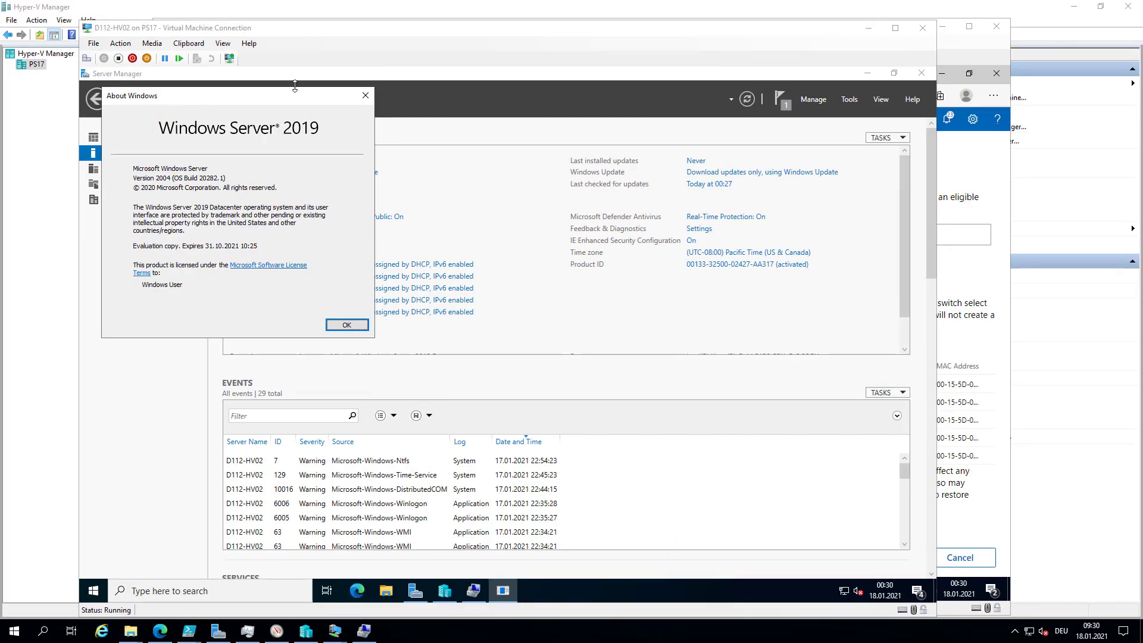
pyautogui.click(365, 97)
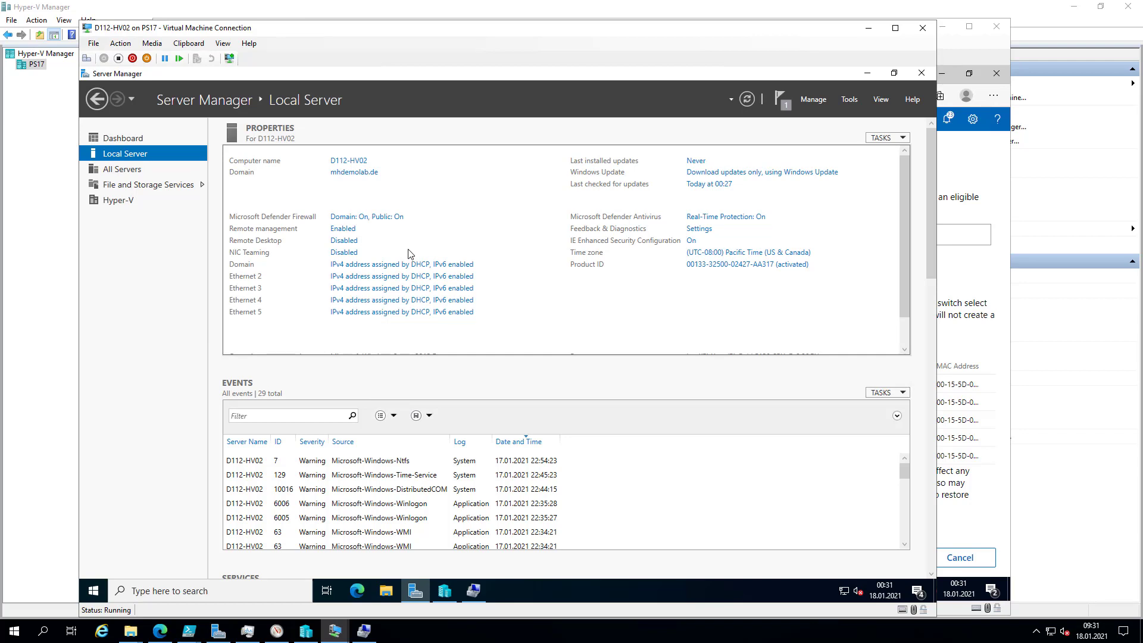
# - Create a NIC team named Team01 from adapters Ethernet 2 and Ethernet 3 on D112-HV02 and view its team interfaces
pyautogui.click(344, 252)
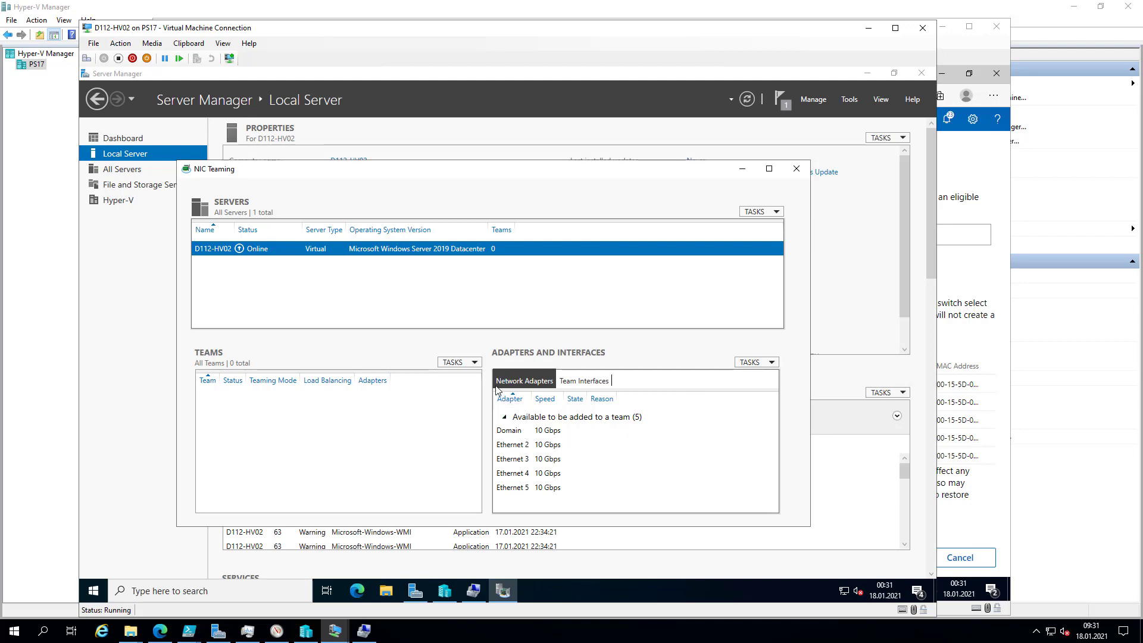
pyautogui.click(466, 363)
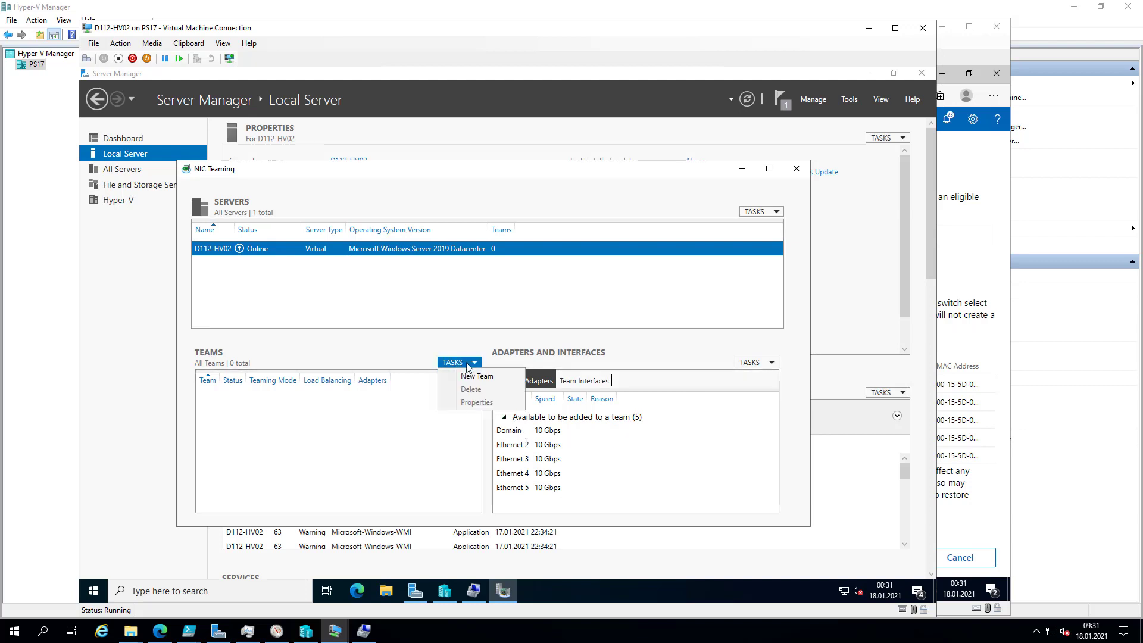
pyautogui.click(499, 338)
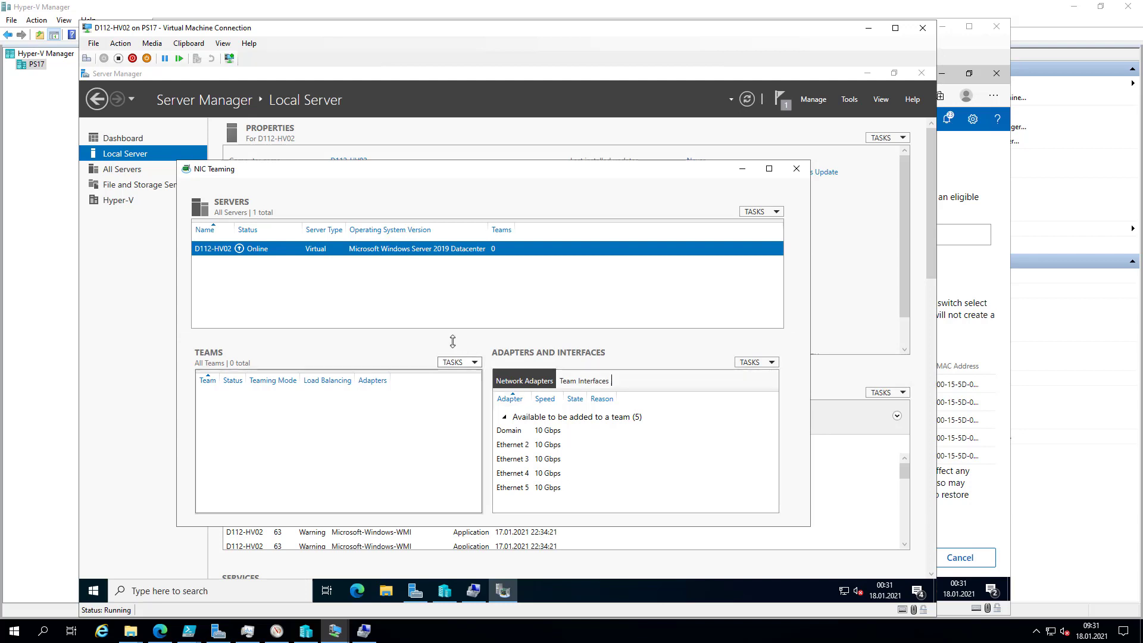
pyautogui.click(465, 363)
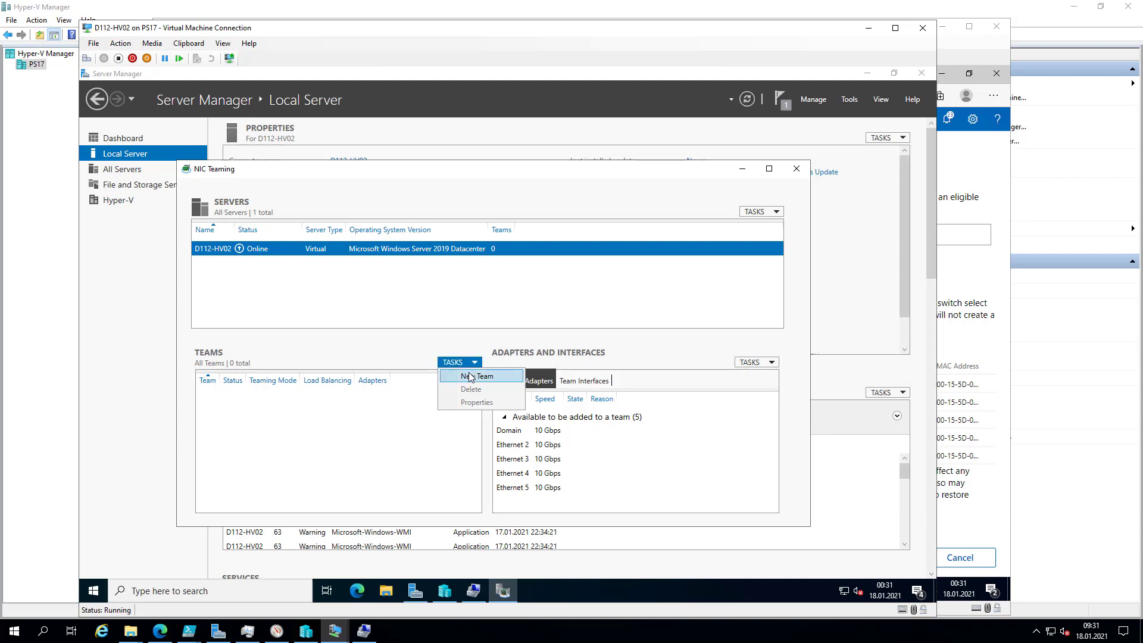
pyautogui.click(468, 375)
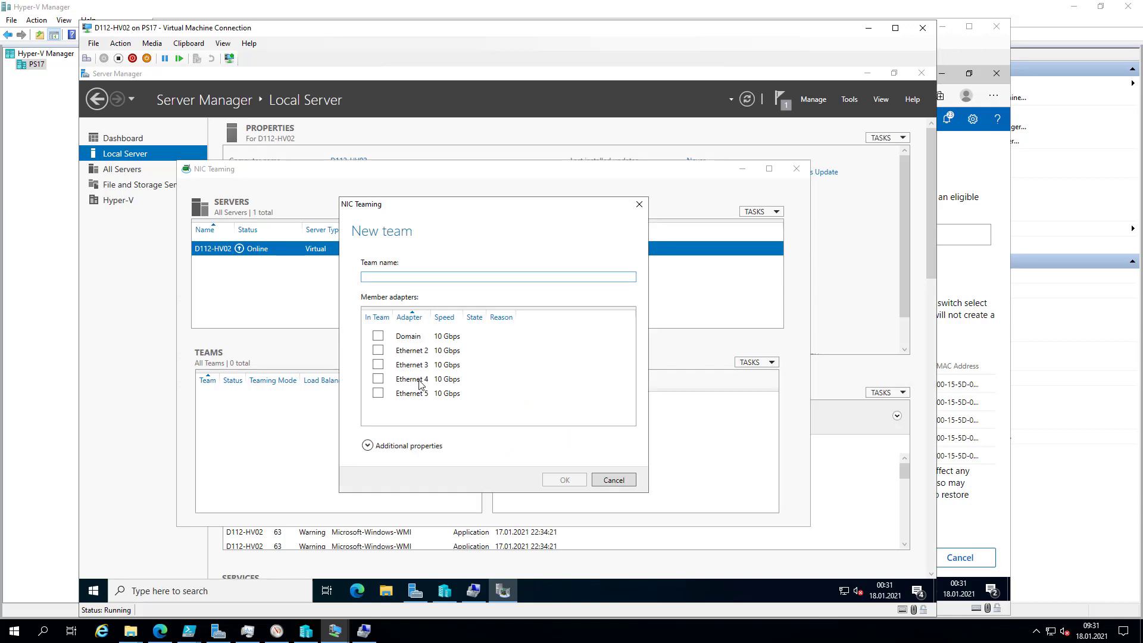
pyautogui.click(377, 351)
pyautogui.click(378, 364)
pyautogui.click(378, 277)
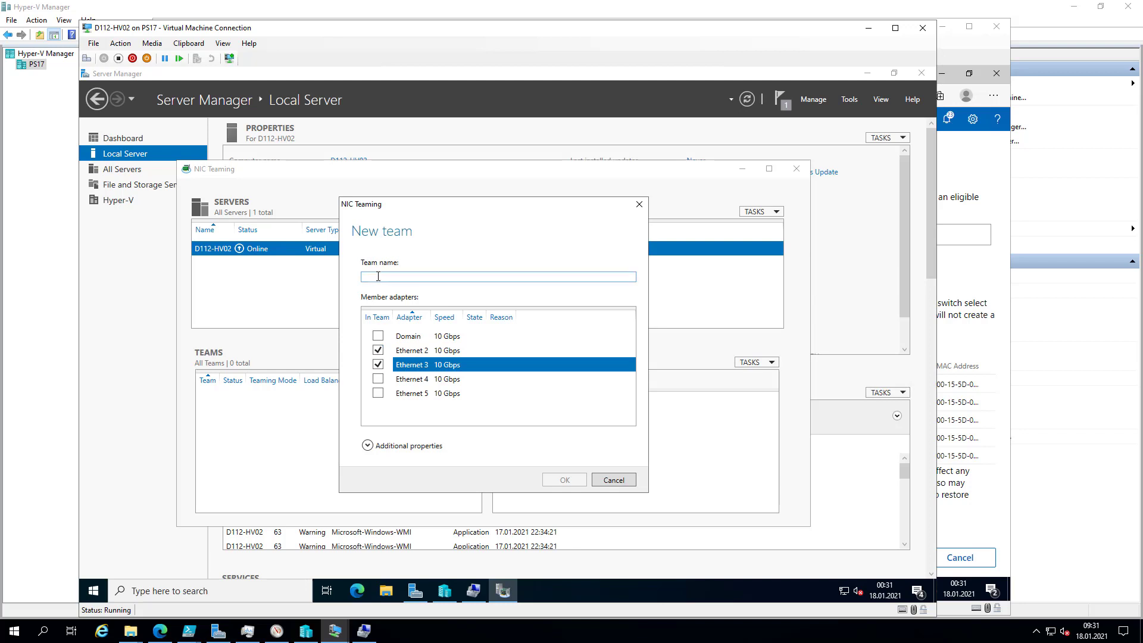
pyautogui.write('Team01')
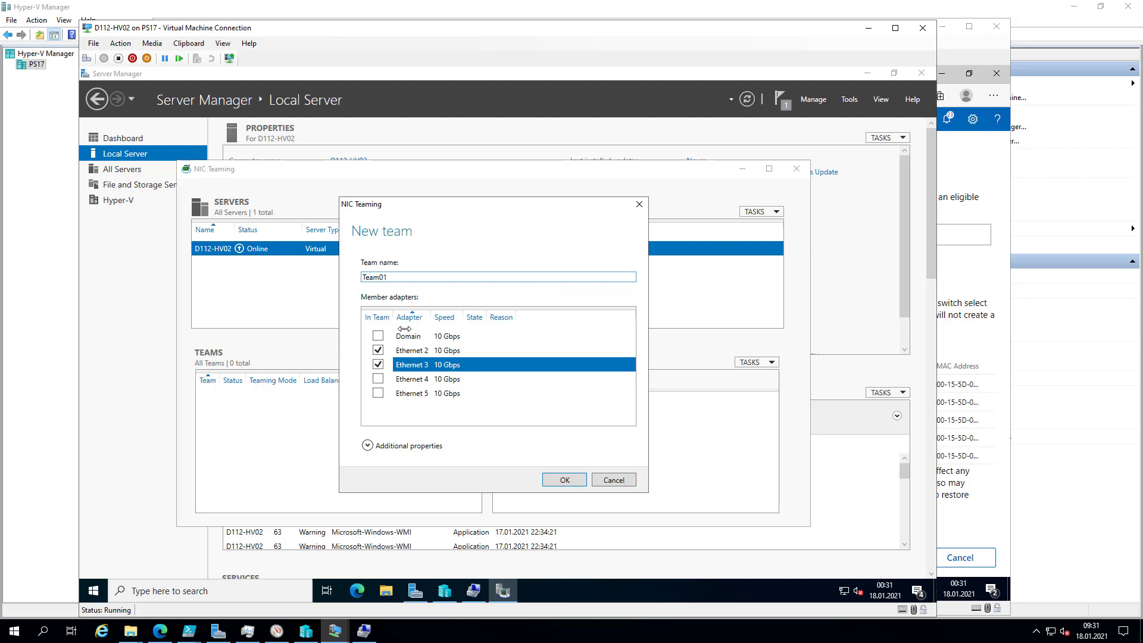
pyautogui.click(559, 481)
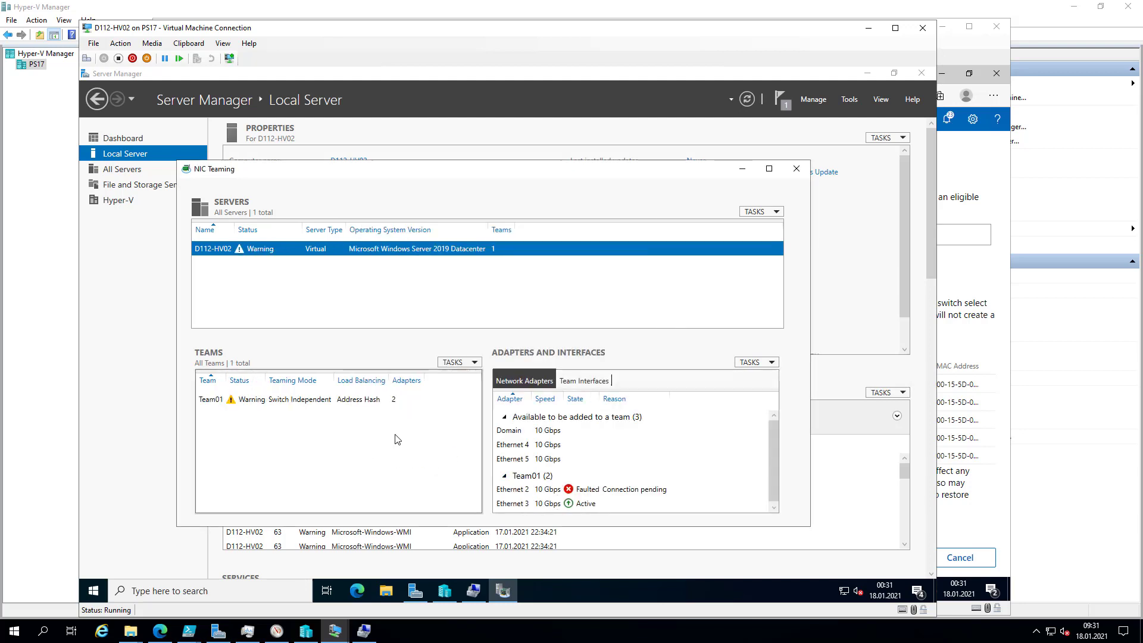
pyautogui.click(319, 405)
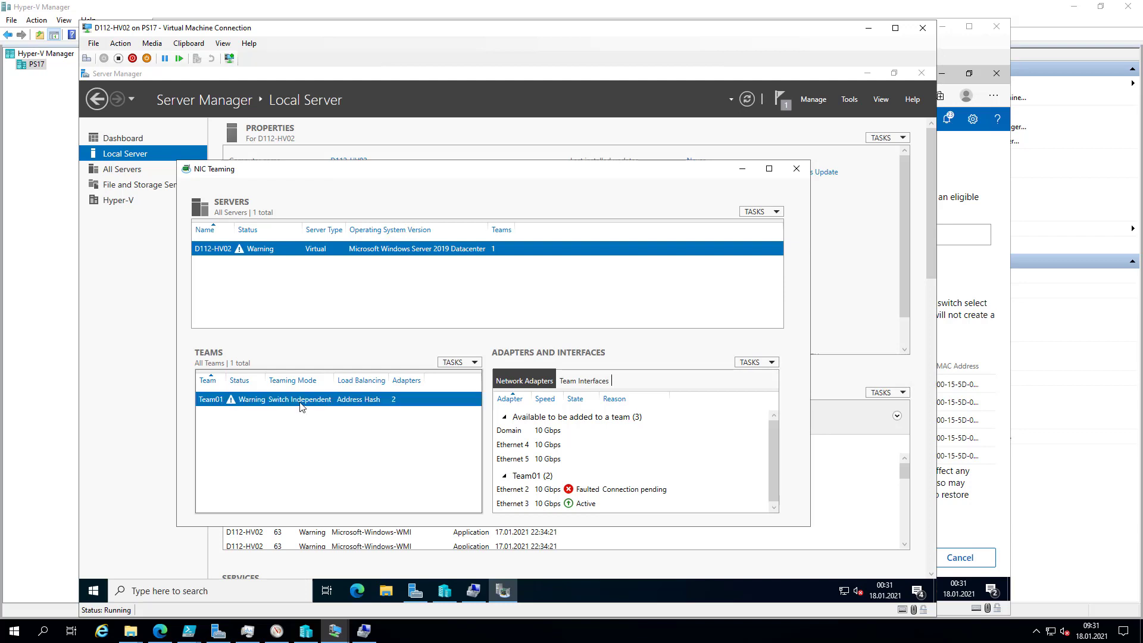
pyautogui.click(603, 383)
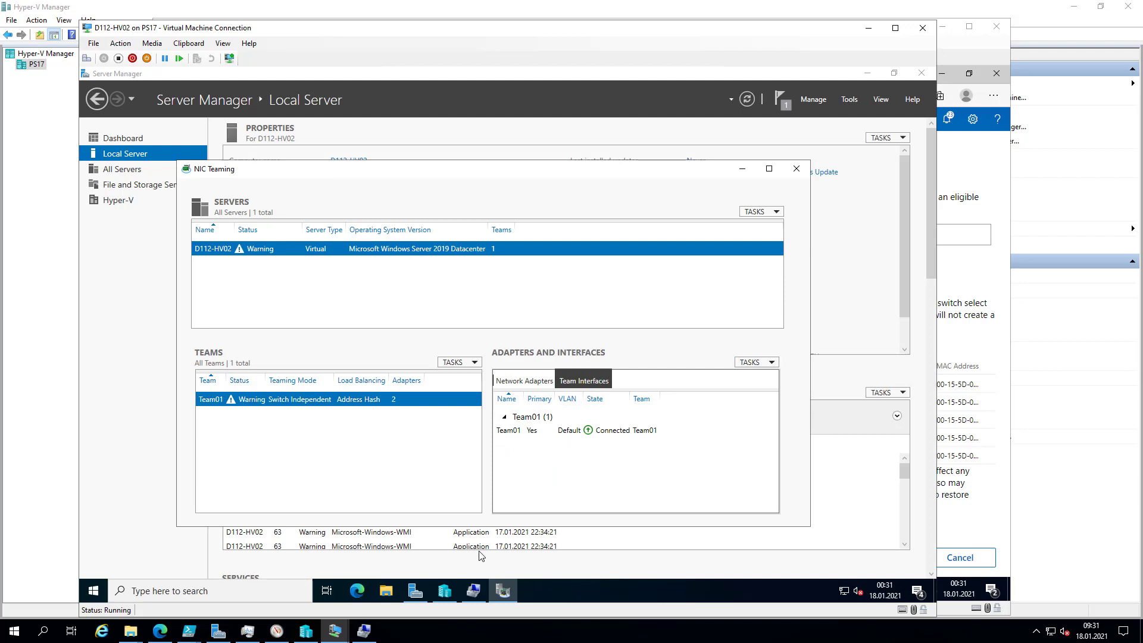
# - Open the server's network settings, view the Ethernet networks and bring up the Network Connections list of adapters
pyautogui.rightClick(843, 592)
pyautogui.click(840, 576)
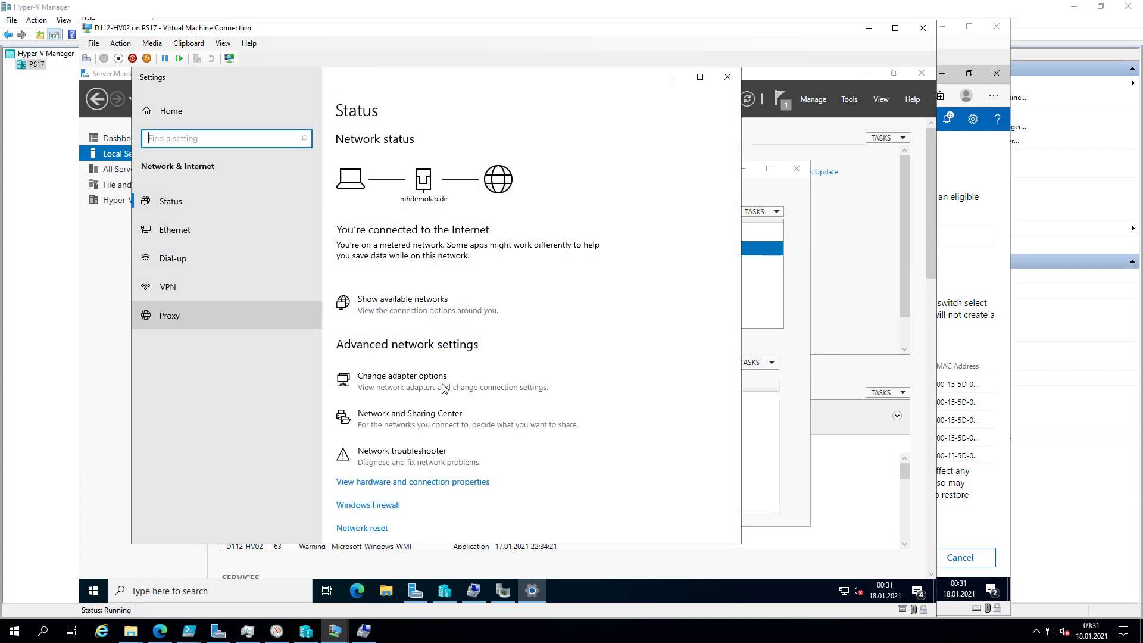
pyautogui.scroll(-3, 393, 502)
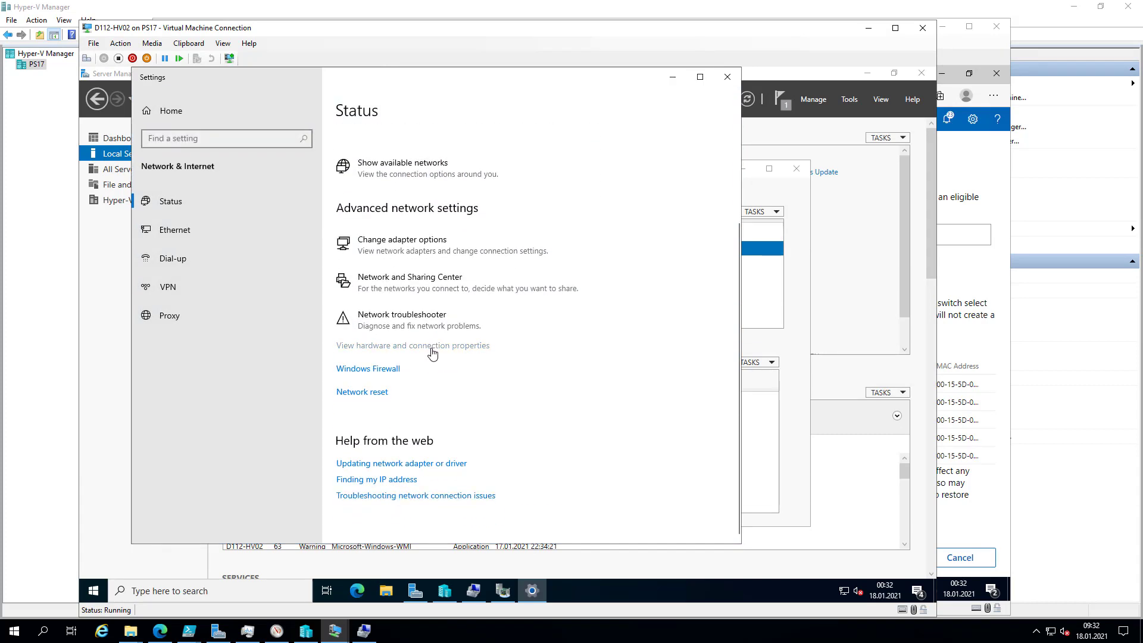
pyautogui.click(434, 347)
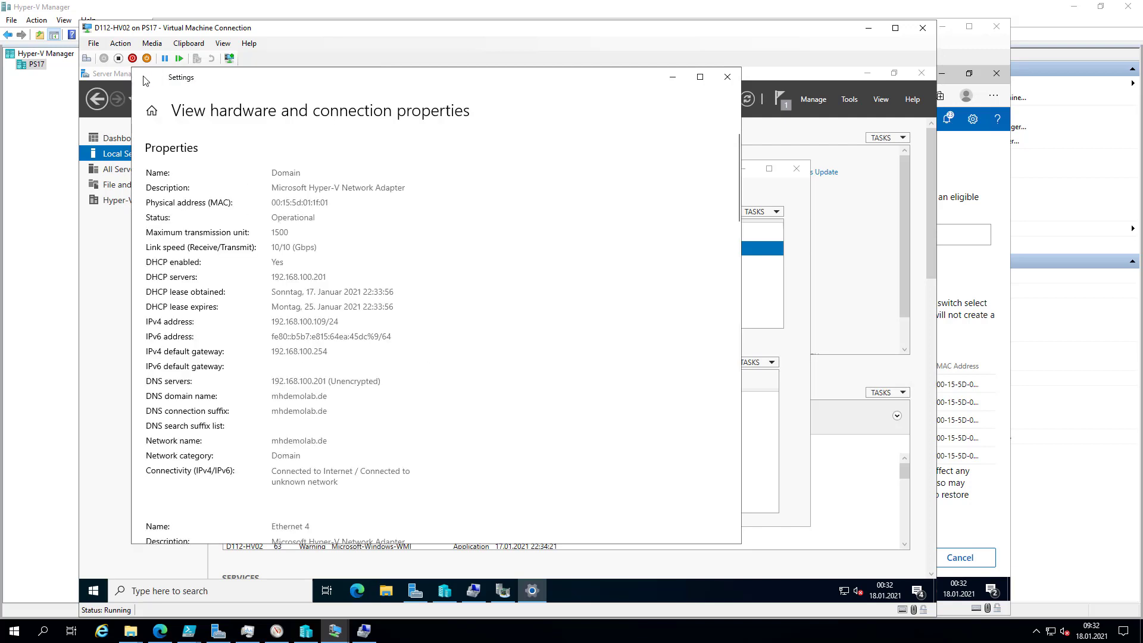
pyautogui.click(145, 79)
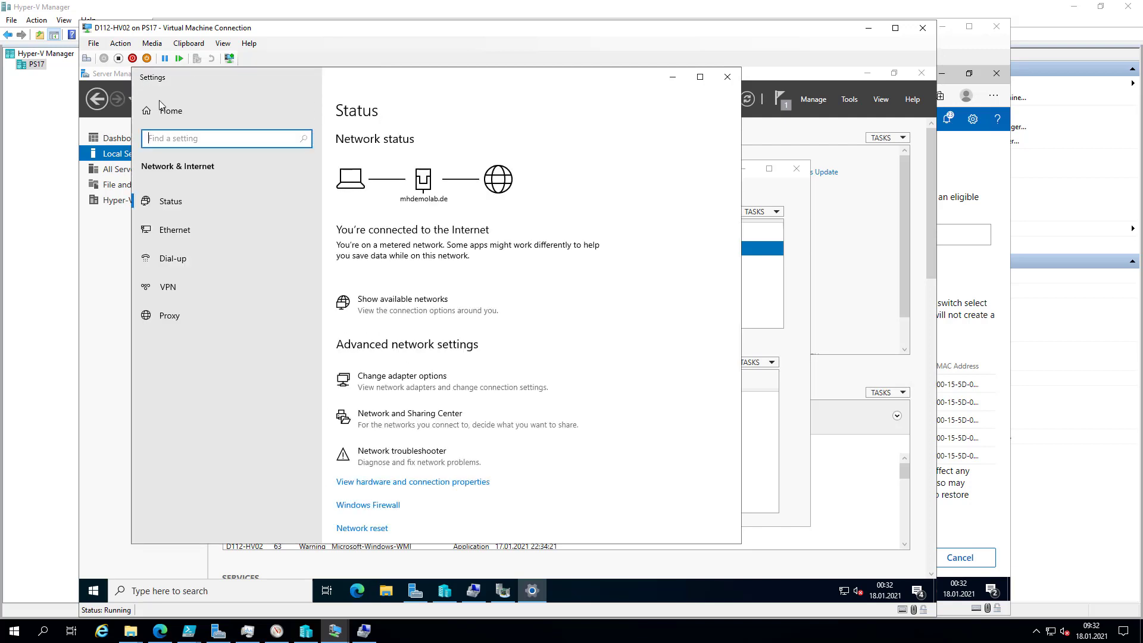
pyautogui.click(451, 301)
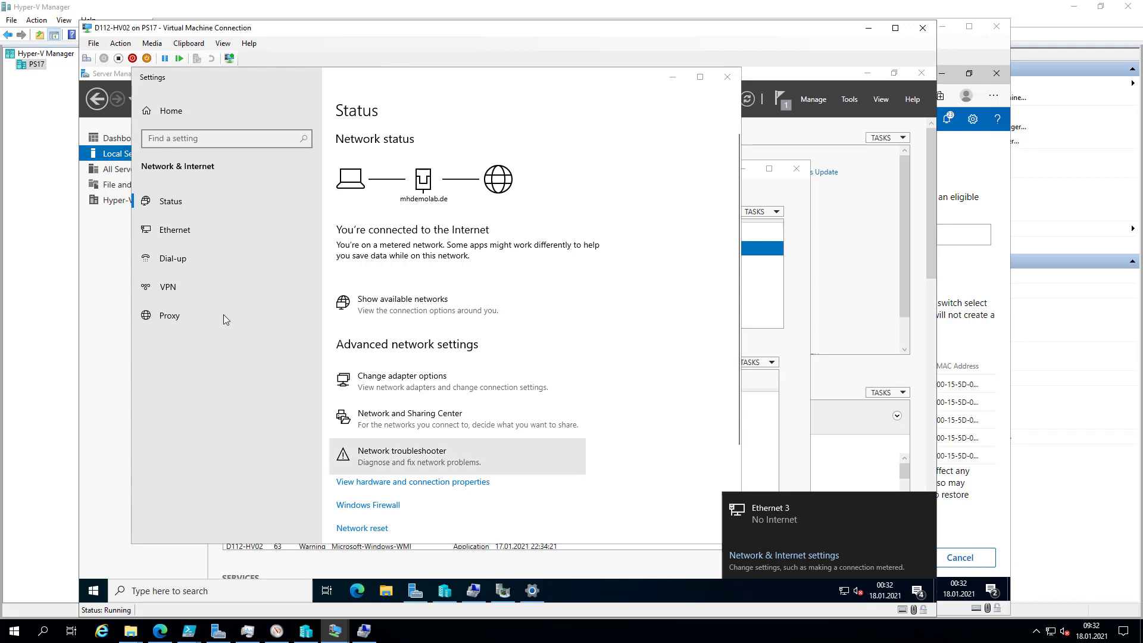
pyautogui.click(203, 231)
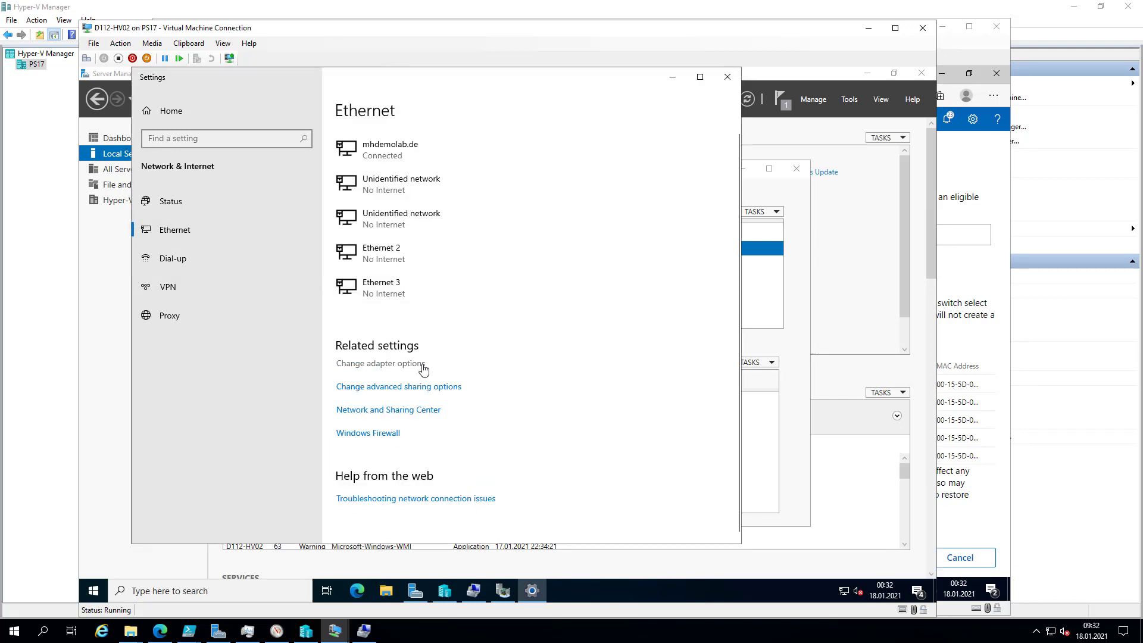
pyautogui.click(410, 416)
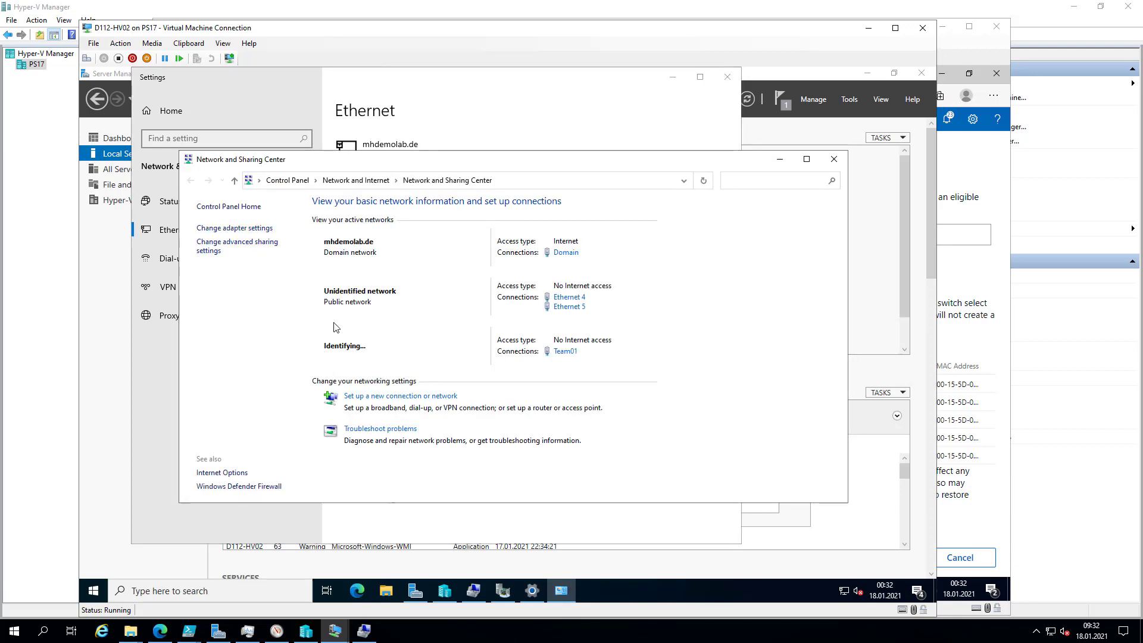
pyautogui.click(260, 229)
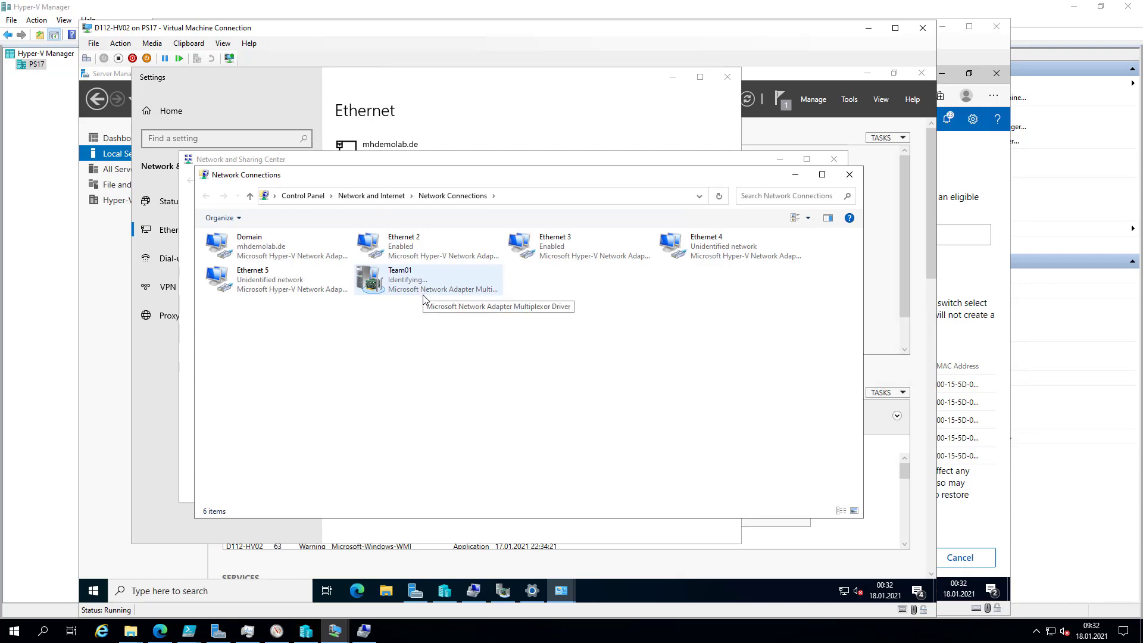
# - Examine the IPv4 and Microsoft Network Adapter Multiplexor Protocol bindings in Ethernet 2's properties and cancel the dialog
pyautogui.click(418, 255)
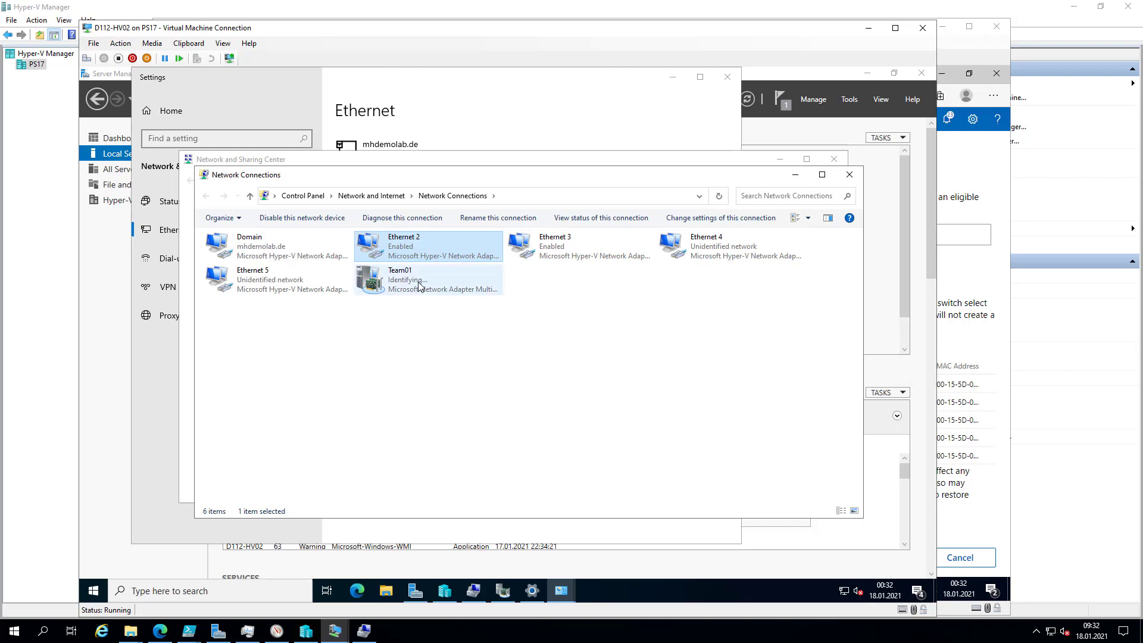
pyautogui.rightClick(424, 256)
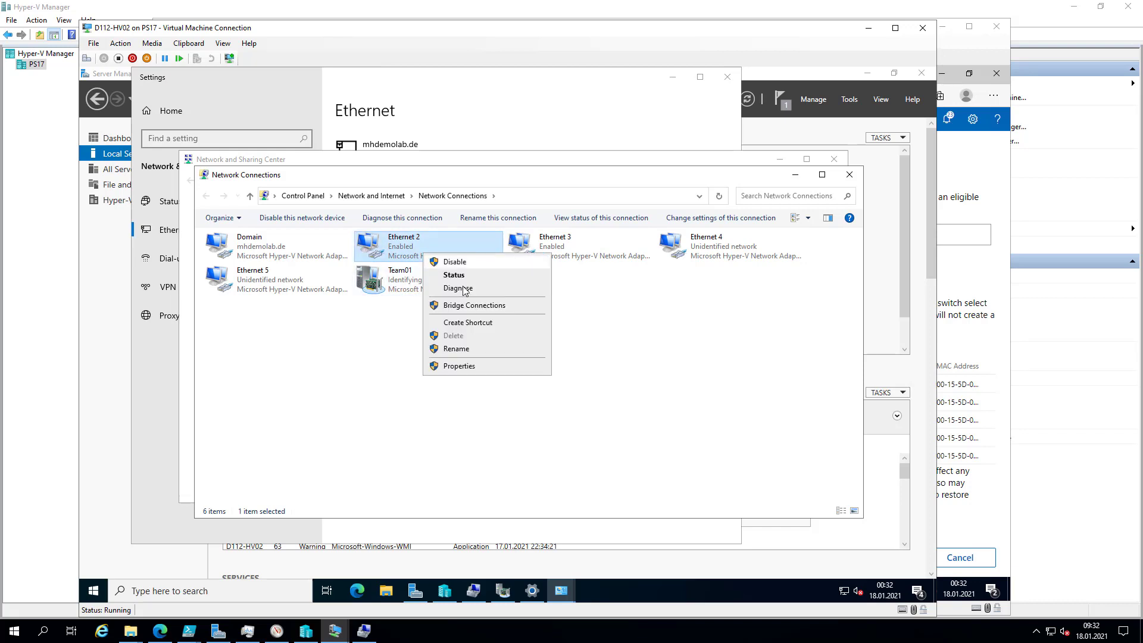
pyautogui.click(492, 370)
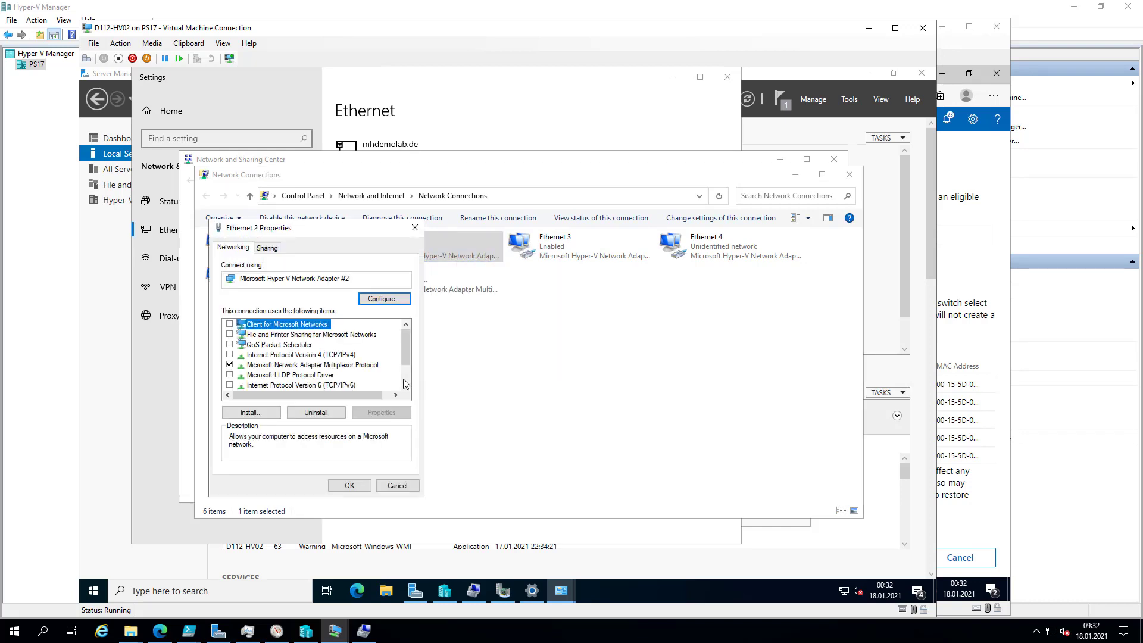
pyautogui.click(355, 355)
pyautogui.click(612, 641)
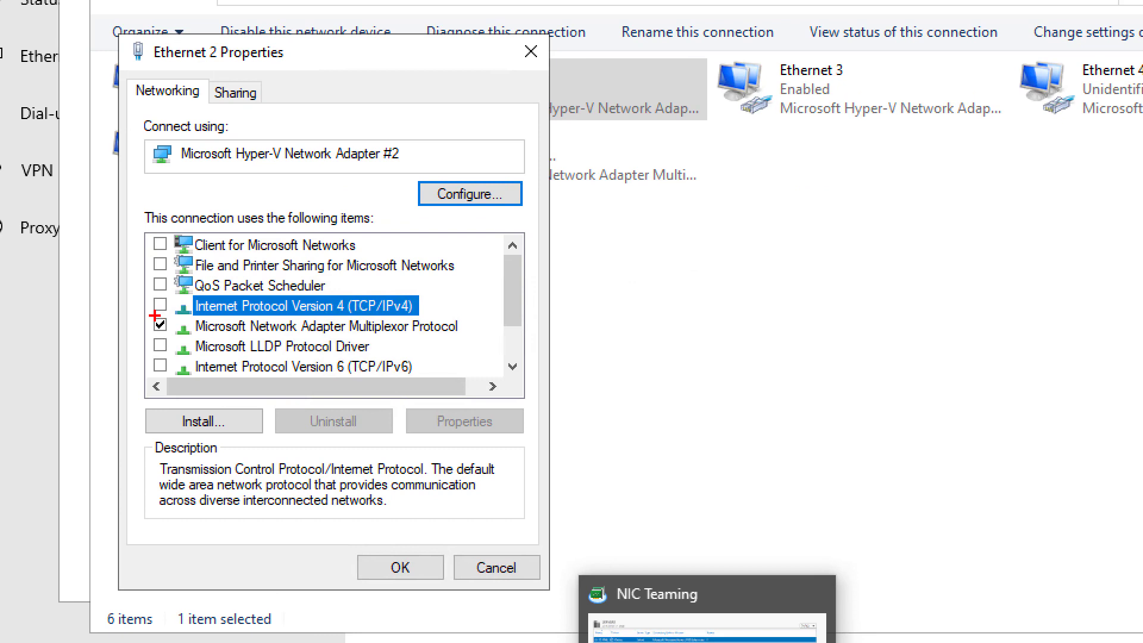
pyautogui.moveTo(154, 316)
pyautogui.mouseDown()
pyautogui.moveTo(170, 331)
pyautogui.moveTo(500, 341)
pyautogui.mouseUp()
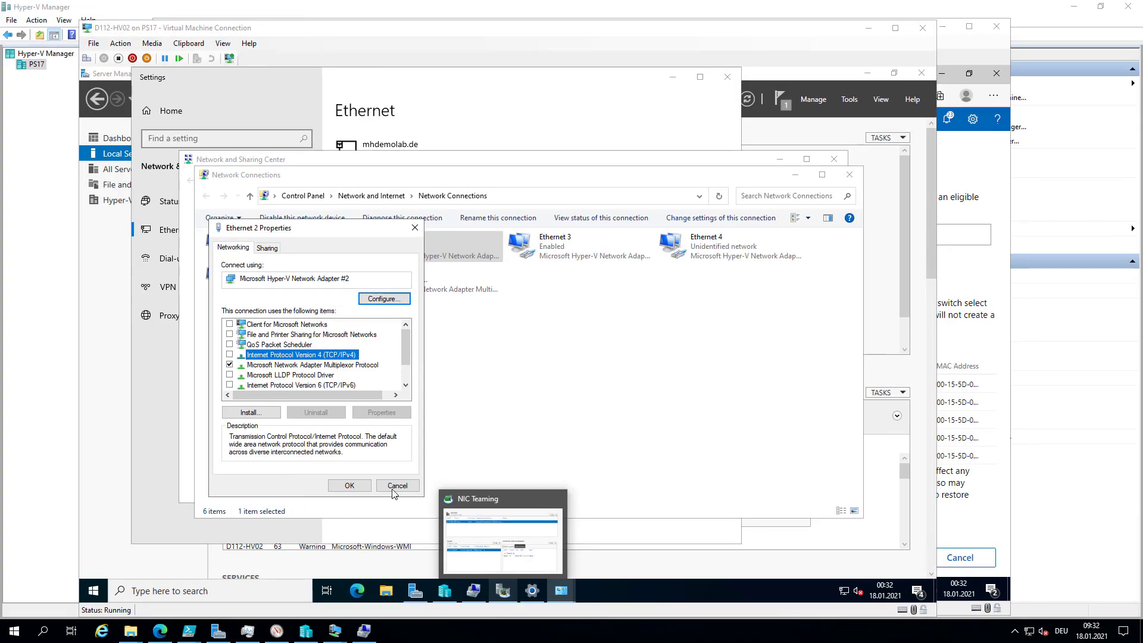
pyautogui.click(496, 567)
pyautogui.click(401, 298)
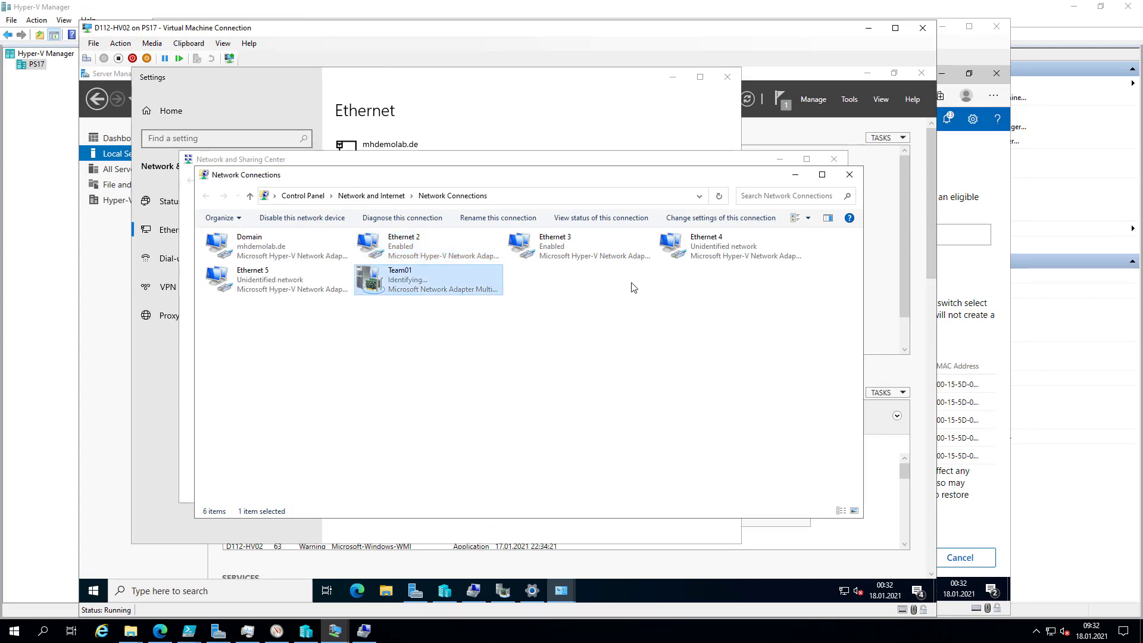
# - Examine the protocol bindings in Ethernet 4's properties for comparison and cancel the dialog
pyautogui.click(685, 257)
pyautogui.rightClick(685, 257)
pyautogui.click(718, 368)
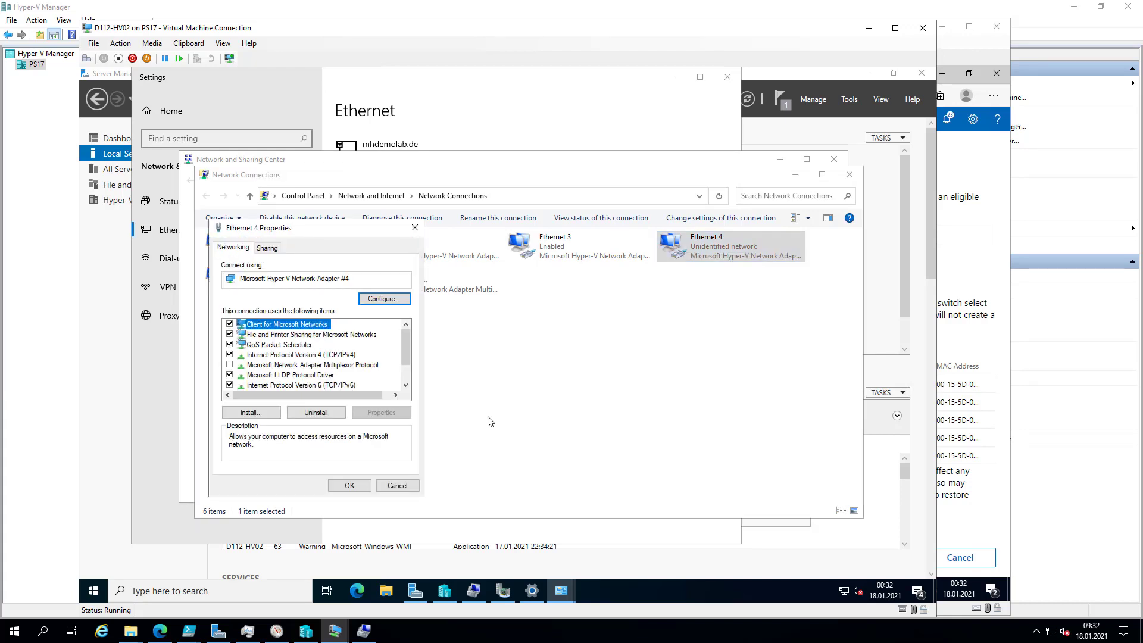
pyautogui.click(409, 486)
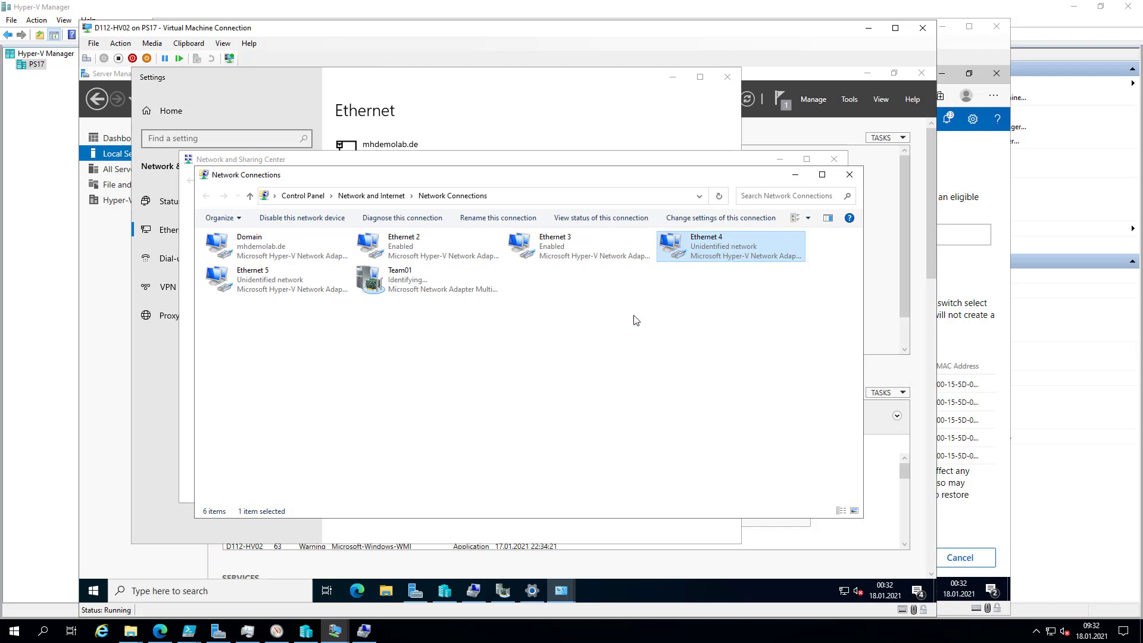
# - In NIC Teaming, add a team interface named Team01 - VLAN 11 to Team01 with specific VLAN 11
pyautogui.click(505, 594)
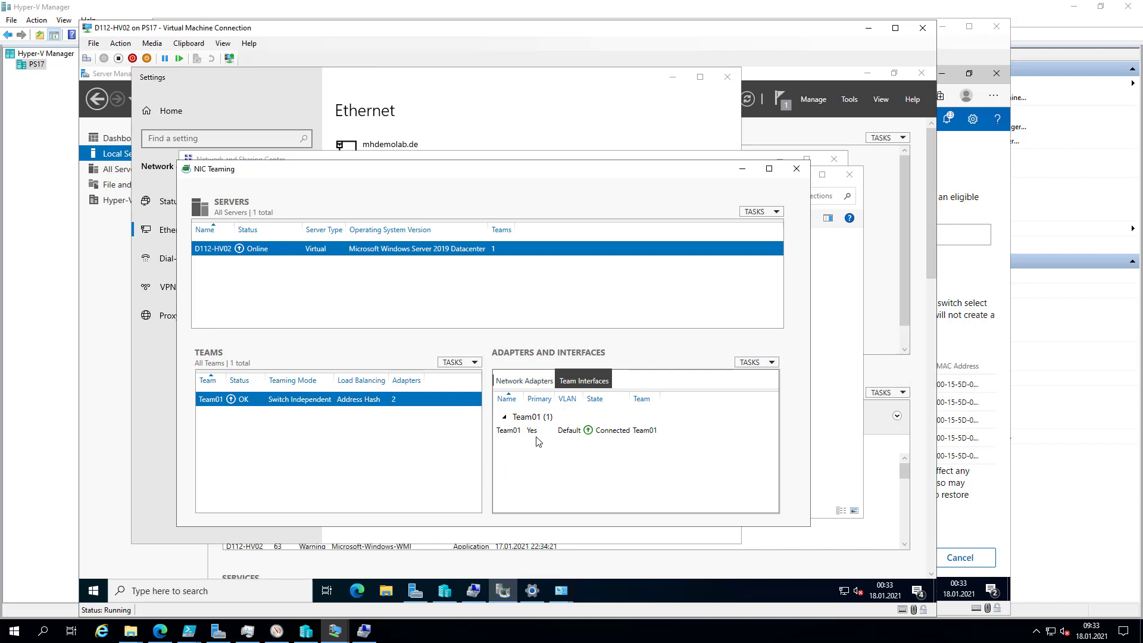
pyautogui.click(765, 364)
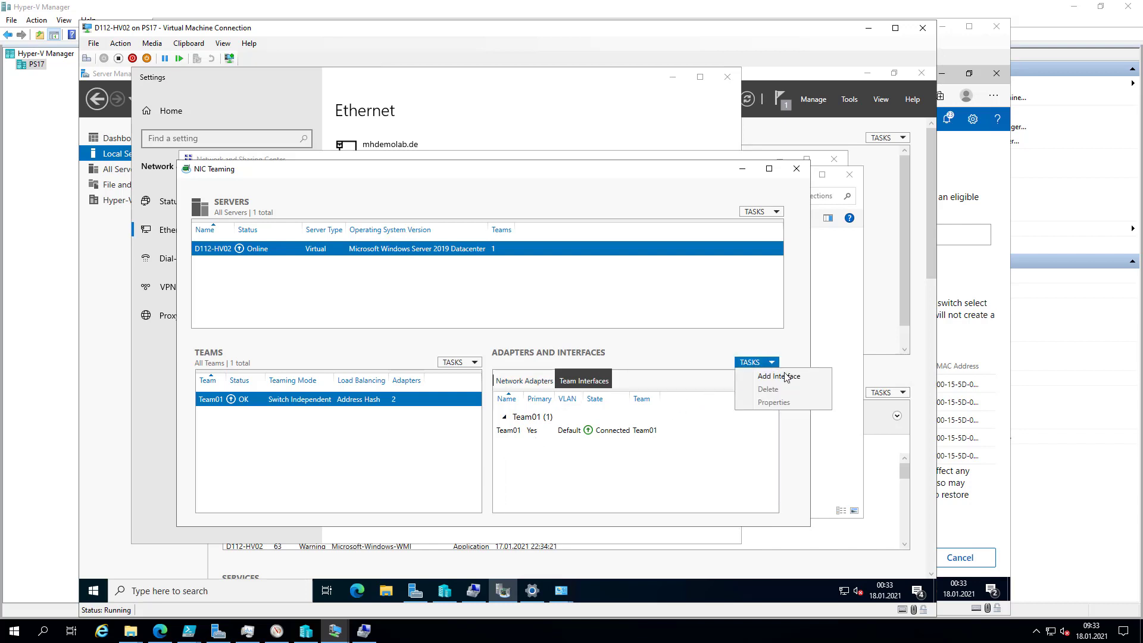
pyautogui.click(784, 377)
pyautogui.click(440, 294)
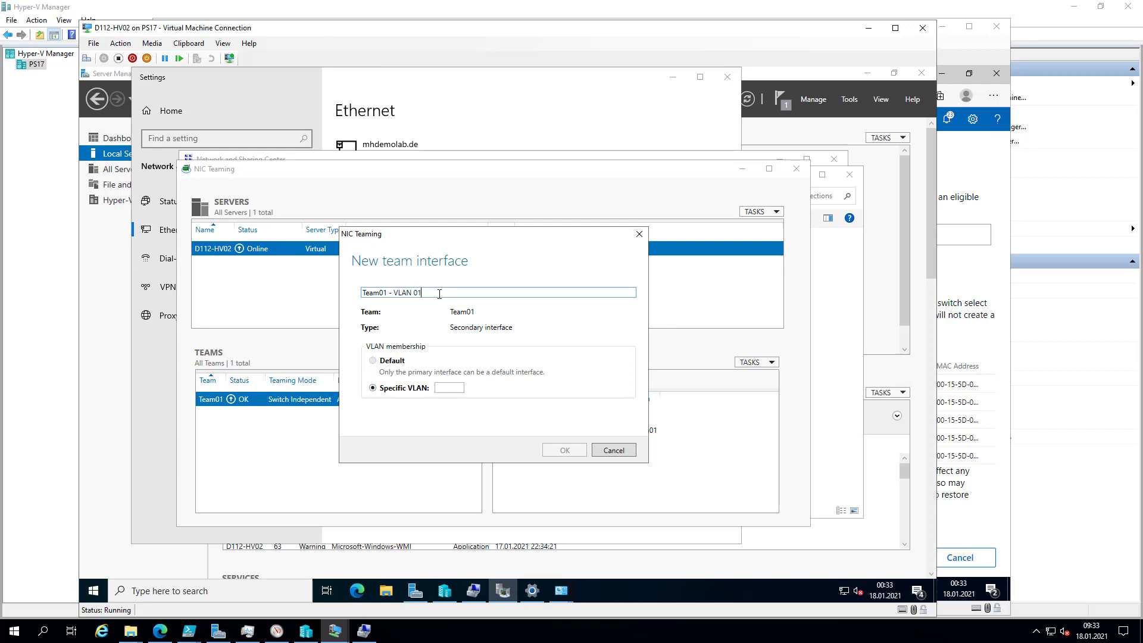
pyautogui.write('01')
pyautogui.press('BackSpace')
pyautogui.press('BackSpace')
pyautogui.write('11')
pyautogui.click(446, 387)
pyautogui.write('11')
pyautogui.click(572, 451)
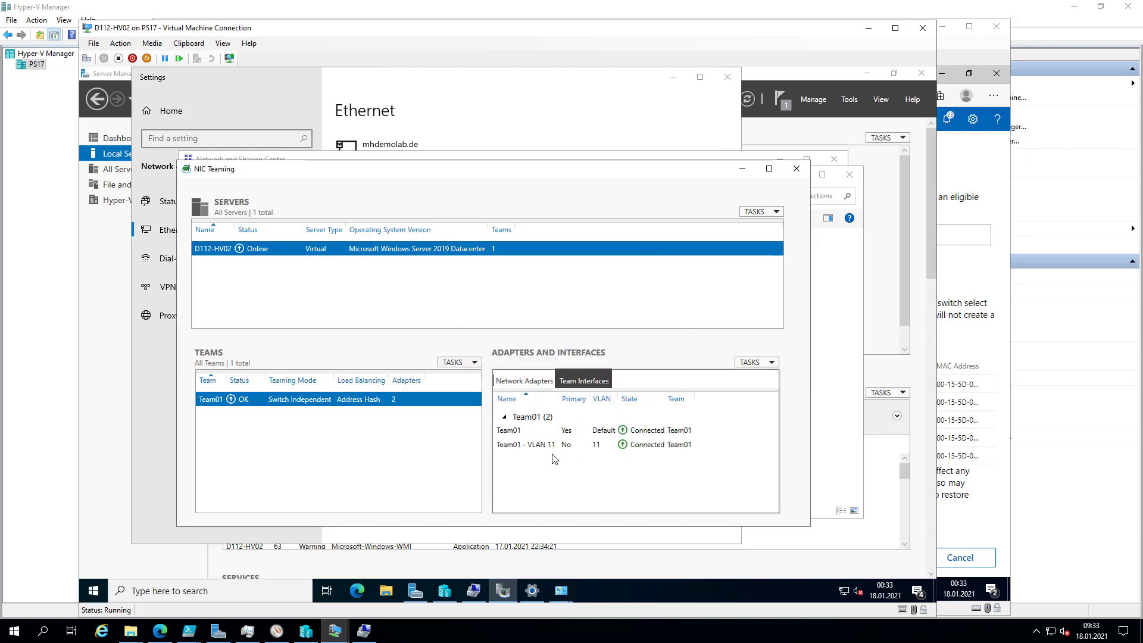
# - Look at the Team01 - VLAN 11 adapter in Network Connections and return to the NIC Teaming window
pyautogui.click(509, 598)
pyautogui.click(524, 299)
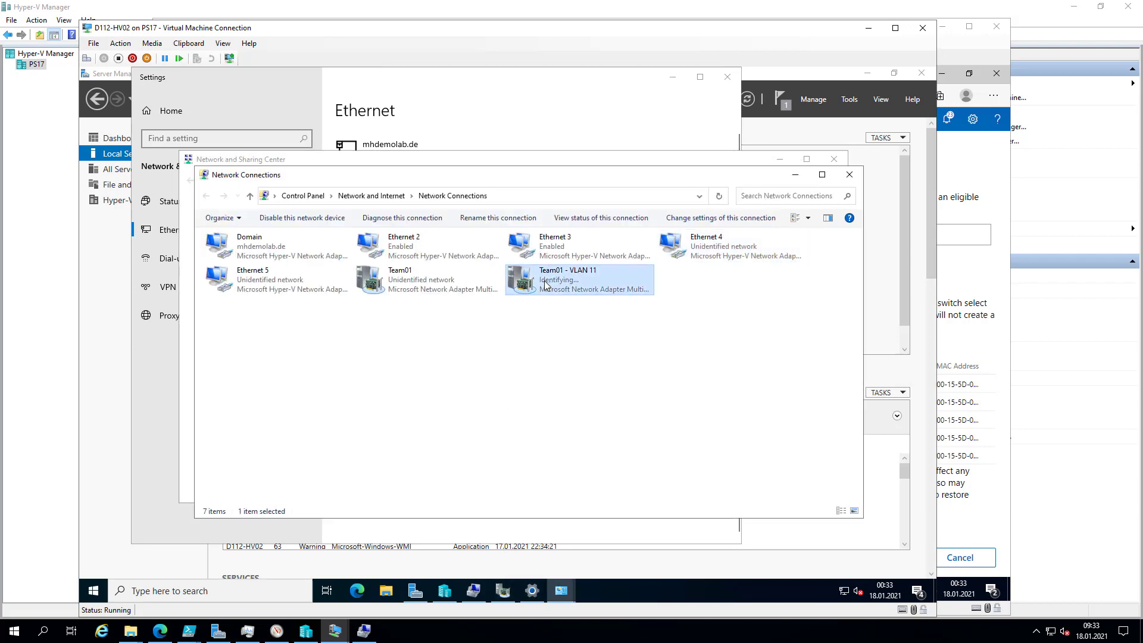
pyautogui.click(687, 637)
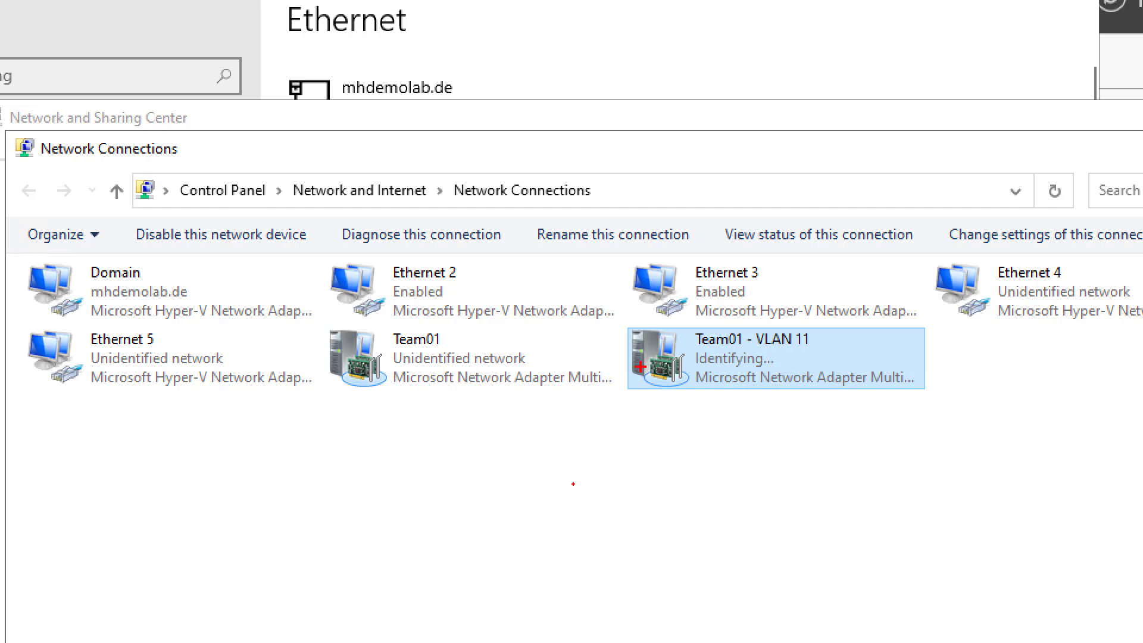
pyautogui.moveTo(624, 325)
pyautogui.mouseDown()
pyautogui.moveTo(710, 368)
pyautogui.moveTo(945, 394)
pyautogui.mouseUp()
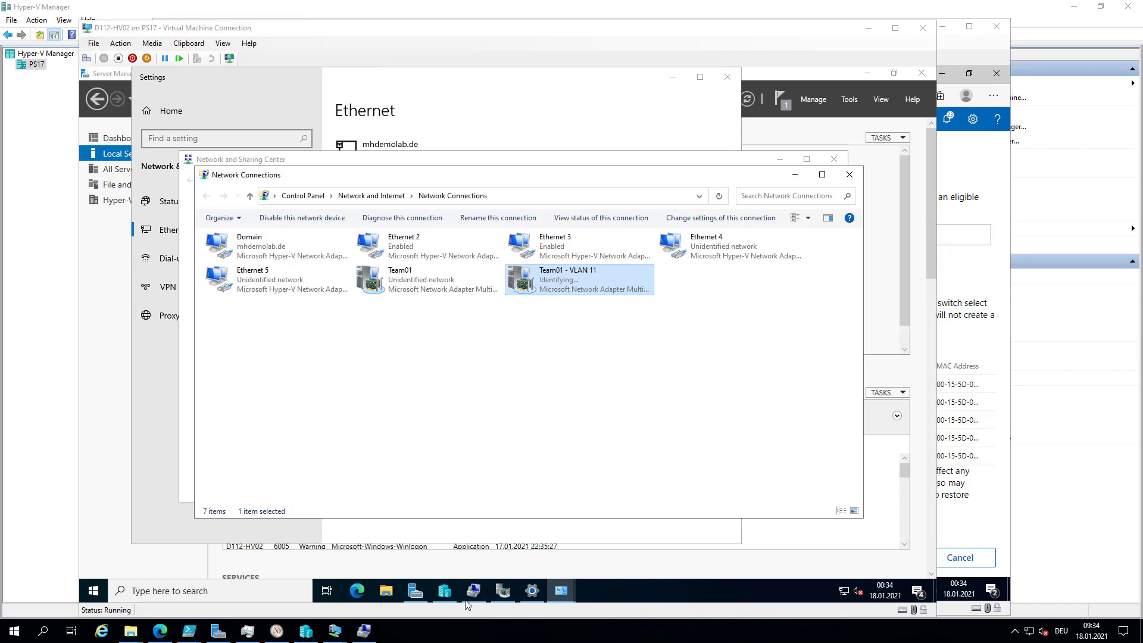
pyautogui.click(415, 596)
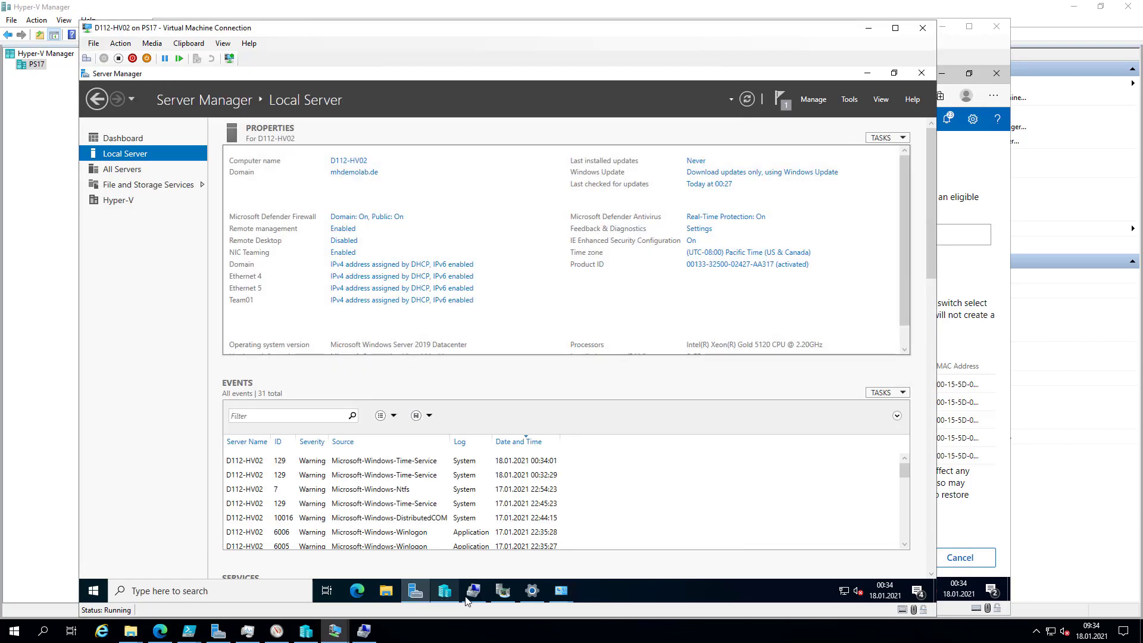
pyautogui.click(510, 598)
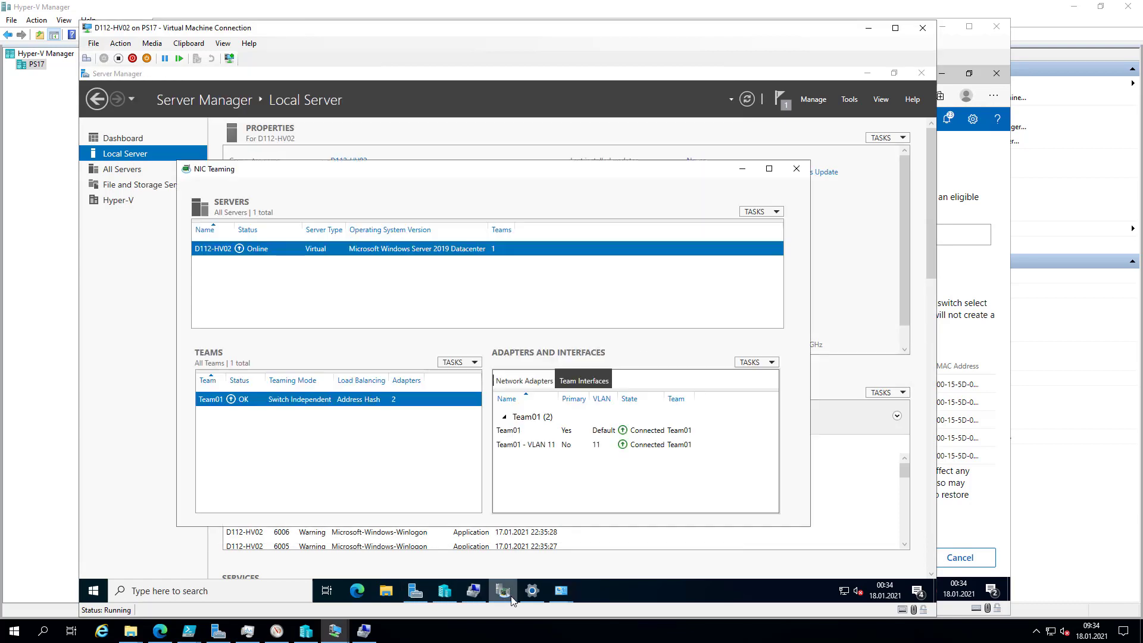
# - In NIC Teaming, delete the Team01 - VLAN 11 team interface and the Team01 team, and return to Server Manager
pyautogui.rightClick(556, 447)
pyautogui.click(588, 453)
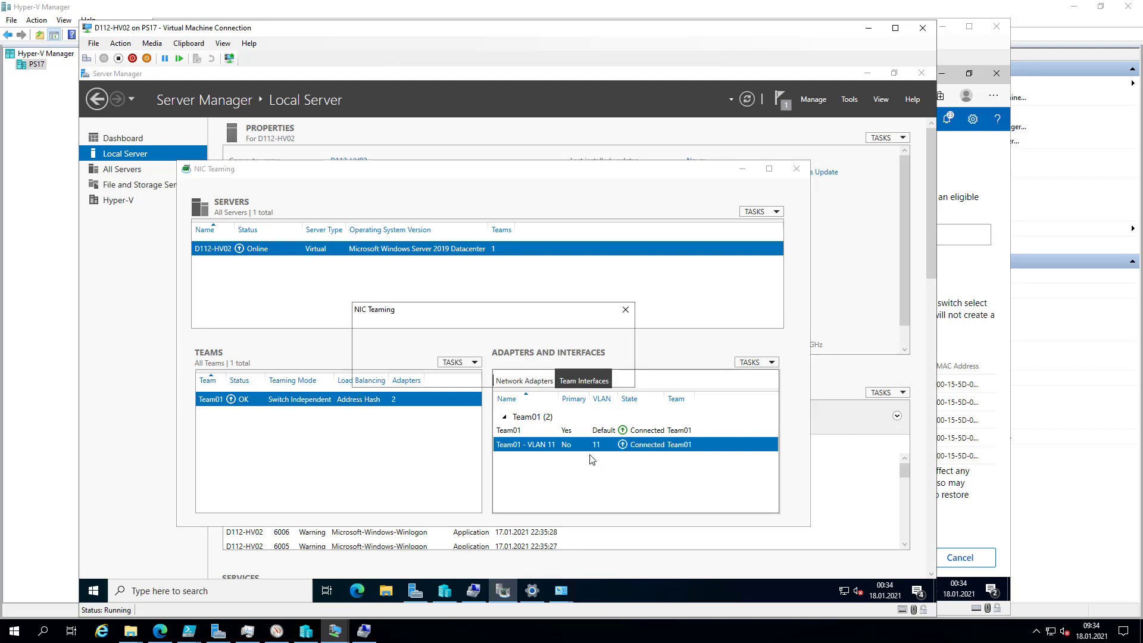
pyautogui.click(523, 375)
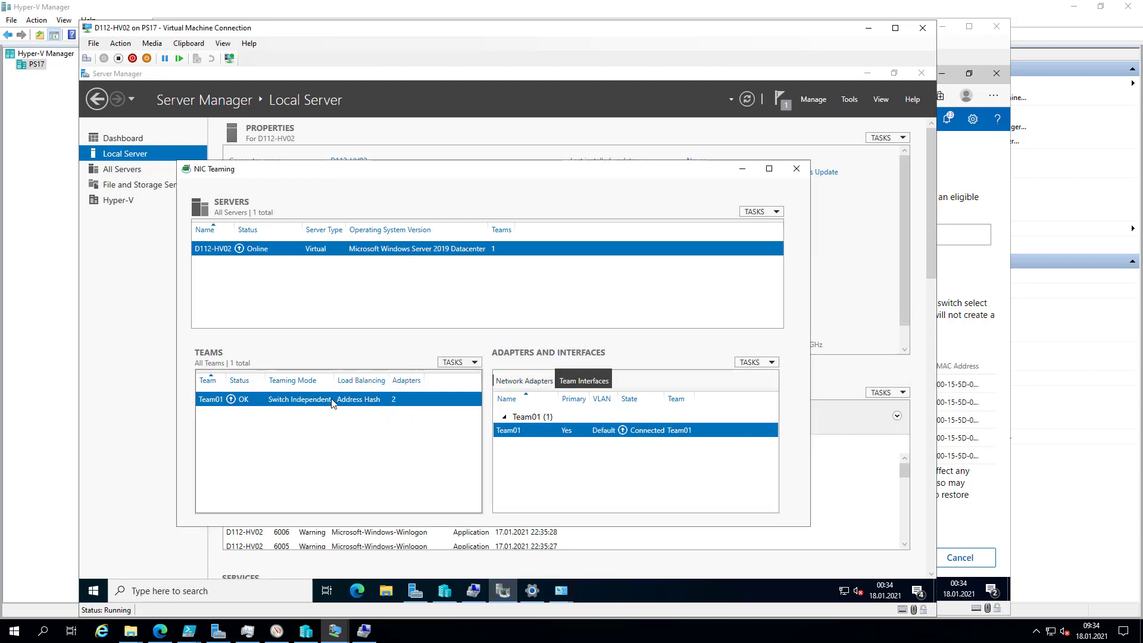
pyautogui.rightClick(332, 399)
pyautogui.click(391, 407)
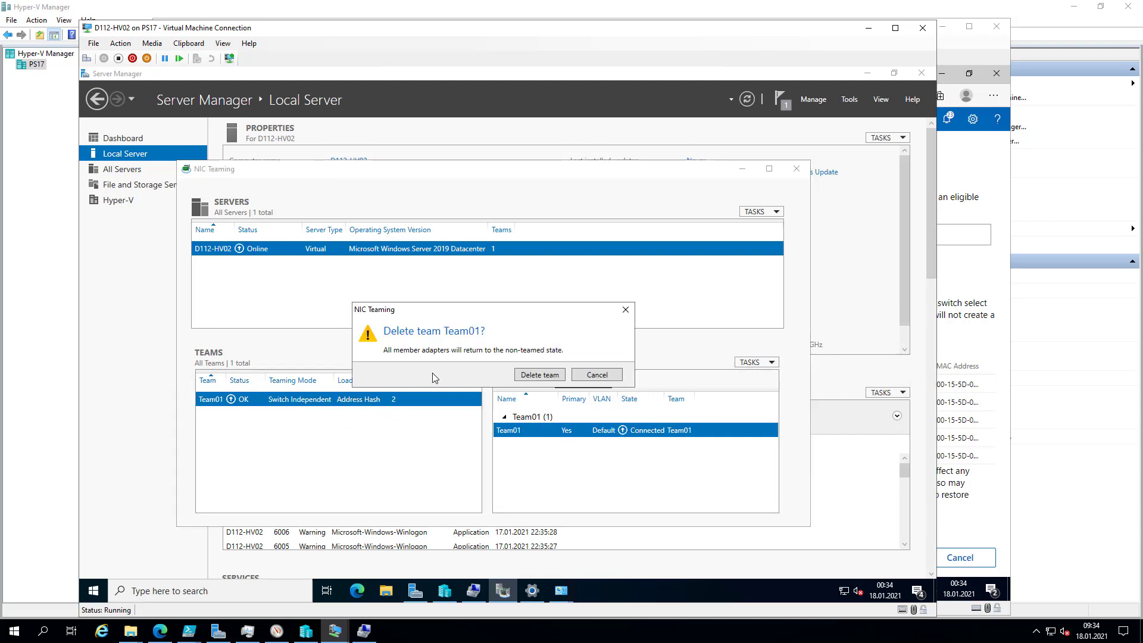
pyautogui.press('Return')
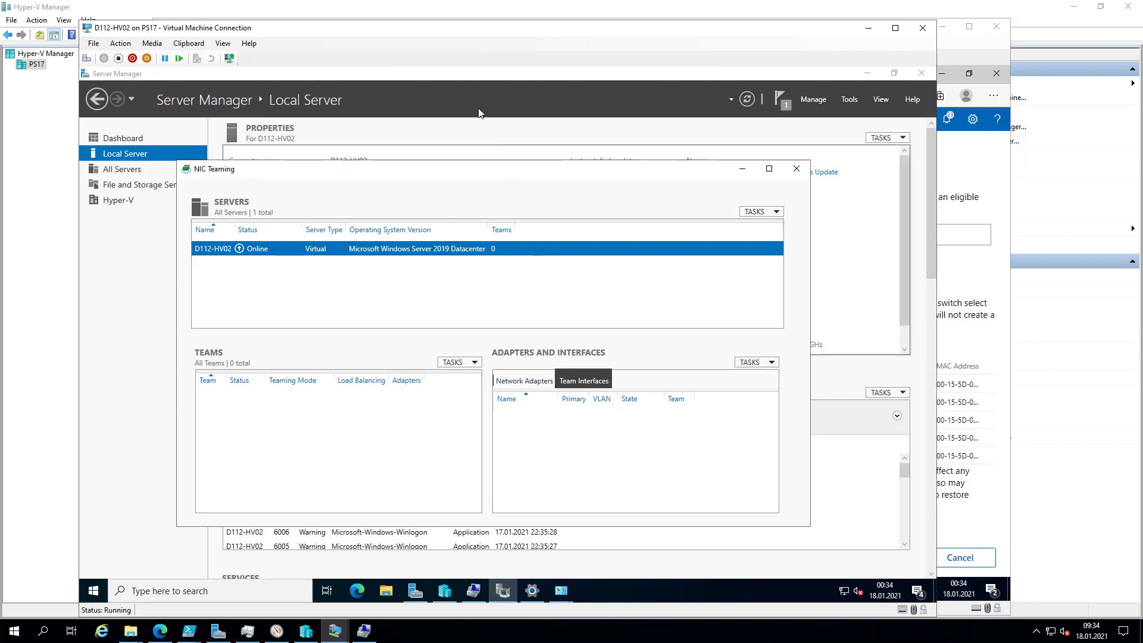
pyautogui.click(109, 302)
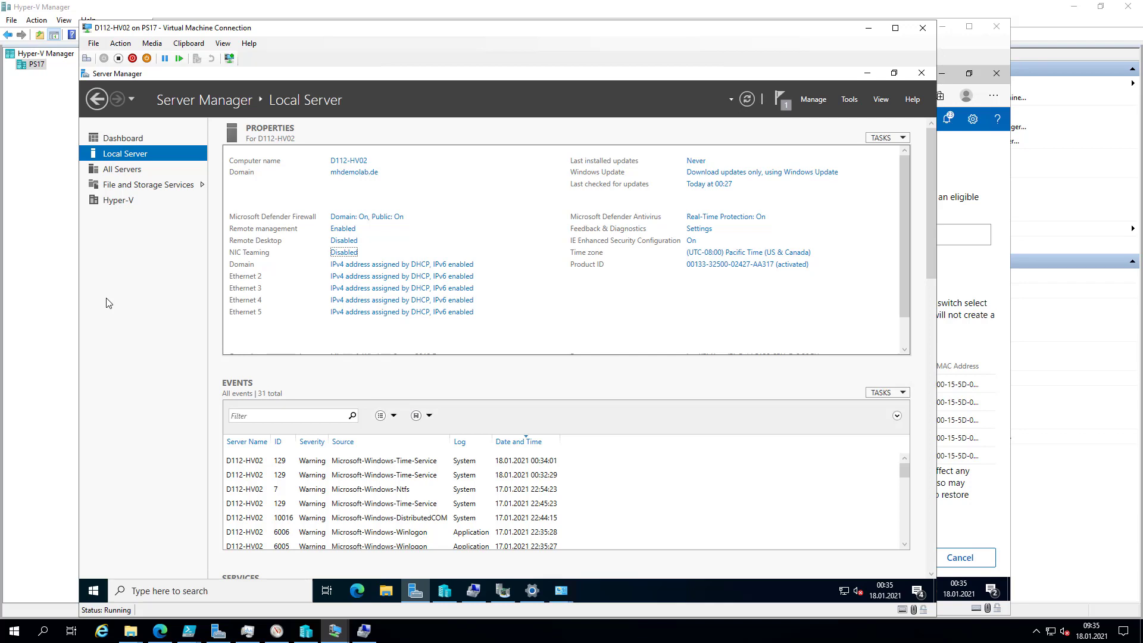
# - Switch to the D112-WAC01 virtual machine and read the SET adapter requirements in the new virtual switch form
pyautogui.click(337, 636)
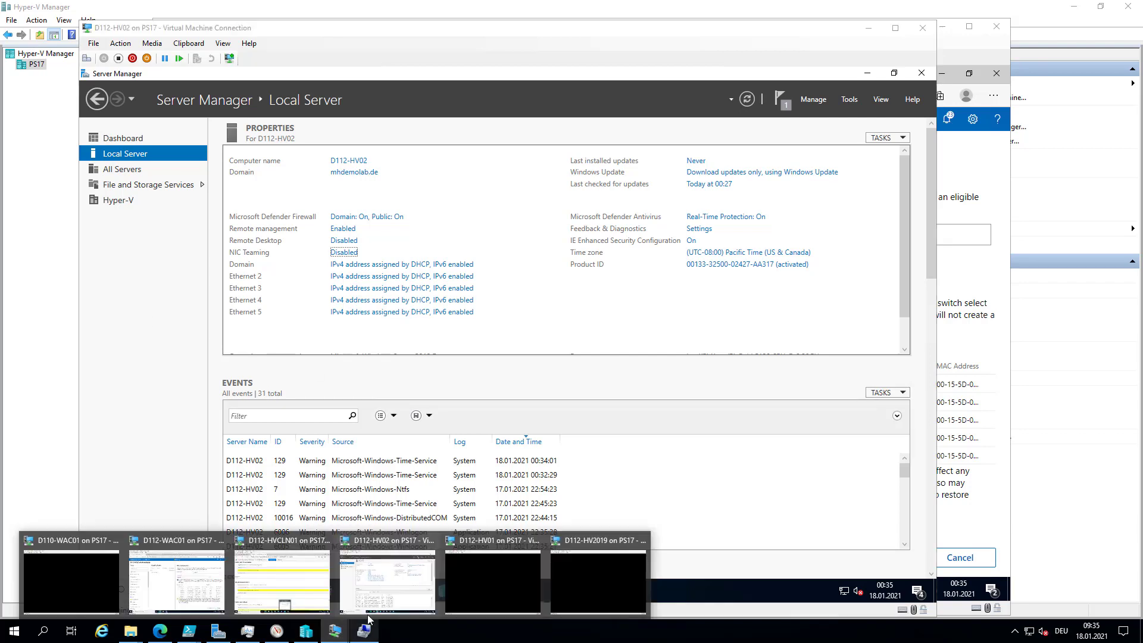
pyautogui.click(194, 587)
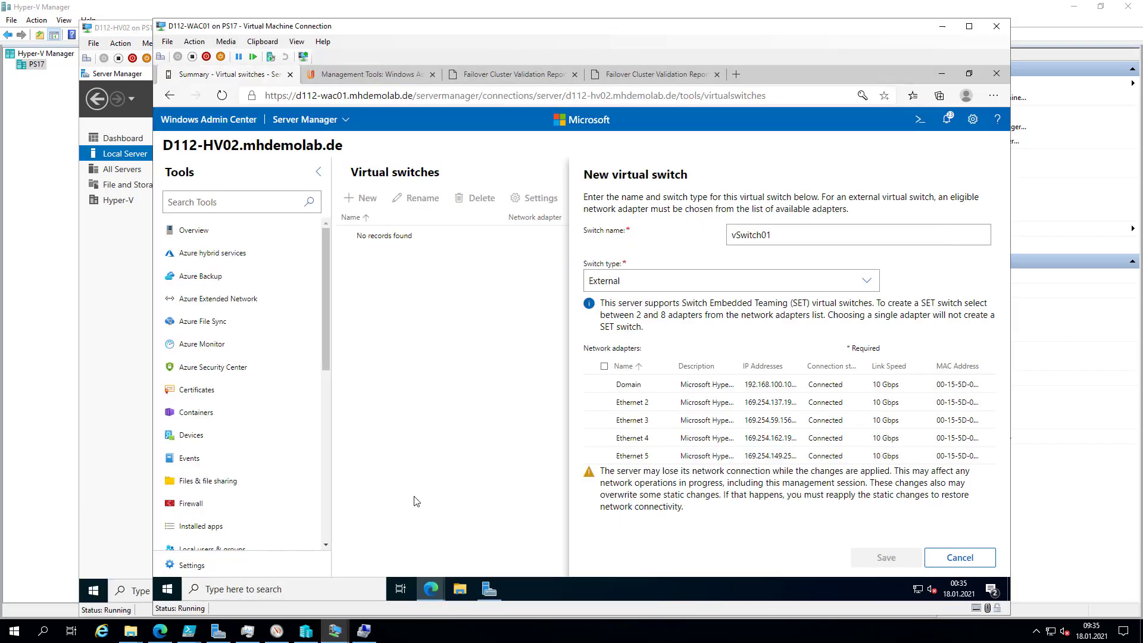
pyautogui.click(792, 639)
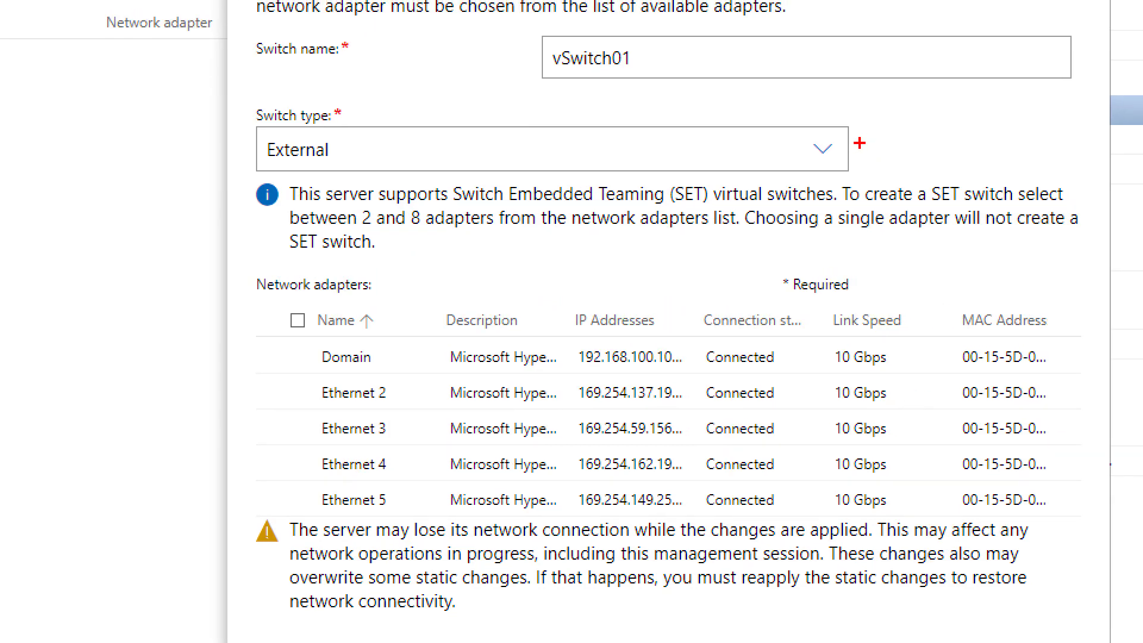
pyautogui.moveTo(835, 180)
pyautogui.mouseDown()
pyautogui.moveTo(976, 204)
pyautogui.moveTo(1091, 206)
pyautogui.mouseUp()
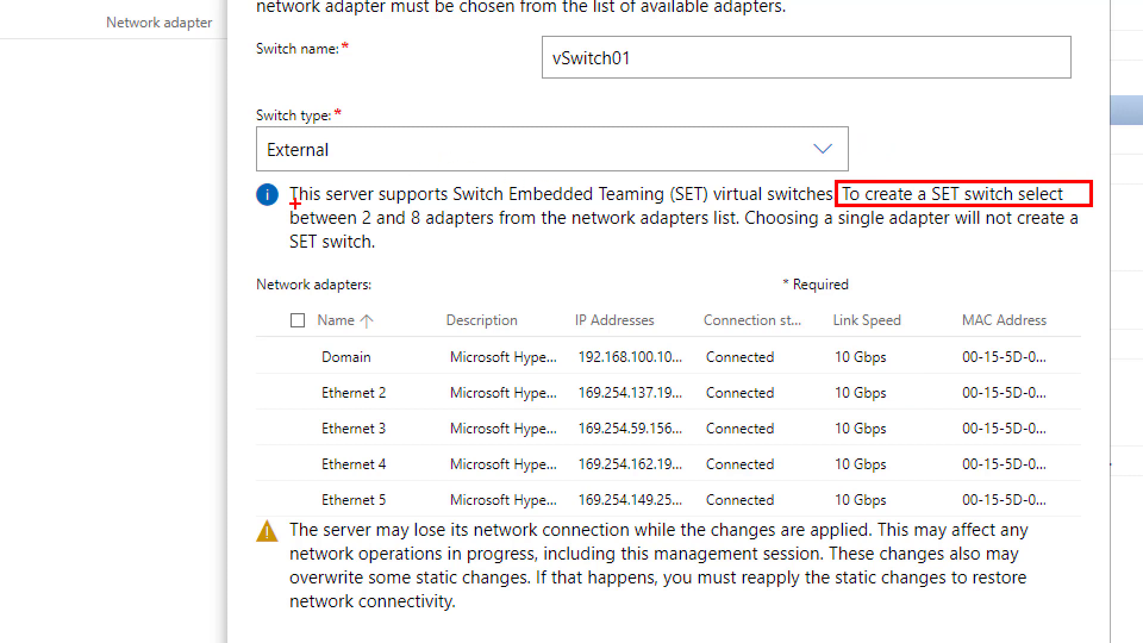
pyautogui.moveTo(286, 205)
pyautogui.mouseDown()
pyautogui.moveTo(332, 224)
pyautogui.moveTo(759, 229)
pyautogui.moveTo(748, 230)
pyautogui.mouseUp()
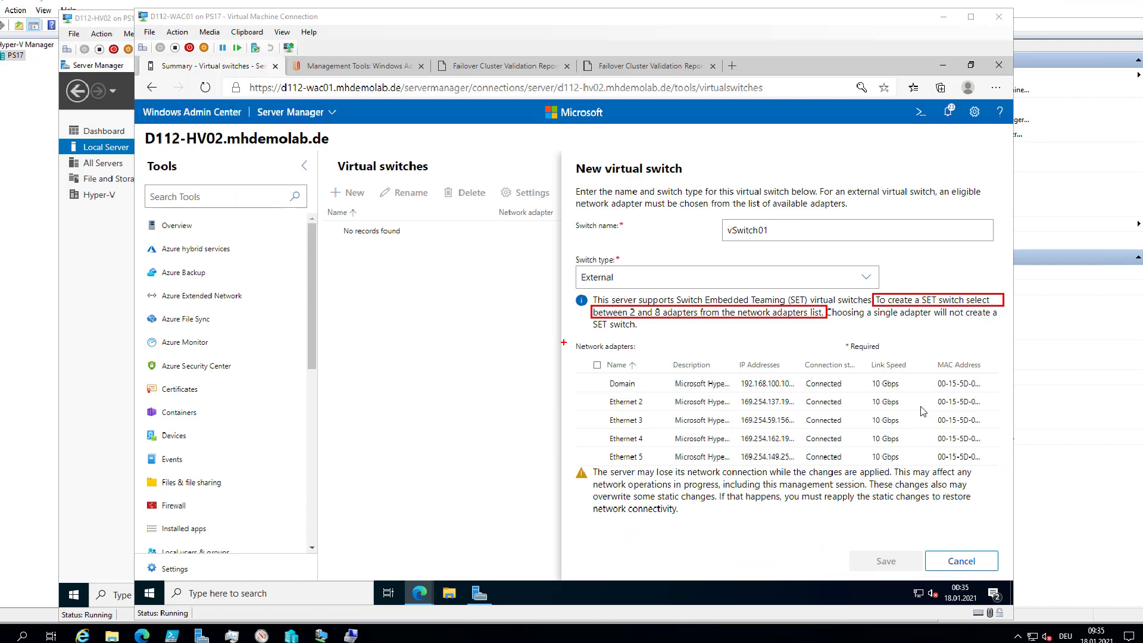
# - Create the external switch vSwitch01 as a SET switch from Ethernet 2 and Ethernet 3, keeping the Dynamic load balancing algorithm
pyautogui.click(597, 402)
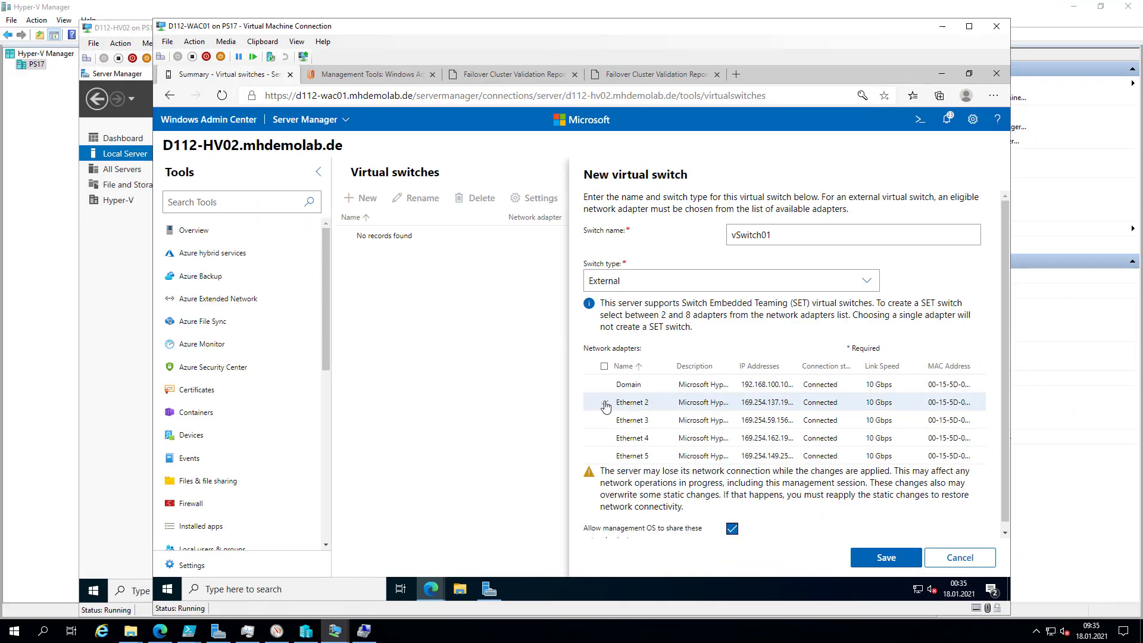
pyautogui.click(605, 420)
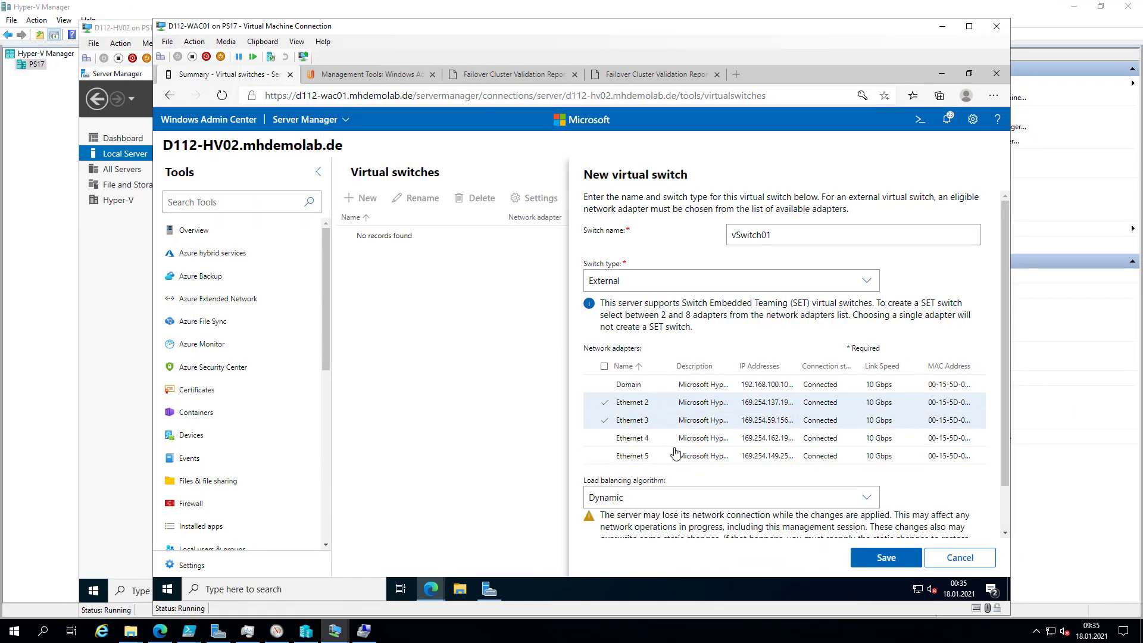
pyautogui.scroll(-1, 807, 474)
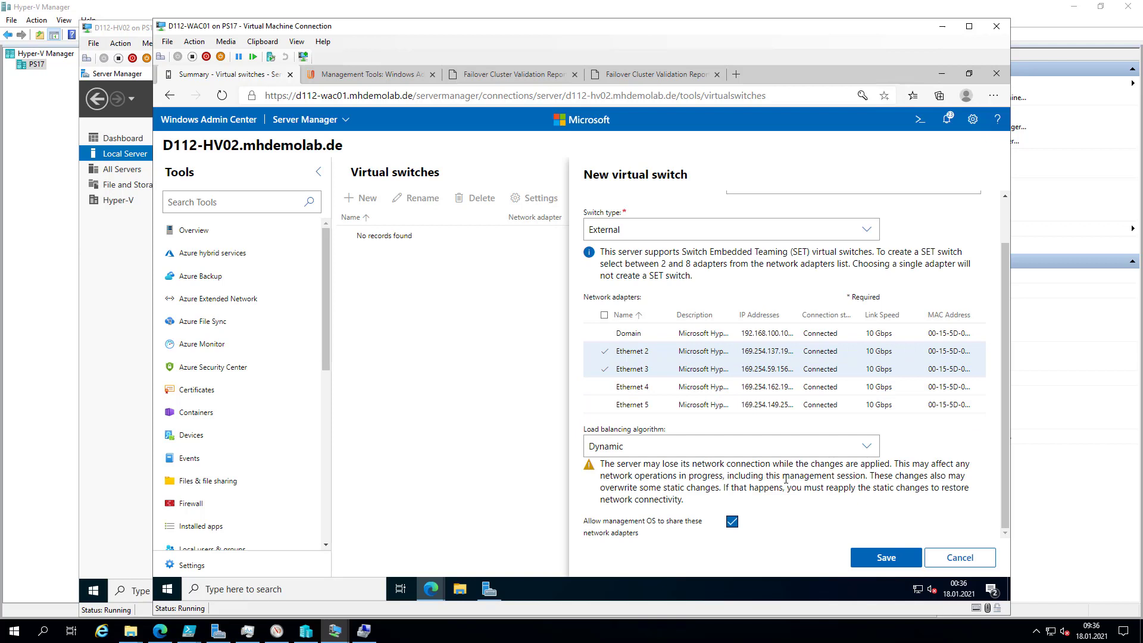
pyautogui.click(747, 450)
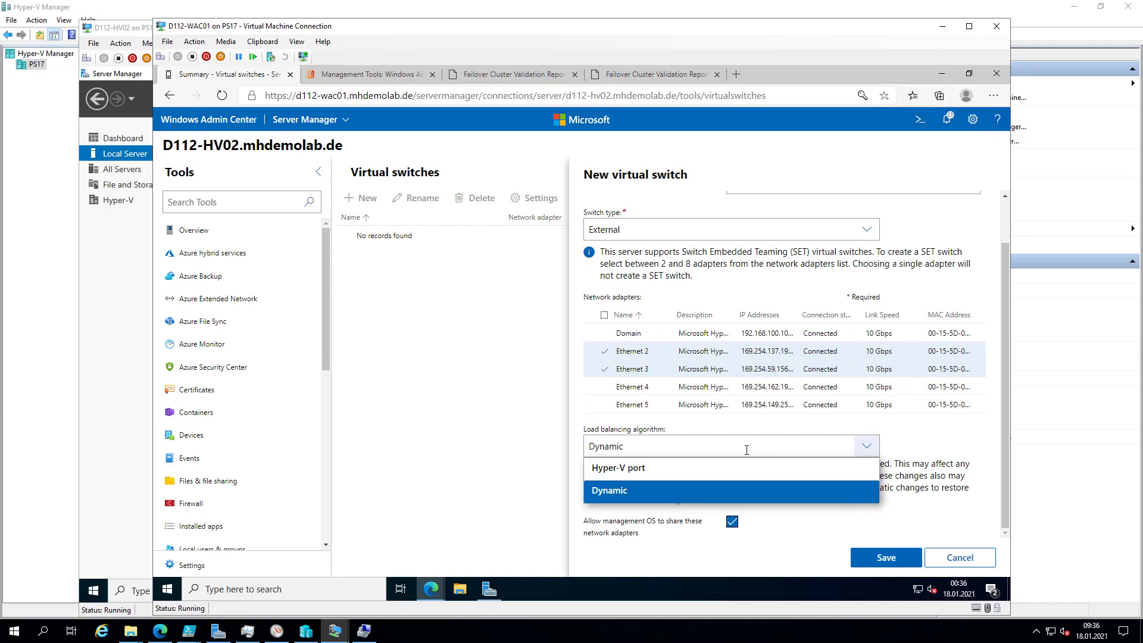
pyautogui.click(747, 451)
pyautogui.click(894, 556)
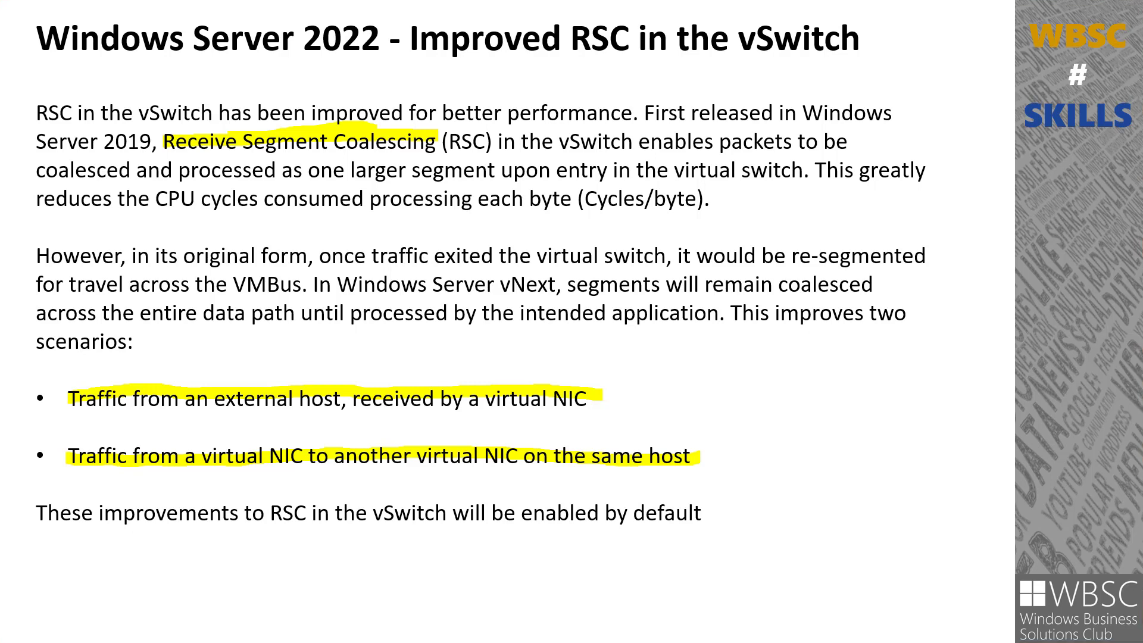
pyautogui.press('Right')
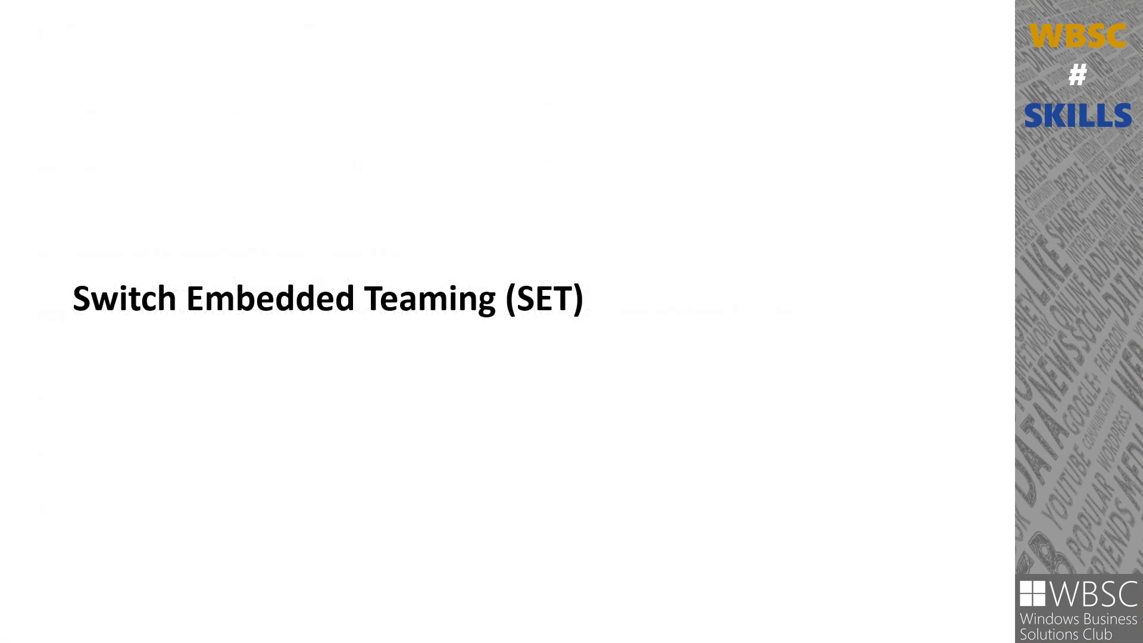
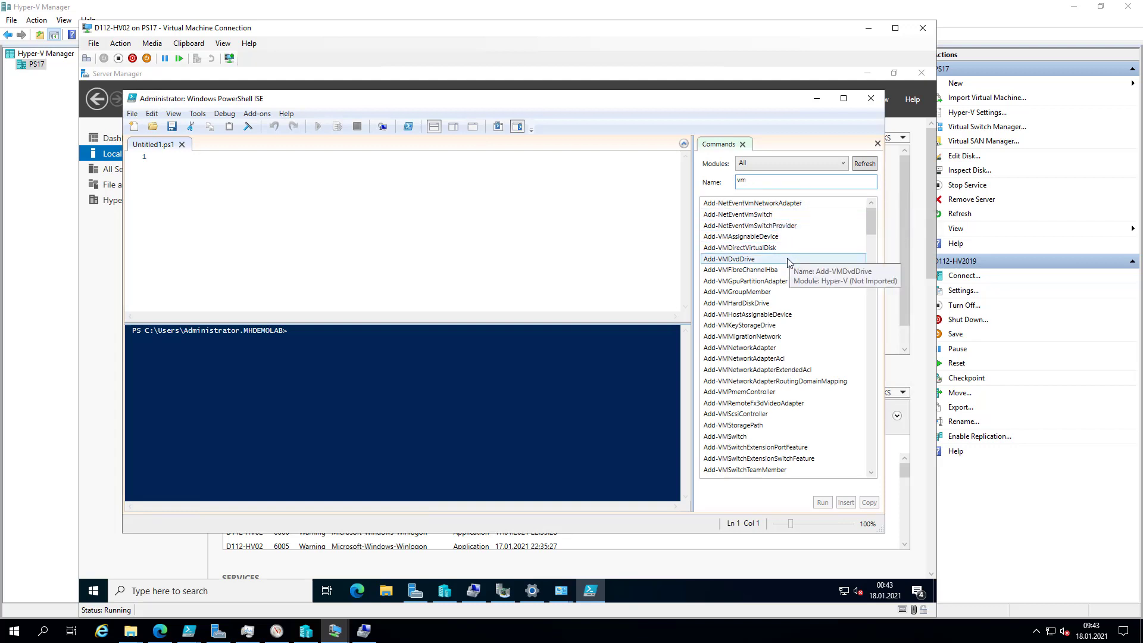
# - Select the Add-VMGpuPartitionAdapter cmdlet in the PowerShell ISE command list and examine its details
pyautogui.click(788, 282)
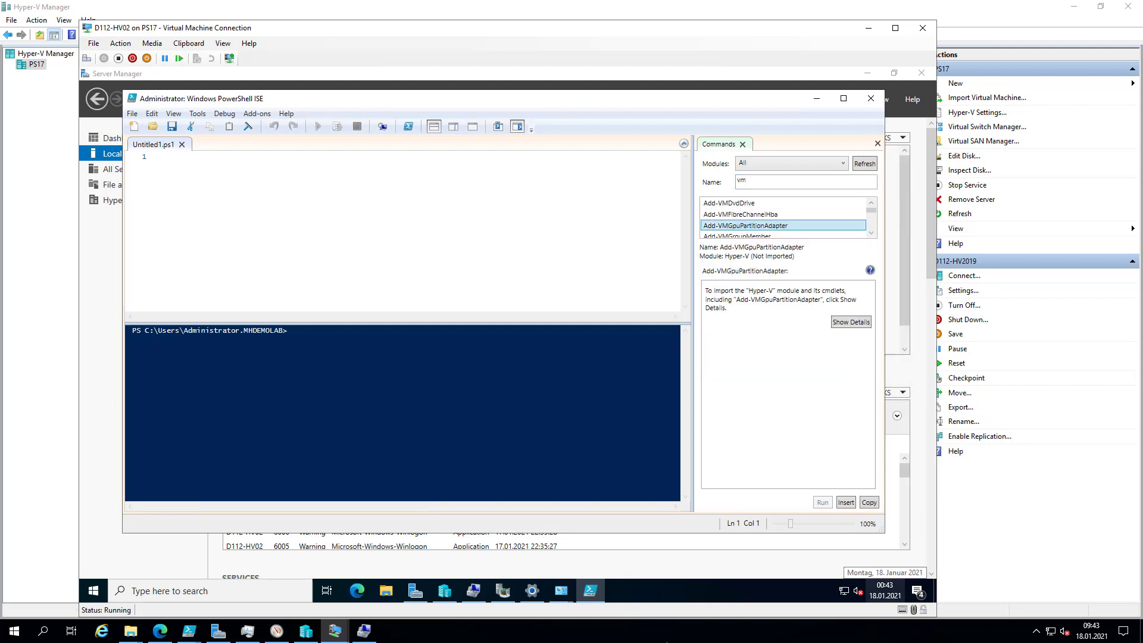
pyautogui.click(724, 632)
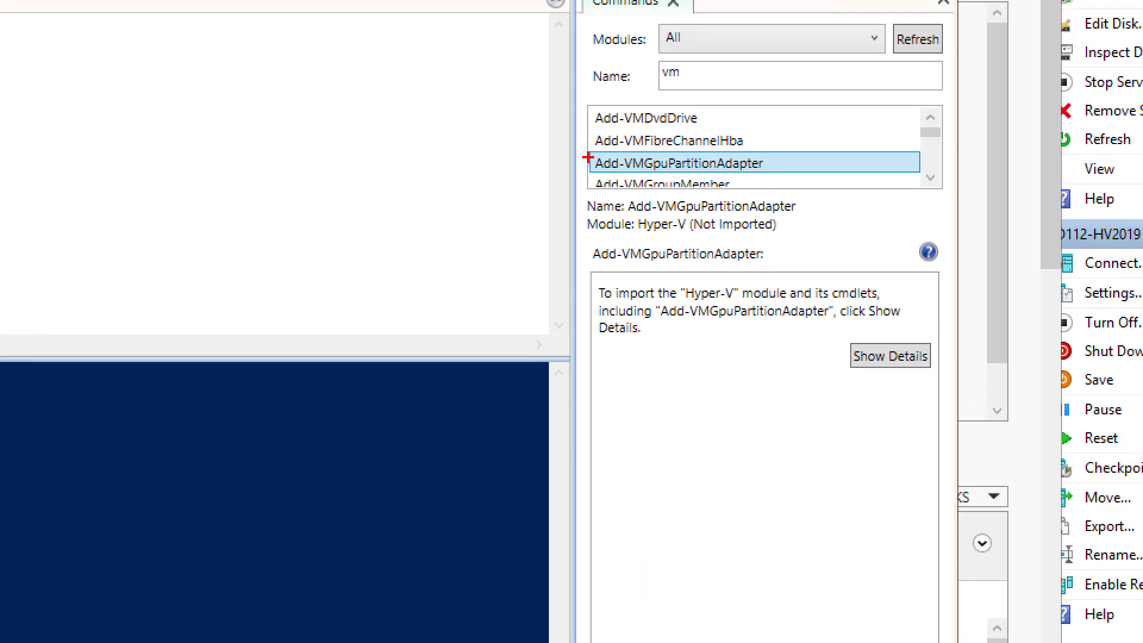
pyautogui.moveTo(586, 150)
pyautogui.mouseDown()
pyautogui.moveTo(750, 181)
pyautogui.moveTo(790, 173)
pyautogui.mouseUp()
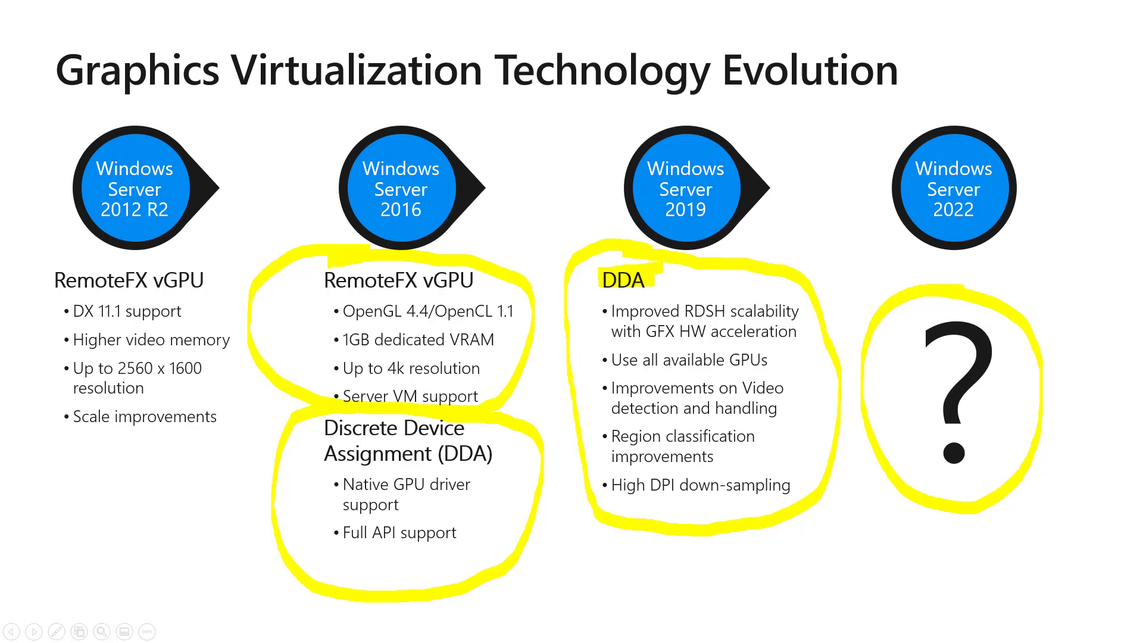
pyautogui.press('Right')
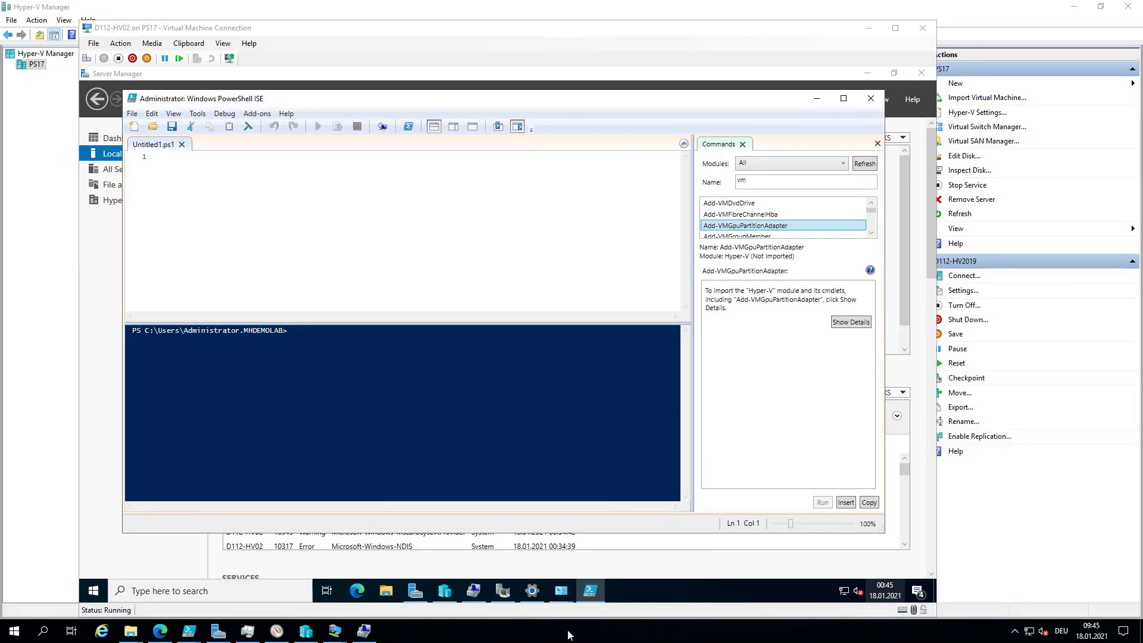
# - Switch to the D112-WAC01 virtual machine and add the server D112-HV2019 to the Windows Admin Center connections
pyautogui.moveTo(344, 637)
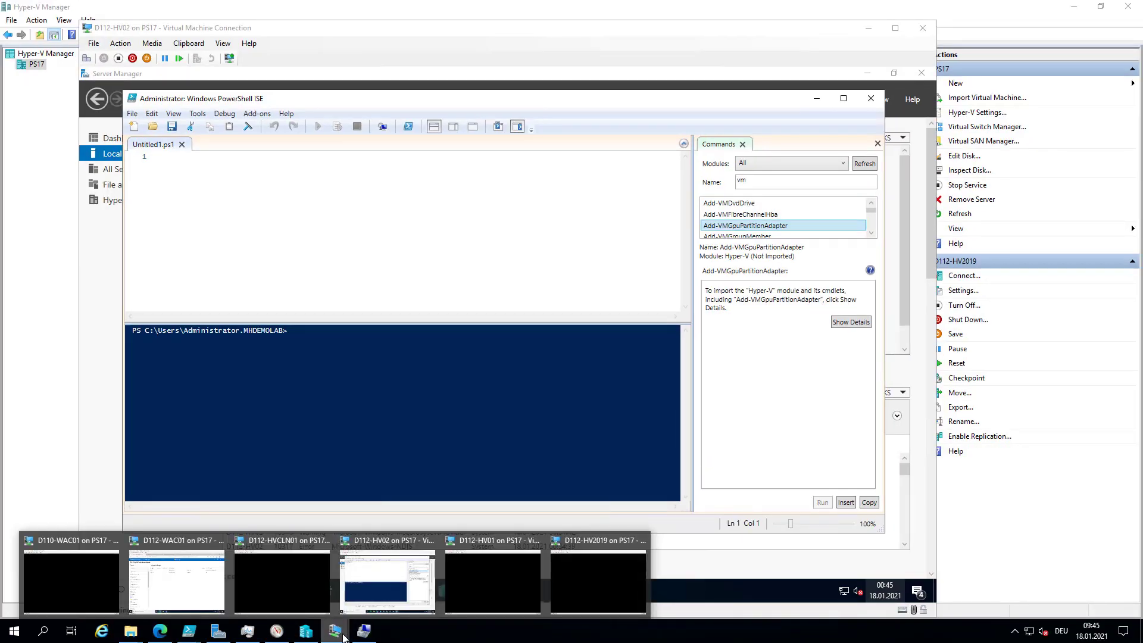
pyautogui.click(178, 581)
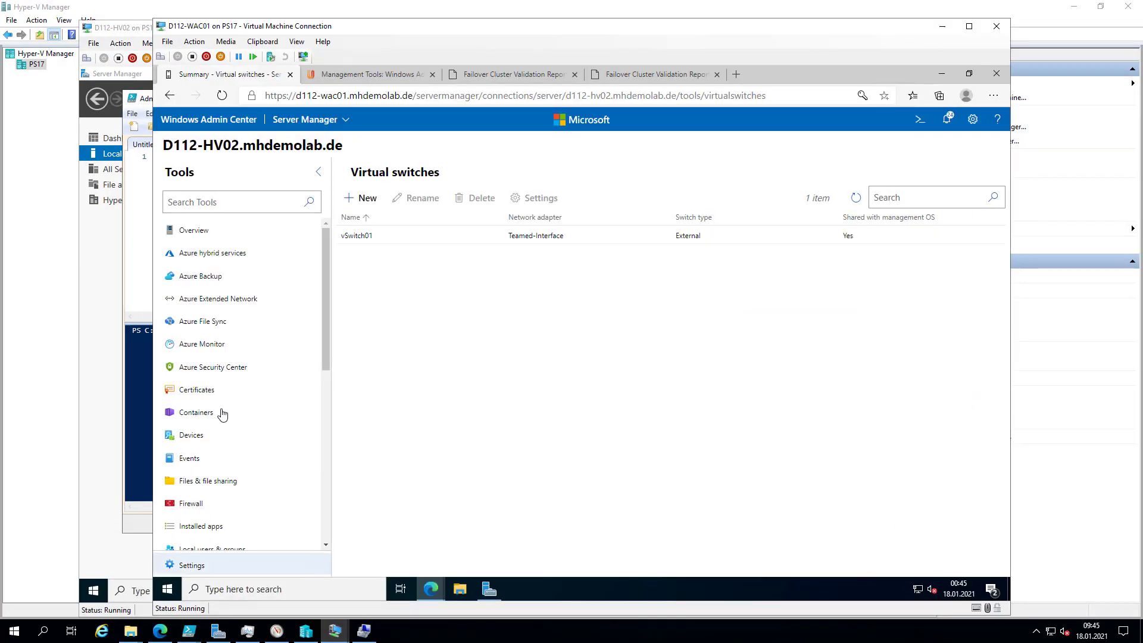
pyautogui.click(213, 122)
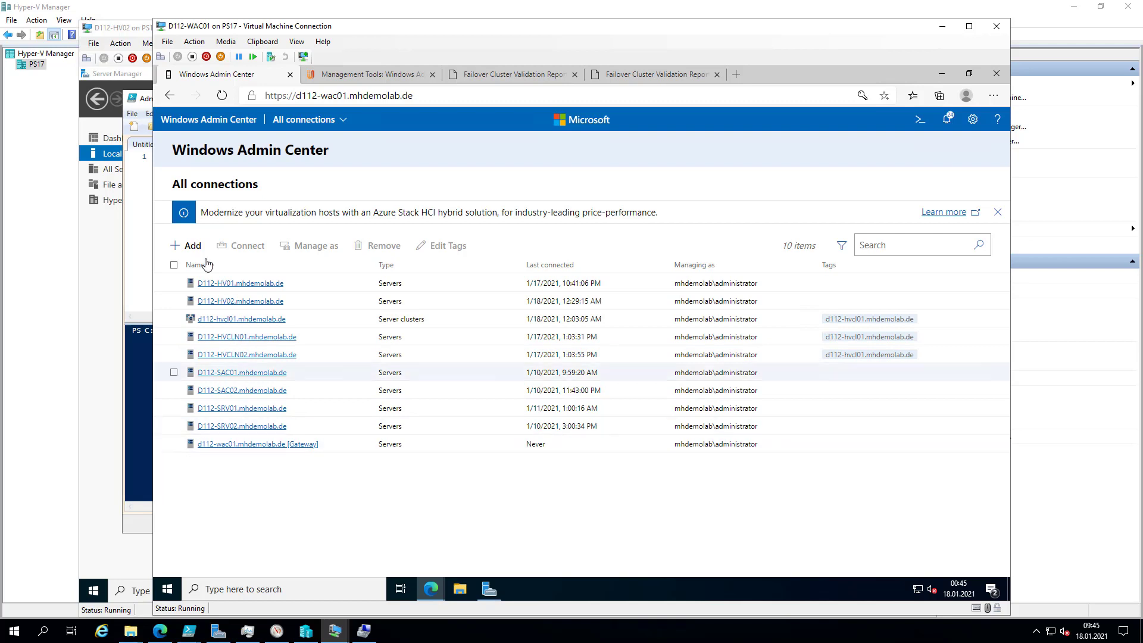
pyautogui.click(191, 245)
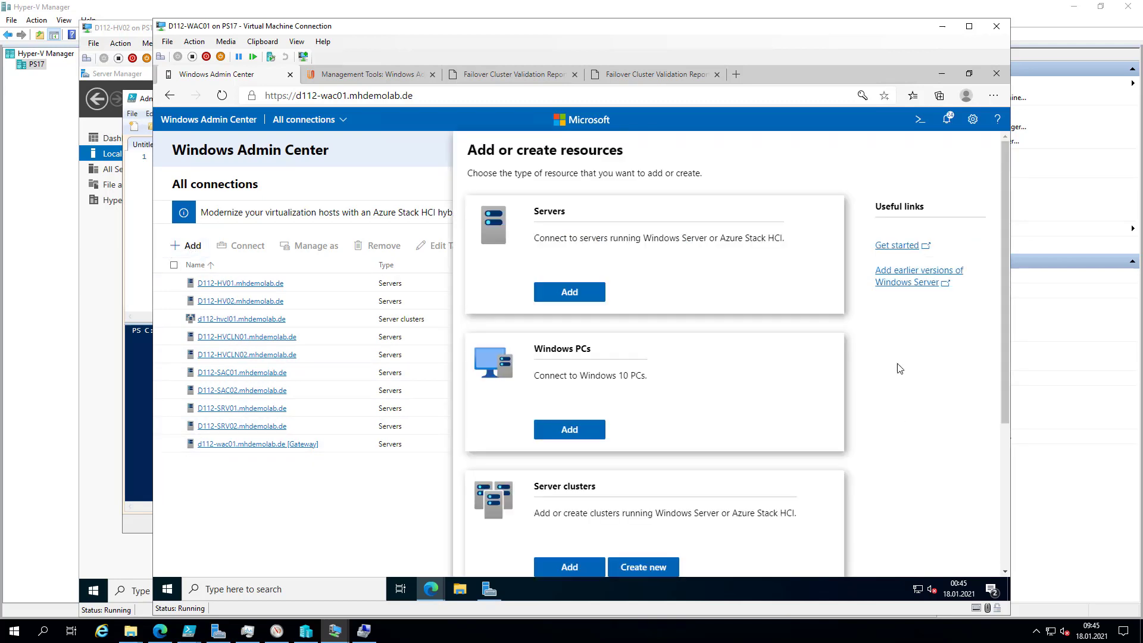
pyautogui.click(578, 299)
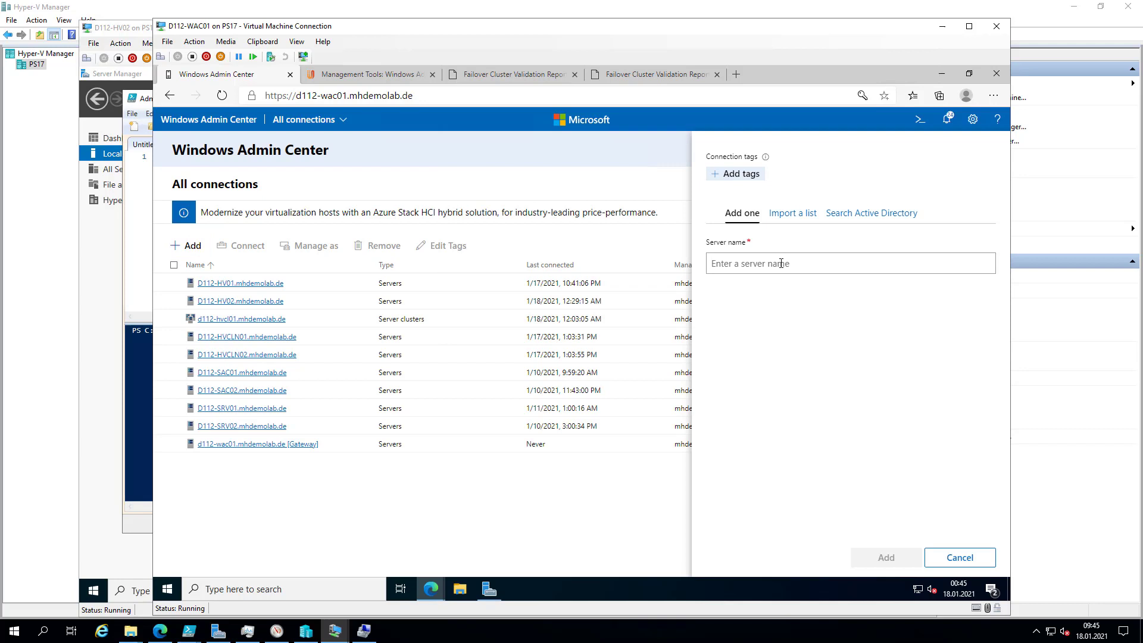
pyautogui.write('D112-')
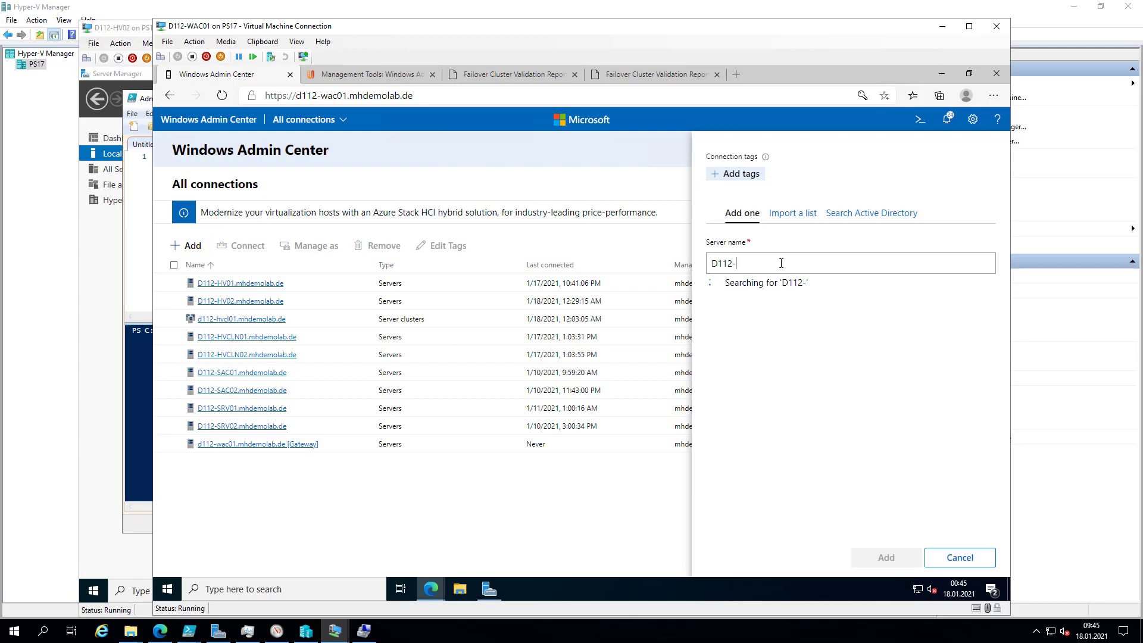
pyautogui.write('HV2019')
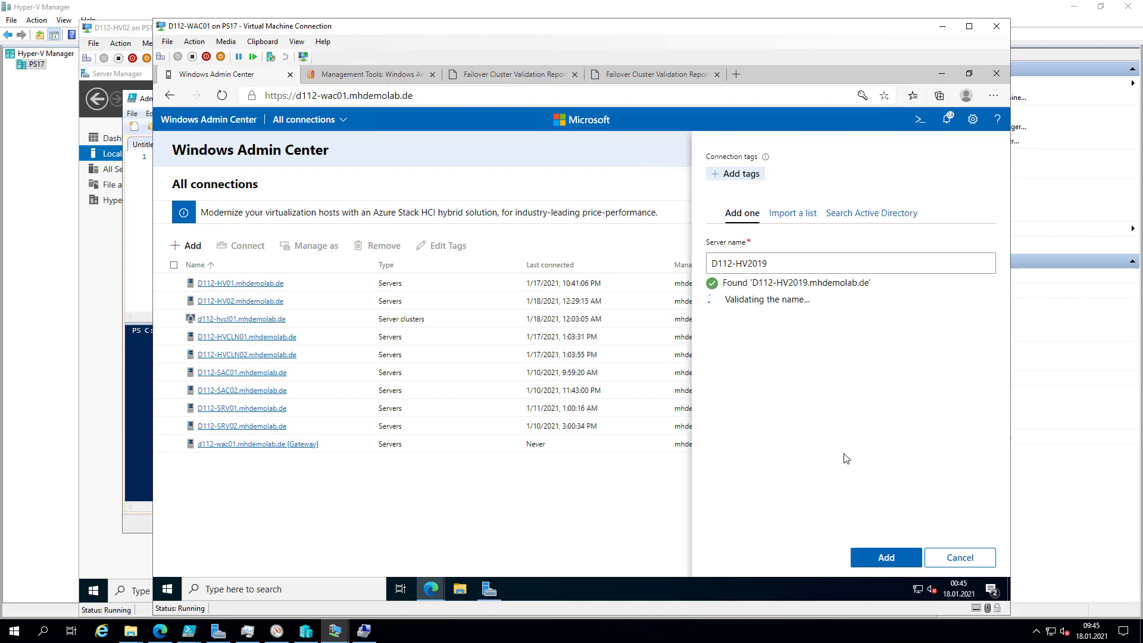
pyautogui.click(886, 558)
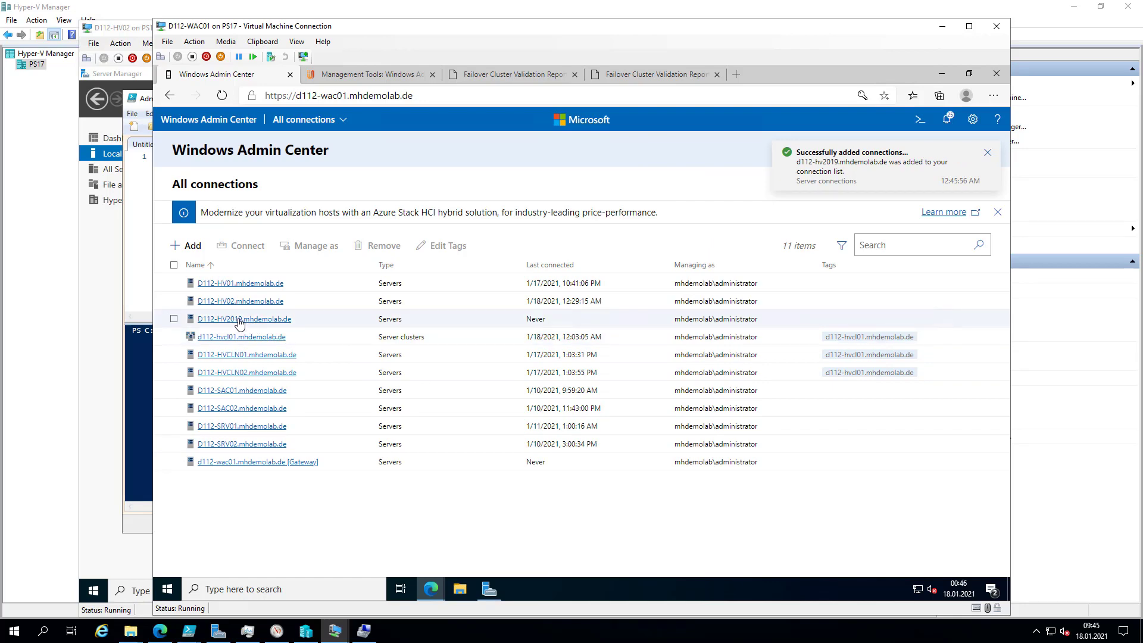
# - Switch to the D112-HV2019 virtual machine, unlock its sign-in screen and sign in with the administrator account password
pyautogui.click(335, 631)
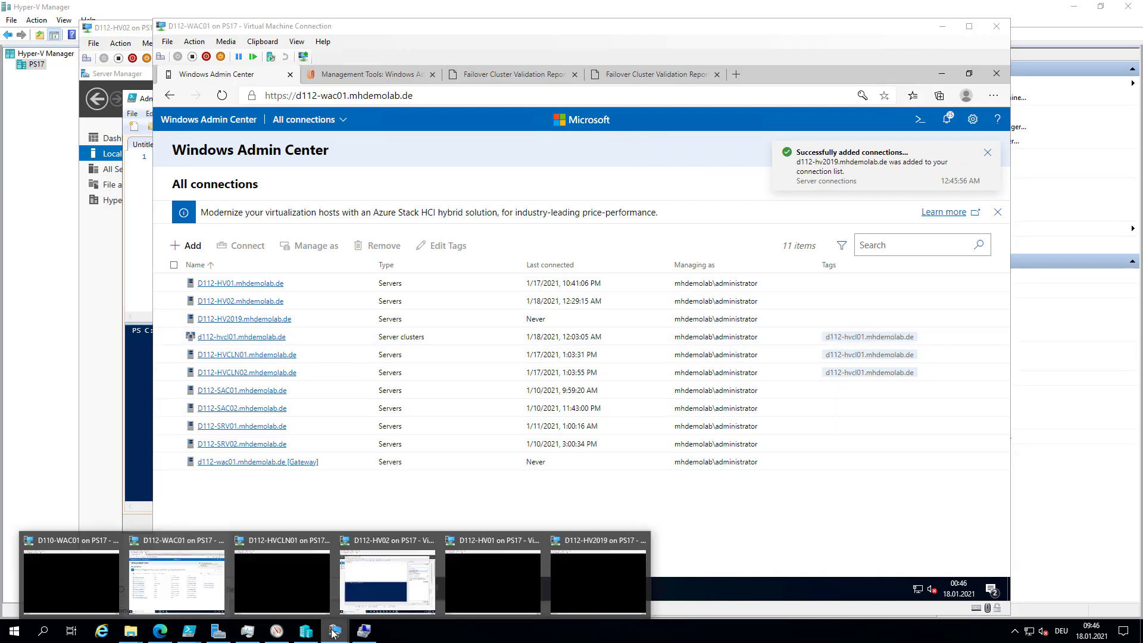
pyautogui.click(581, 579)
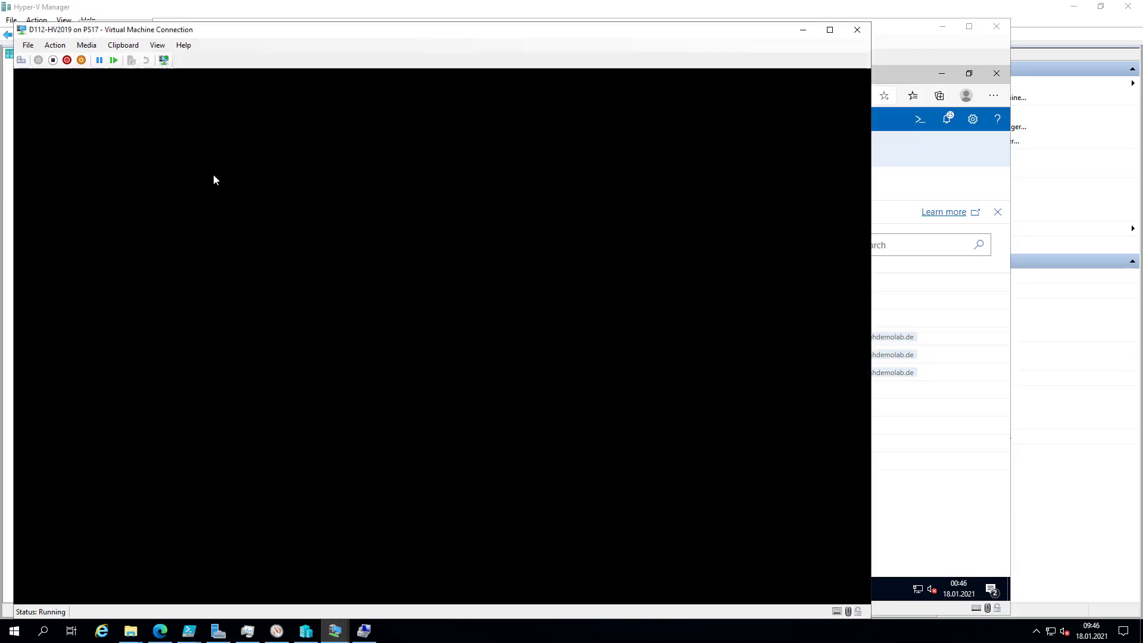
pyautogui.click(21, 59)
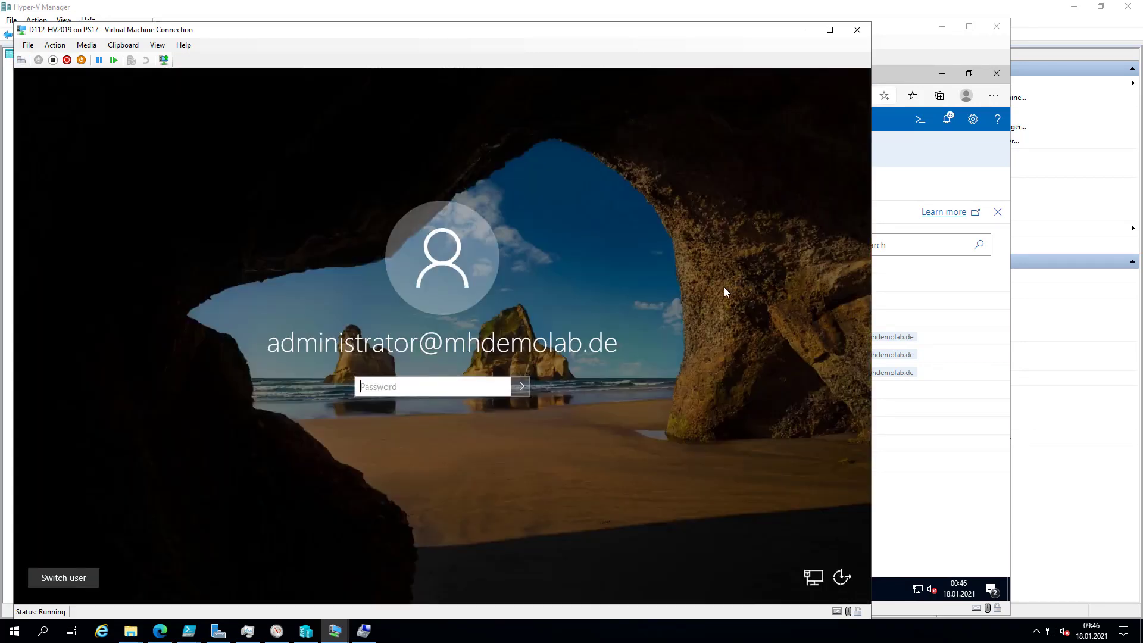
pyautogui.write('********')
pyautogui.press('Return')
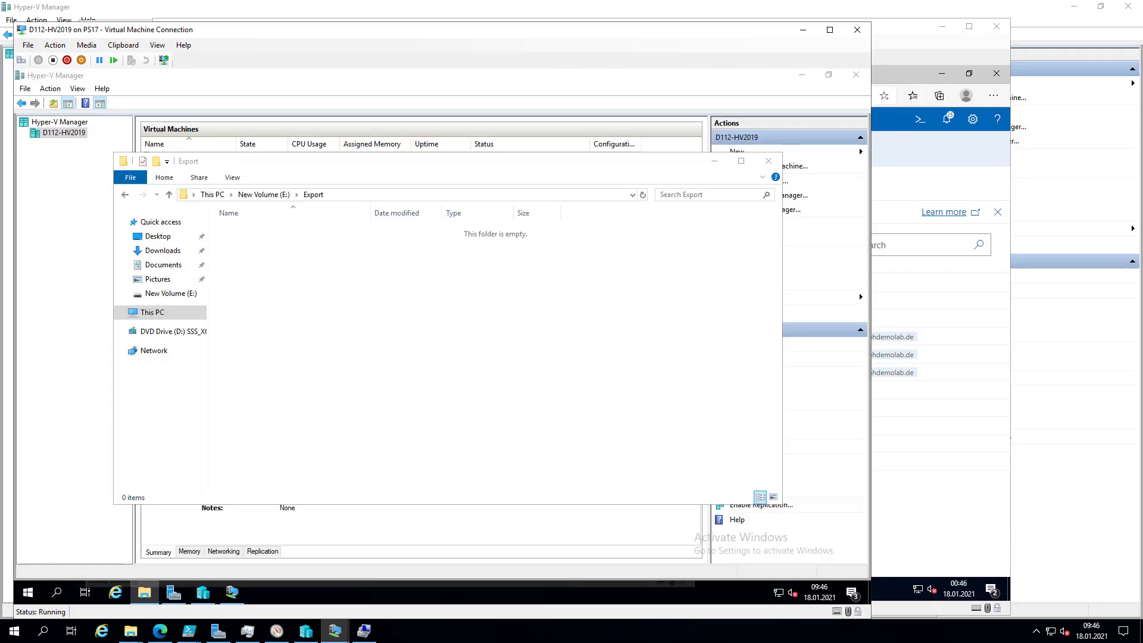
# - Try to run winver through the Windows search on D112-HV2019
pyautogui.click(28, 593)
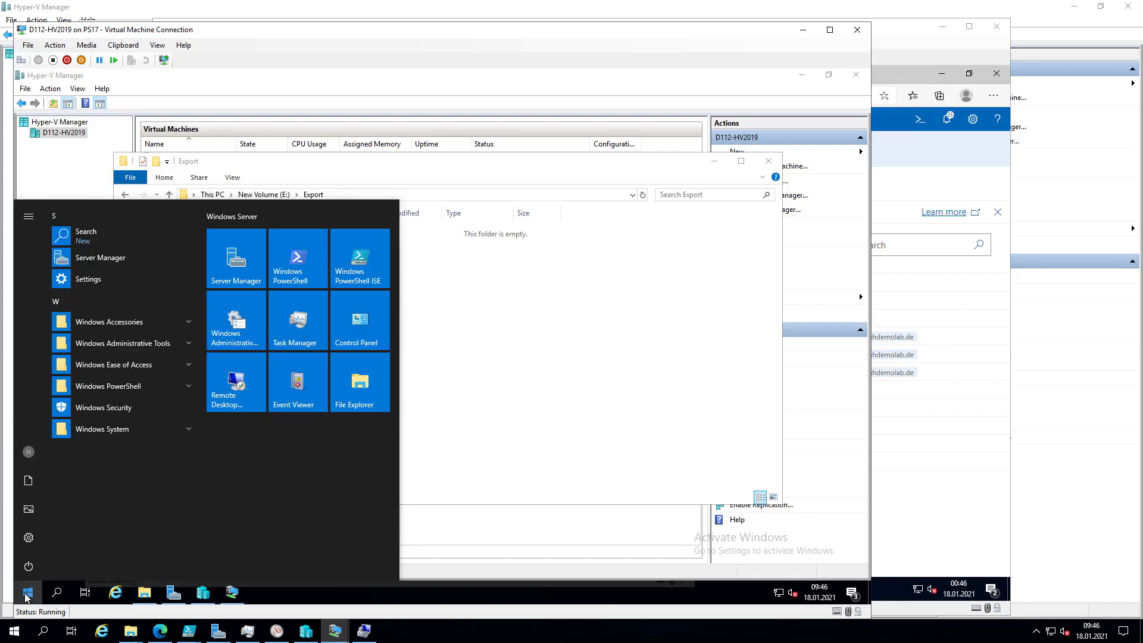
pyautogui.write('winver')
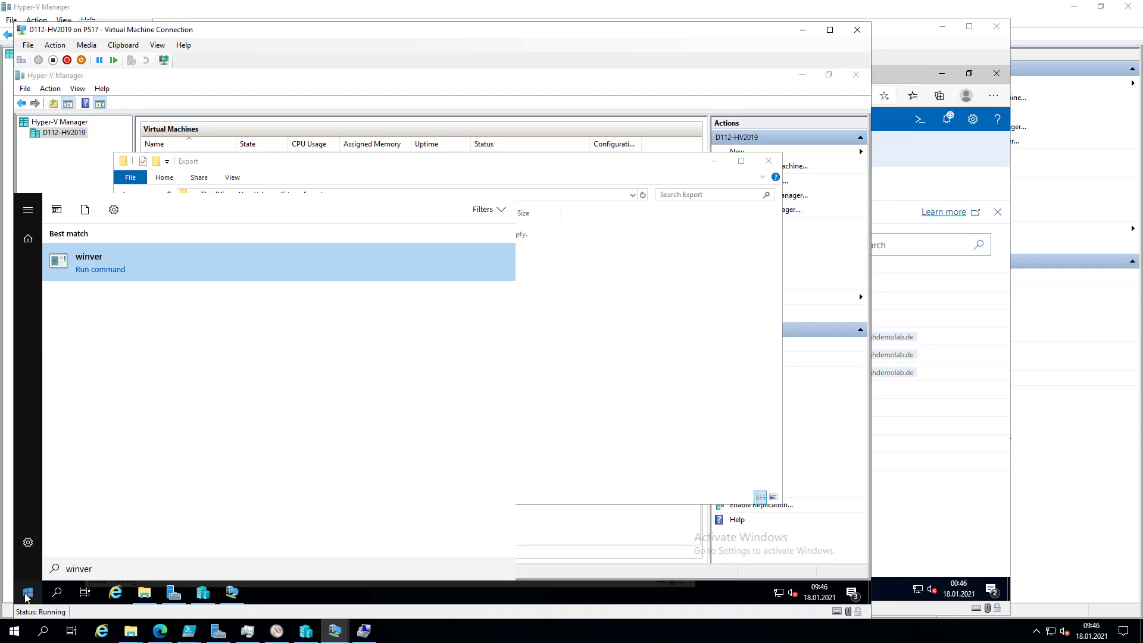
pyautogui.click(105, 264)
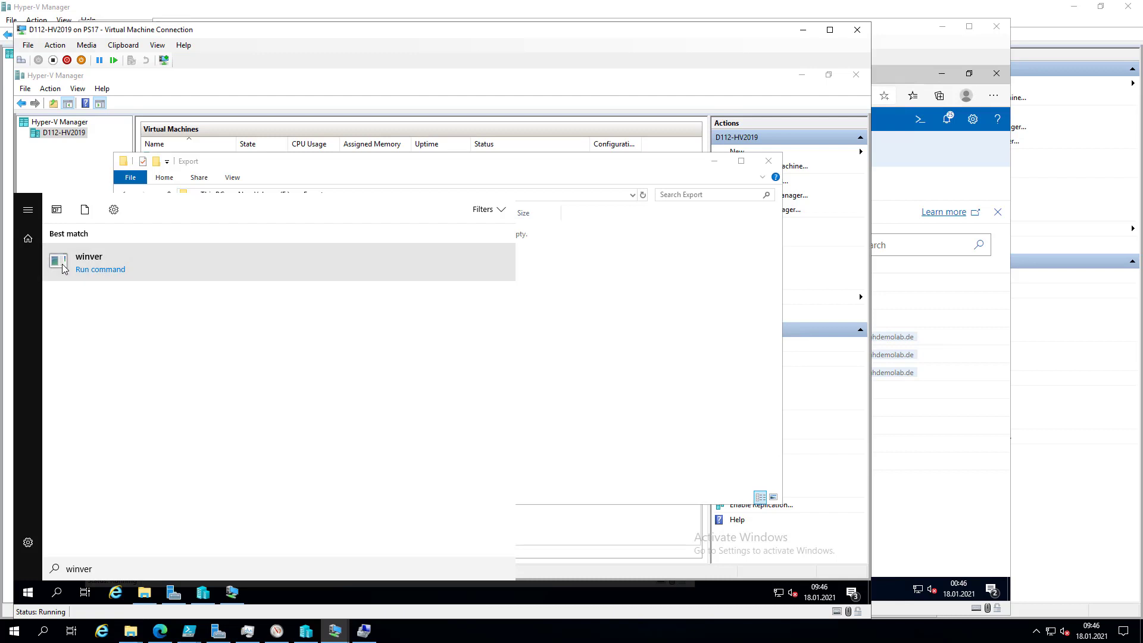
pyautogui.click(28, 593)
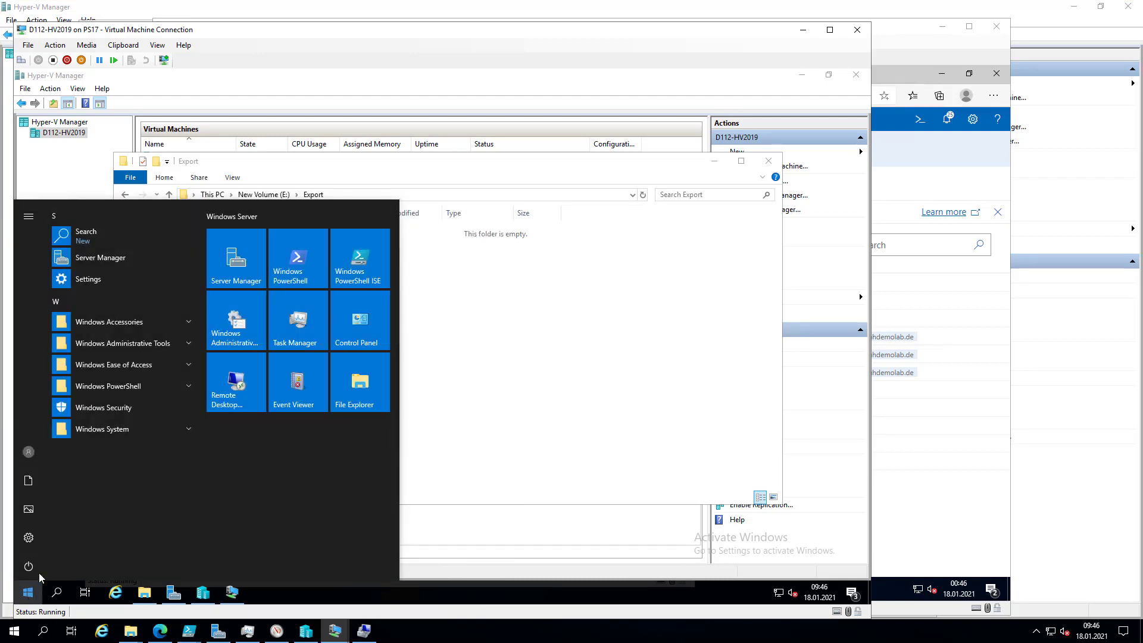
pyautogui.write('winver')
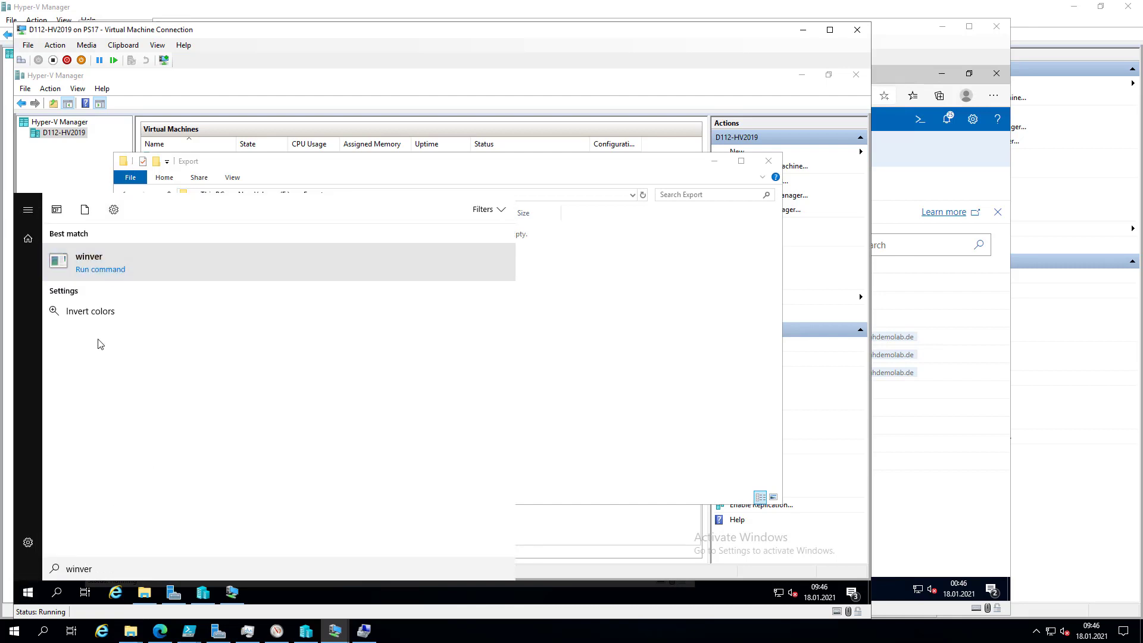
# - Run winver from a Command Prompt, examine the Windows version and OS build, and close both windows
pyautogui.click(27, 593)
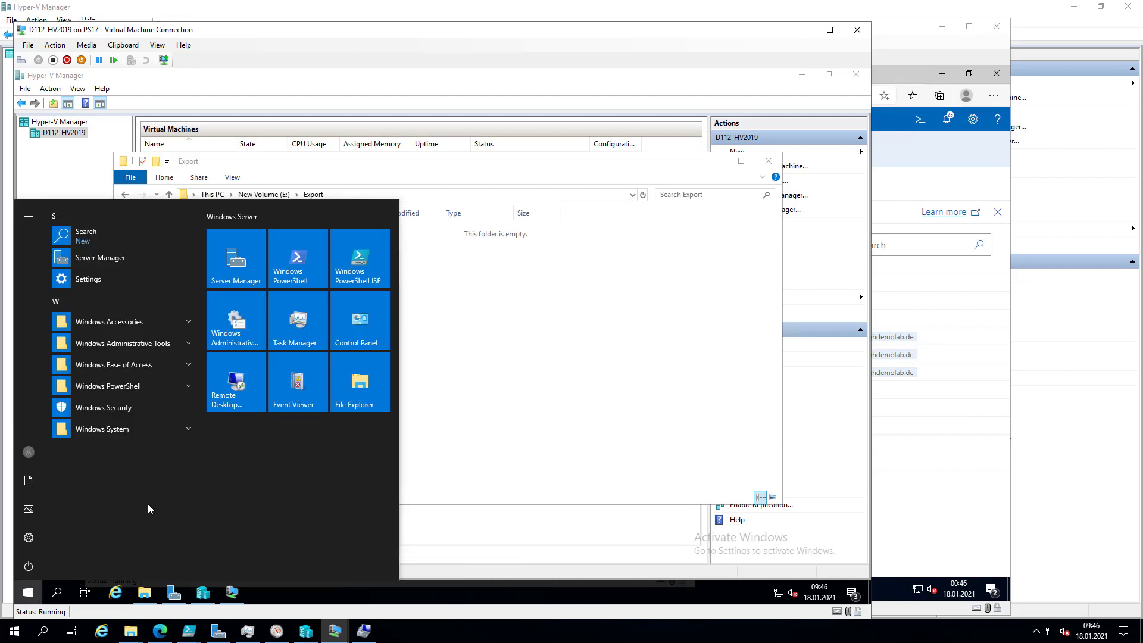
pyautogui.write('cmd')
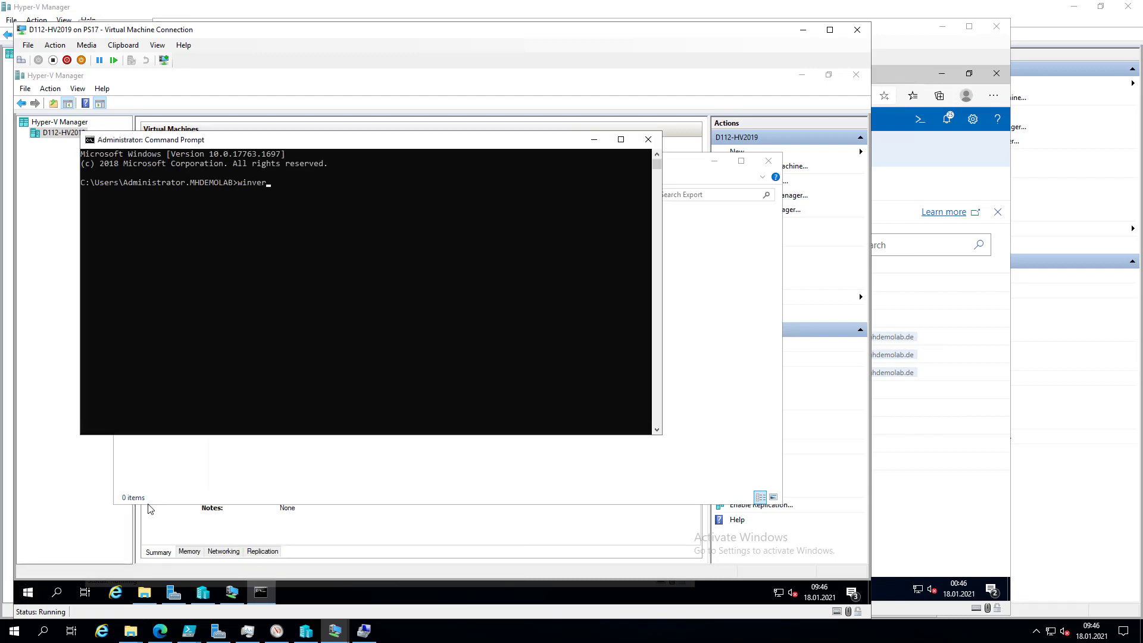
pyautogui.press('Return')
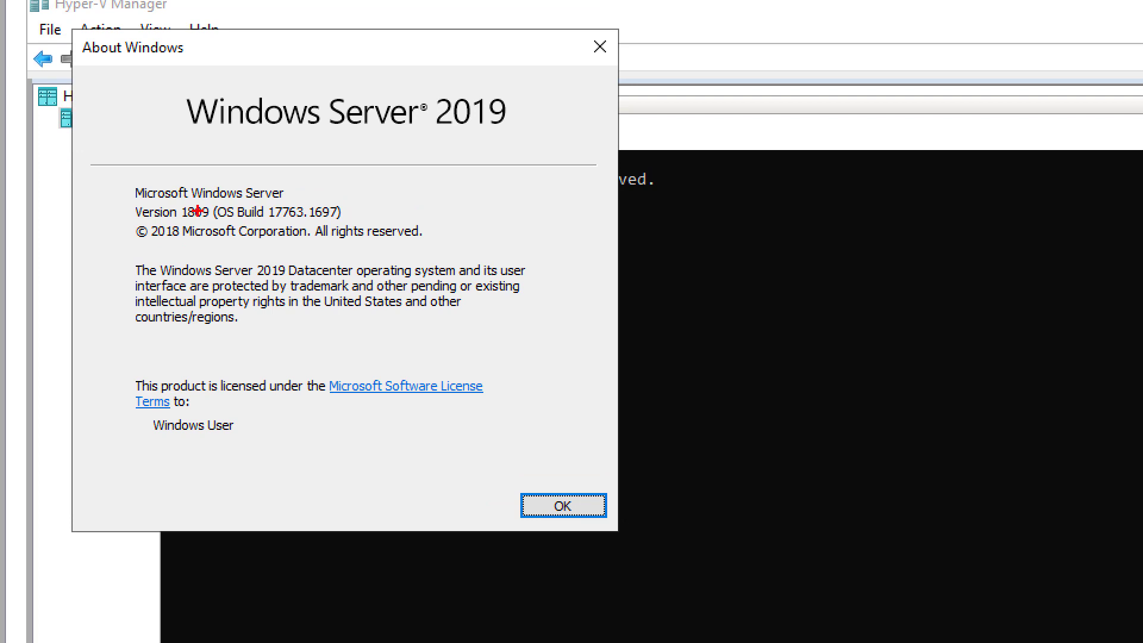
pyautogui.moveTo(210, 204); pyautogui.dragTo(357, 221)
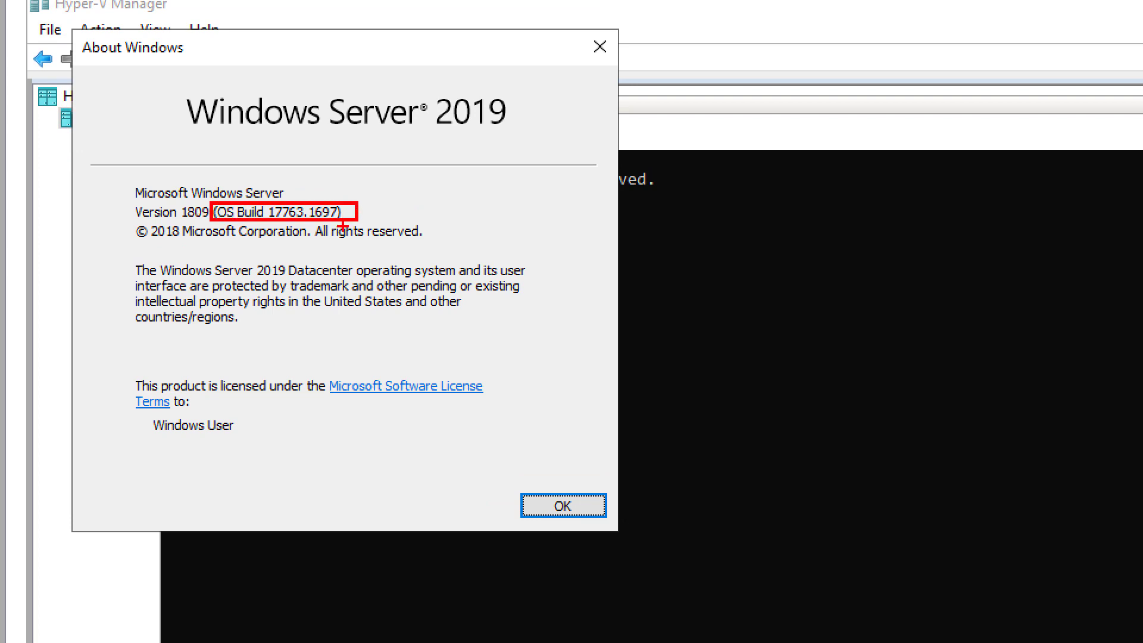
pyautogui.press('Escape')
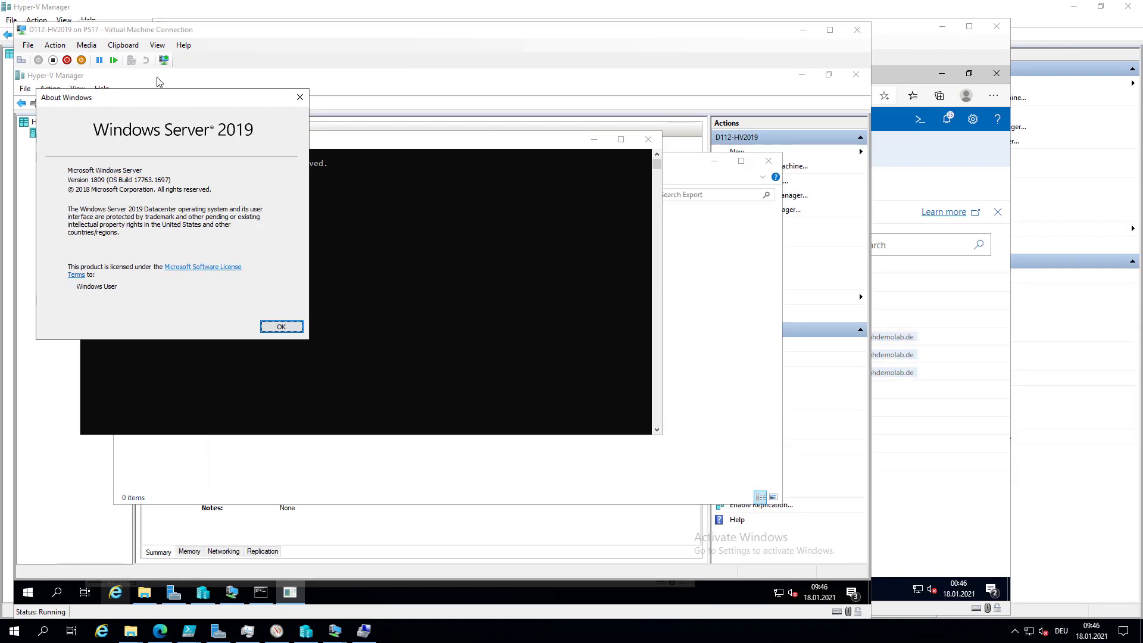
pyautogui.click(300, 98)
pyautogui.click(649, 139)
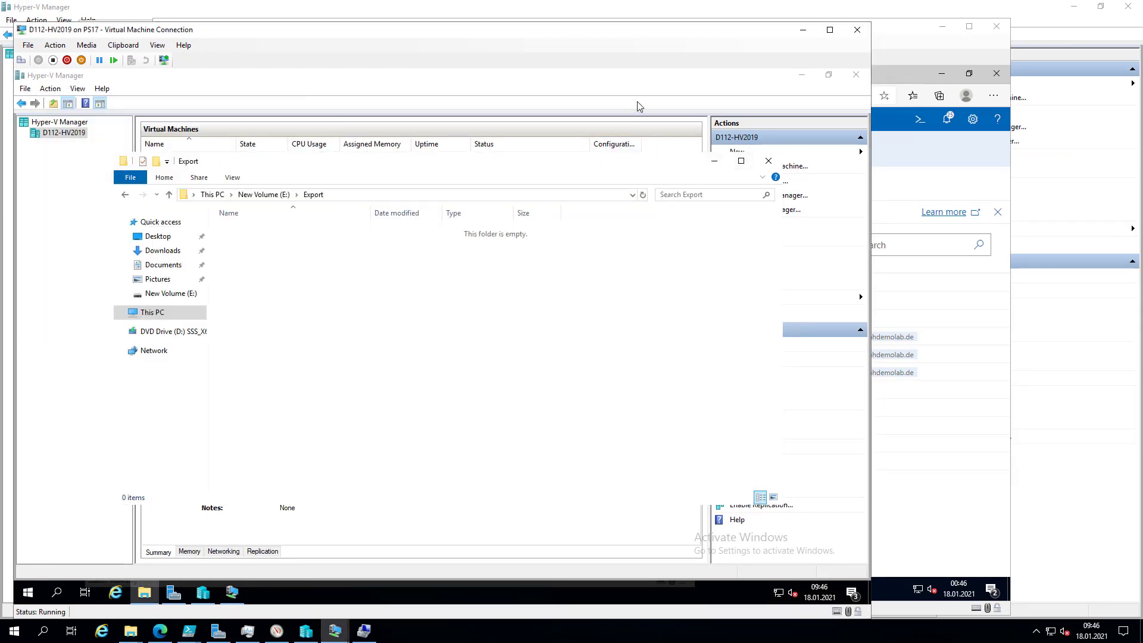
# - Export the virtual machine D112-NVM02 from Hyper-V Manager to the folder E:\Export
pyautogui.click(634, 80)
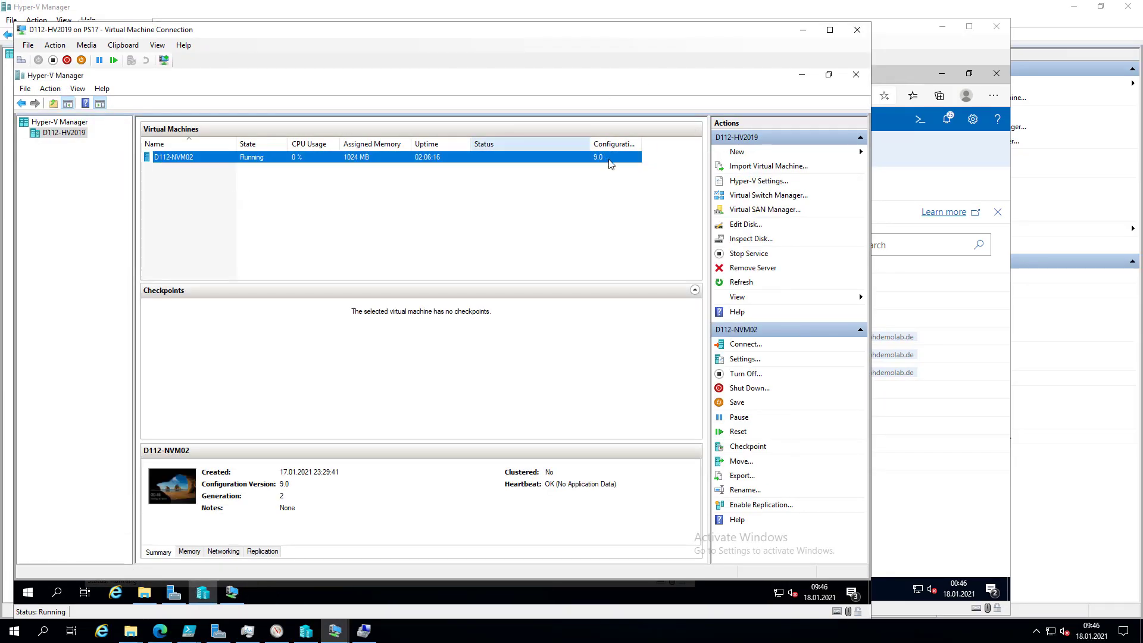
pyautogui.rightClick(259, 163)
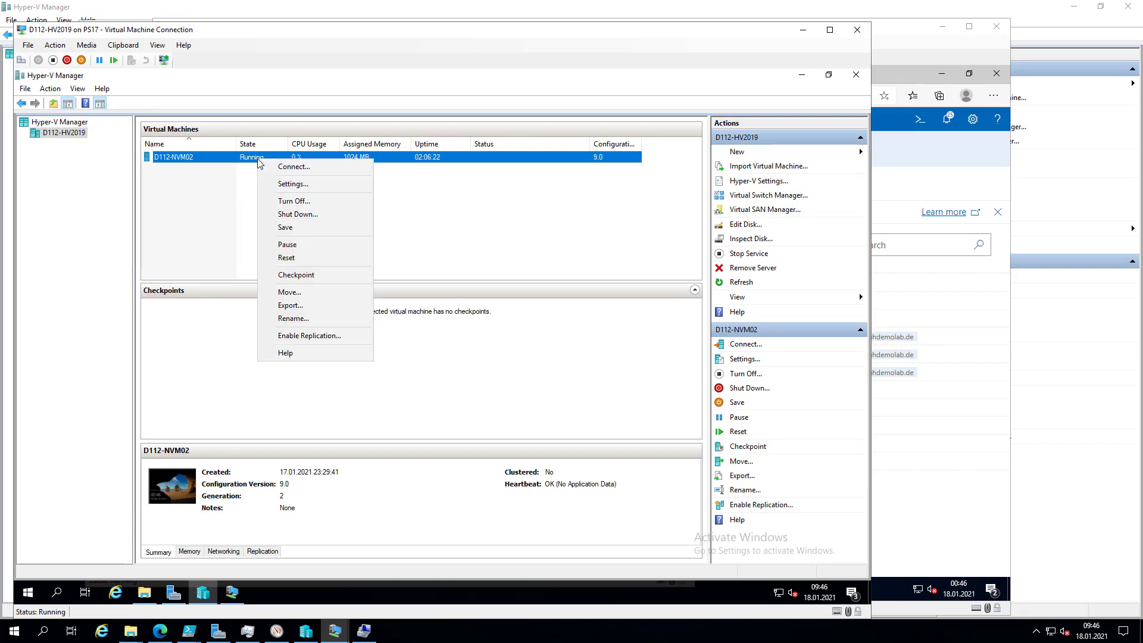
pyautogui.click(289, 305)
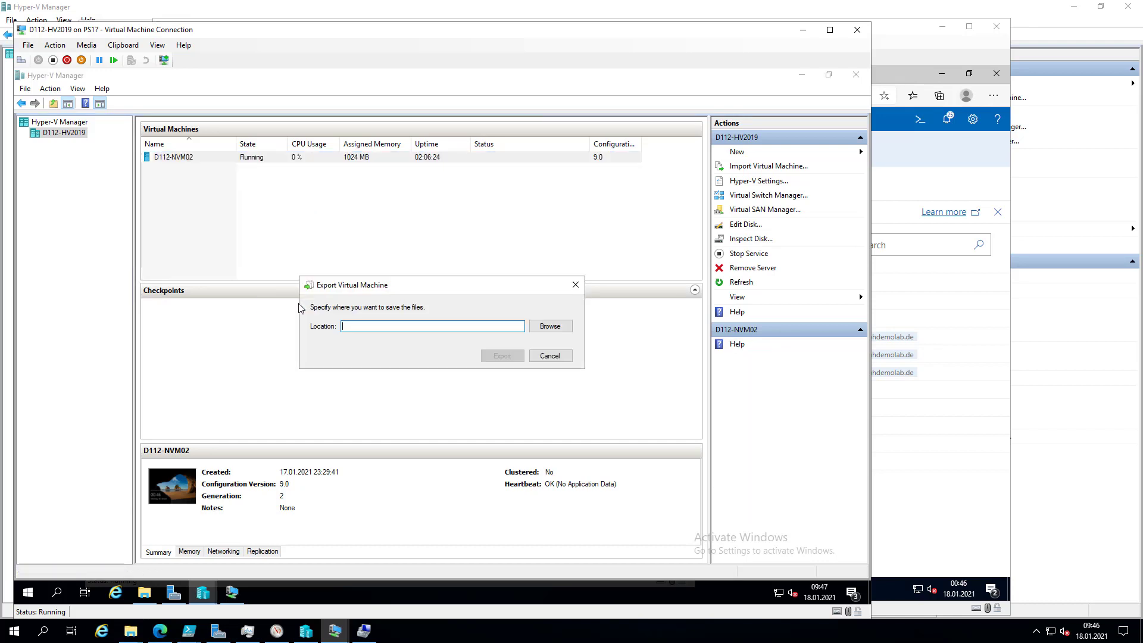
pyautogui.click(559, 328)
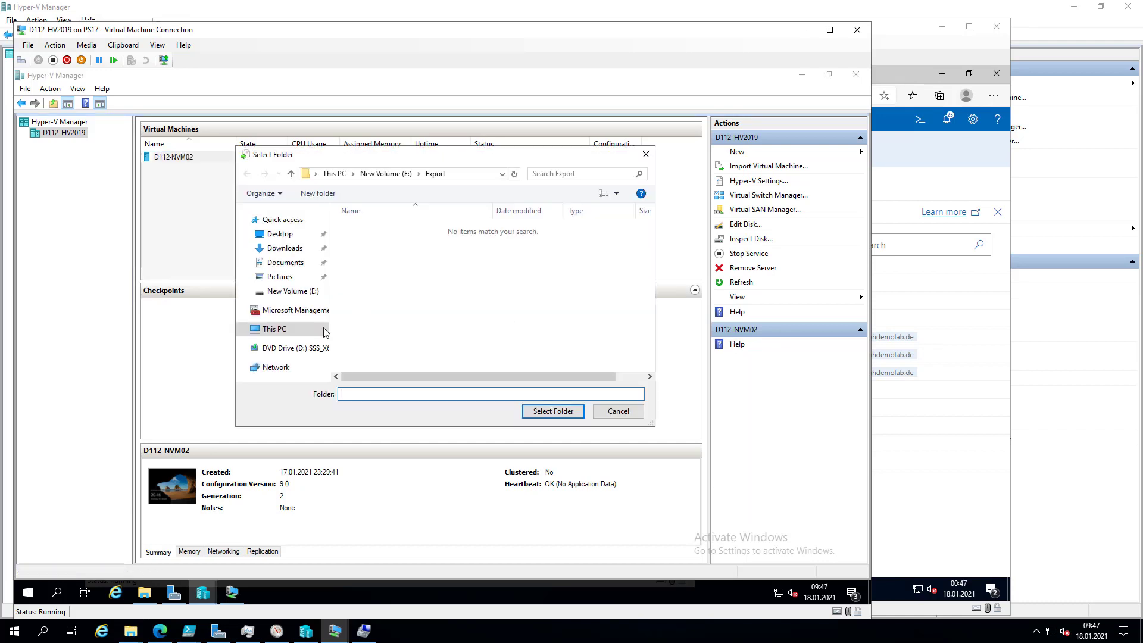
pyautogui.click(281, 329)
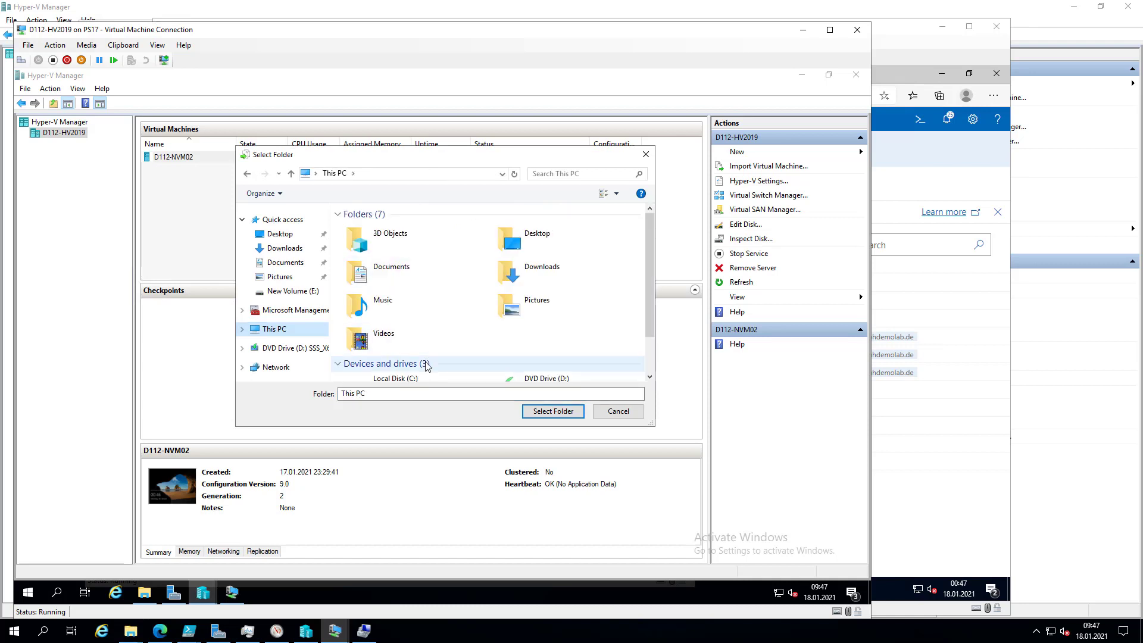
pyautogui.scroll(-1, 425, 364)
pyautogui.doubleClick(414, 365)
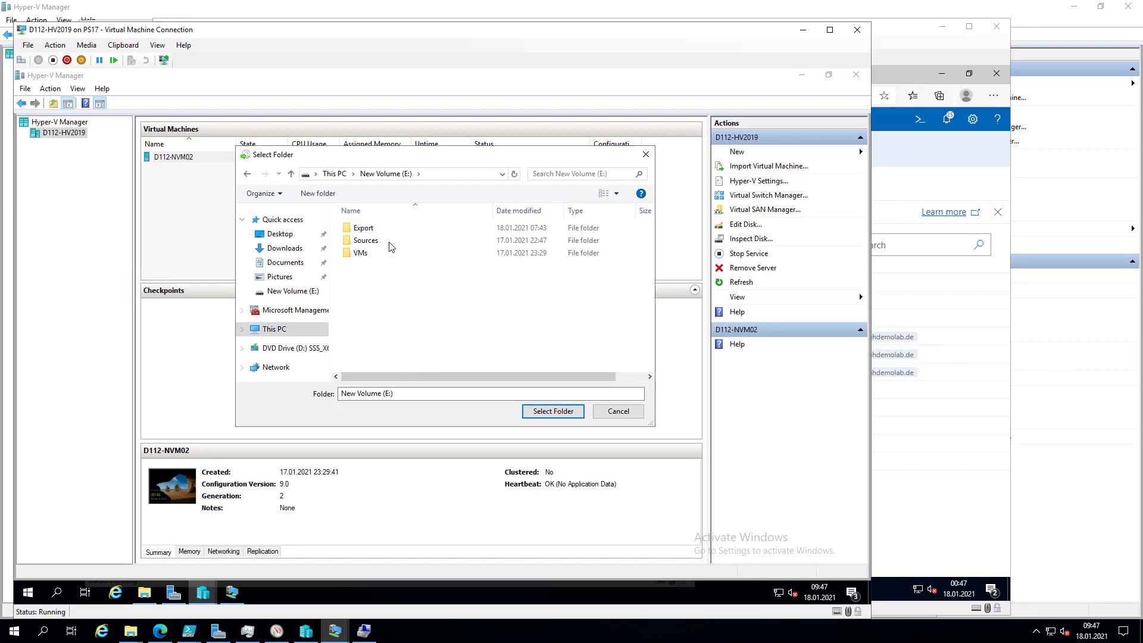
pyautogui.doubleClick(364, 228)
pyautogui.click(542, 411)
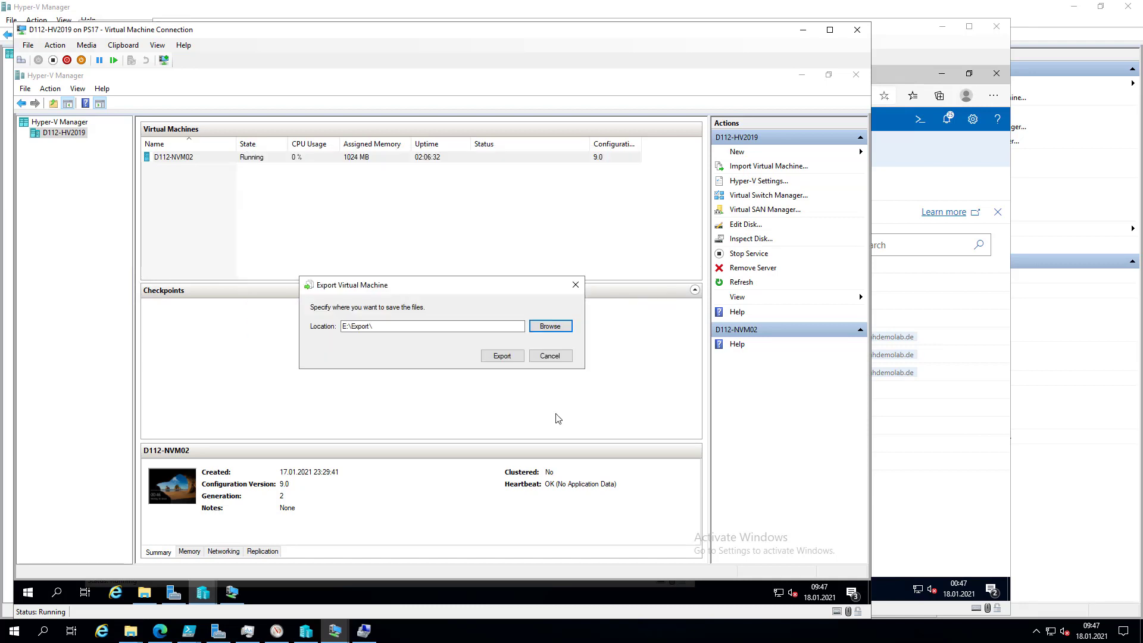
pyautogui.click(501, 356)
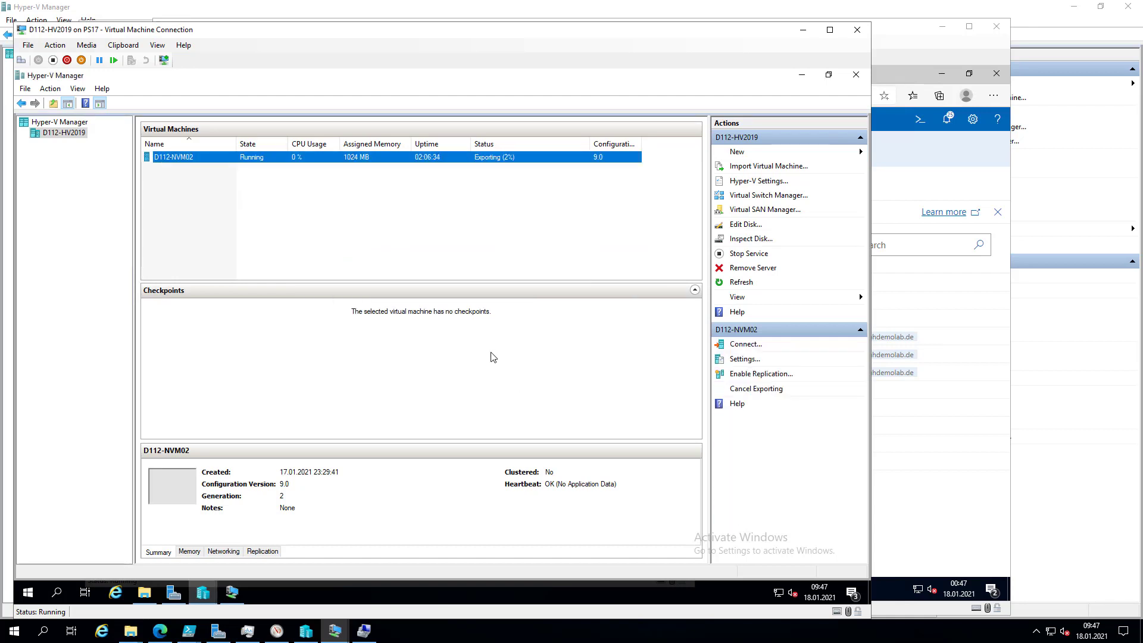
# - Switch to the D112-HV01 virtual machine, unlock its sign-in screen and sign in with the administrator account password
pyautogui.click(330, 630)
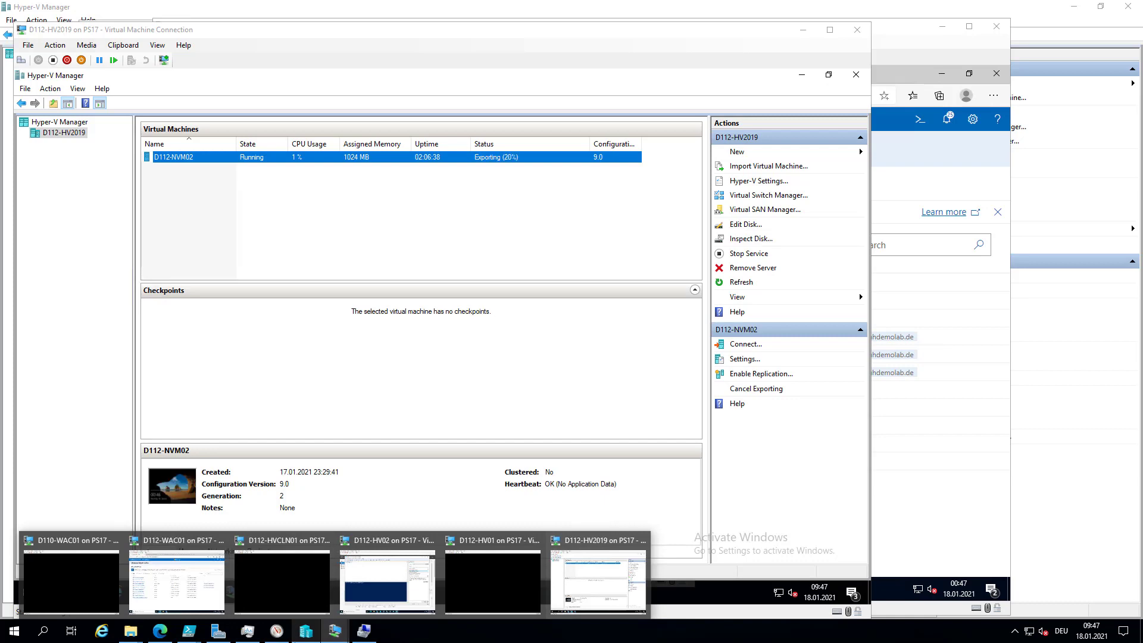
pyautogui.click(487, 588)
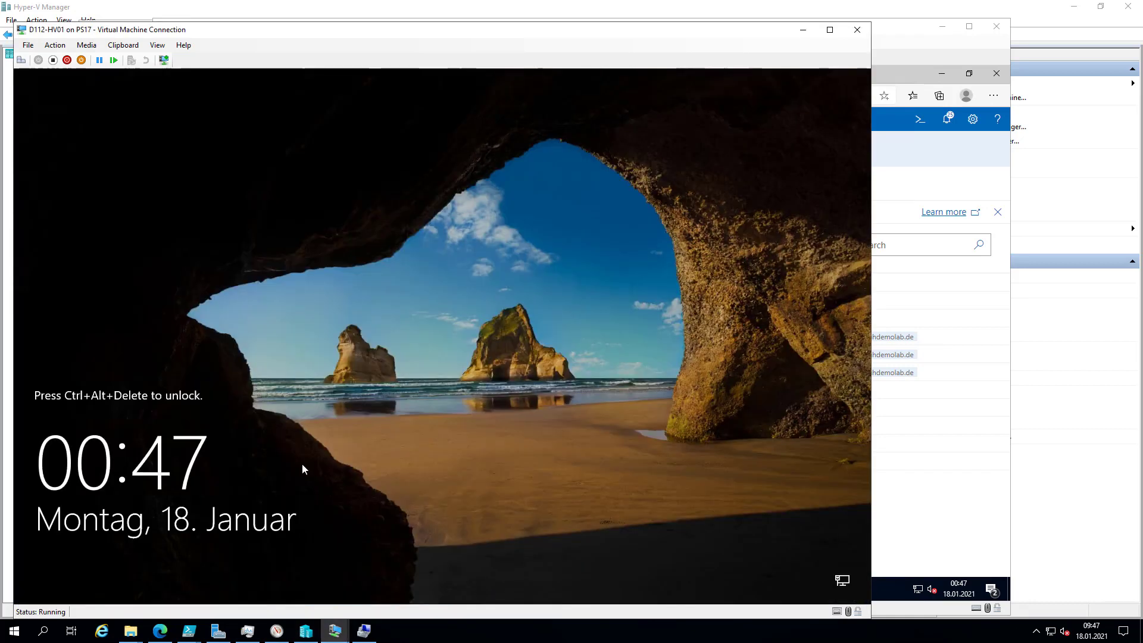
pyautogui.click(21, 60)
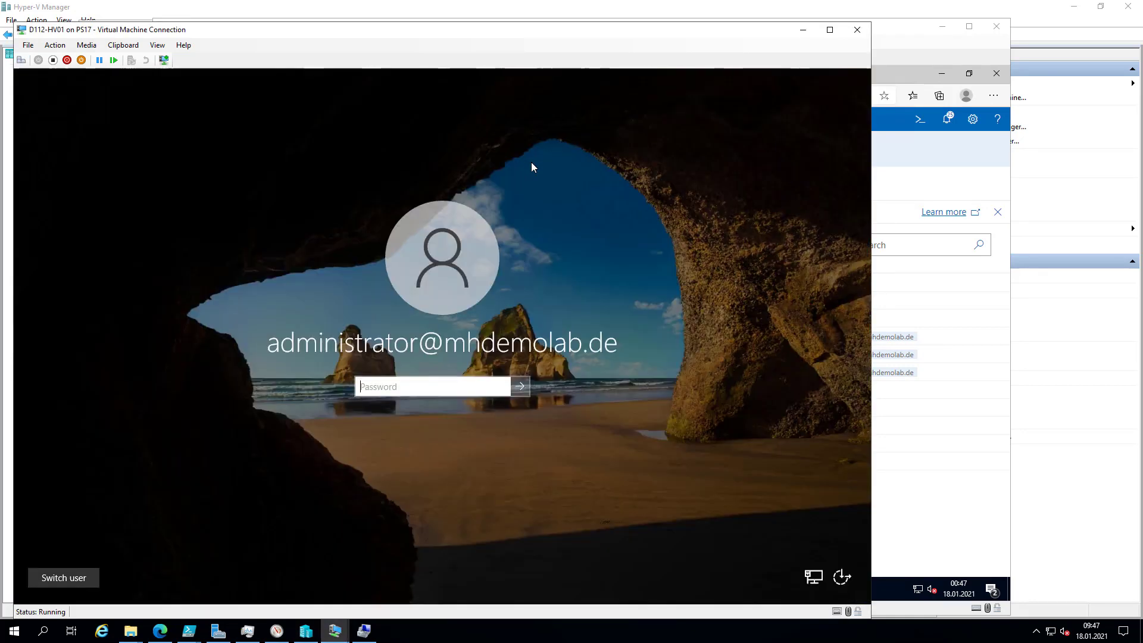
pyautogui.write('*********')
pyautogui.press('Return')
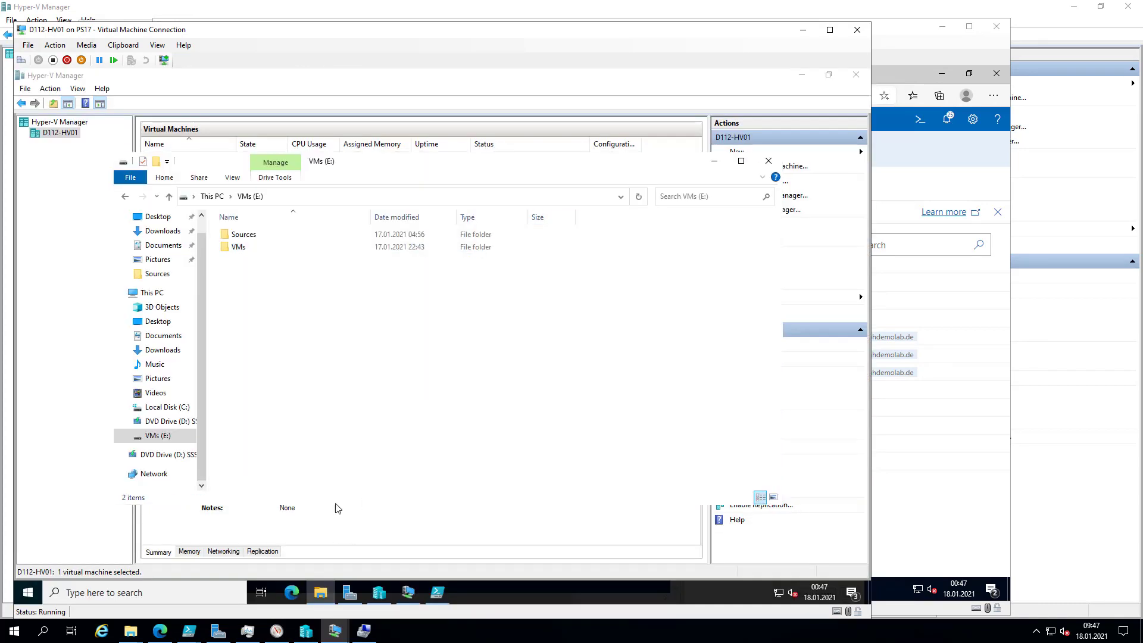
# - Open the VMs folder on drive E: and show \\d112-hv2019\e$ in a second File Explorer window beside it
pyautogui.doubleClick(253, 246)
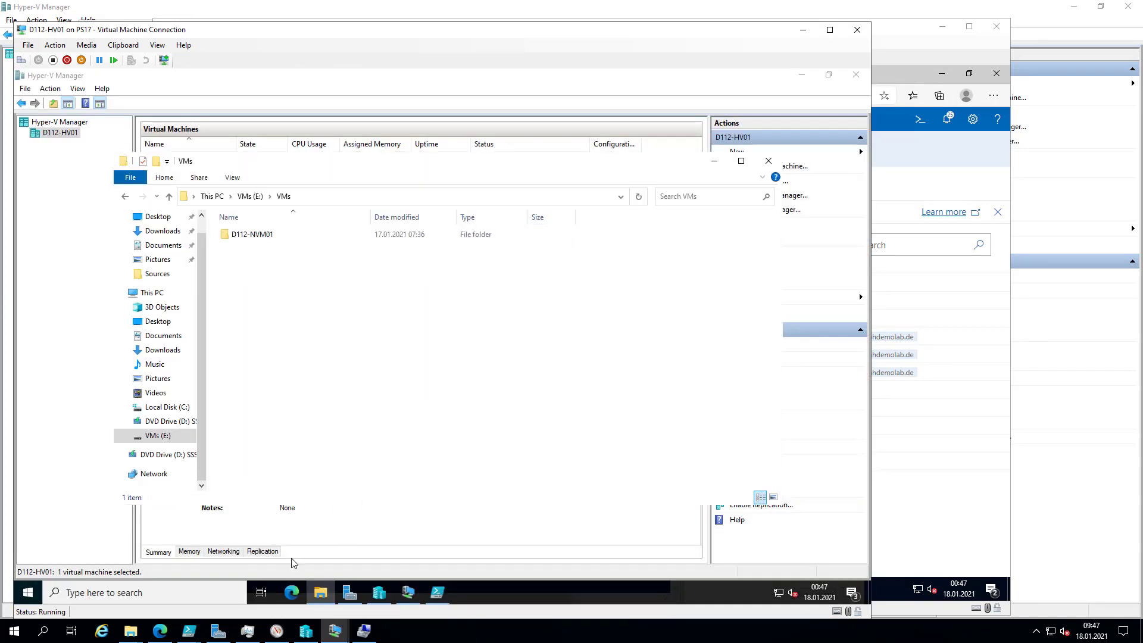
pyautogui.rightClick(320, 592)
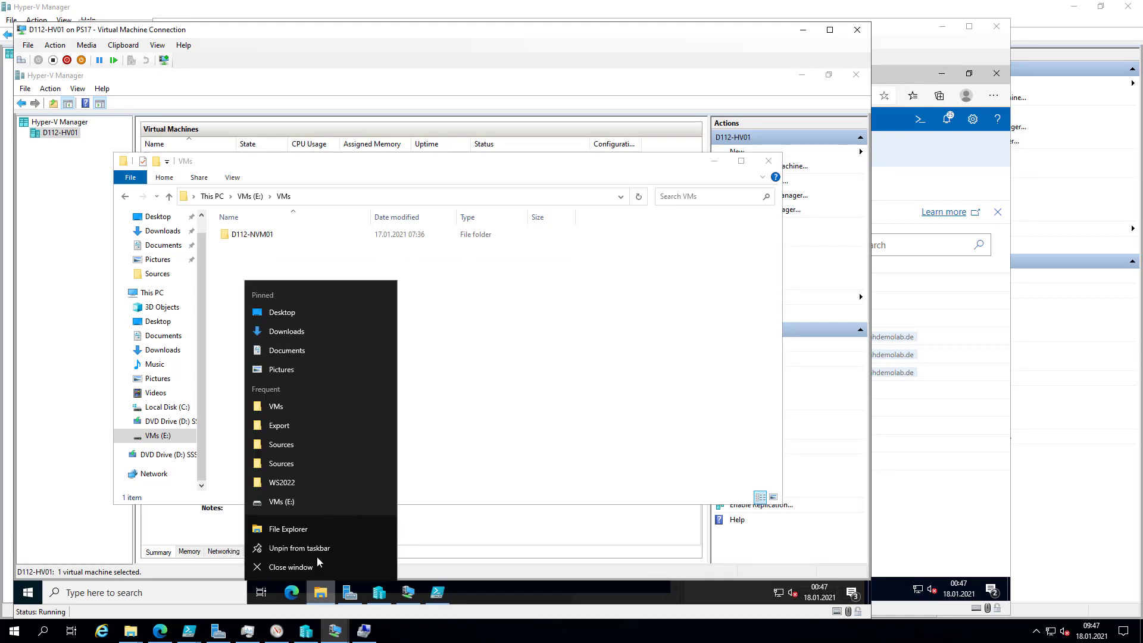
pyautogui.click(320, 527)
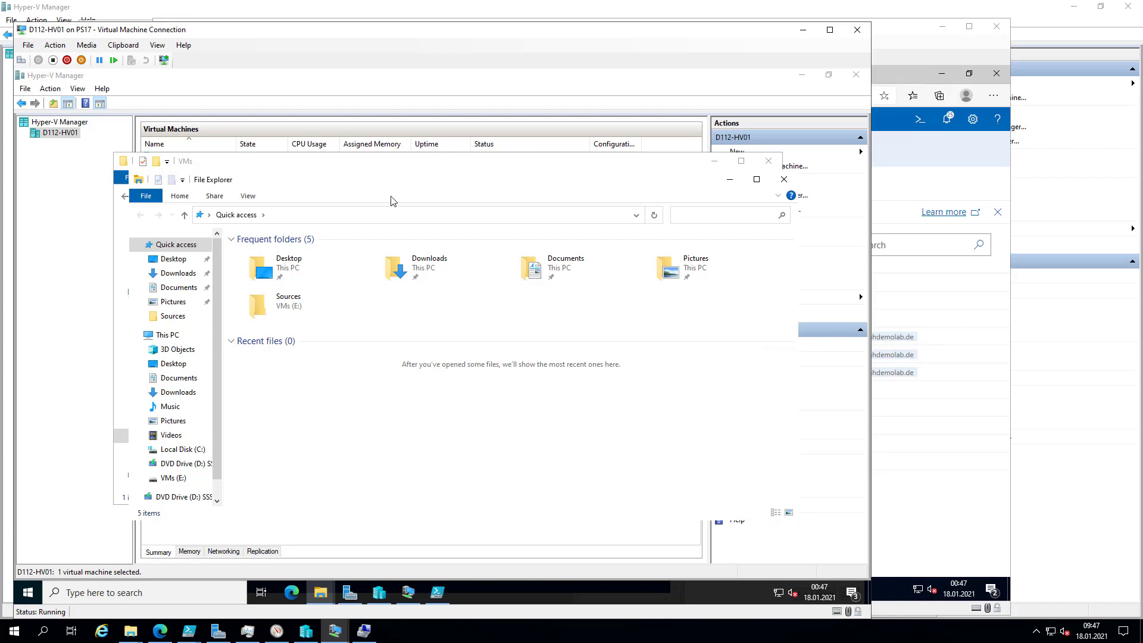
pyautogui.moveTo(391, 199); pyautogui.dragTo(578, 293)
pyautogui.click(548, 258)
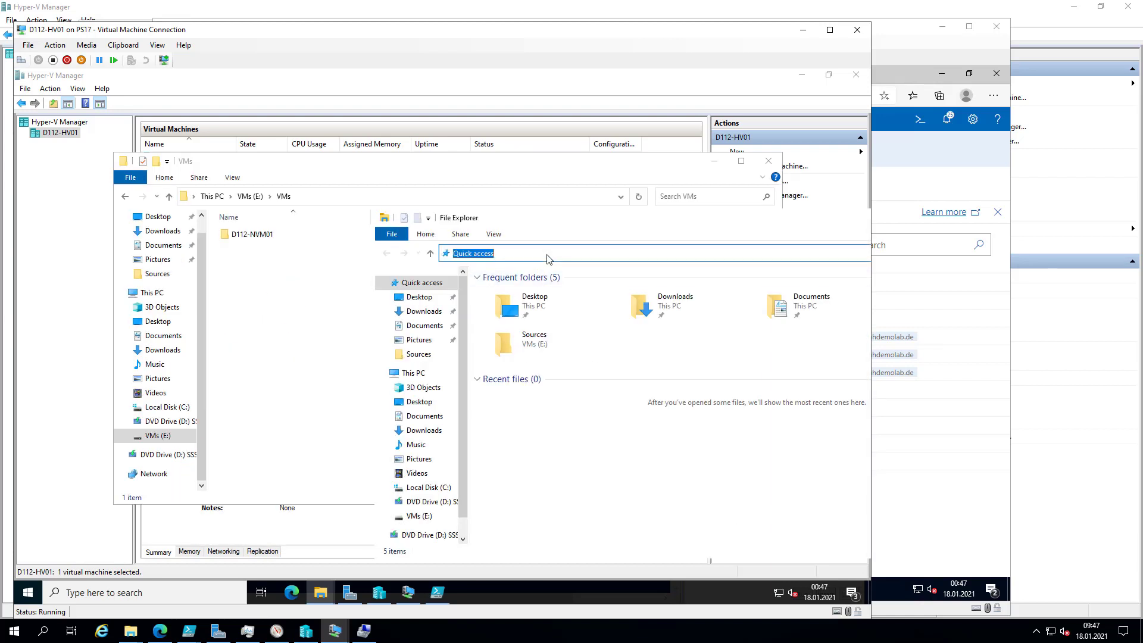
pyautogui.write('\\\\d112-hv2019\\e$')
pyautogui.press('Return')
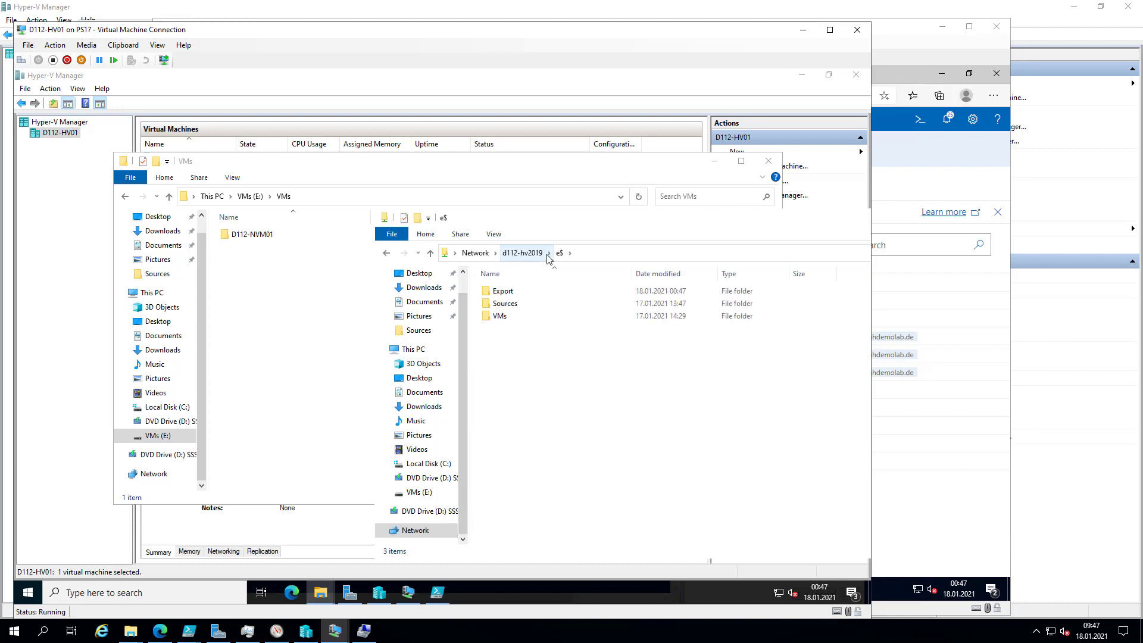
# - Check the export status of D112-NVM02 on D112-HV2019 and return to the D112-HV01 virtual machine
pyautogui.moveTo(336, 631)
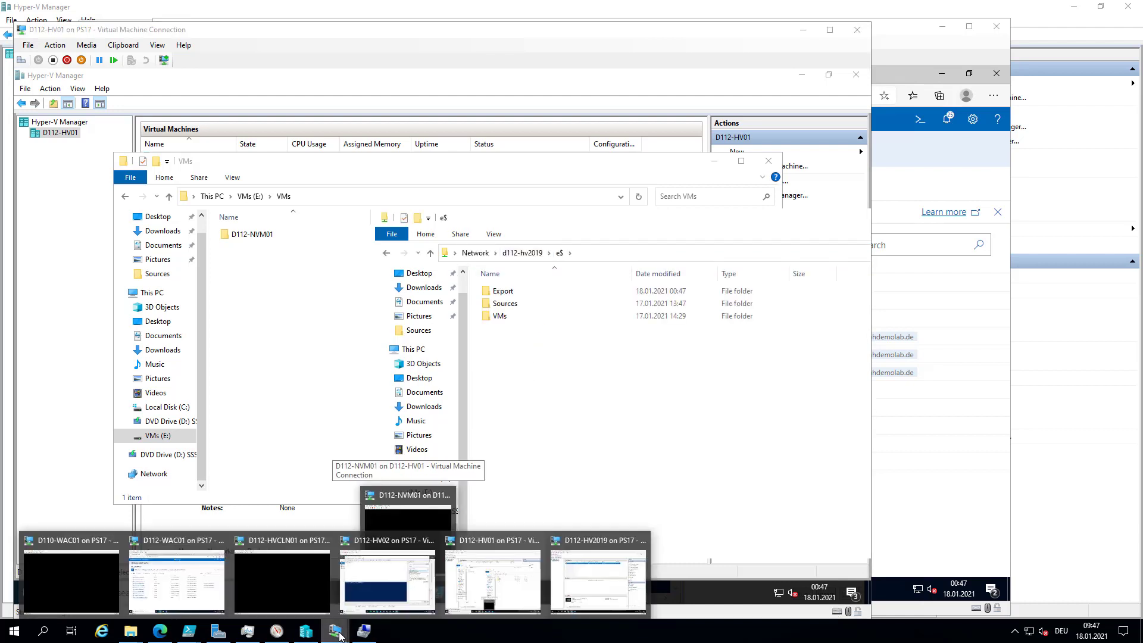
pyautogui.click(599, 580)
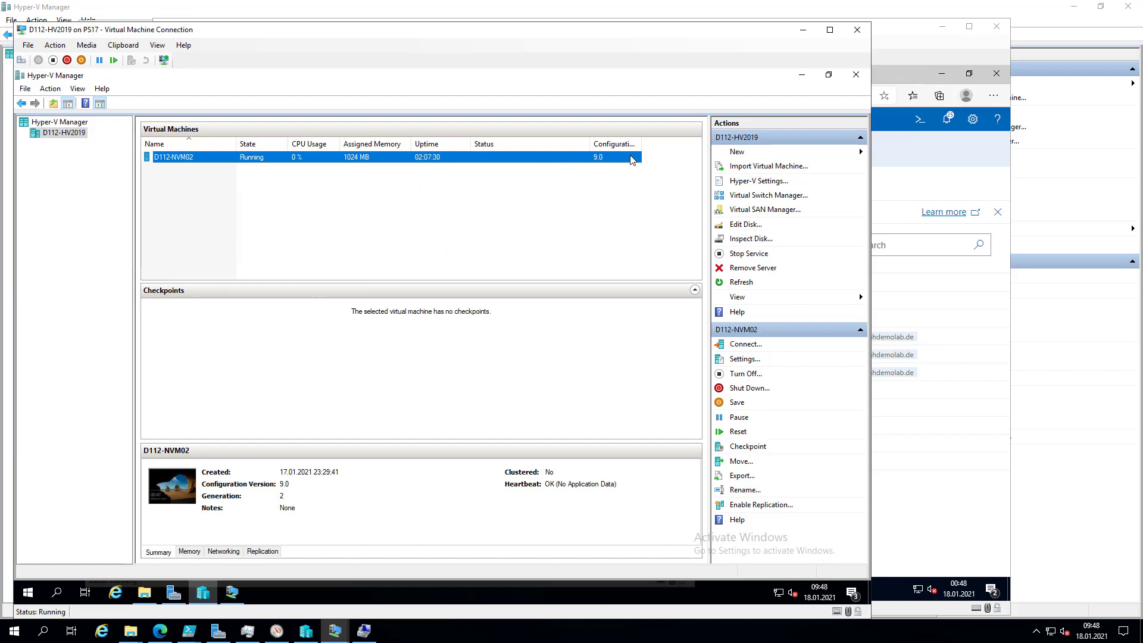
pyautogui.click(334, 636)
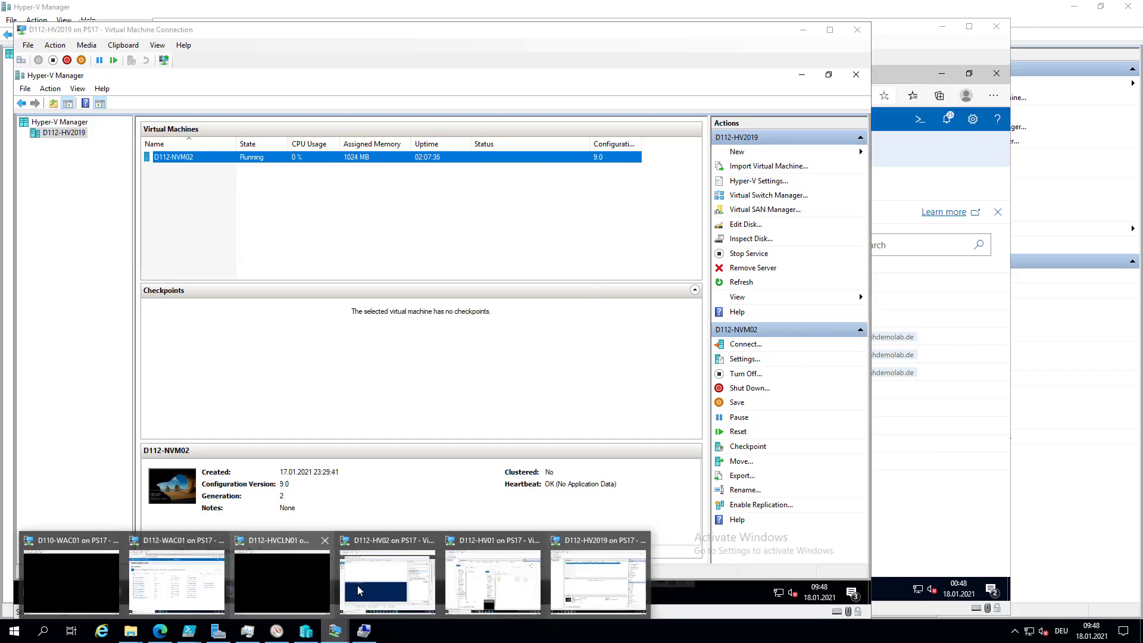
pyautogui.click(525, 568)
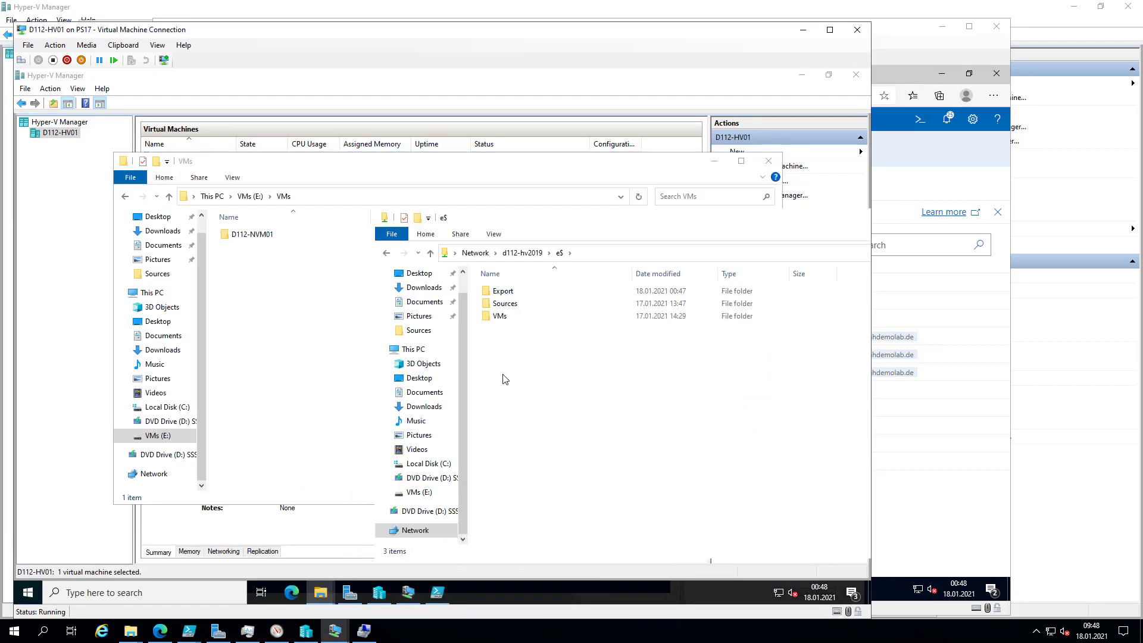
# - Copy the exported D112-NVM02 folder from the Export folder on d112-hv2019 into the local VMs folder on drive E:
pyautogui.doubleClick(524, 292)
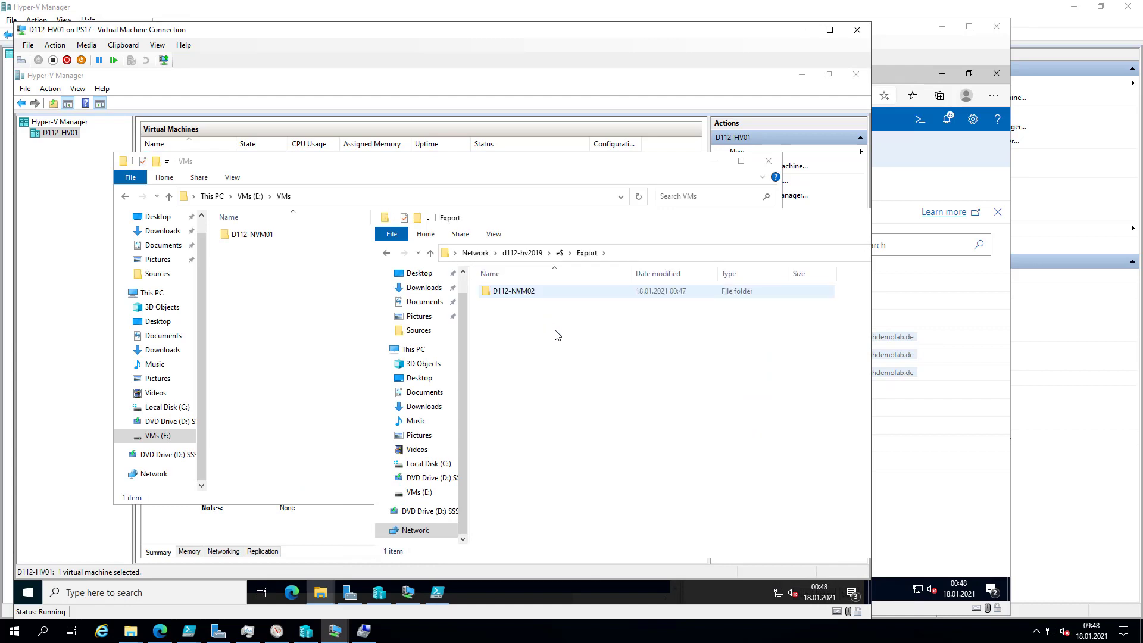
pyautogui.moveTo(533, 295); pyautogui.dragTo(270, 347)
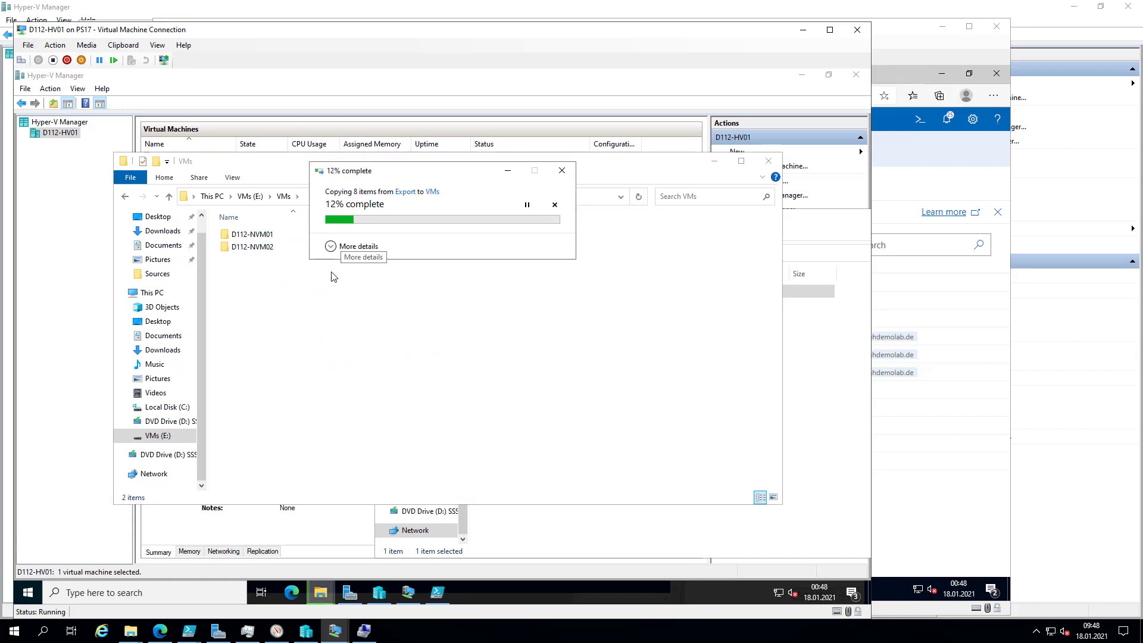
# - Switch to the D112-WAC01 virtual machine and show the virtual machines of D112-HV01 in Windows Admin Center
pyautogui.click(337, 635)
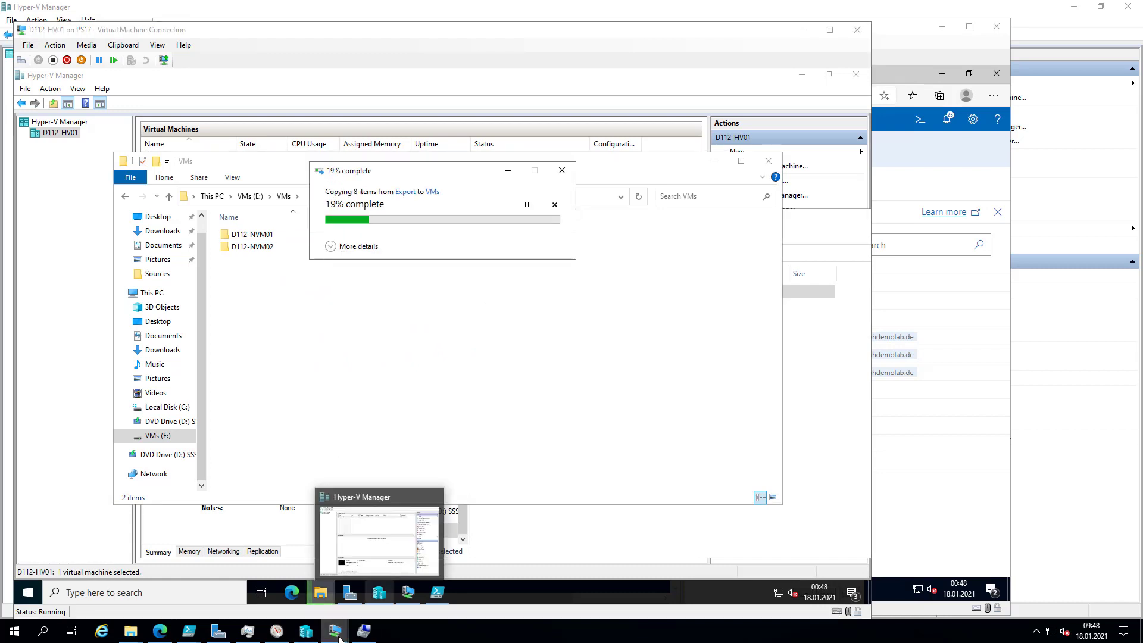
pyautogui.click(177, 574)
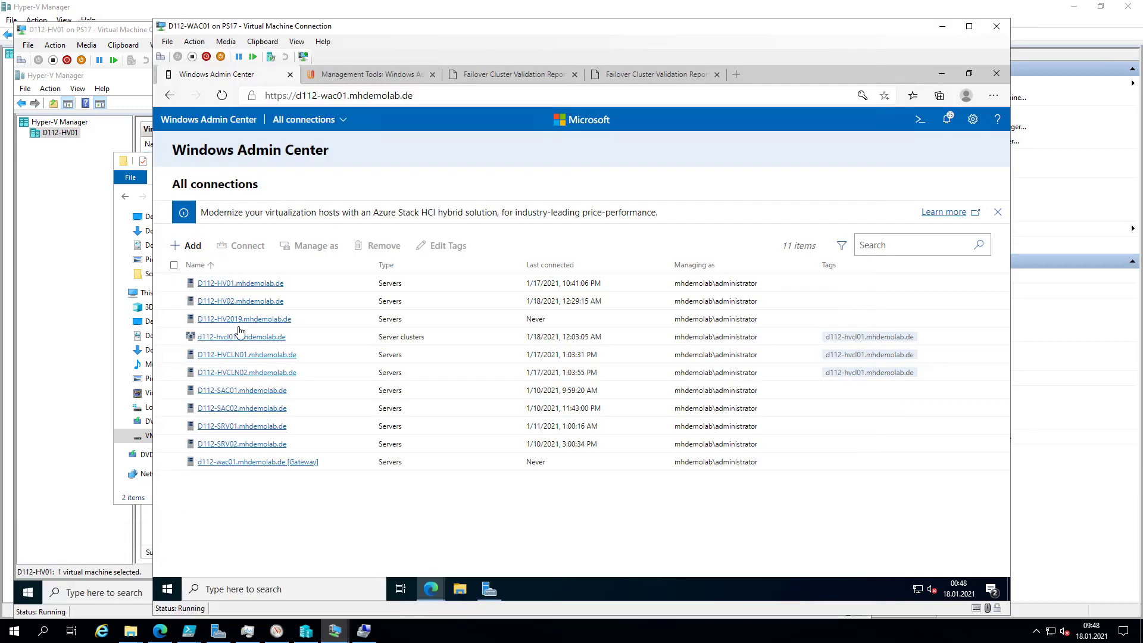
pyautogui.click(253, 290)
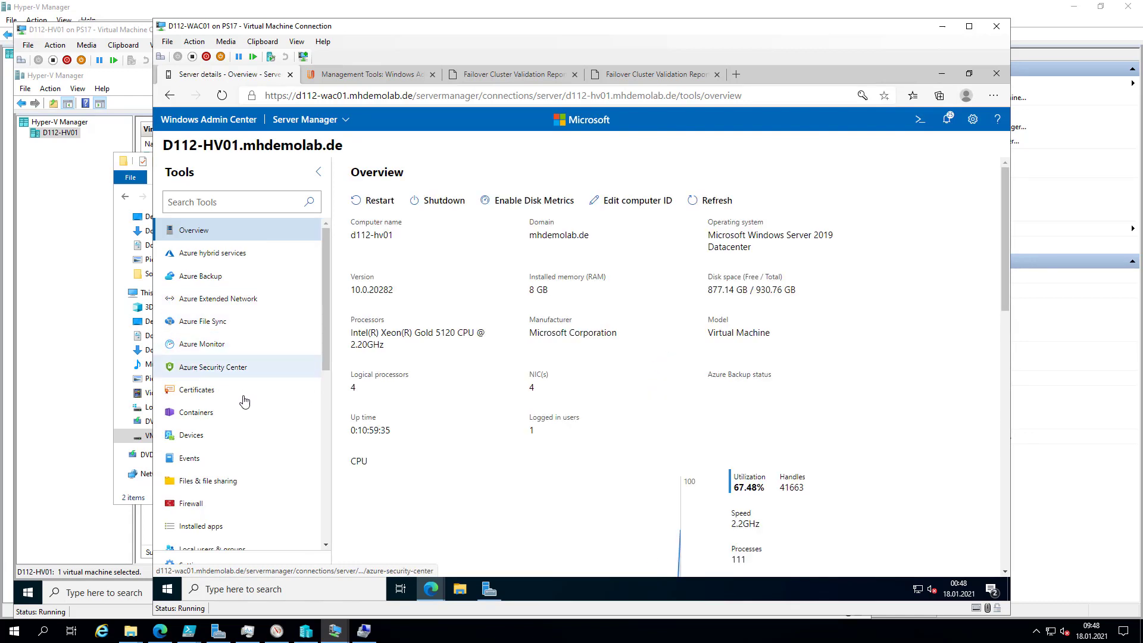
pyautogui.scroll(-6, 241, 411)
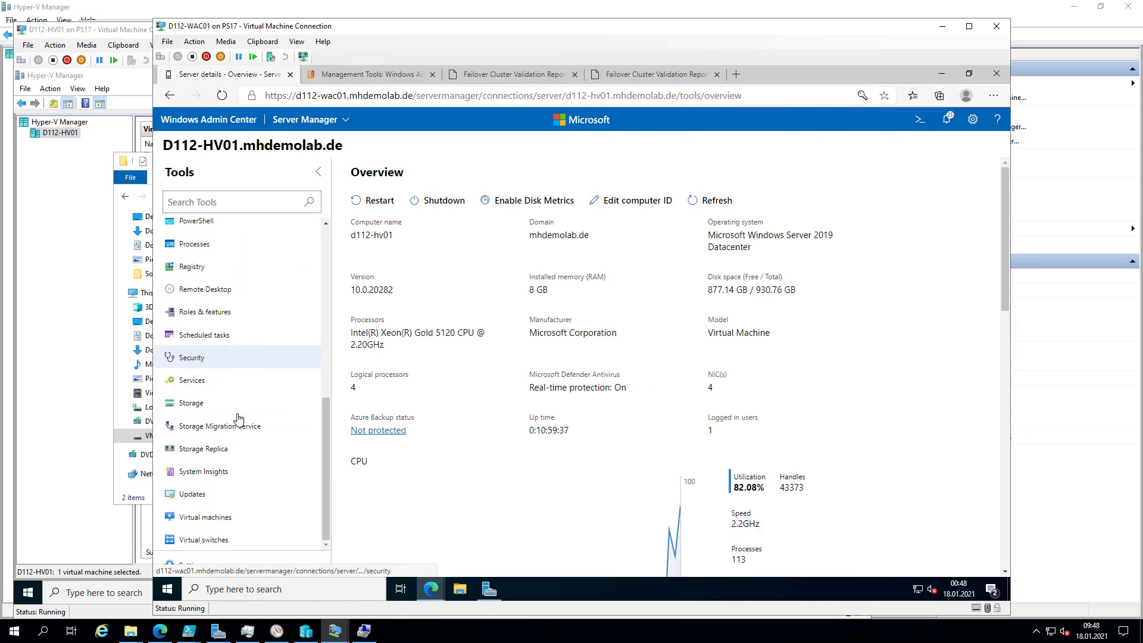
pyautogui.click(205, 523)
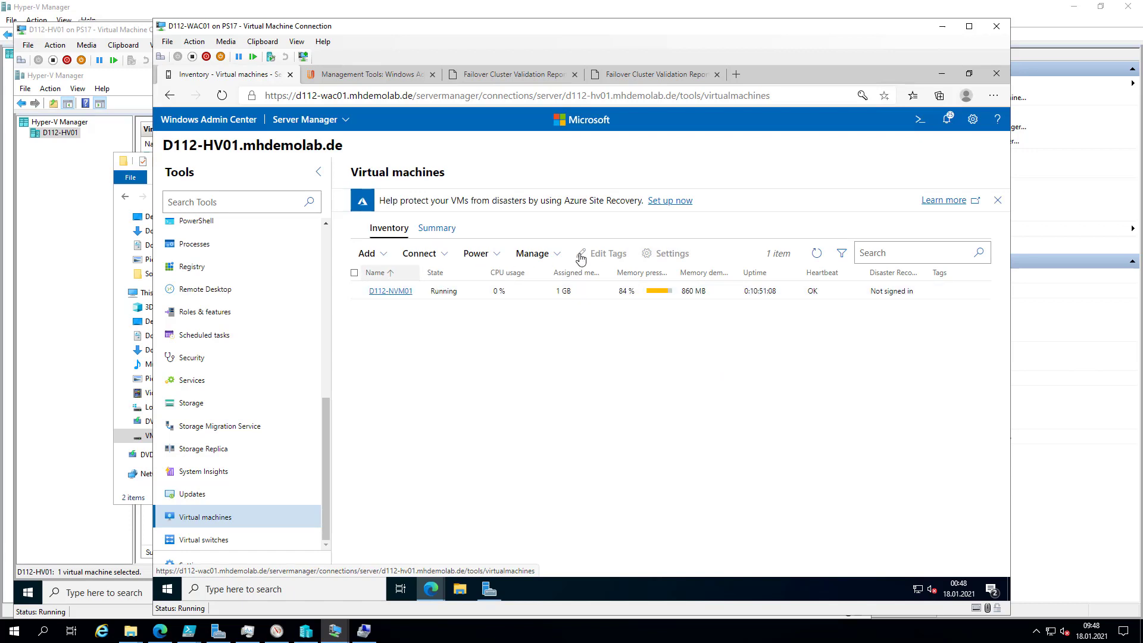
# - Start importing a virtual machine on D112-HV01, choosing E:\VMs\D112-NVM02 as the folder containing it
pyautogui.click(383, 258)
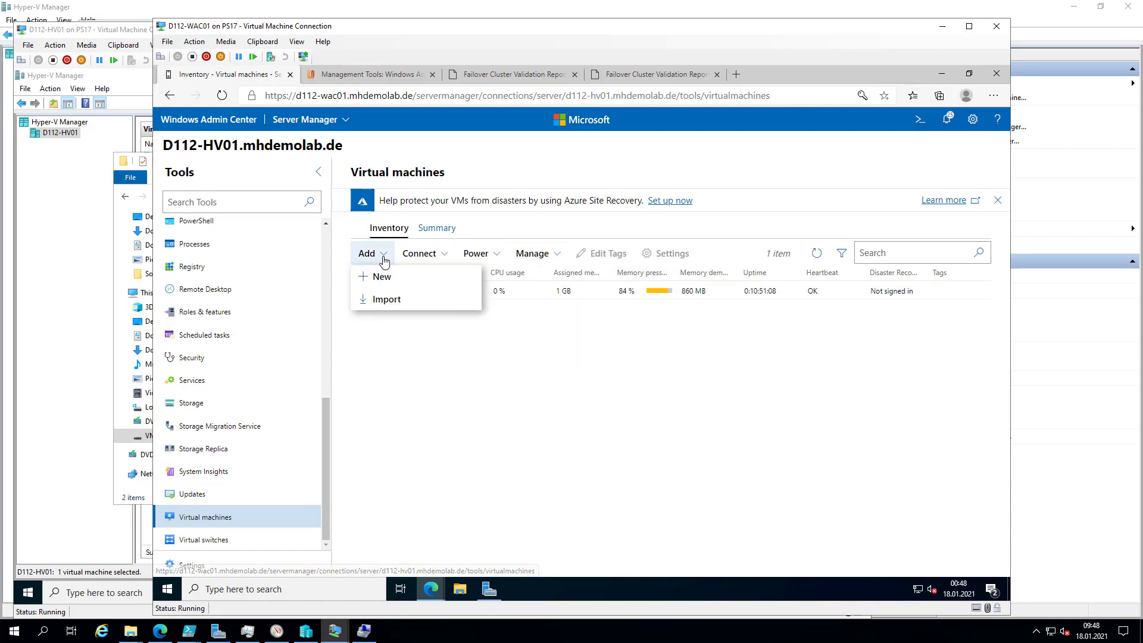
pyautogui.click(379, 300)
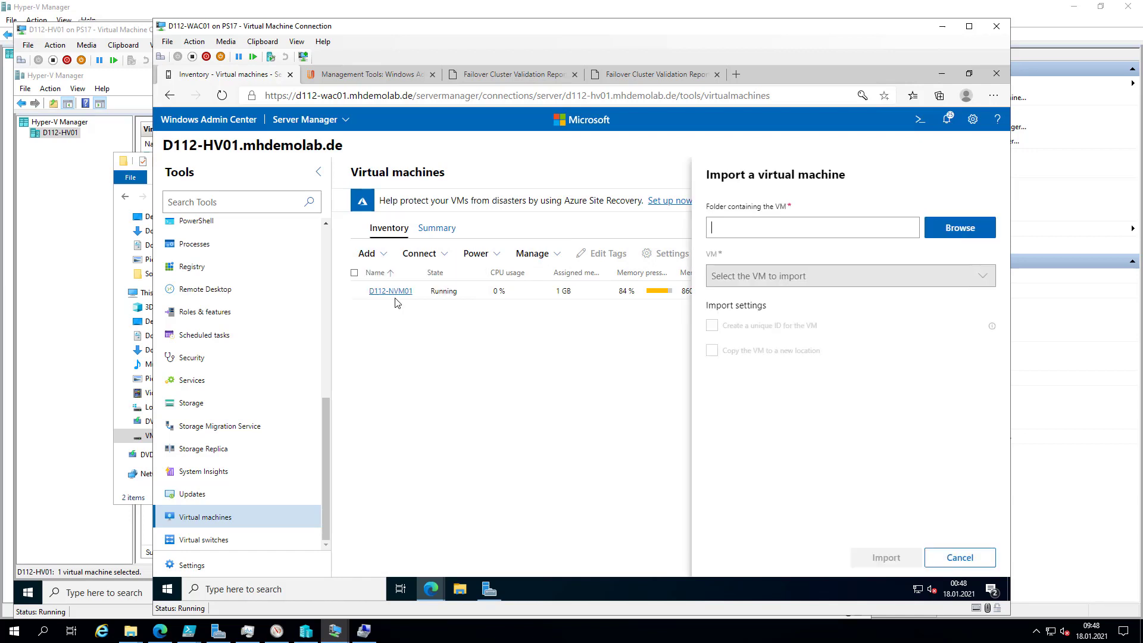
pyautogui.click(956, 230)
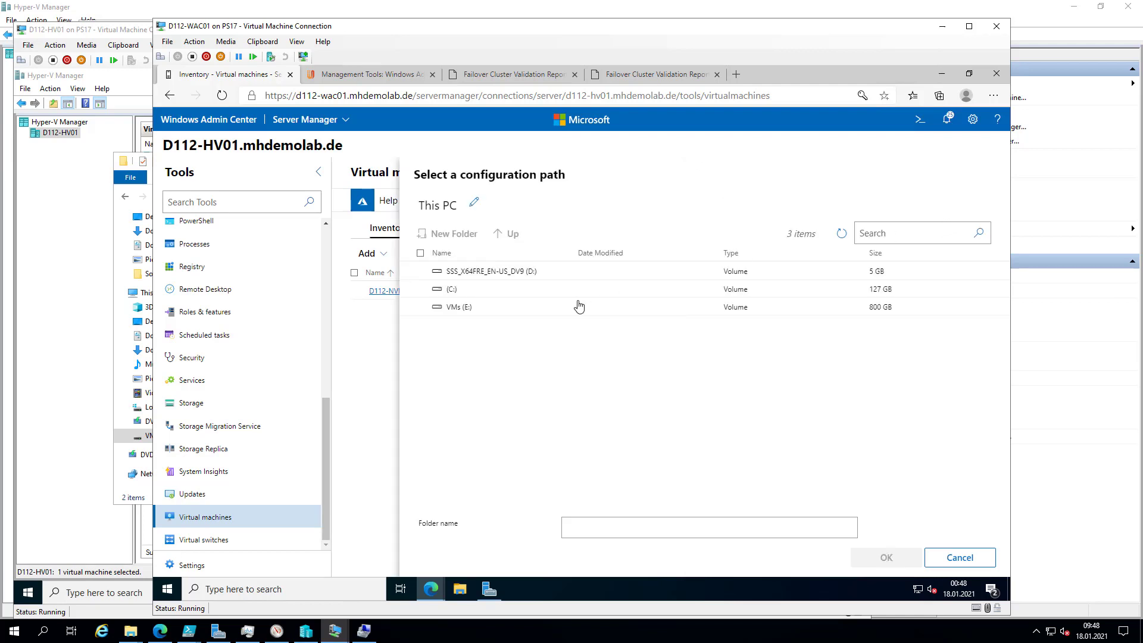
pyautogui.click(462, 308)
pyautogui.doubleClick(446, 308)
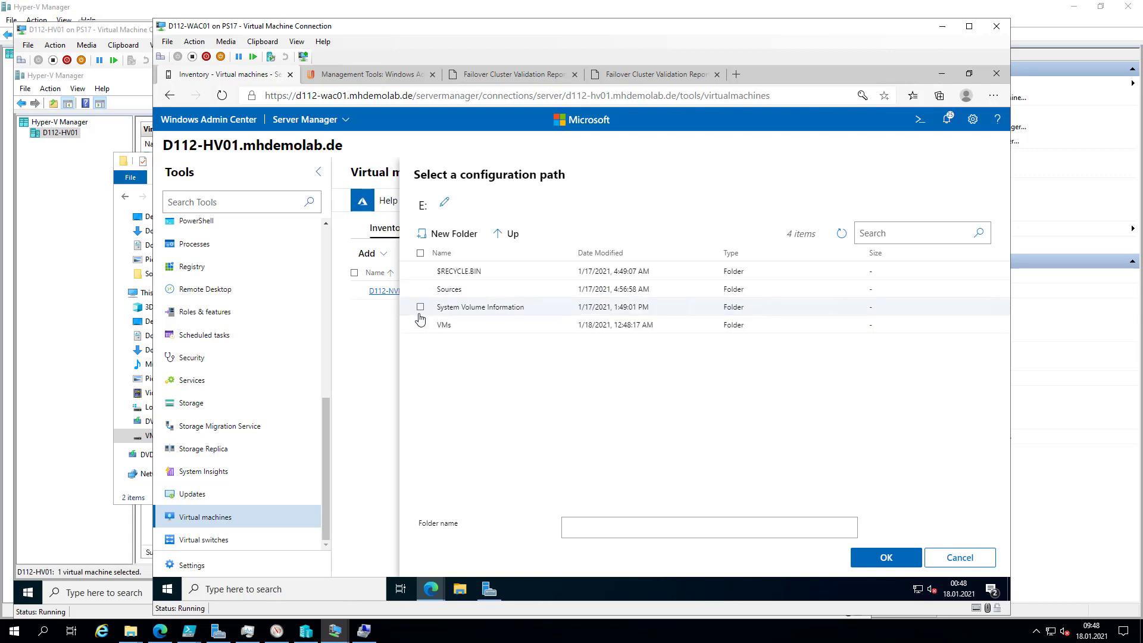
pyautogui.click(452, 330)
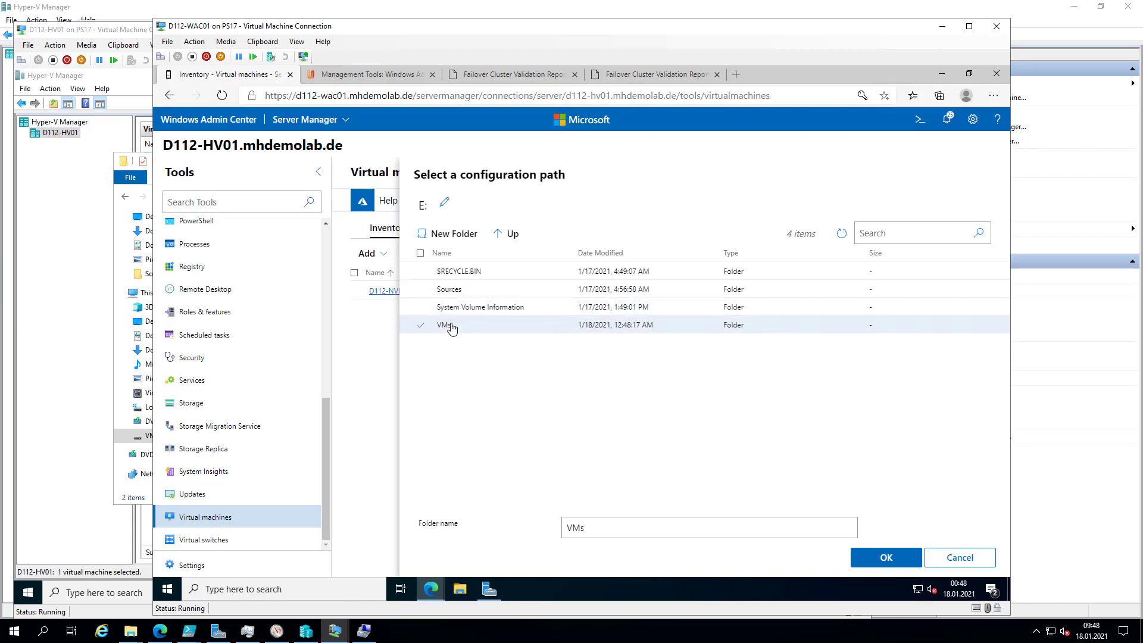
pyautogui.doubleClick(452, 327)
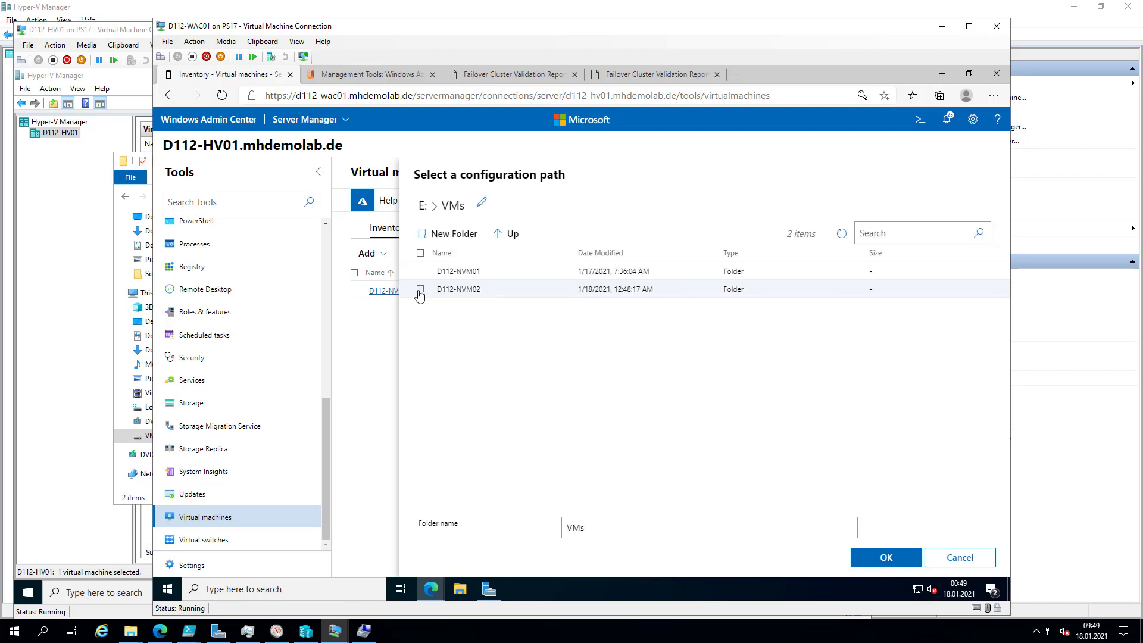
pyautogui.click(419, 292)
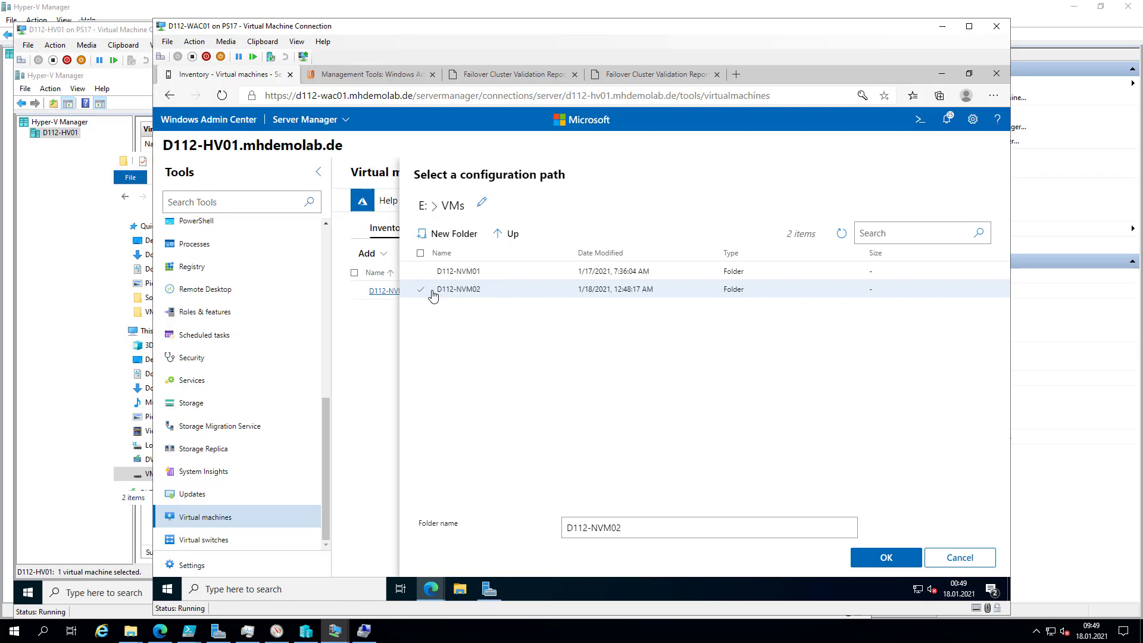
pyautogui.click(880, 562)
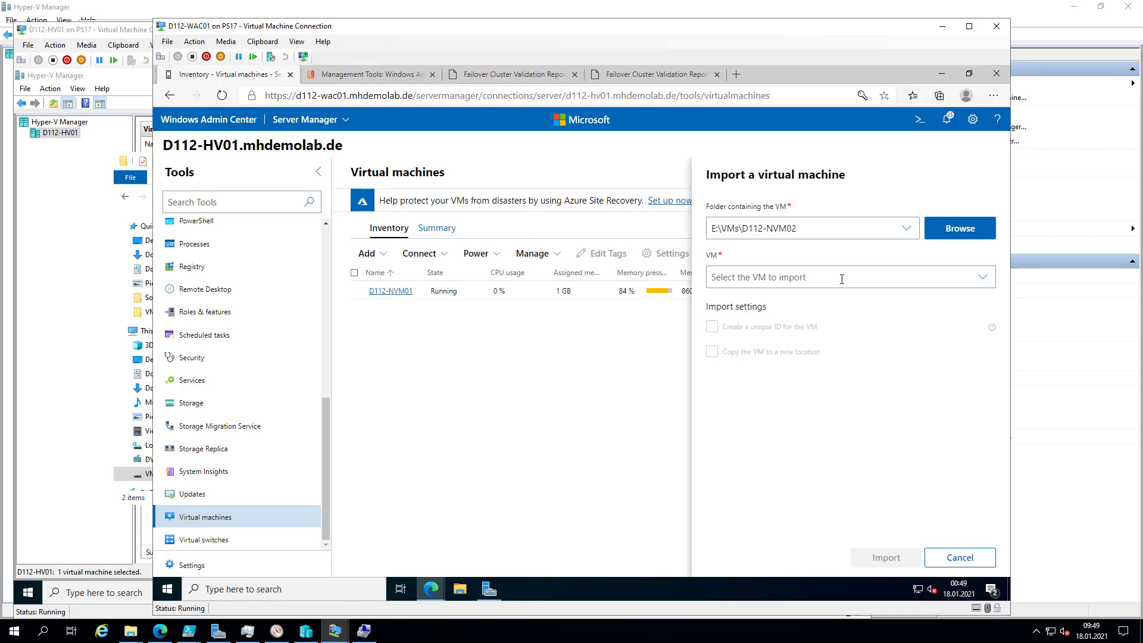
# - Choose D112-NVM02 as the VM to import, check the folder copy on D112-HV01, and run the import without a unique ID or new location
pyautogui.click(843, 279)
pyautogui.click(782, 300)
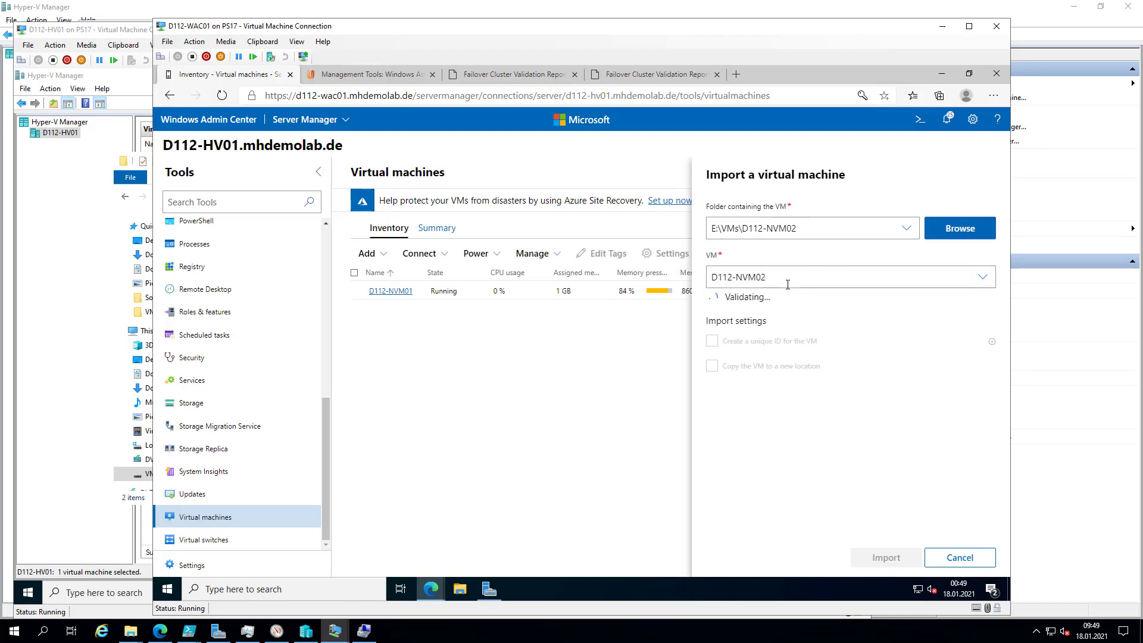
pyautogui.click(339, 631)
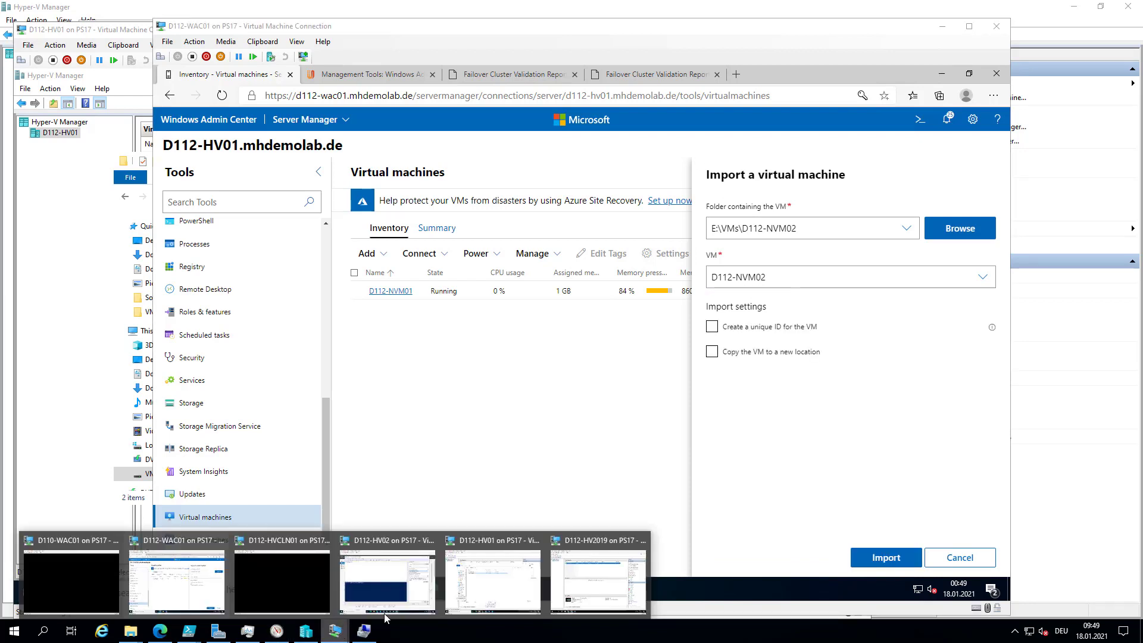
pyautogui.click(515, 581)
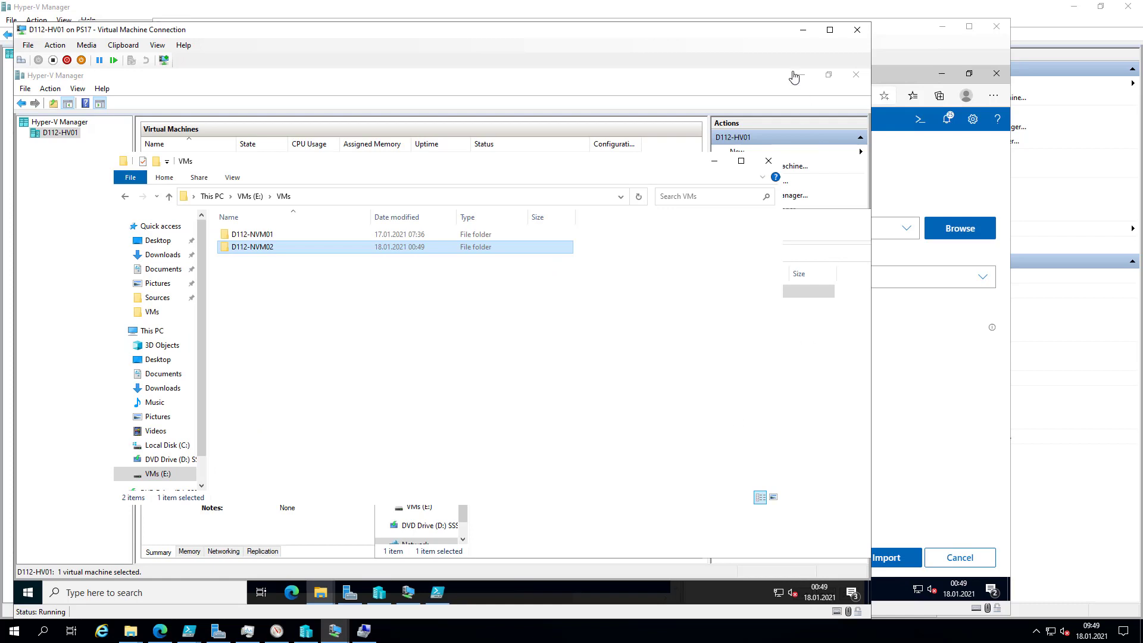
pyautogui.click(803, 29)
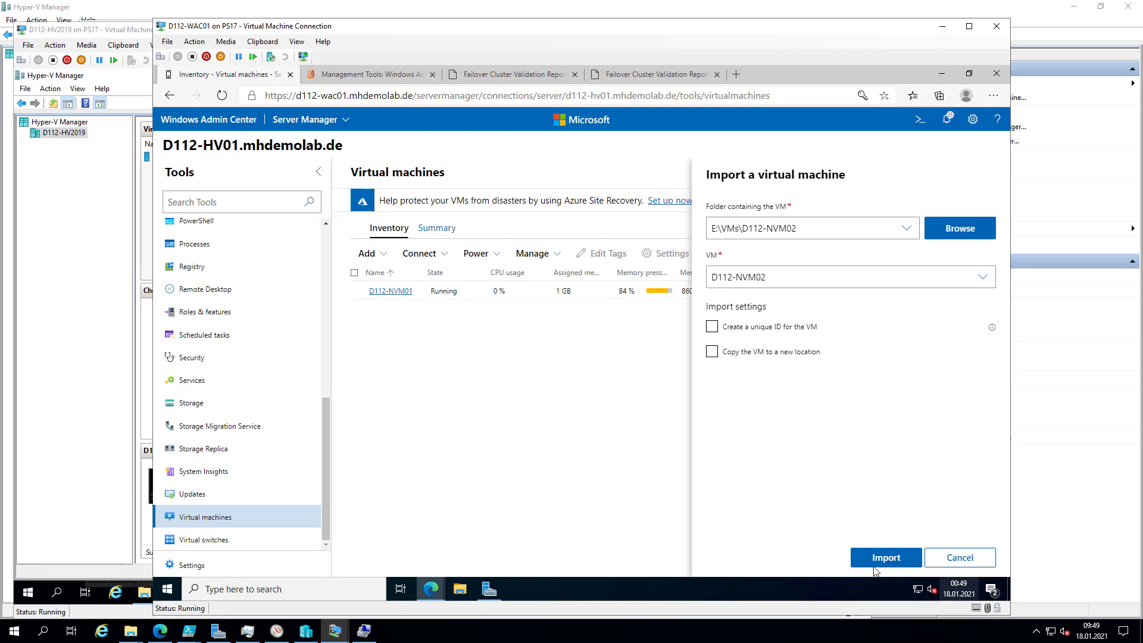
pyautogui.click(895, 562)
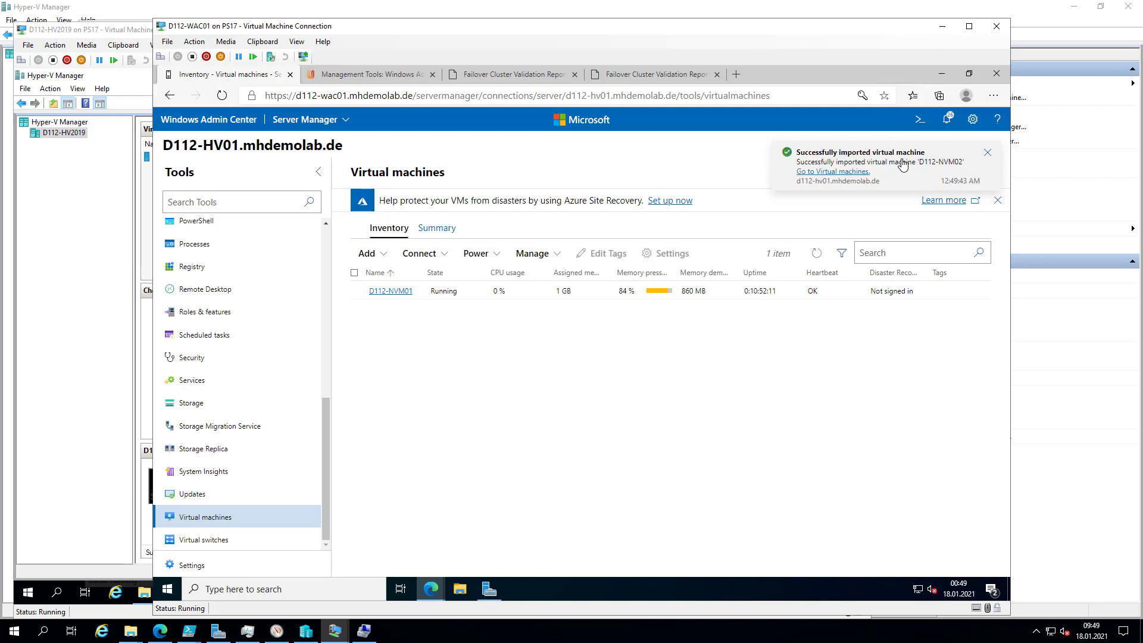
# - Start the imported D112-NVM02 virtual machine from the D112-HV01 inventory
pyautogui.click(822, 174)
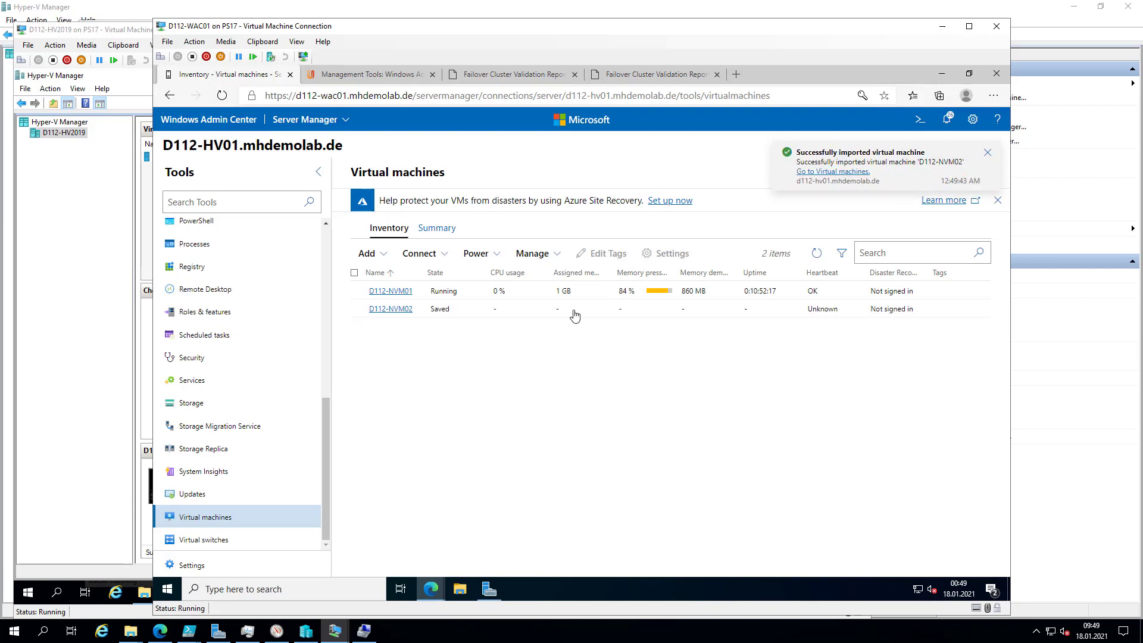
pyautogui.click(473, 314)
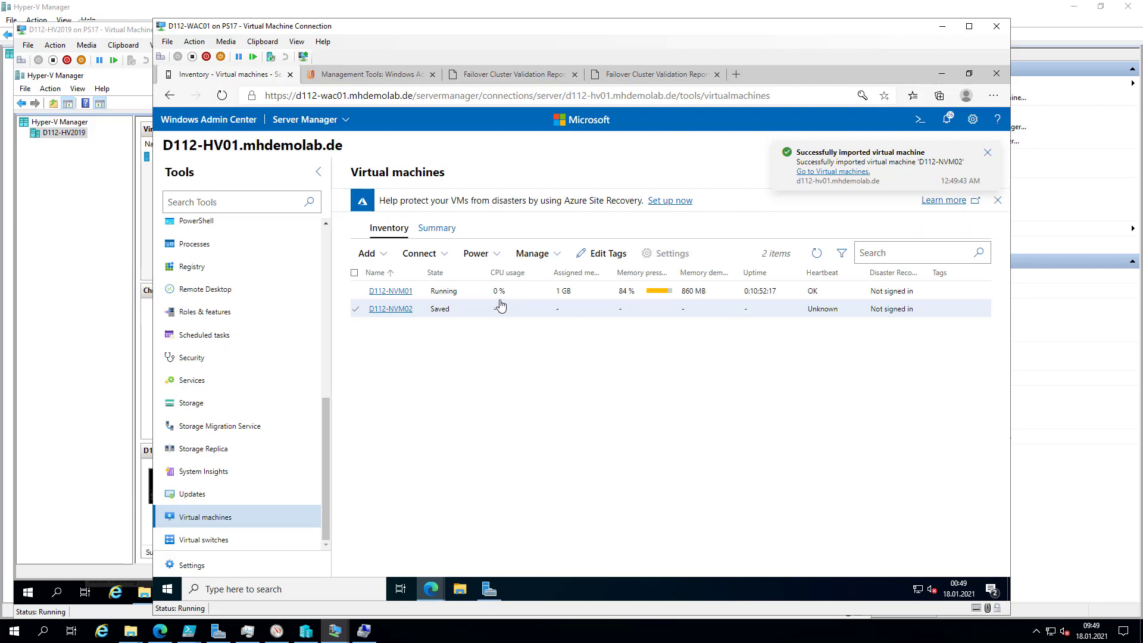
pyautogui.click(496, 257)
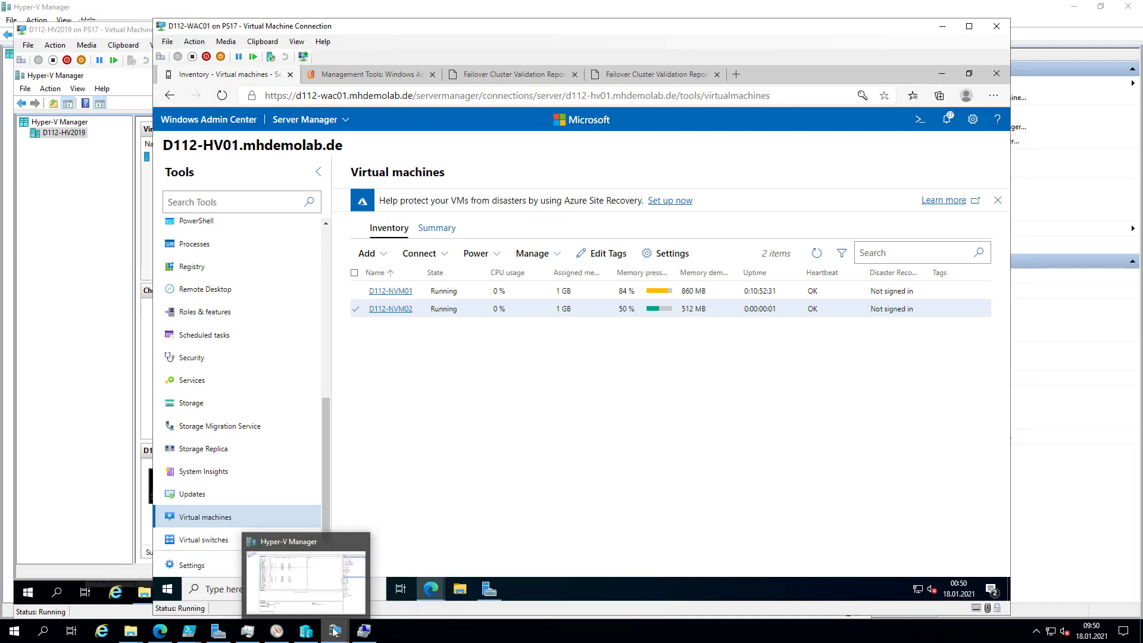
# - Switch to the D112-HV01 virtual machine and compare the configuration versions of D112-NVM01 and D112-NVM02 in Hyper-V Manager
pyautogui.moveTo(335, 633)
pyautogui.click(455, 602)
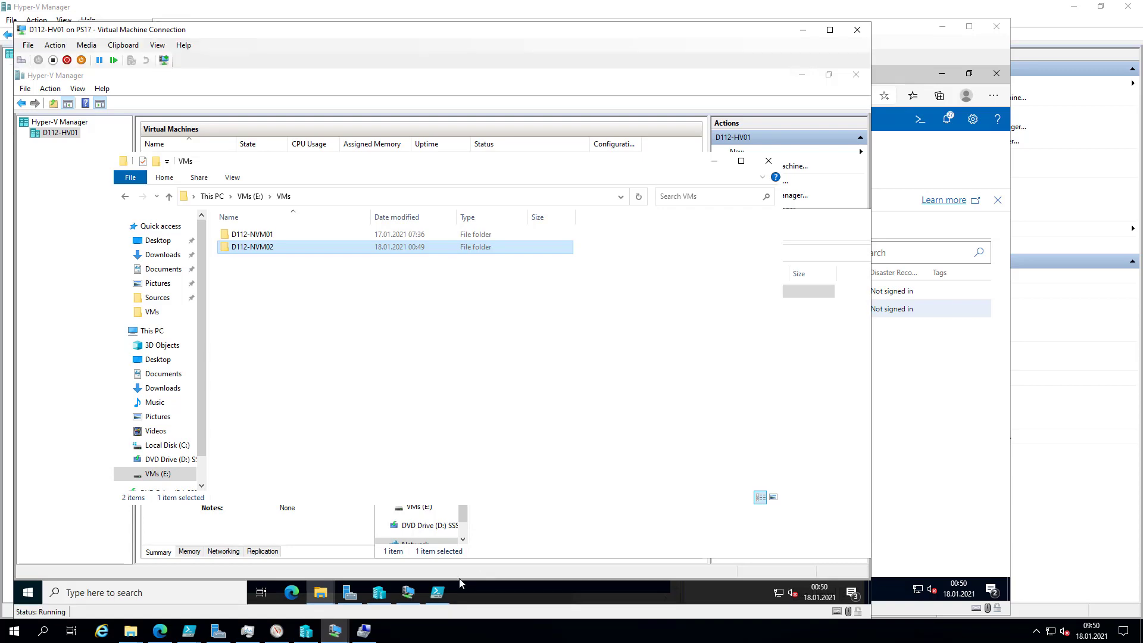
pyautogui.click(379, 593)
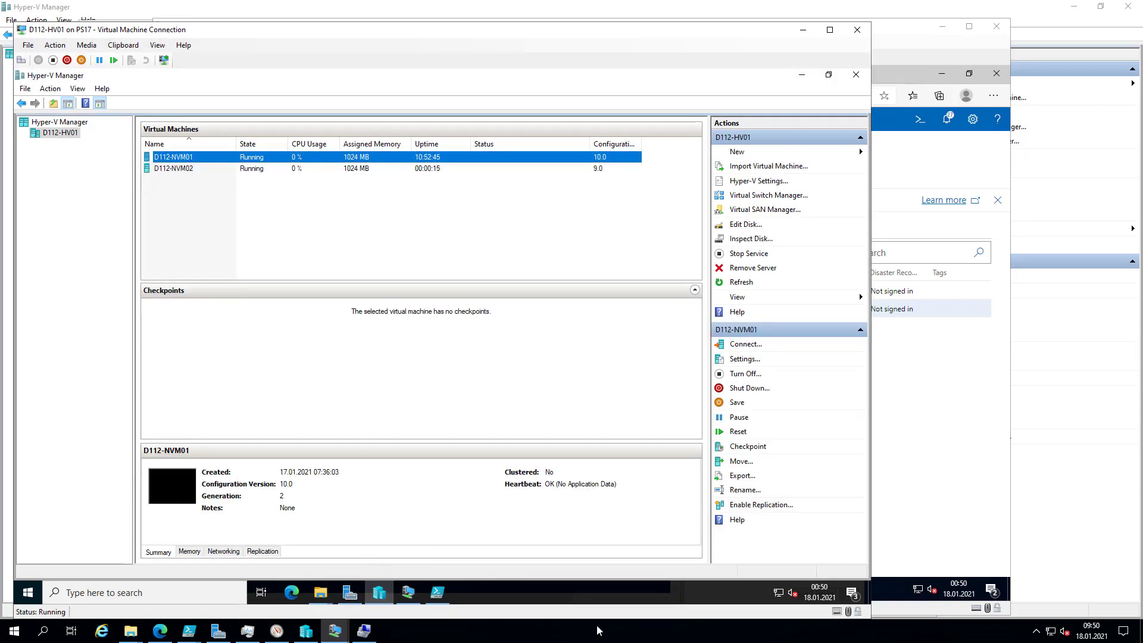
pyautogui.click(617, 638)
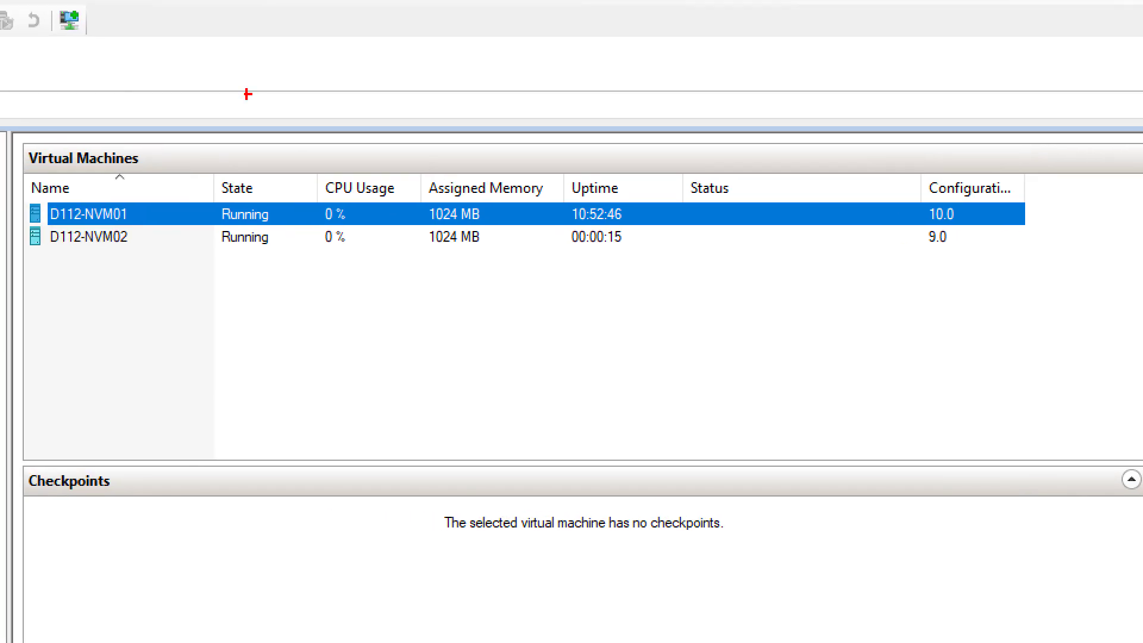
pyautogui.moveTo(26, 202); pyautogui.dragTo(360, 242)
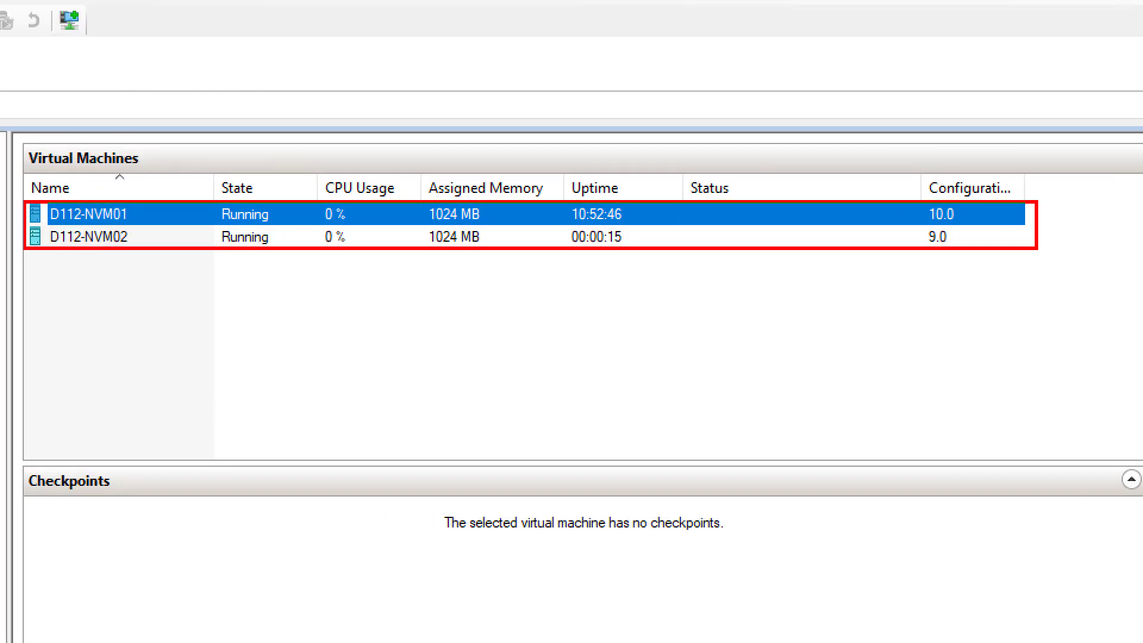
pyautogui.moveTo(1037, 248); pyautogui.dragTo(1034, 249)
pyautogui.press('Escape')
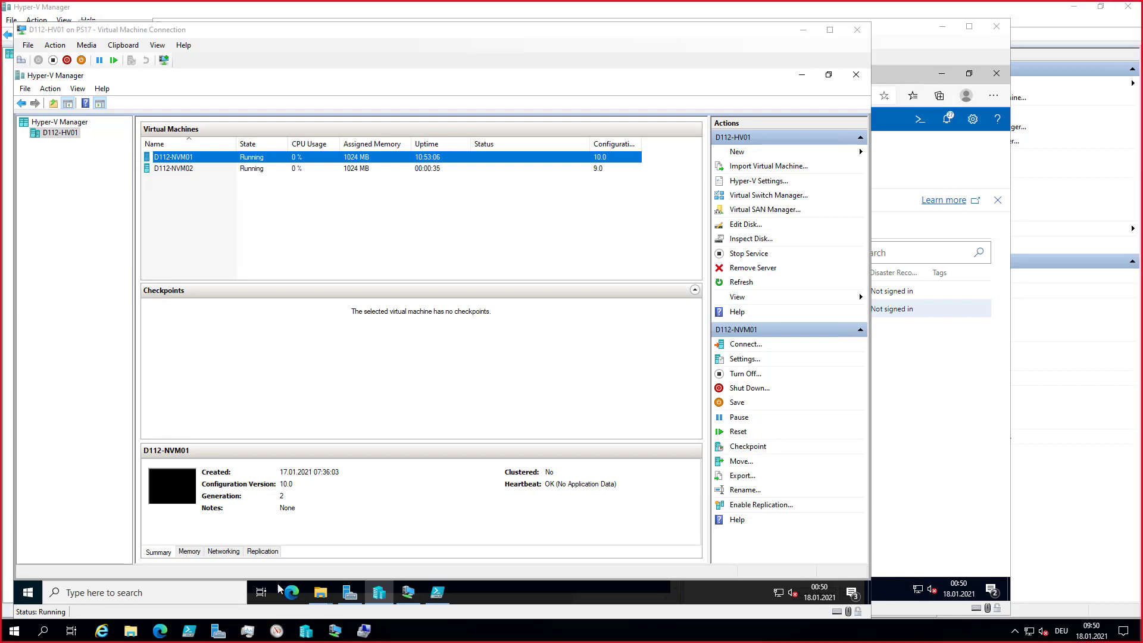
# - In PowerShell ISE, create a new script containing Get-VMHostSupportedVersion, run it and examine the supported configuration versions
pyautogui.click(441, 594)
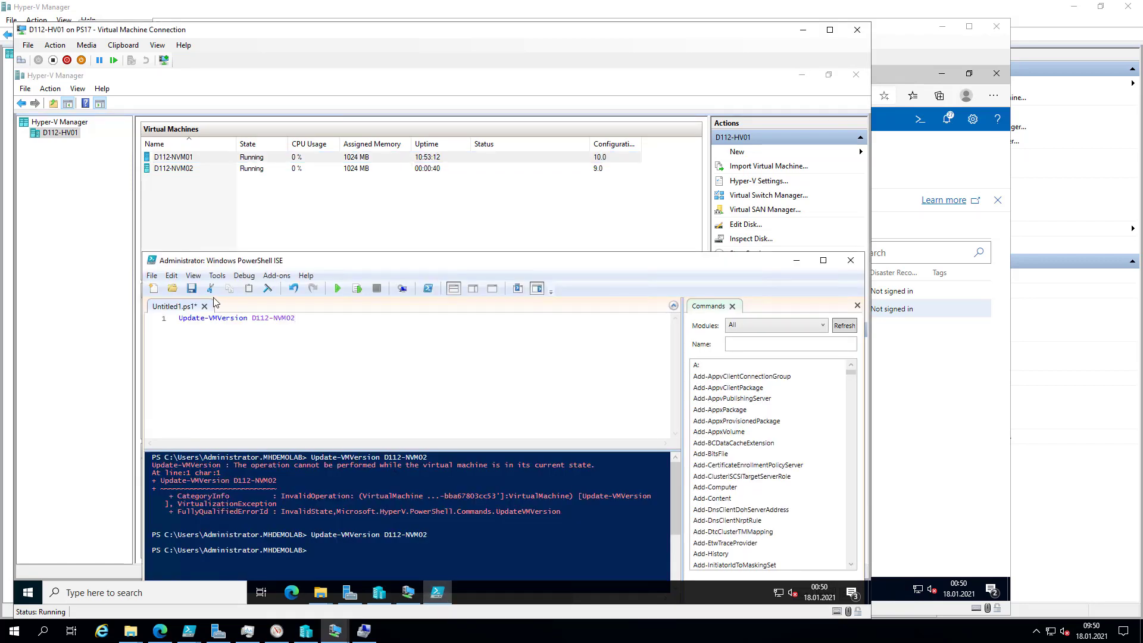
pyautogui.click(154, 289)
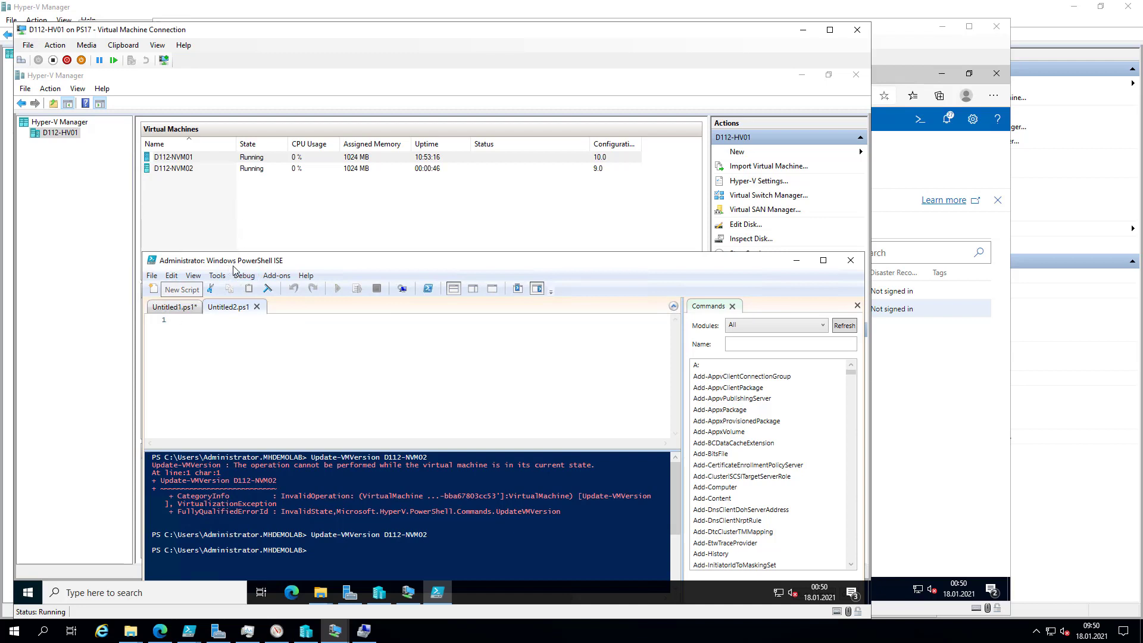
pyautogui.click(123, 45)
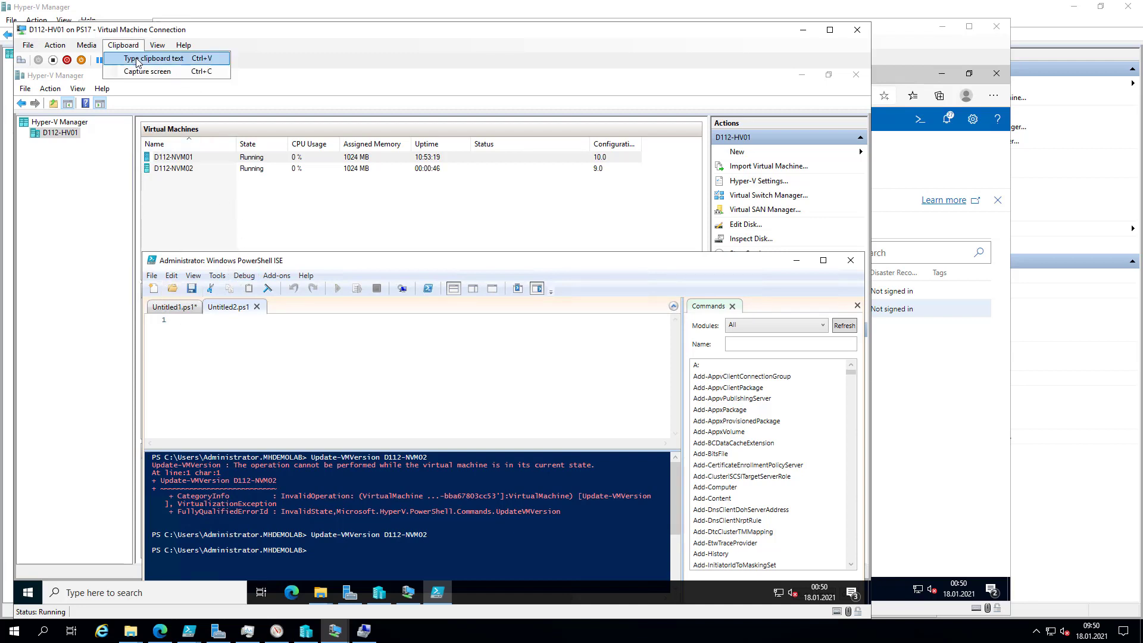
pyautogui.click(140, 56)
pyautogui.moveTo(307, 322); pyautogui.dragTo(105, 329)
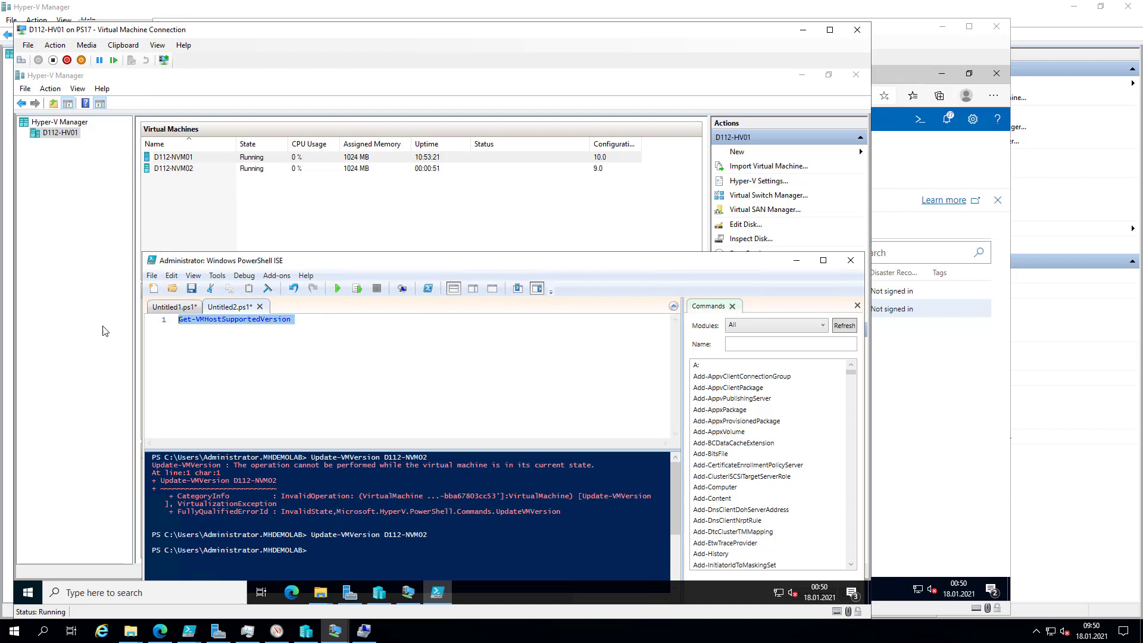
pyautogui.click(357, 288)
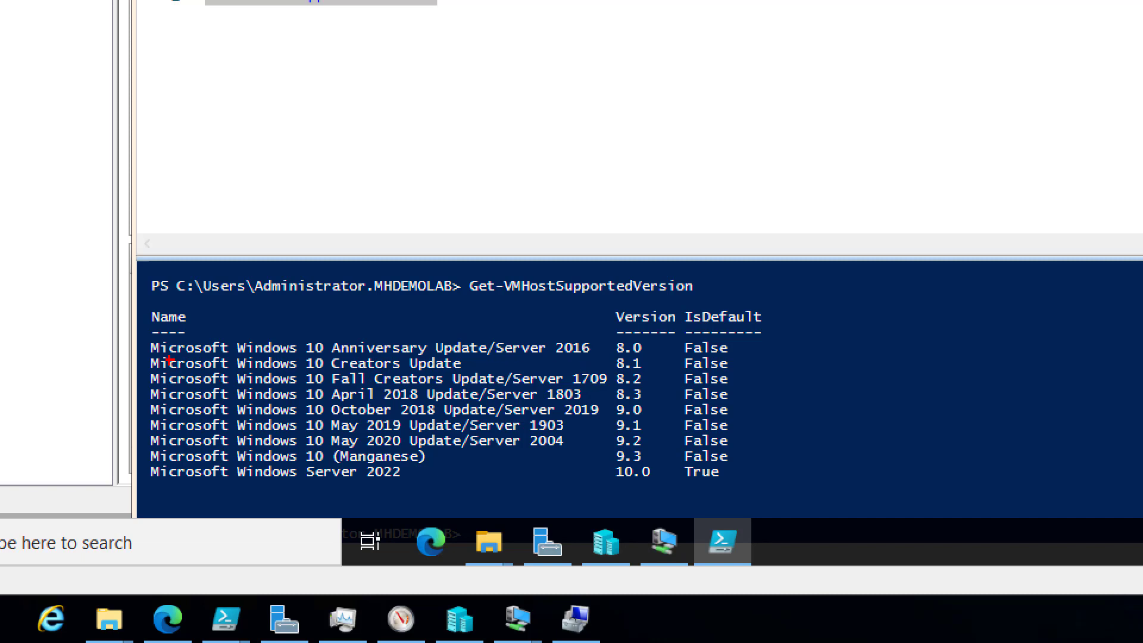
pyautogui.moveTo(149, 339); pyautogui.dragTo(762, 356)
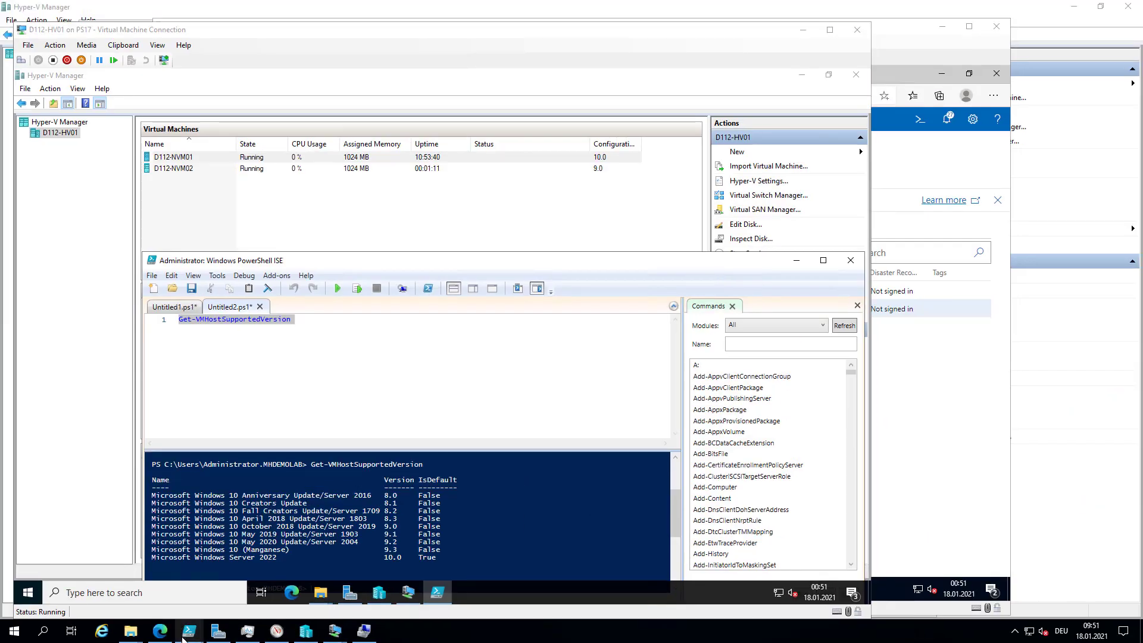
# - Switch to the D112-HV2019 virtual machine showing D112-NVM02 in its Hyper-V Manager
pyautogui.moveTo(220, 607)
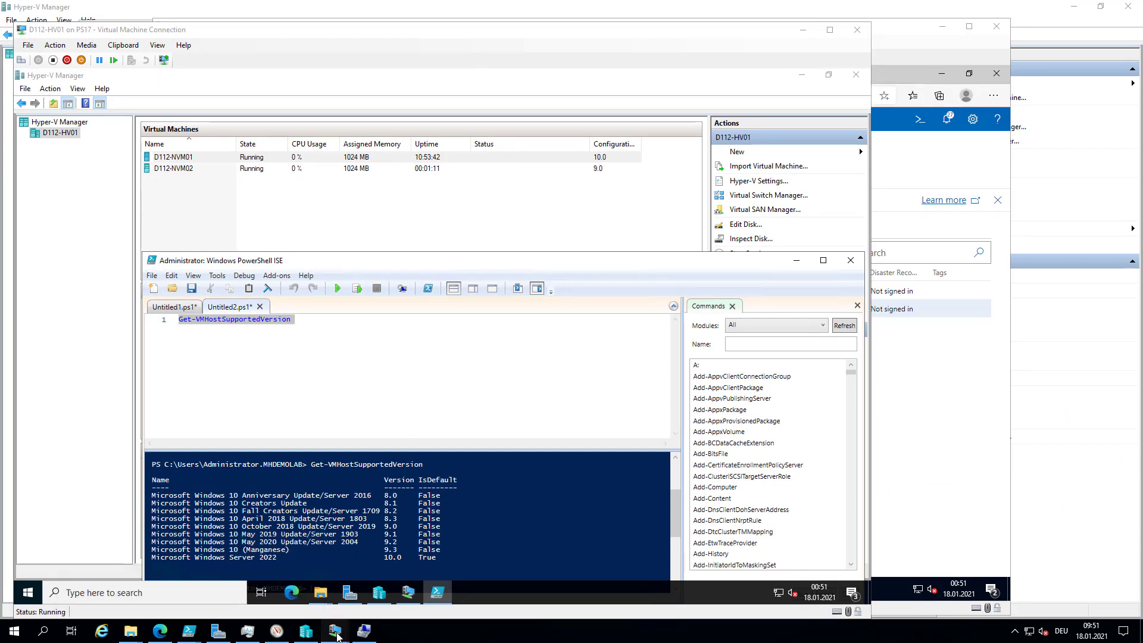
pyautogui.moveTo(337, 636)
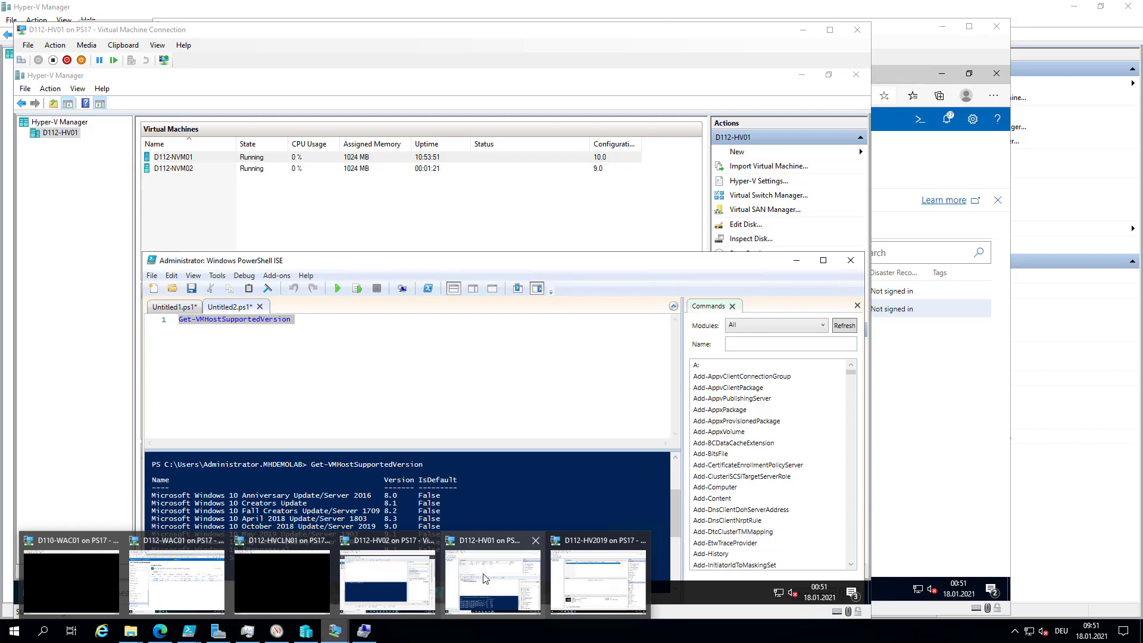
pyautogui.click(582, 568)
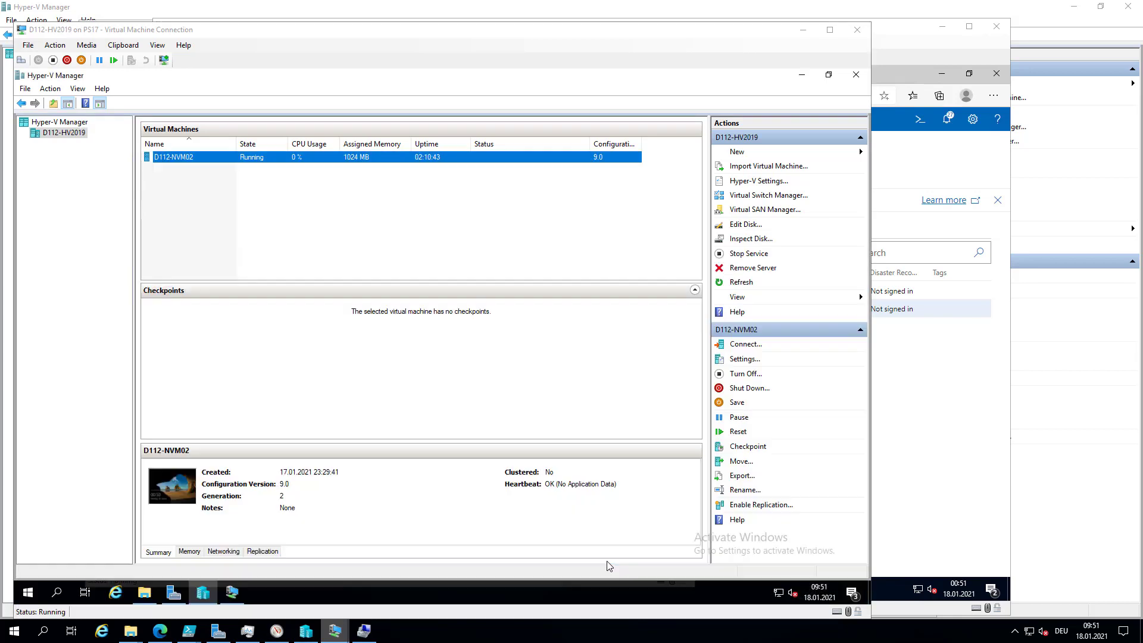
# - Switch to the D112-HV01 virtual machine and turn off D112-NVM02 in its Hyper-V Manager
pyautogui.rightClick(264, 162)
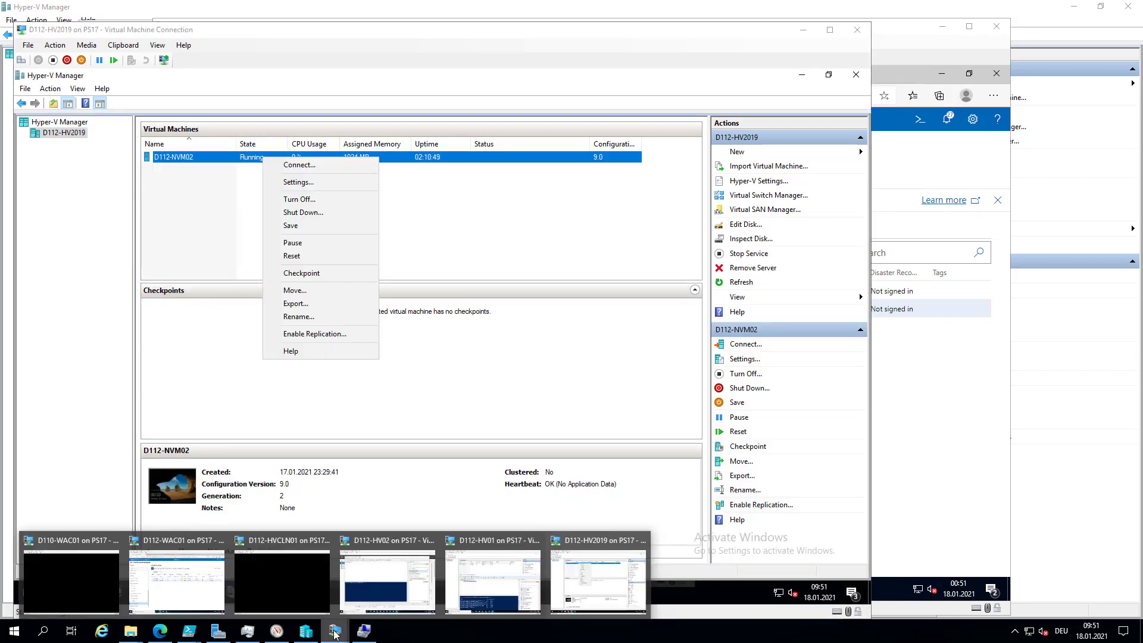
pyautogui.click(493, 580)
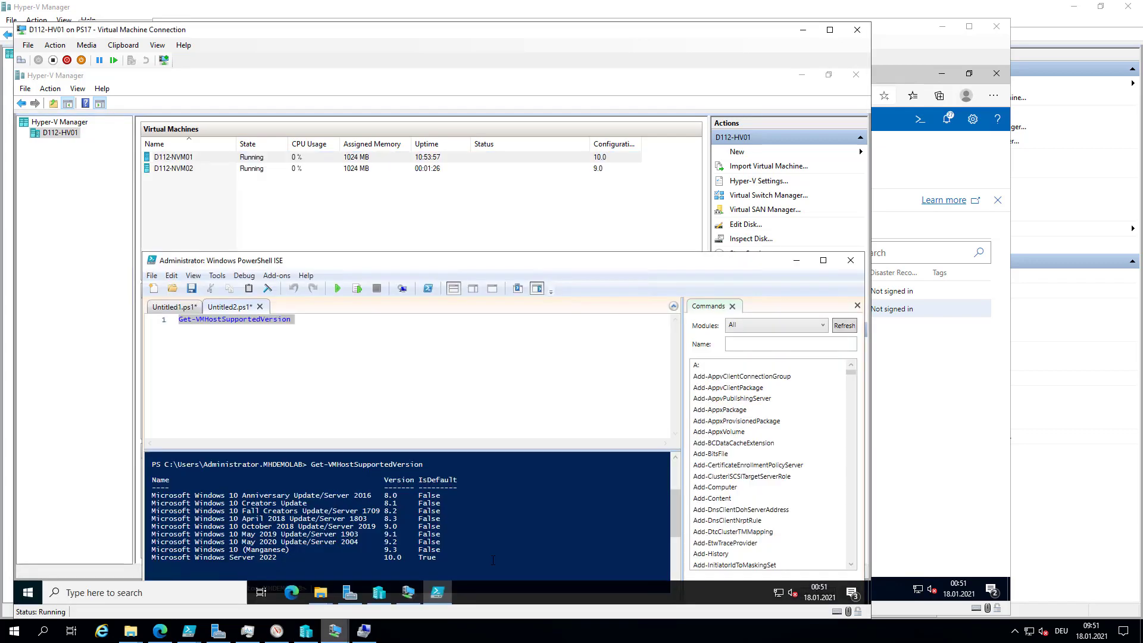
pyautogui.click(235, 170)
pyautogui.rightClick(234, 169)
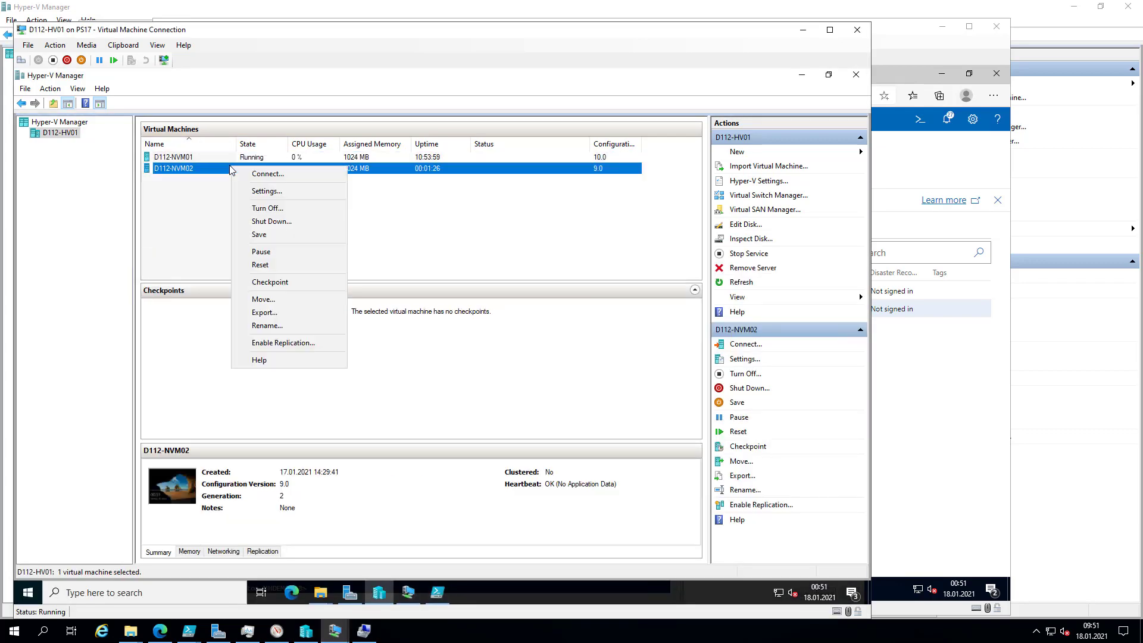
pyautogui.click(268, 209)
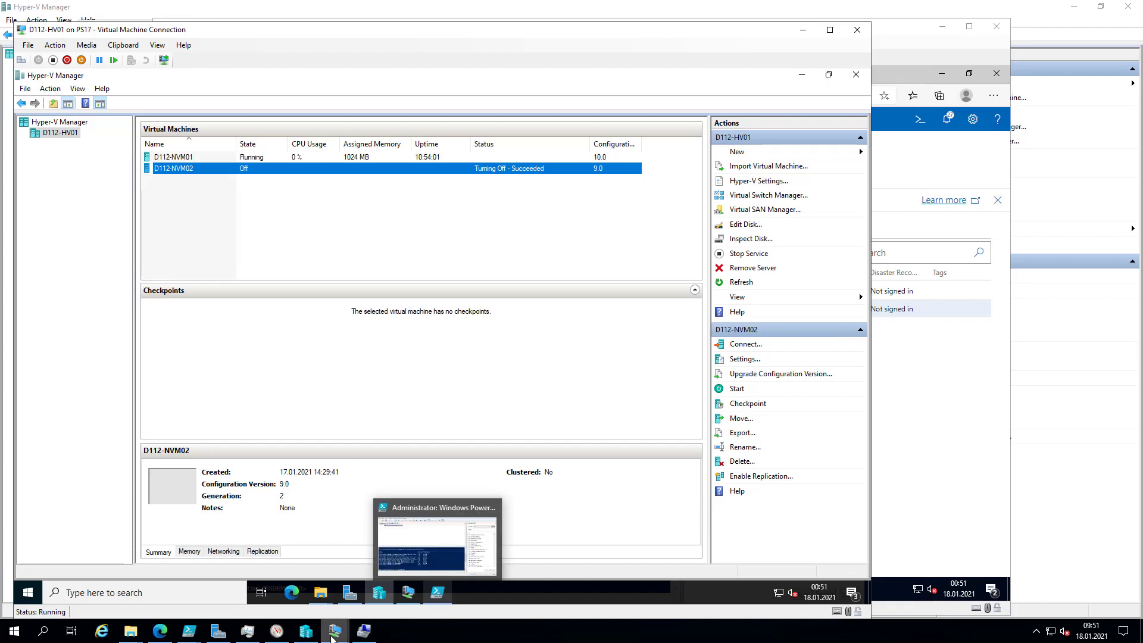
# - On D112-HV2019, begin enabling replication for D112-NVM02 and specify d112-hv01 as the replica server
pyautogui.moveTo(331, 636)
pyautogui.click(598, 571)
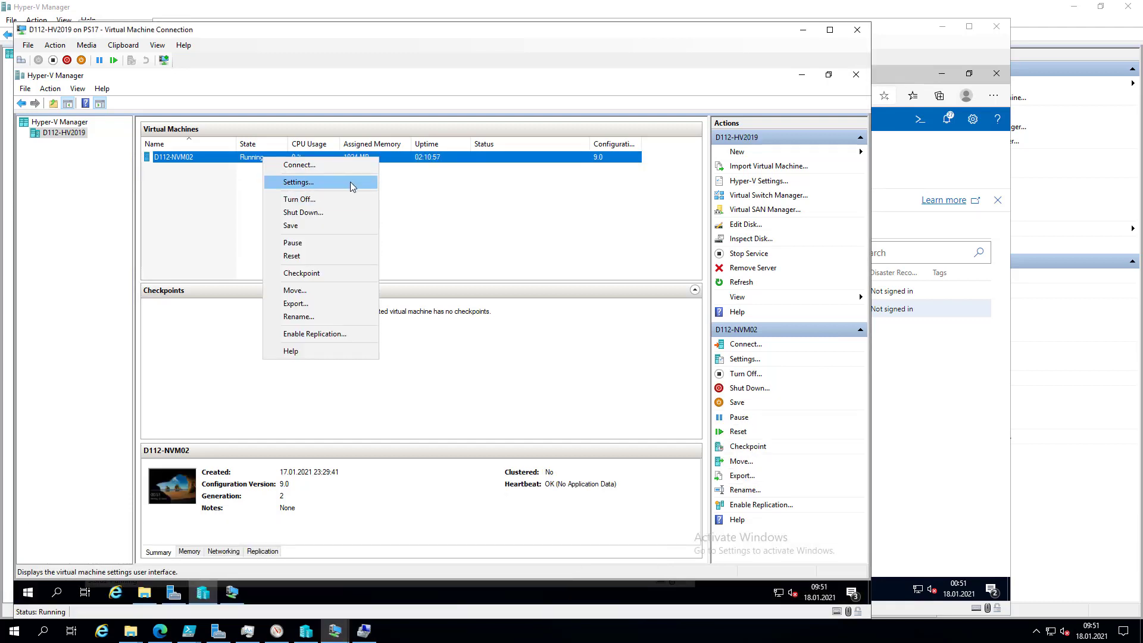
pyautogui.click(319, 334)
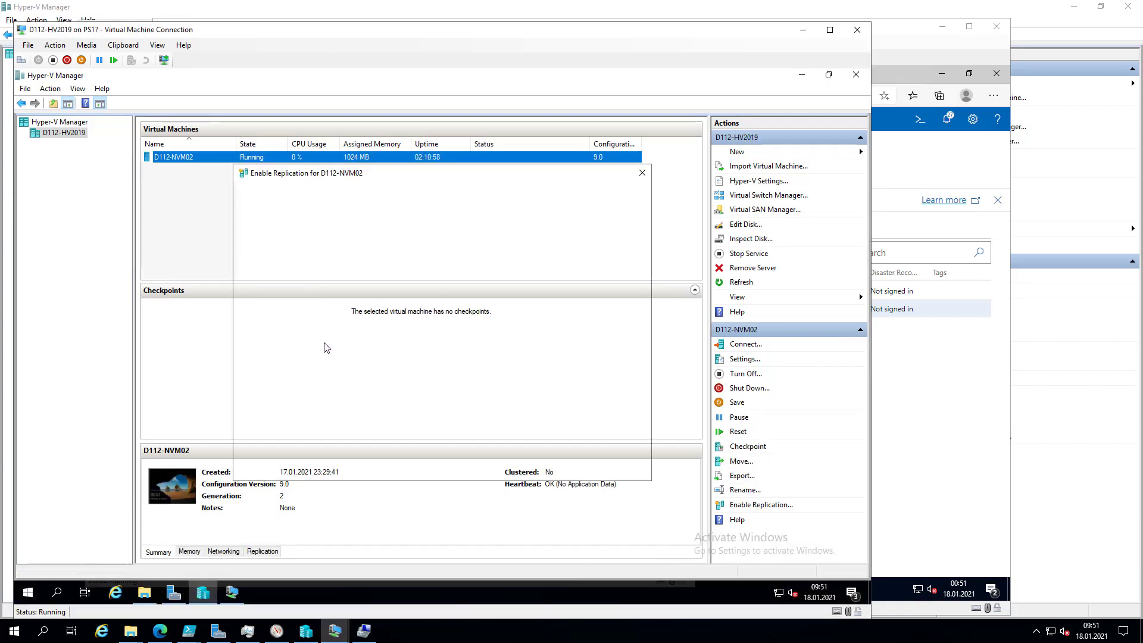
pyautogui.click(534, 464)
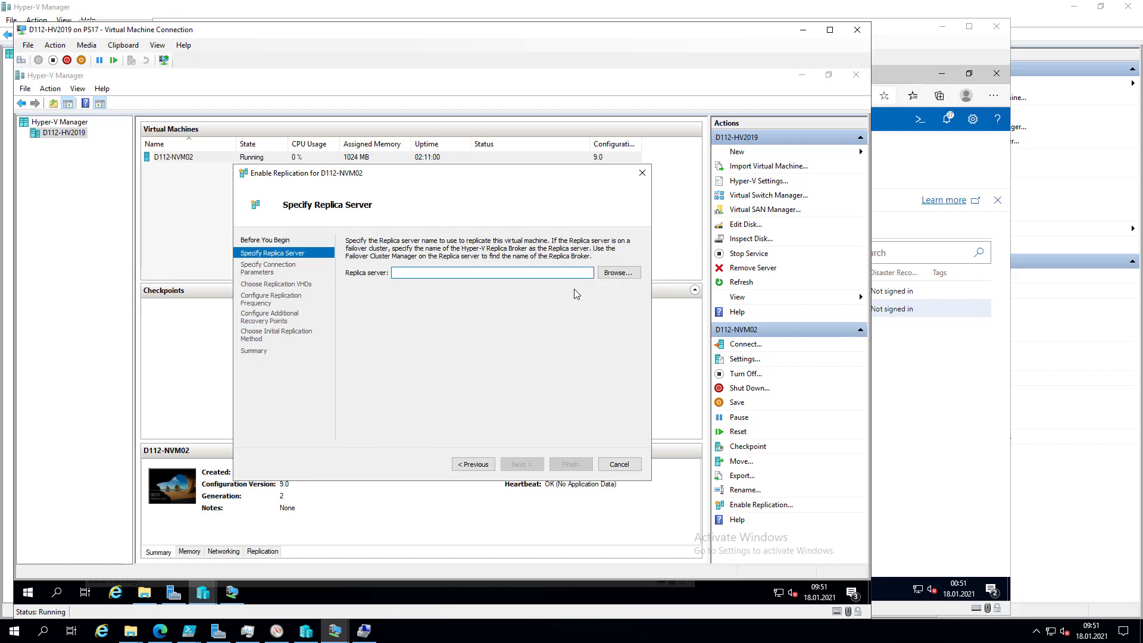
pyautogui.click(618, 272)
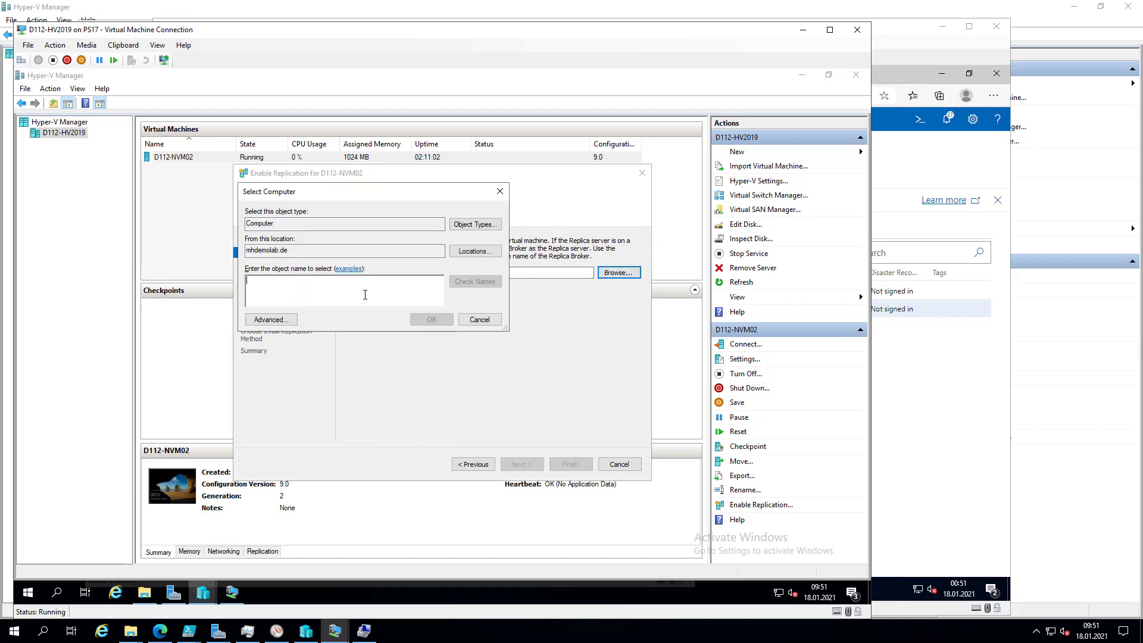
pyautogui.write('d112-hv01')
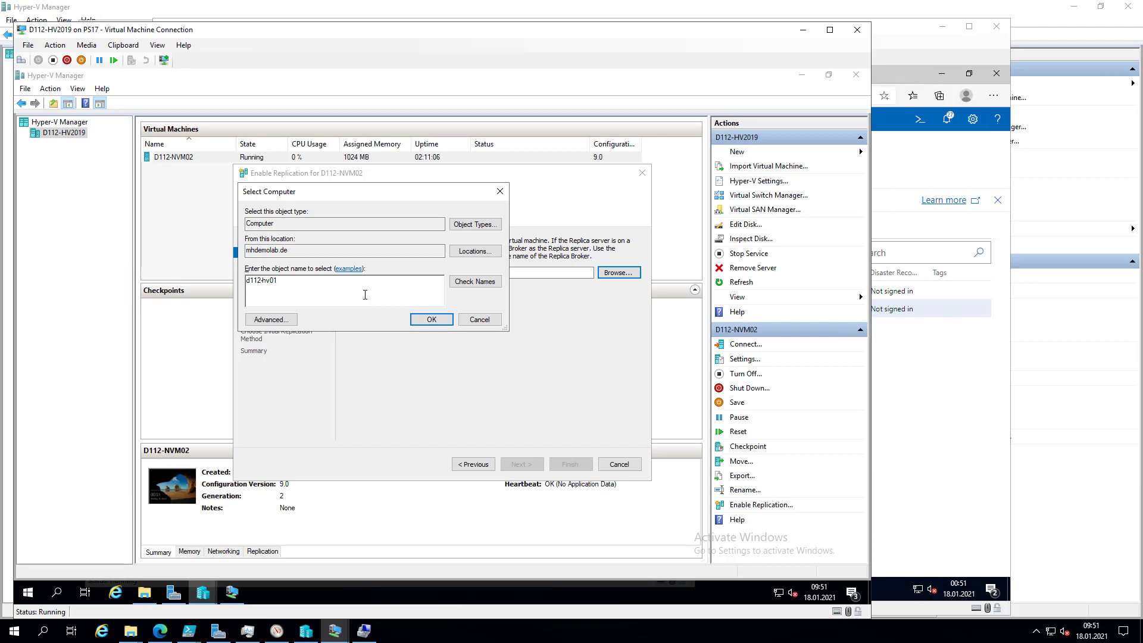
pyautogui.click(469, 284)
pyautogui.click(432, 320)
pyautogui.click(521, 464)
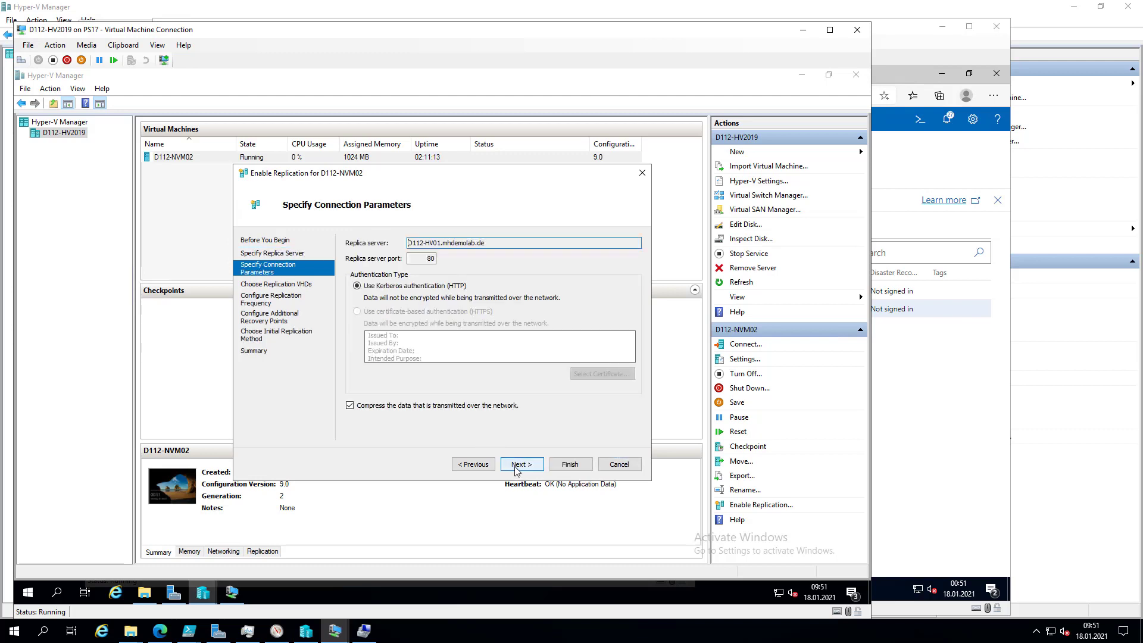
# - Accept the Kerberos connection parameters and replication VHDs, and keep the replication frequency at 5 minutes
pyautogui.click(516, 467)
pyautogui.click(517, 468)
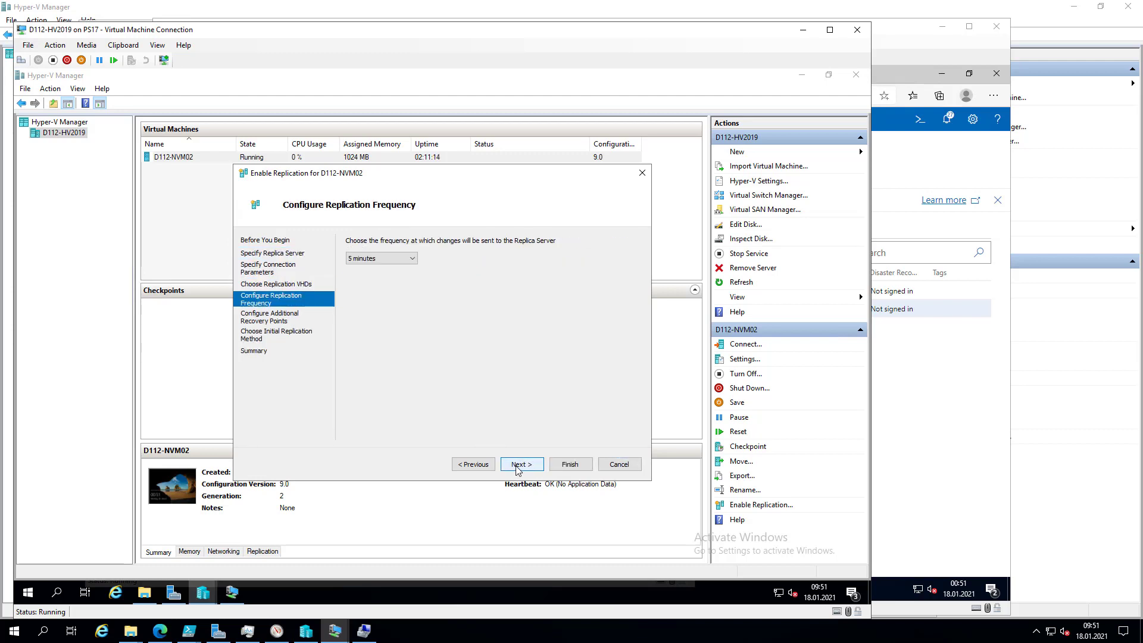
pyautogui.click(408, 263)
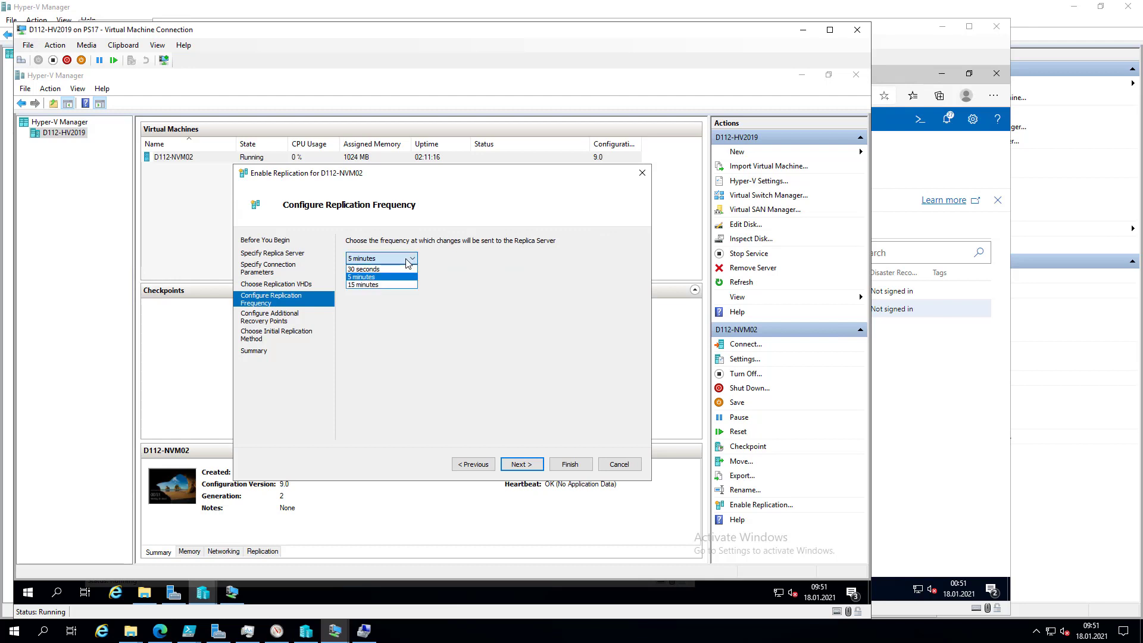
pyautogui.click(409, 261)
pyautogui.click(532, 468)
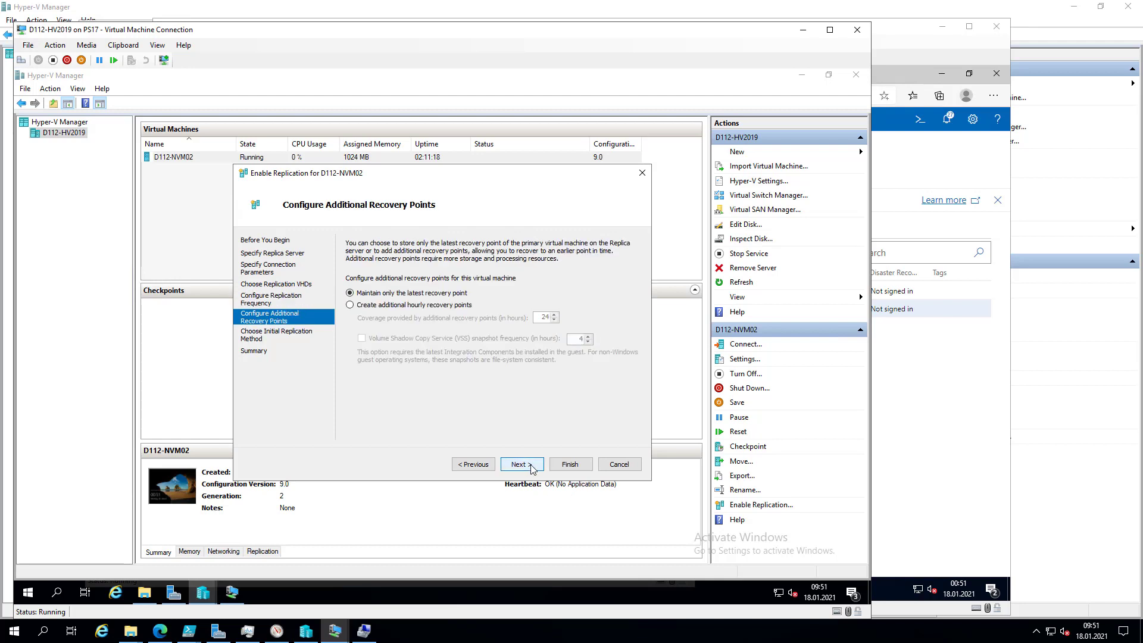
# - Maintain only the latest recovery point, use the existing virtual machine on the replica server as the initial copy, and finish enabling replication
pyautogui.click(531, 468)
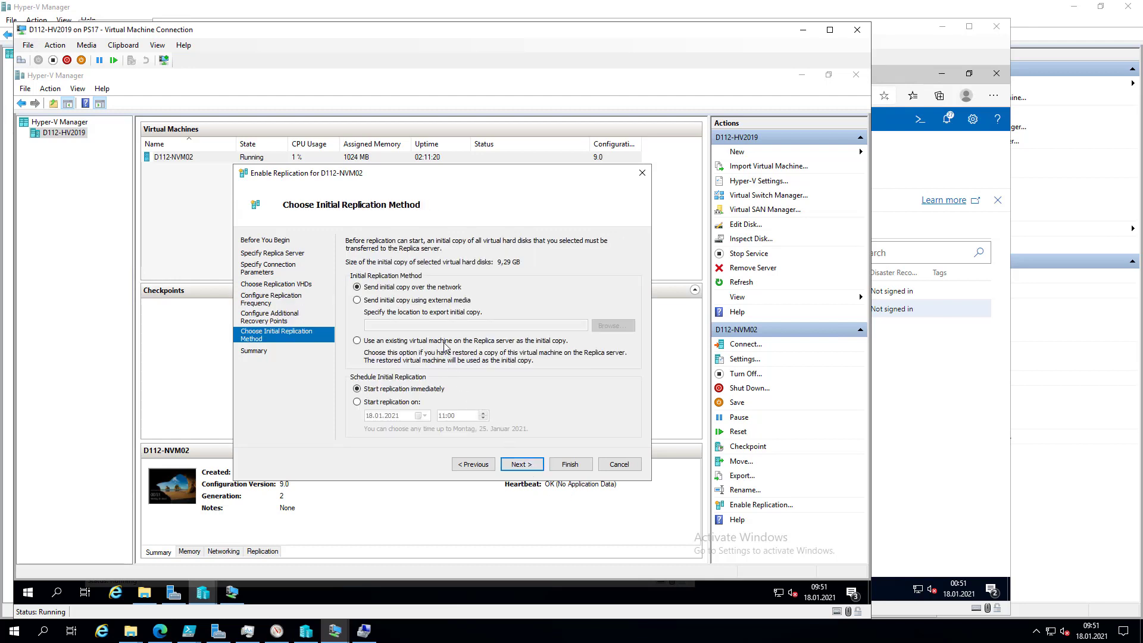
pyautogui.click(417, 342)
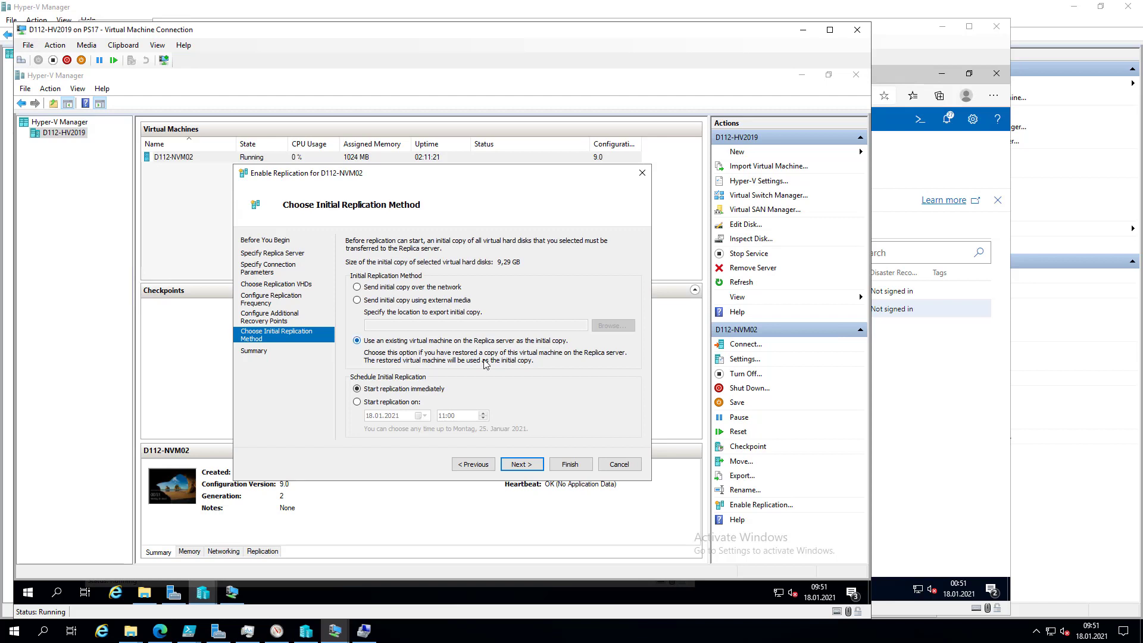
pyautogui.click(521, 466)
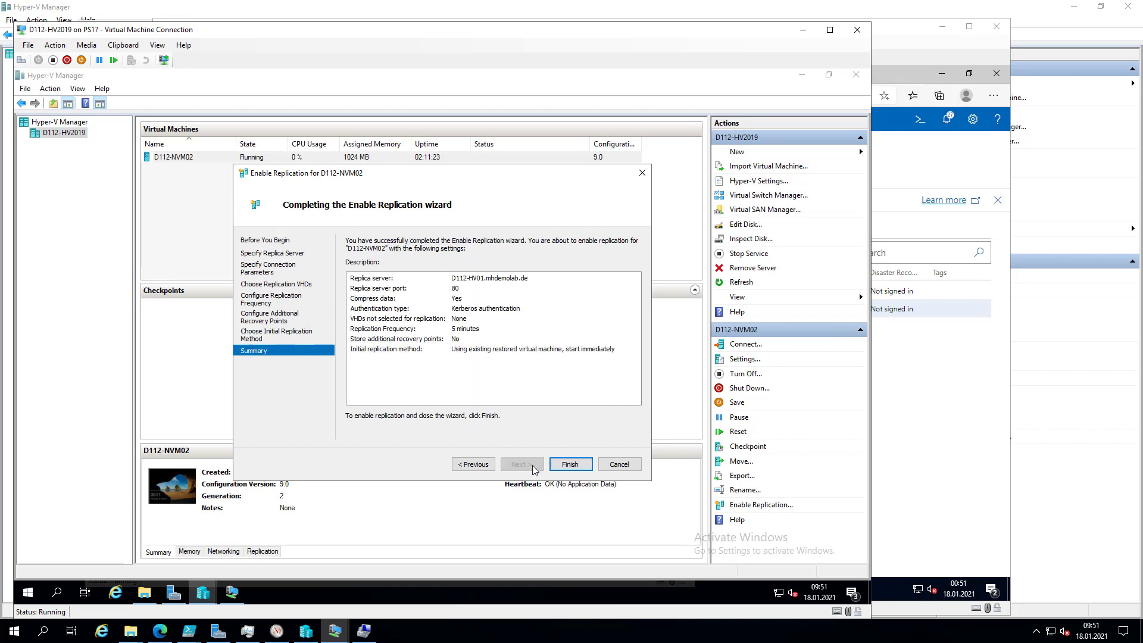
pyautogui.click(570, 464)
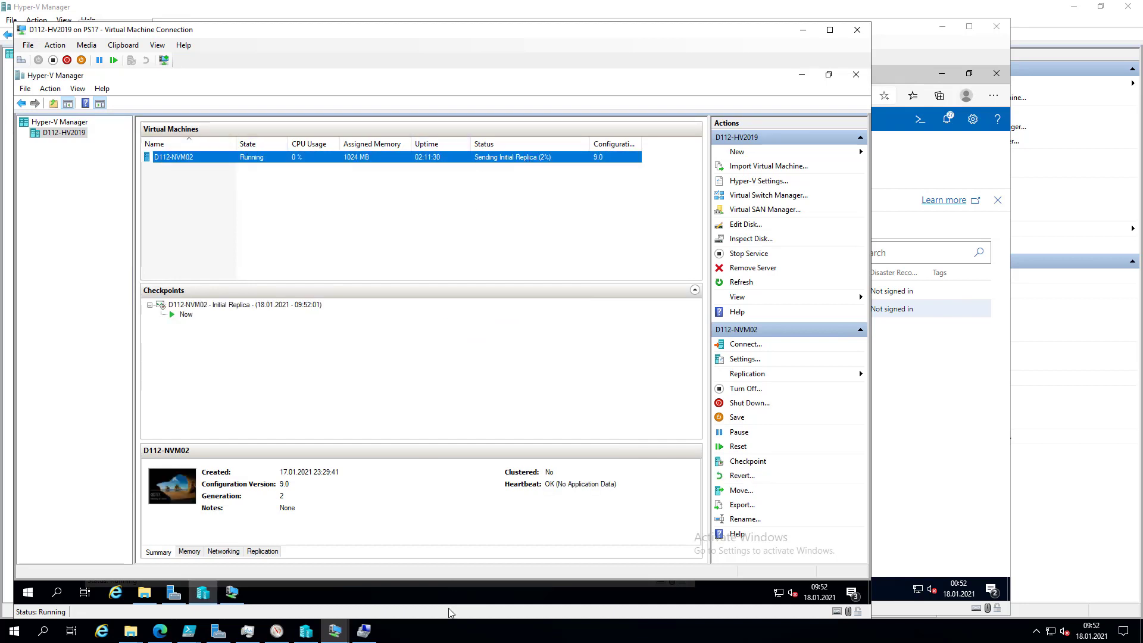
# - Check D112-NVM02's status in Windows Admin Center on D112-WAC01 and in Hyper-V Manager on D112-HV01
pyautogui.click(335, 631)
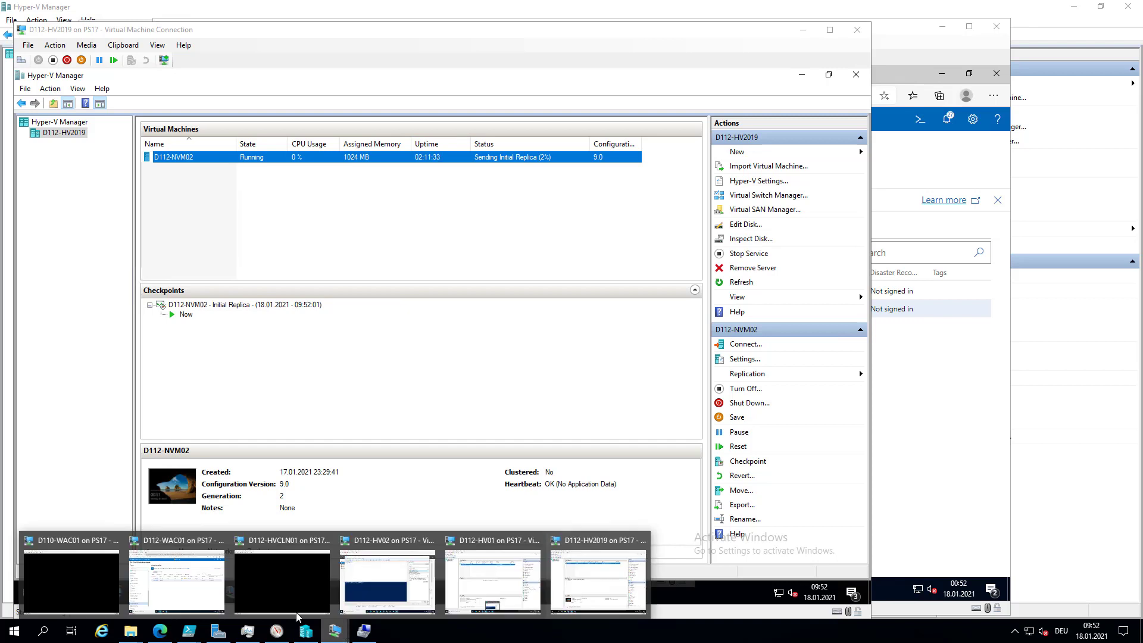
pyautogui.click(190, 591)
pyautogui.moveTo(340, 633)
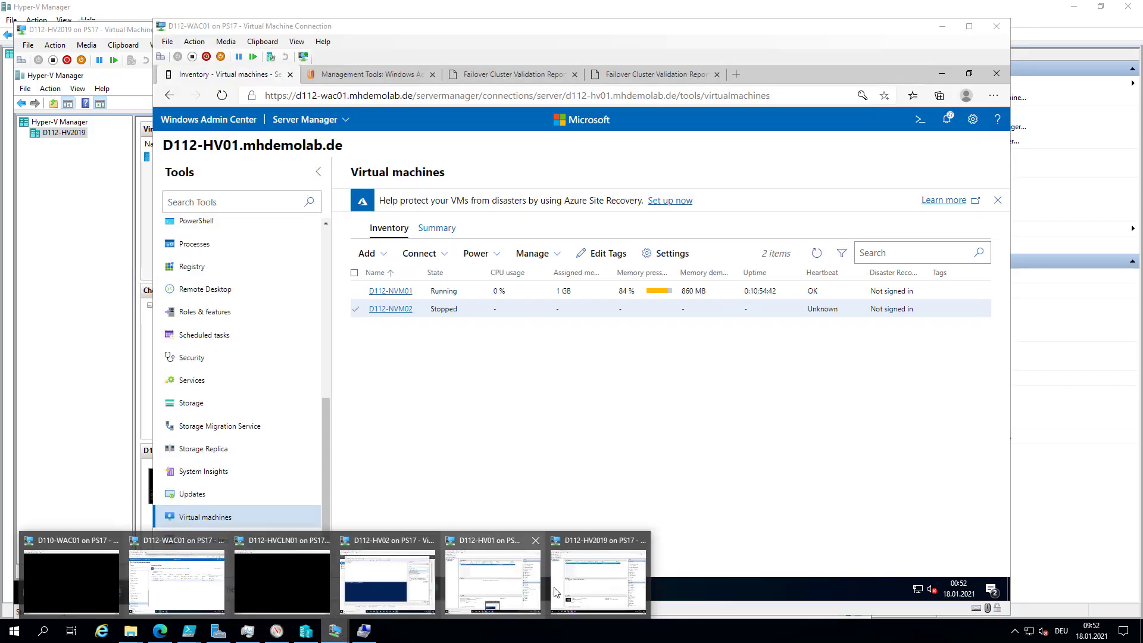
pyautogui.click(502, 580)
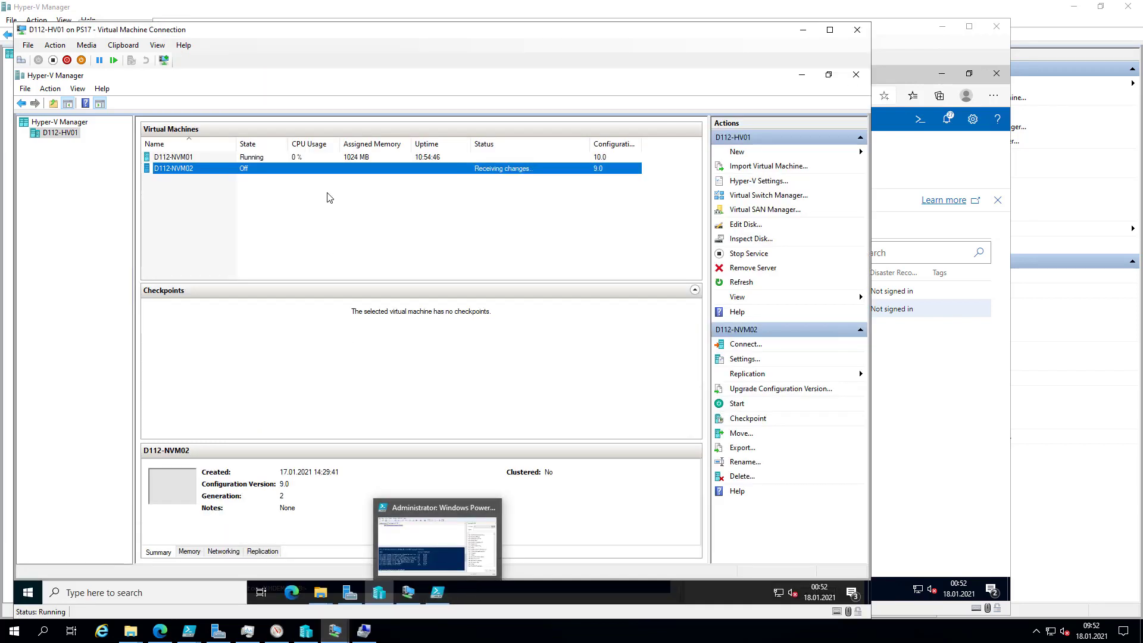
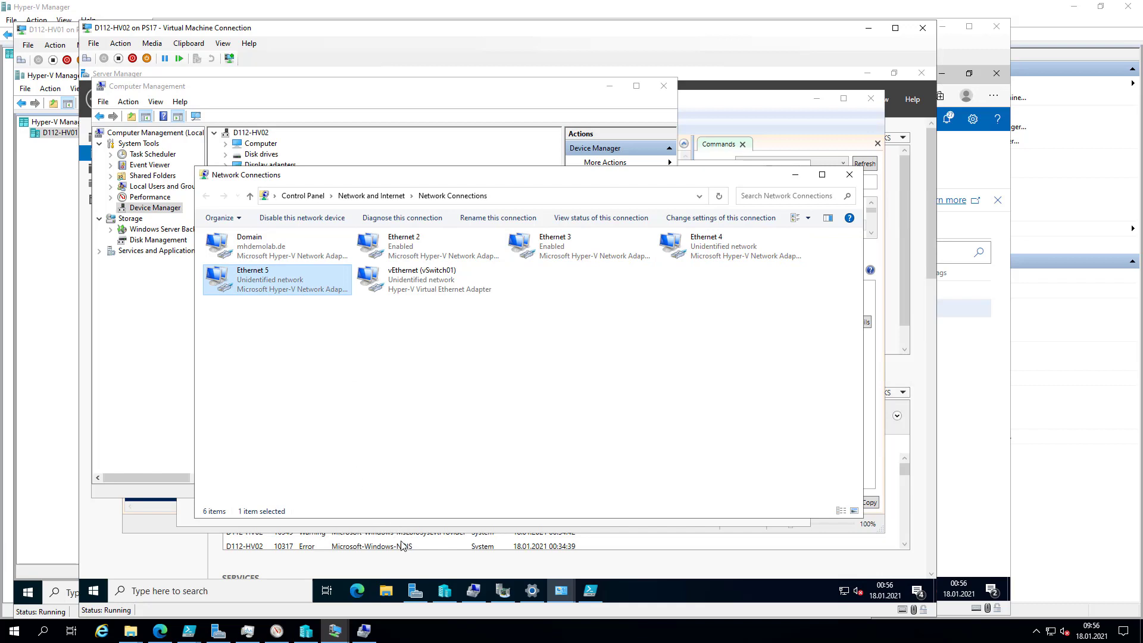
# - Switch to the D112-WAC01 virtual machine and open the virtual machine inventory of D112-HV02.mhdemolab.de in Windows Admin Center
pyautogui.moveTo(416, 592)
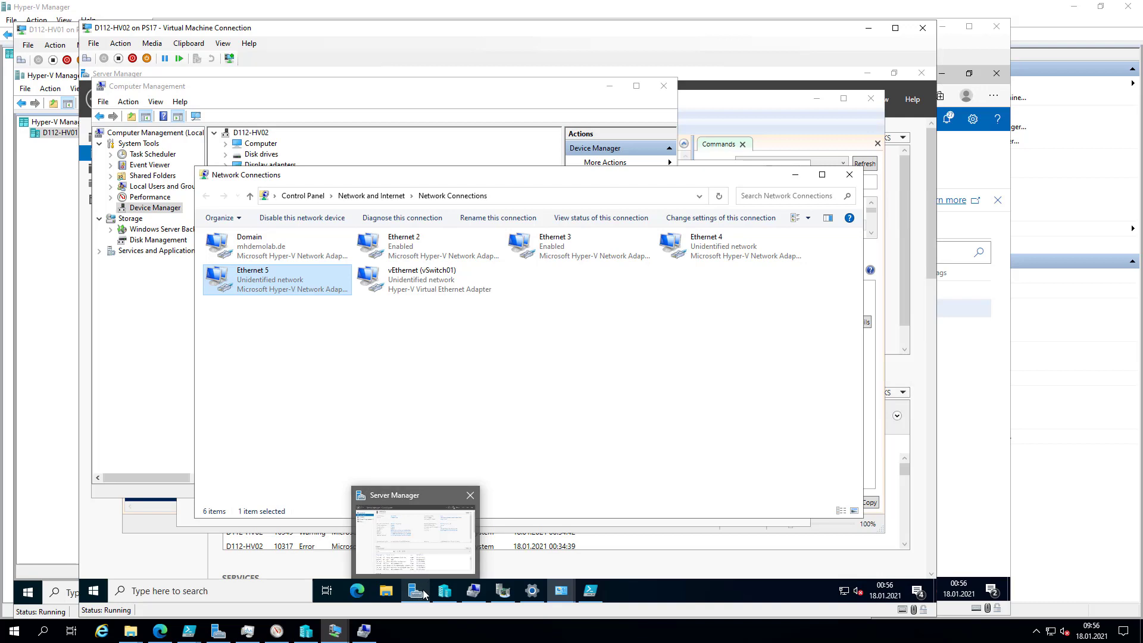
pyautogui.click(334, 634)
pyautogui.click(333, 581)
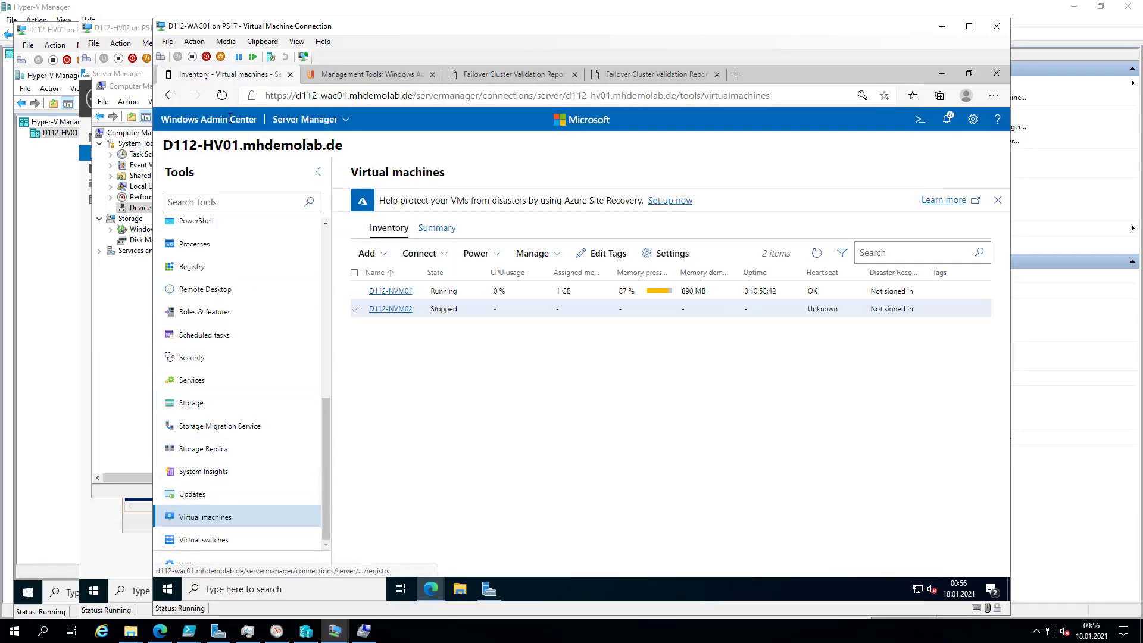
pyautogui.click(230, 123)
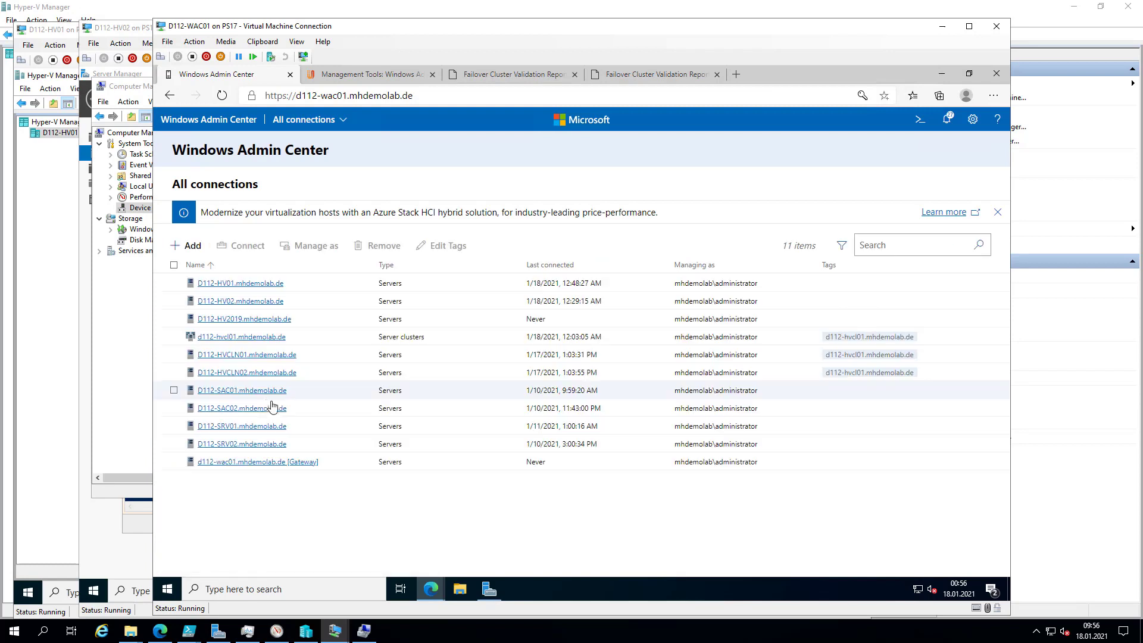
pyautogui.click(256, 303)
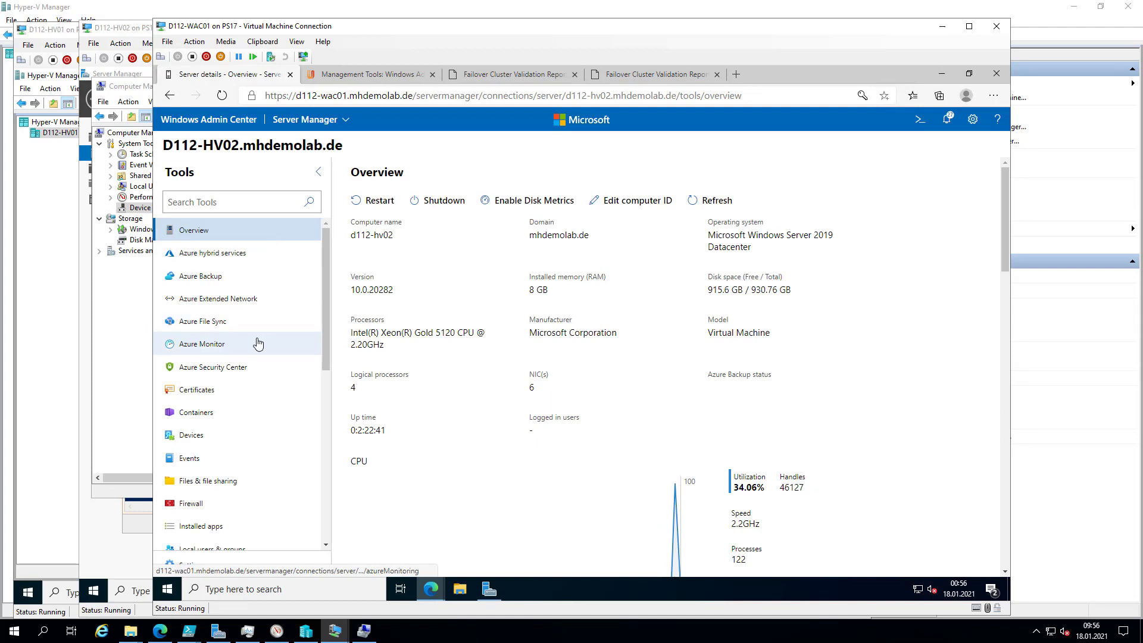
pyautogui.scroll(-7, 255, 344)
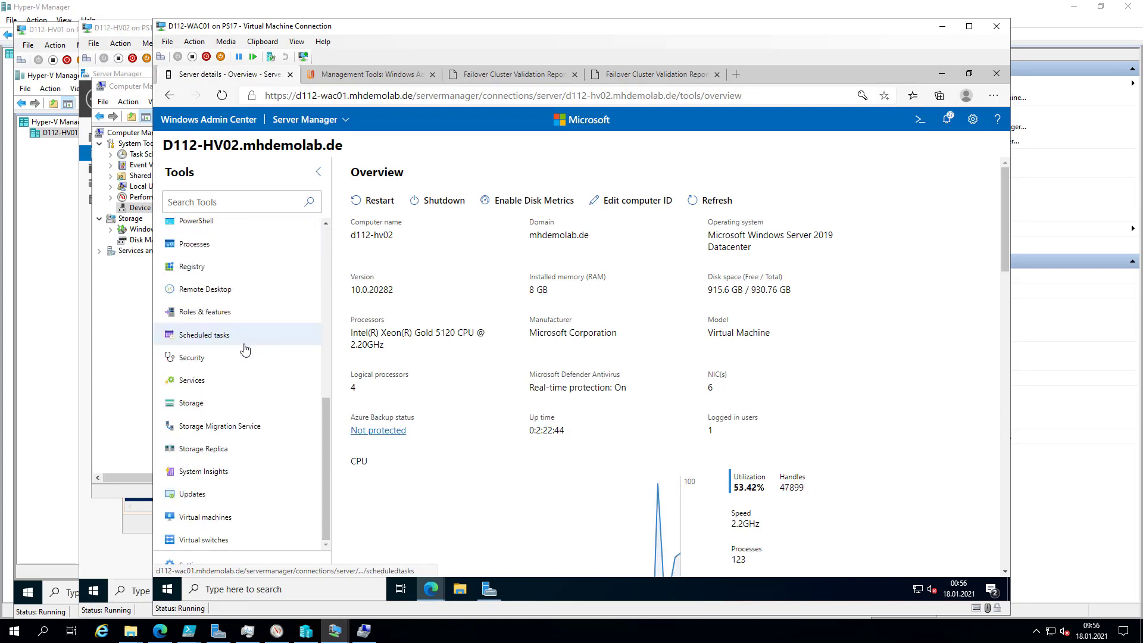
pyautogui.click(221, 517)
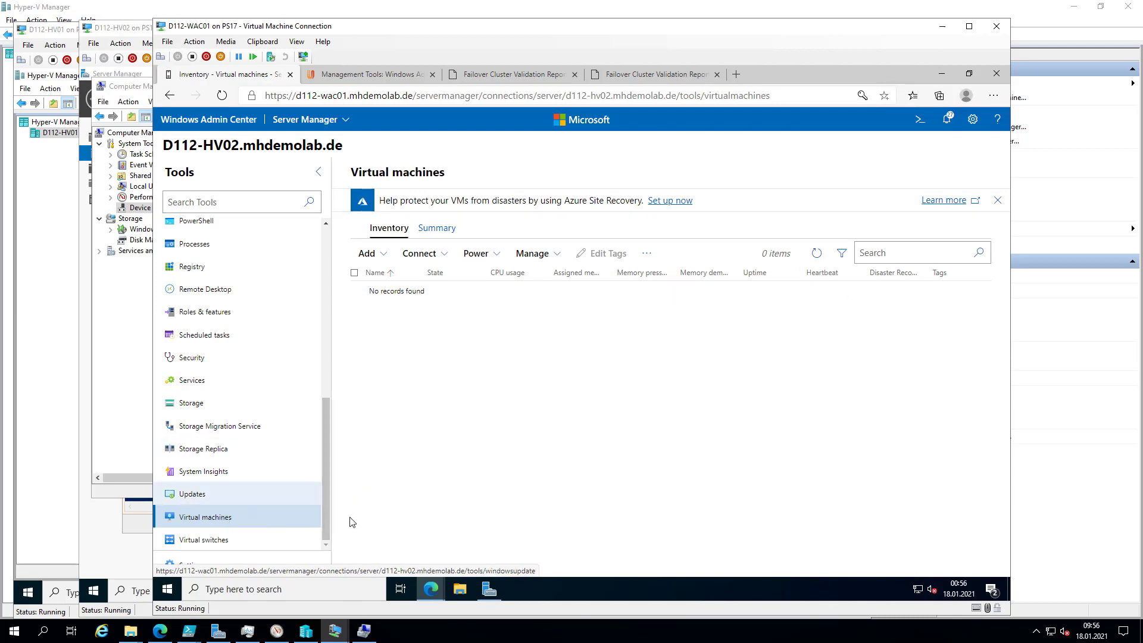
# - Set up a new external virtual switch named vSwitch02 on D112-HV02 and select the Ethernet 4 network adapter
pyautogui.click(247, 547)
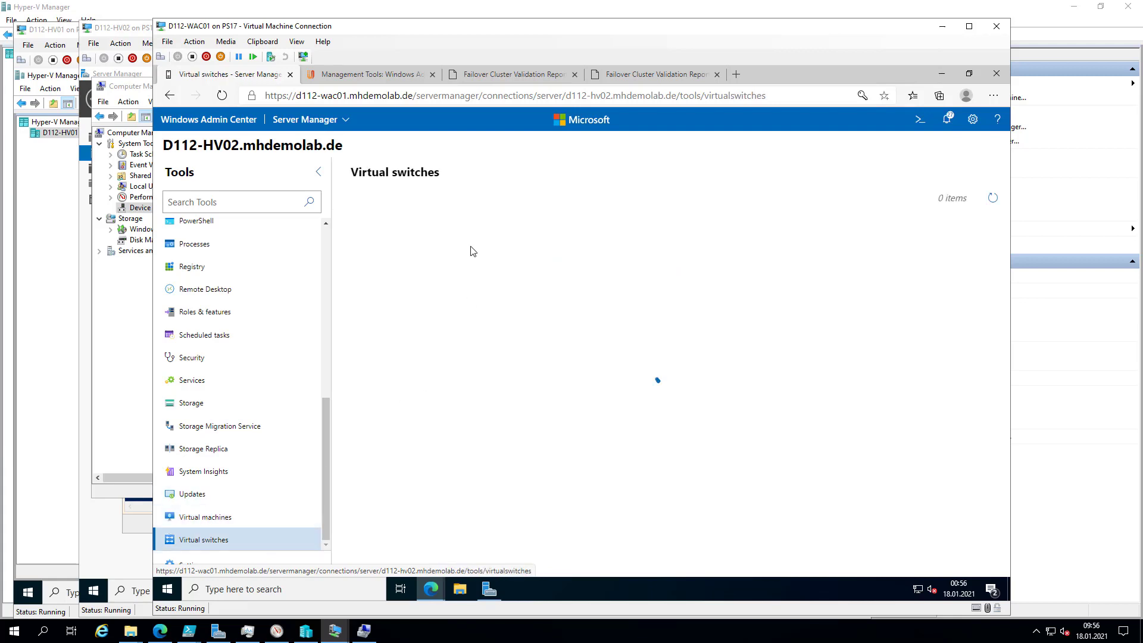
pyautogui.click(365, 198)
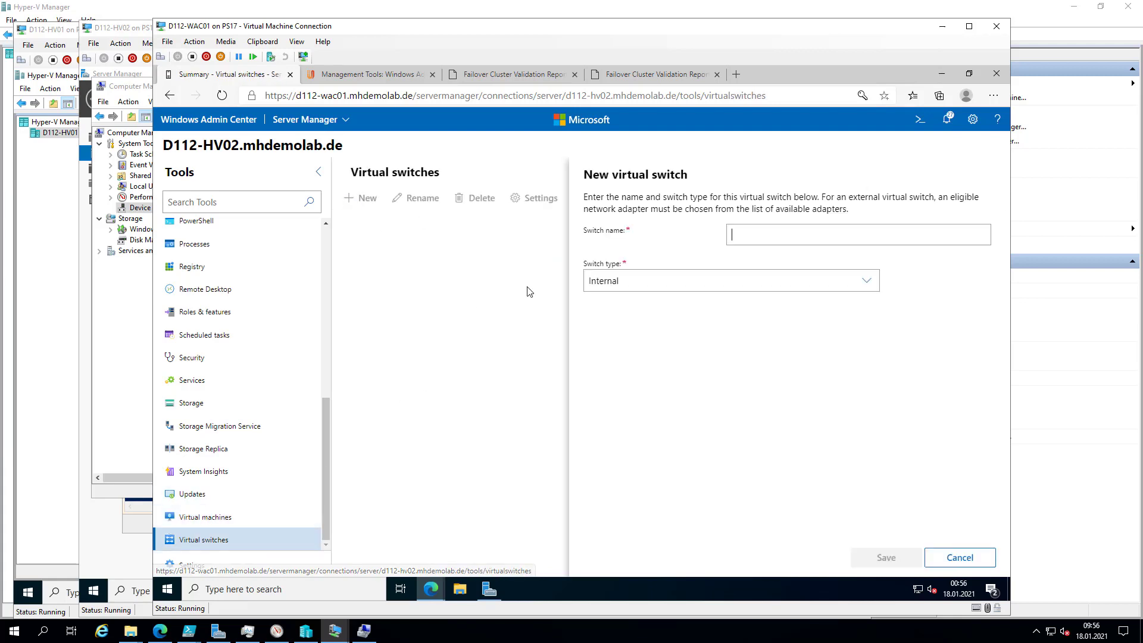
pyautogui.click(754, 282)
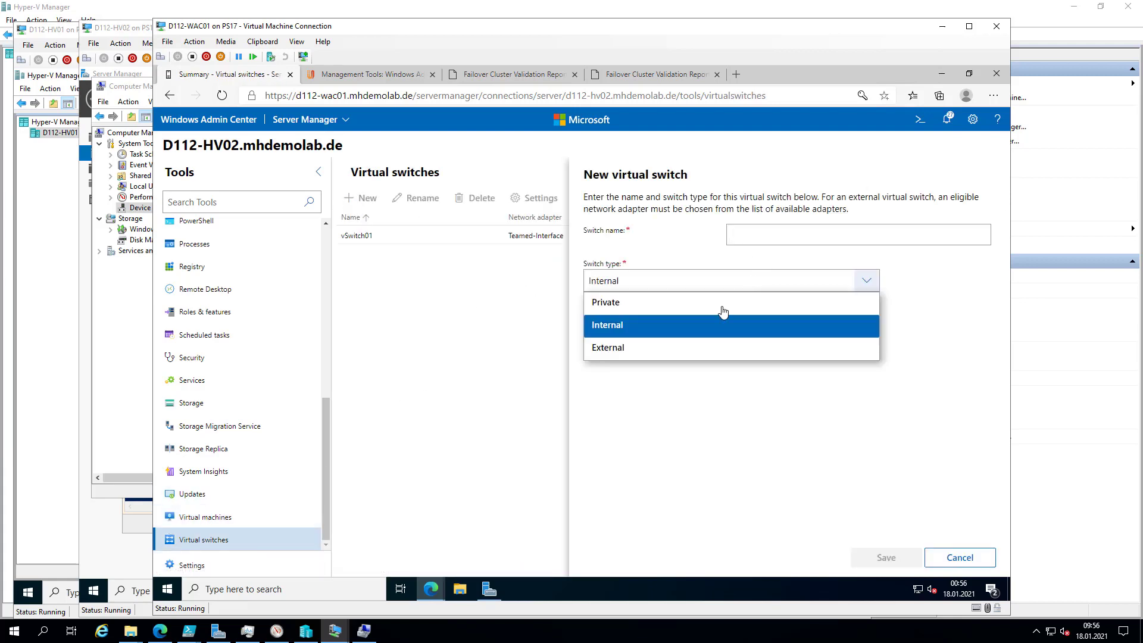
pyautogui.click(660, 350)
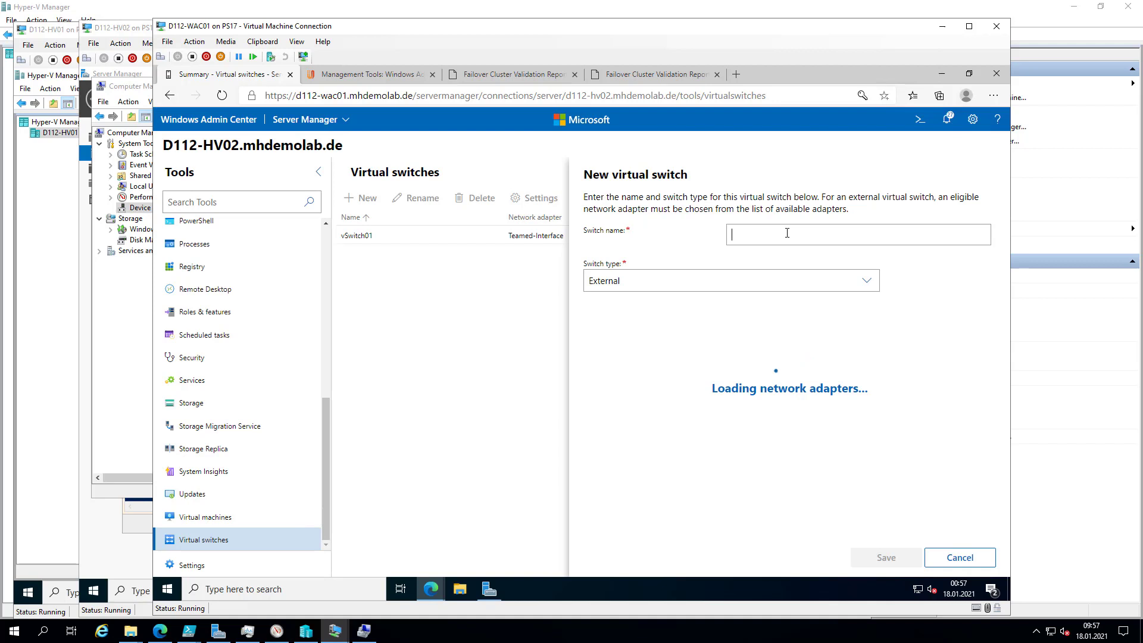
pyautogui.write('vSwitch02')
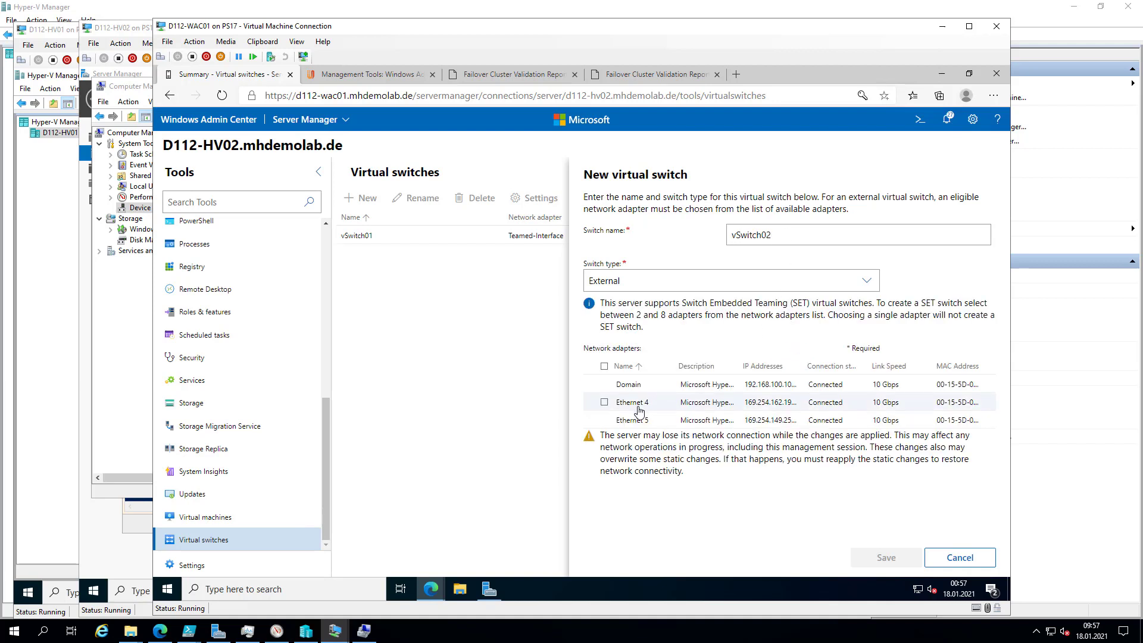
pyautogui.click(602, 403)
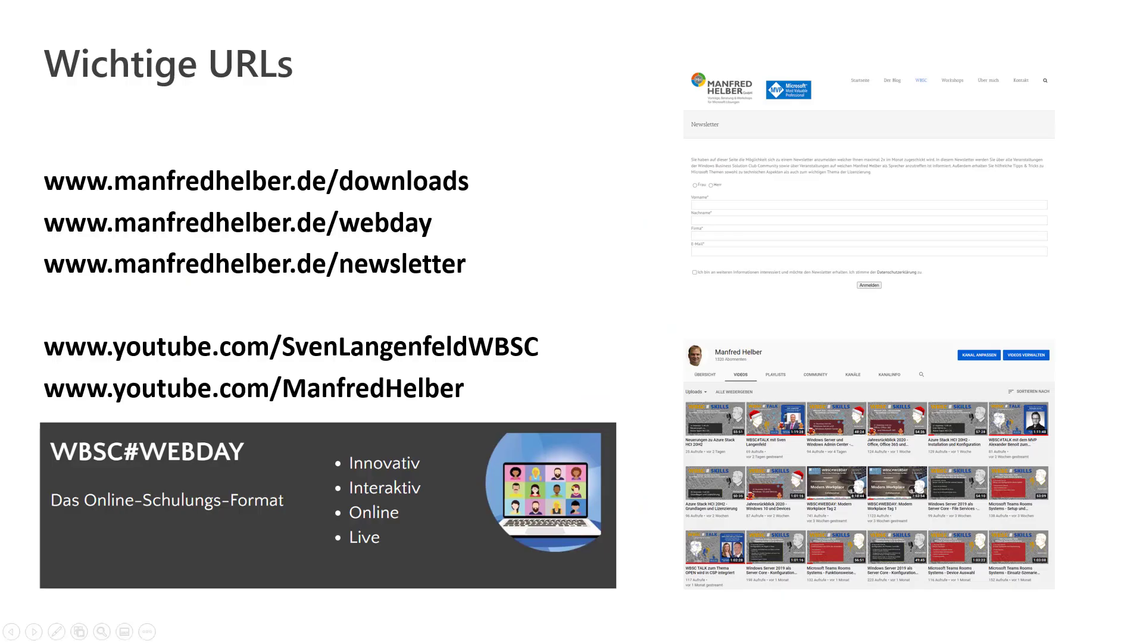
pyautogui.press('Right')
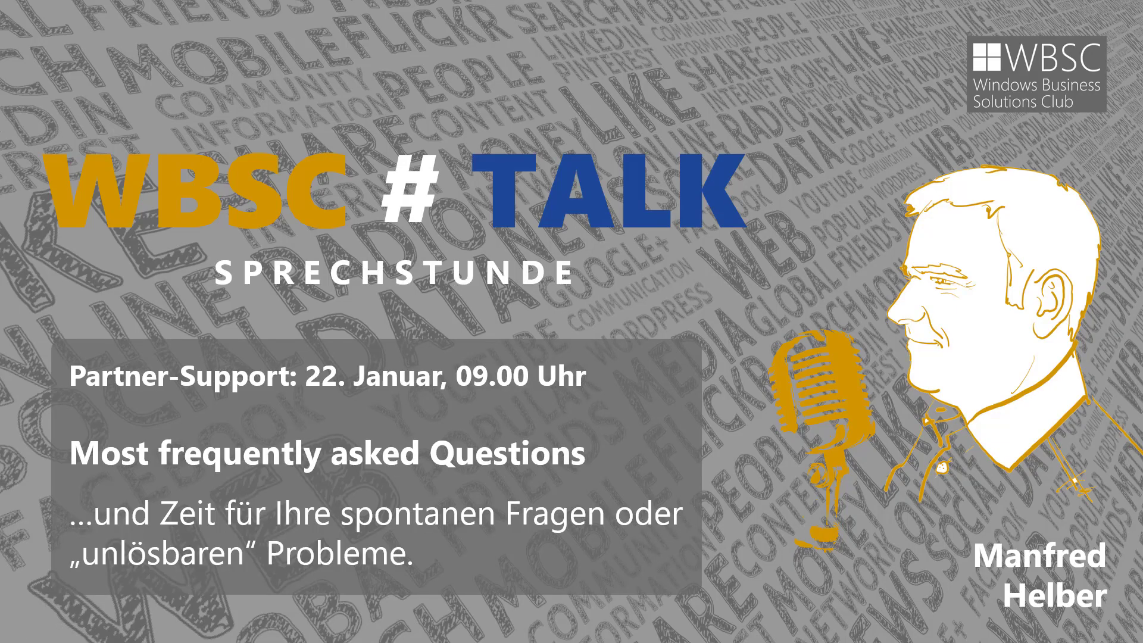